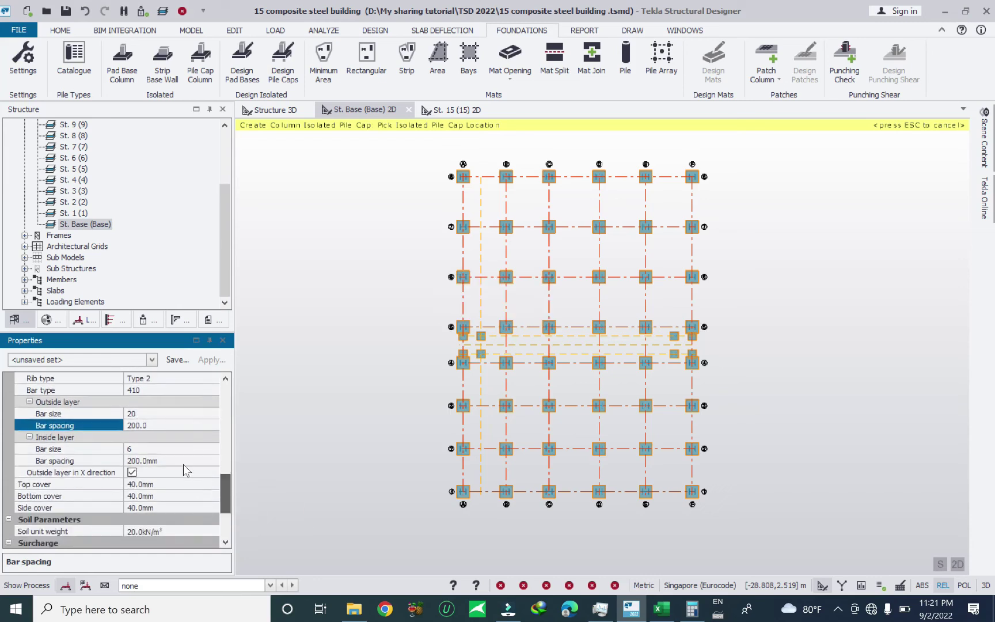
Step: Set the inside layer bar size of the pile cap's bottom reinforcement to 10
left_click(195, 449)
left_click(213, 449)
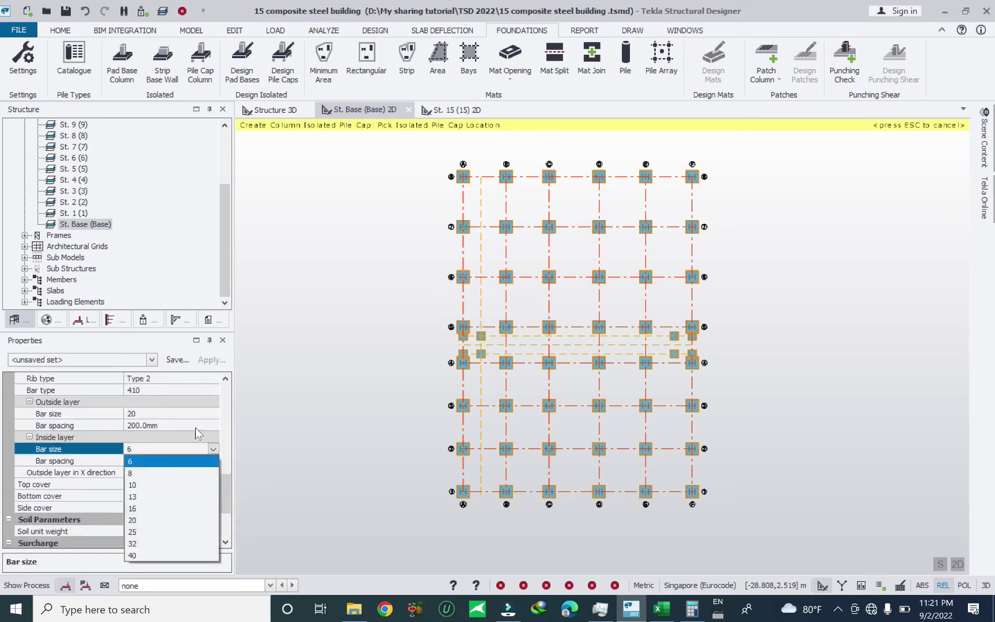
left_click(190, 484)
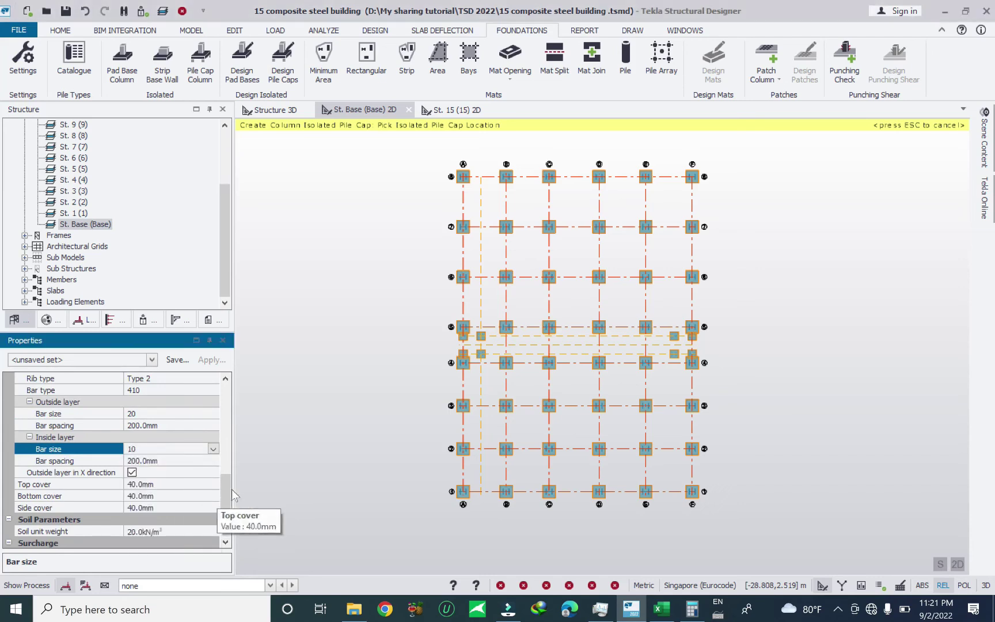
Step: Set the pile cap's top cover to 50 mm, bottom cover to 70 mm and side cover to 50 mm
scroll(187, 485, "down", 1)
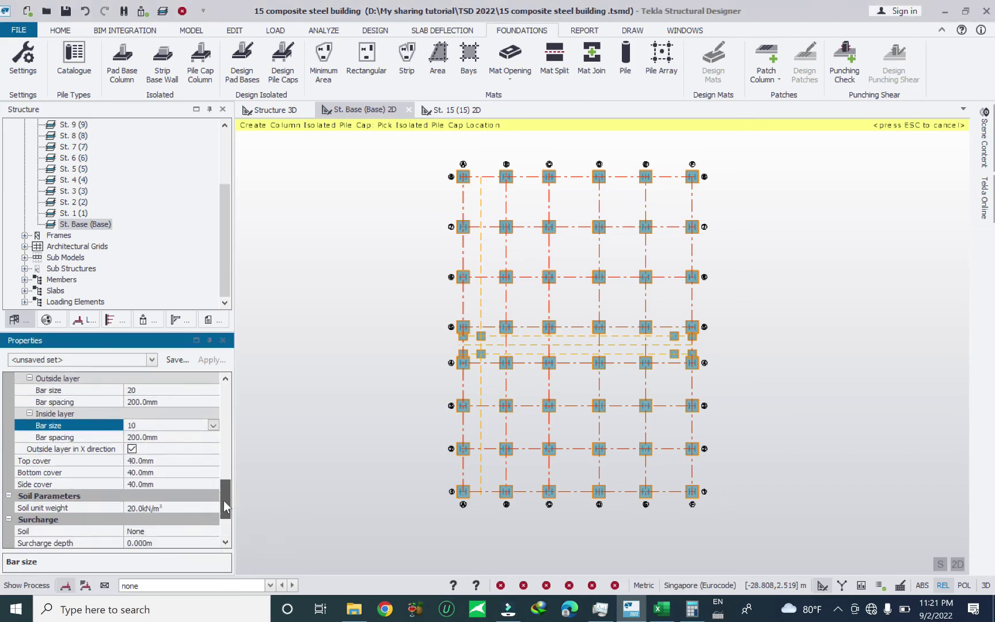
left_click(172, 460)
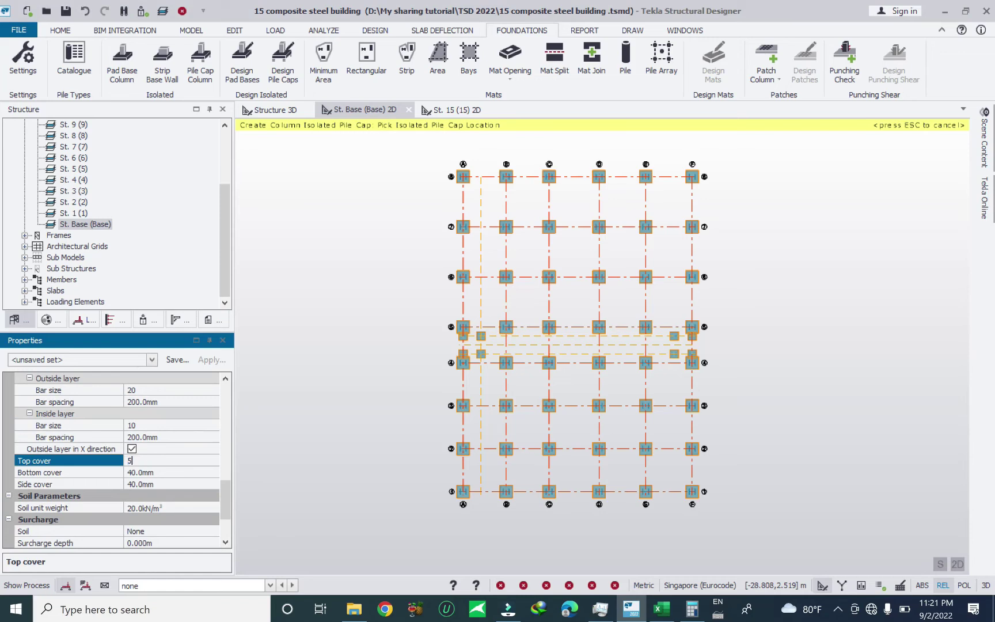
left_click(167, 473)
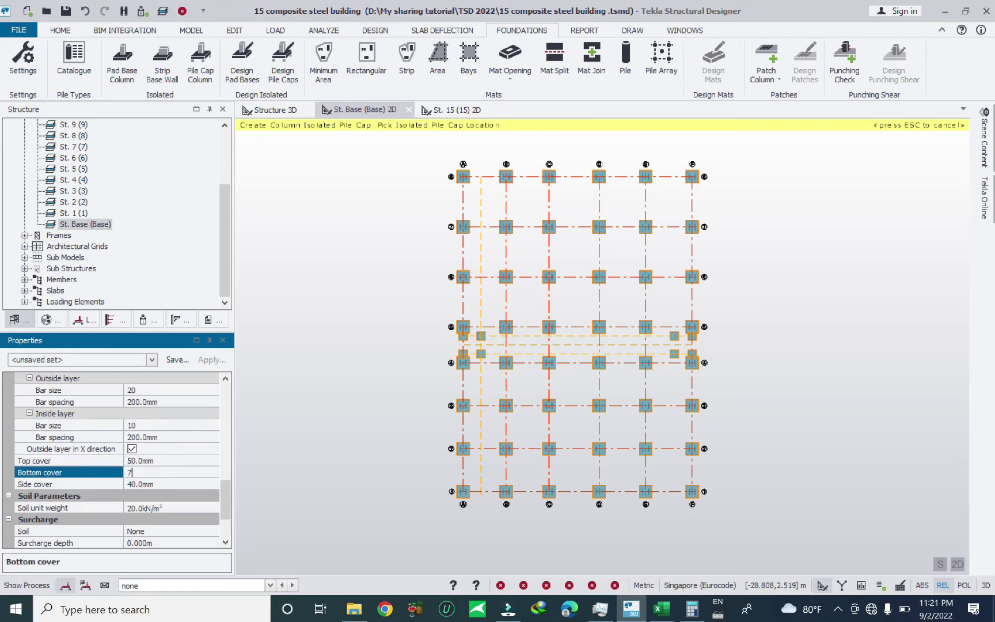
type("70")
left_click(165, 485)
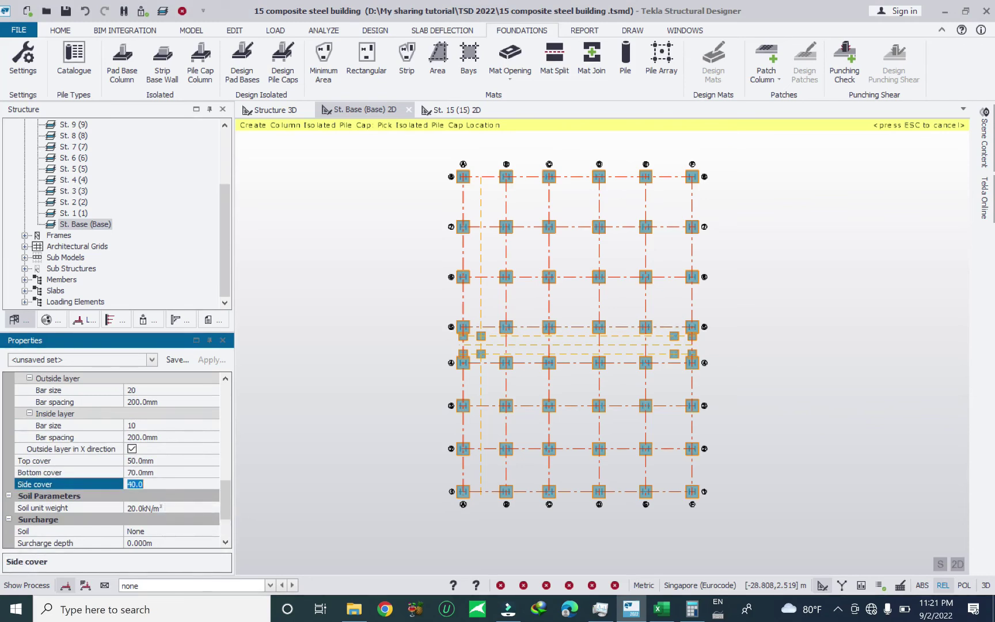
type("5")
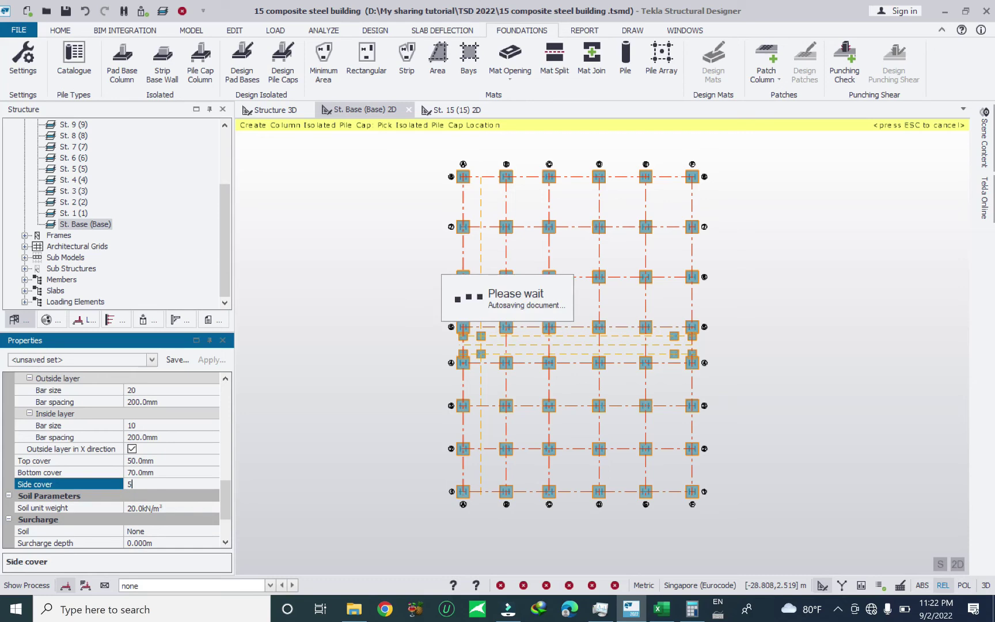
type("0")
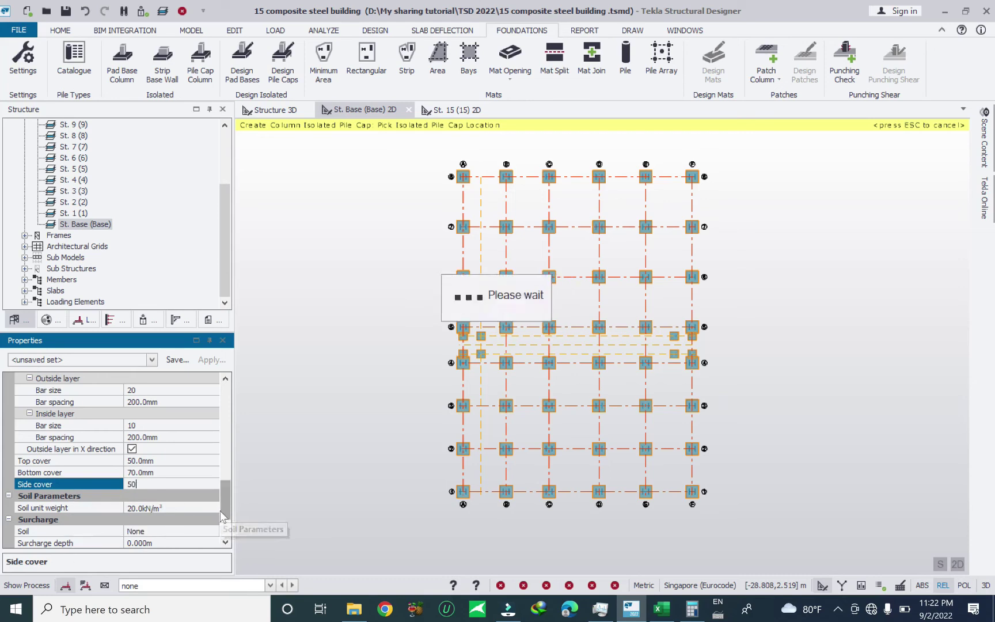
left_click(186, 495)
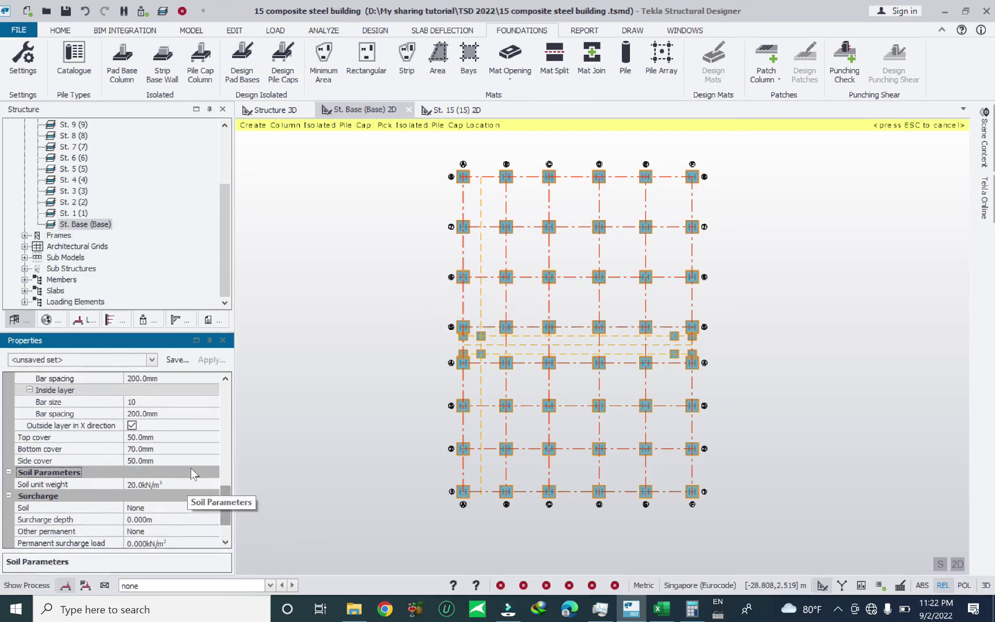
scroll(225, 501, "down", 2)
scroll(225, 501, "up", 9)
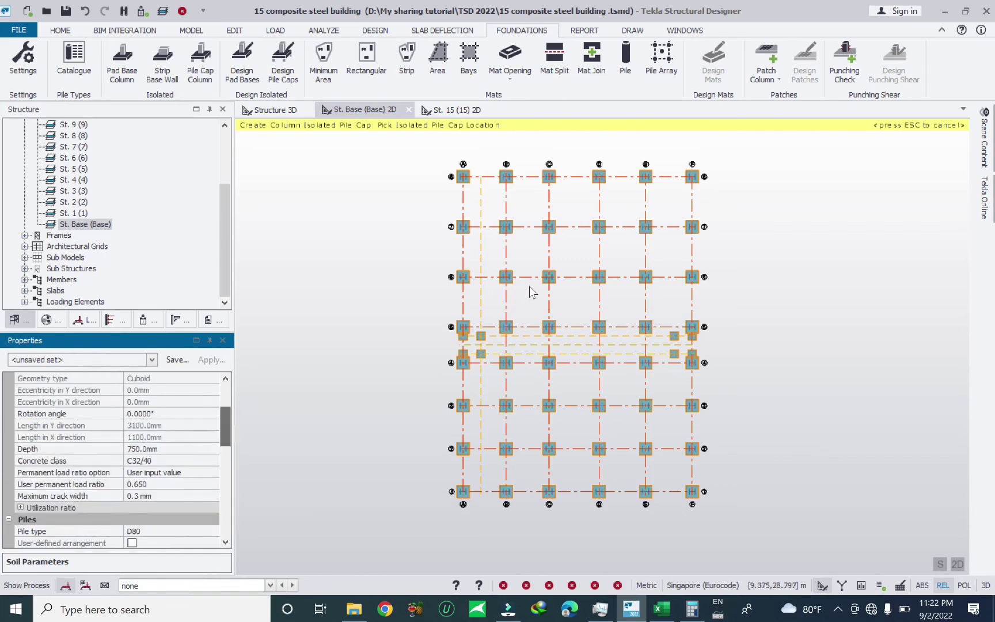
left_click(490, 206)
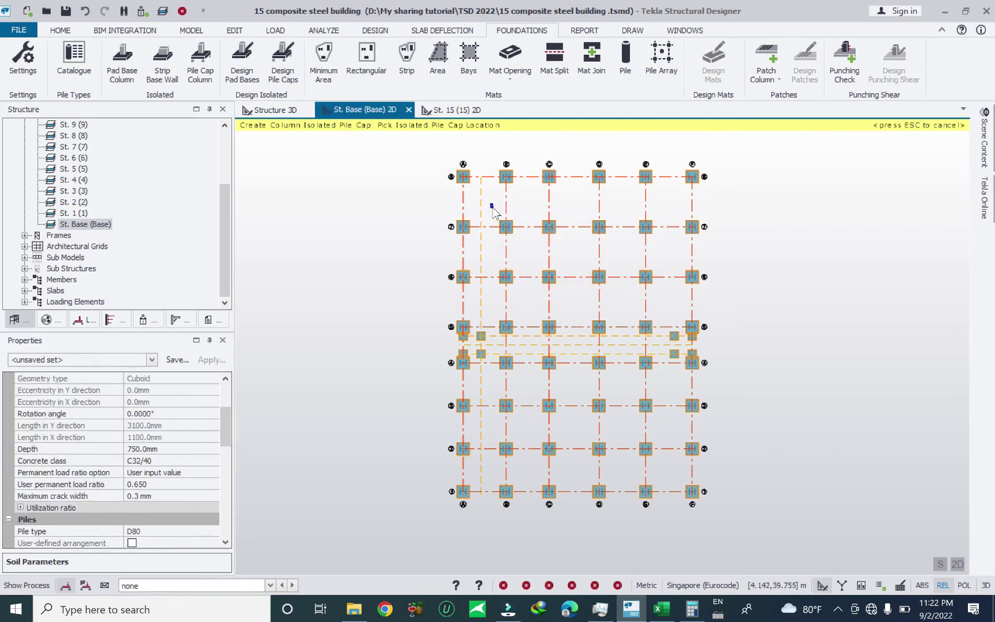
mouse_move(492, 213)
left_mouse_down()
mouse_move(615, 375)
mouse_move(638, 436)
mouse_move(666, 473)
mouse_move(496, 214)
left_mouse_up()
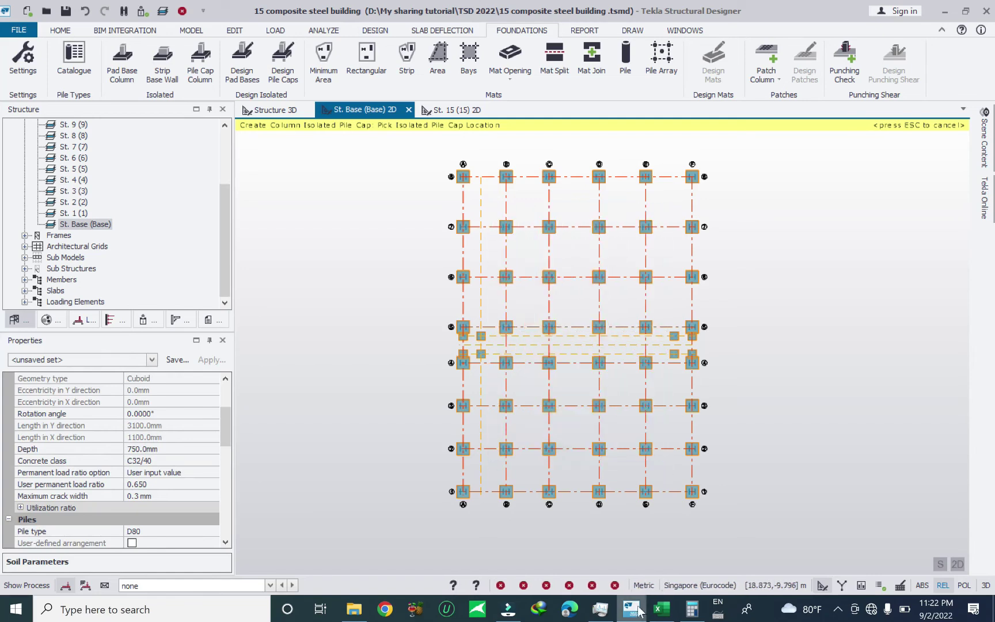
Step: Switch to the load take down workbook in Excel and examine the SLS load in kN and in tons
left_click(661, 609)
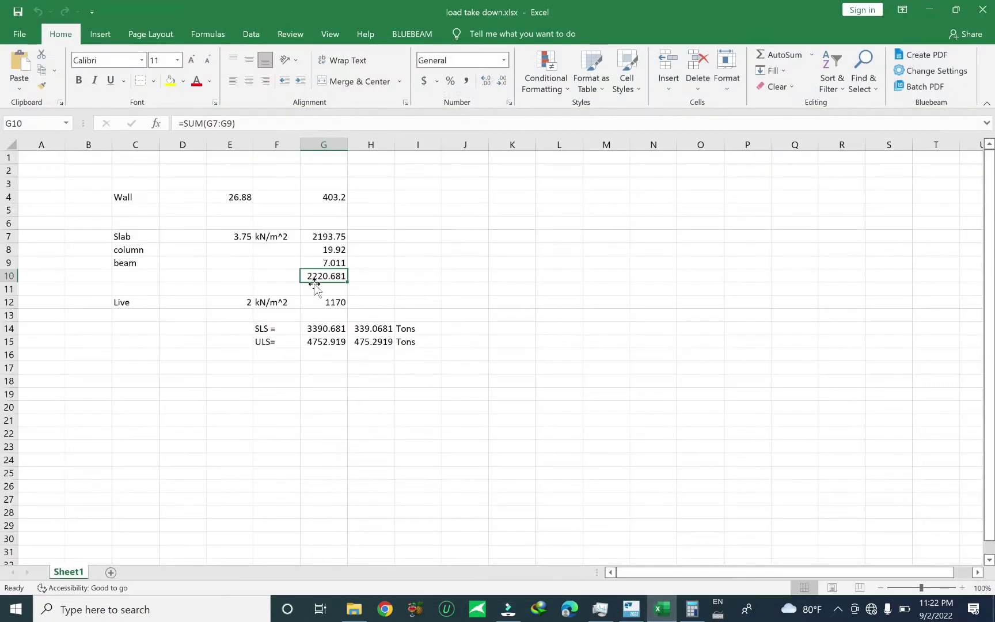
left_click(381, 331)
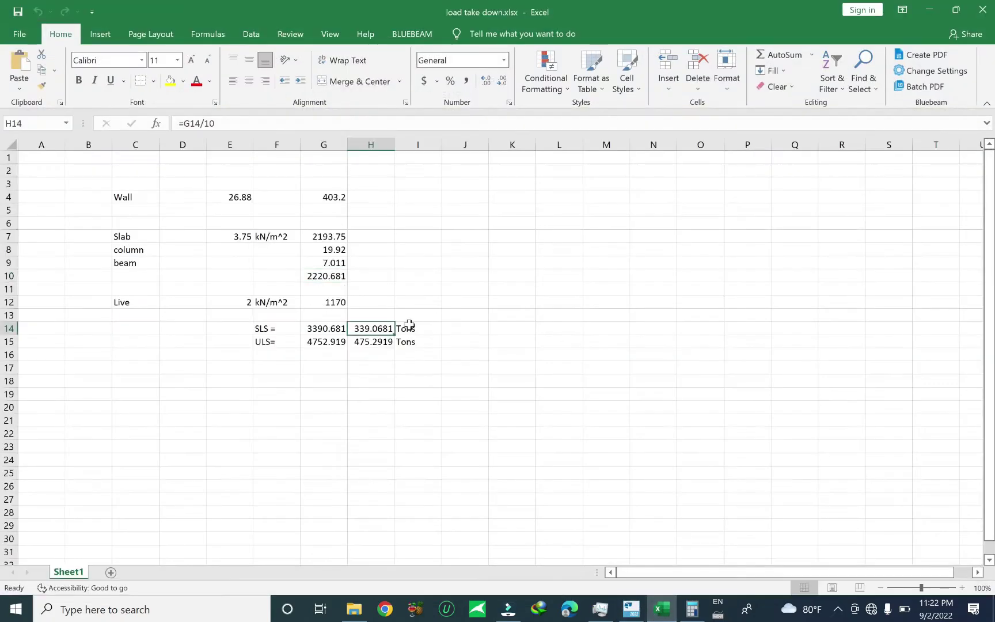
double_click(375, 328)
key("Escape")
left_click(452, 330)
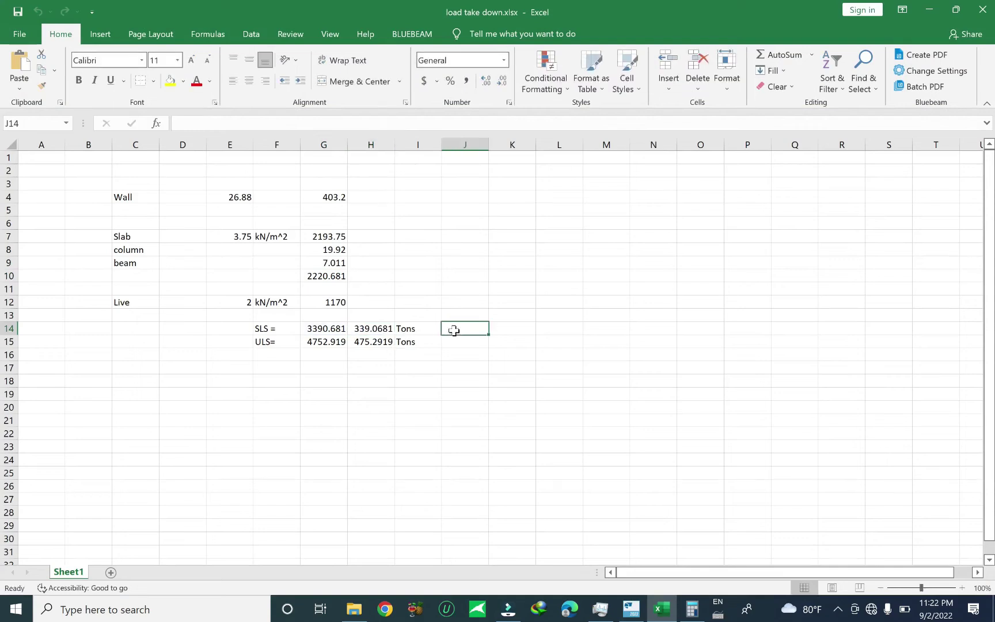
left_click(324, 330)
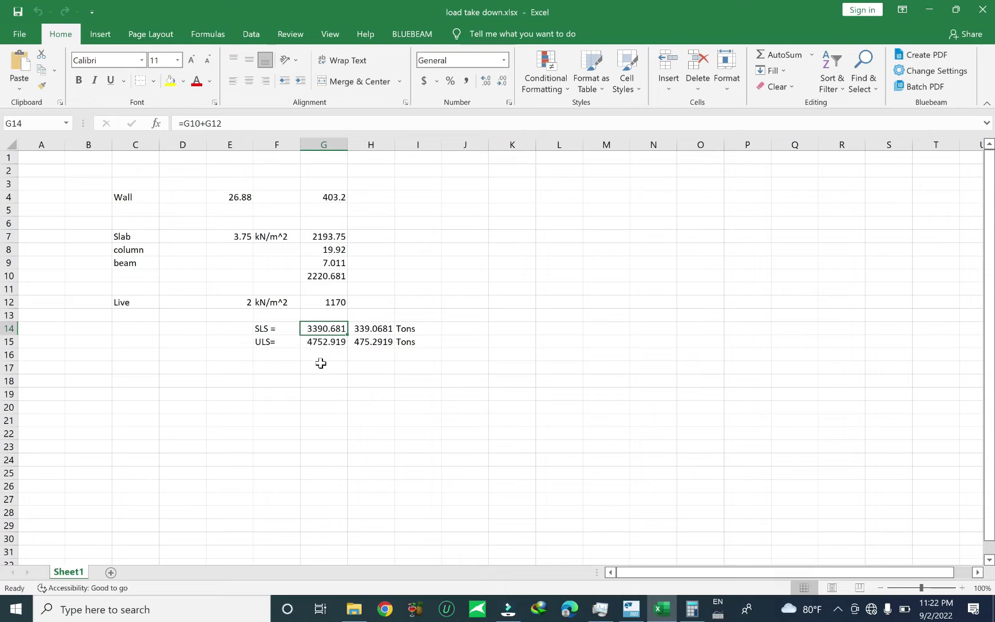
Step: Switch back to Tekla Structural Designer and check the D80 pile's capacity in the pile catalogue
left_click(631, 608)
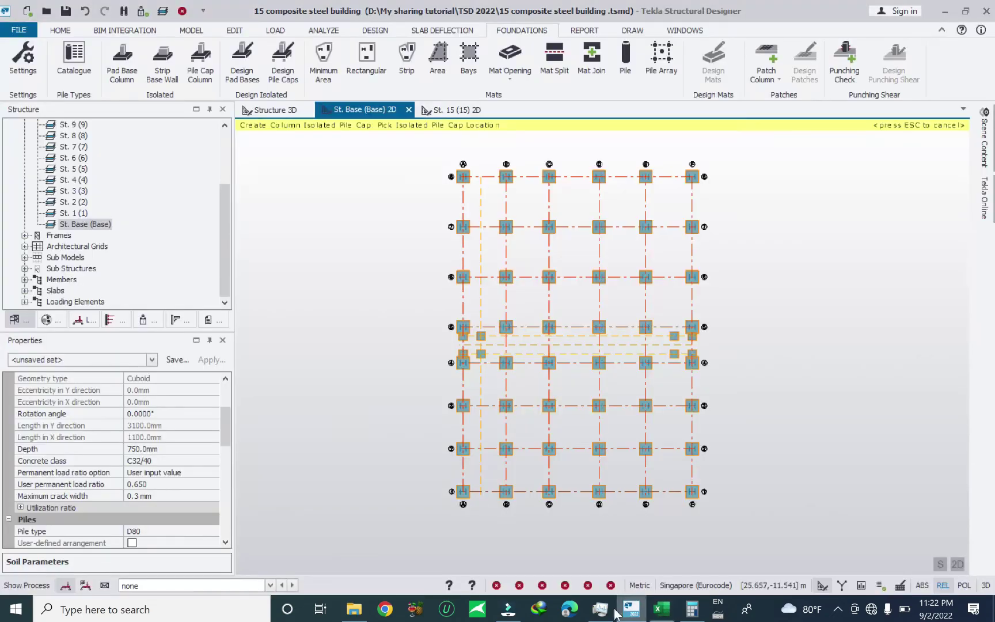
scroll(229, 429, "up", 5)
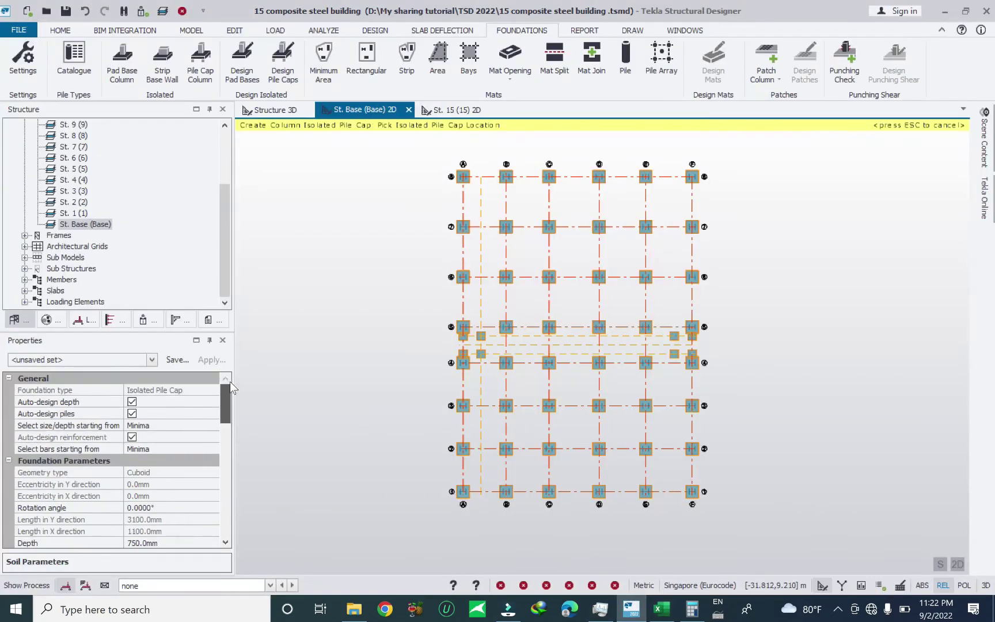
scroll(226, 424, "down", 7)
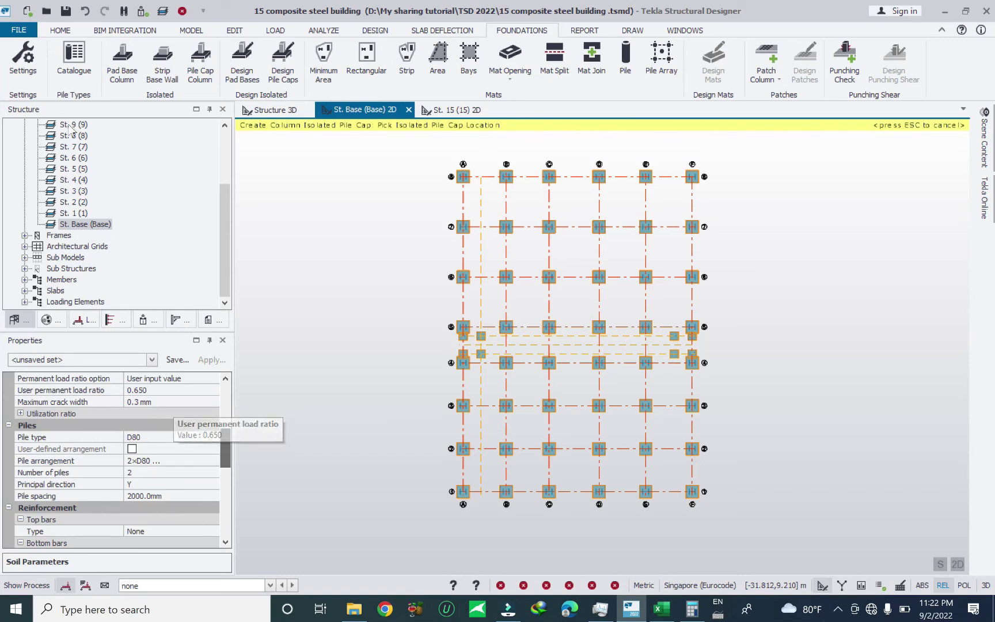
left_click(74, 62)
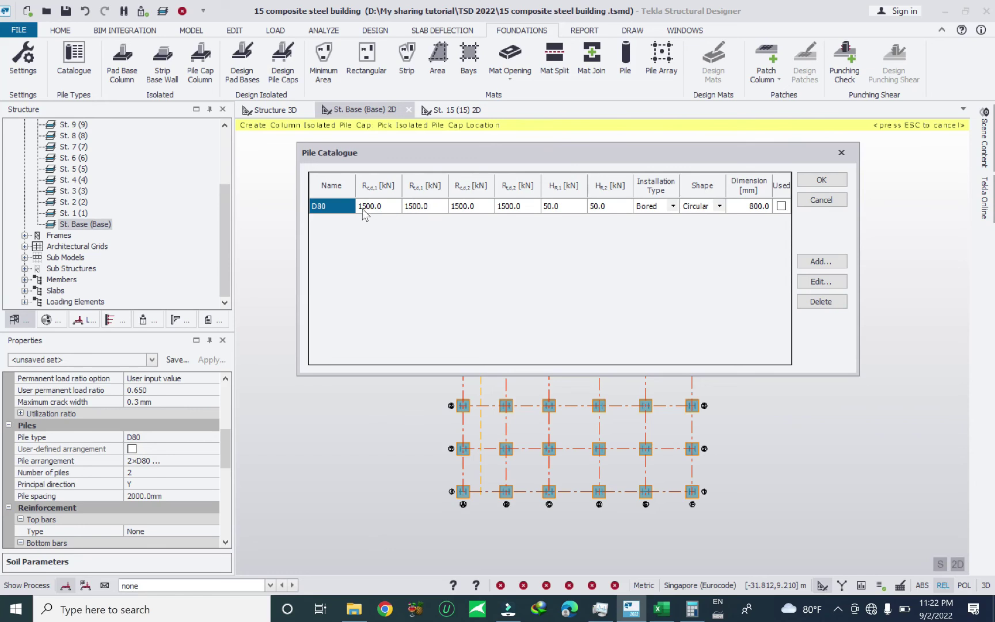
Step: Switch to Excel and calculate the required number of piles in cell G17 with the formula =G14/1500
left_click(667, 608)
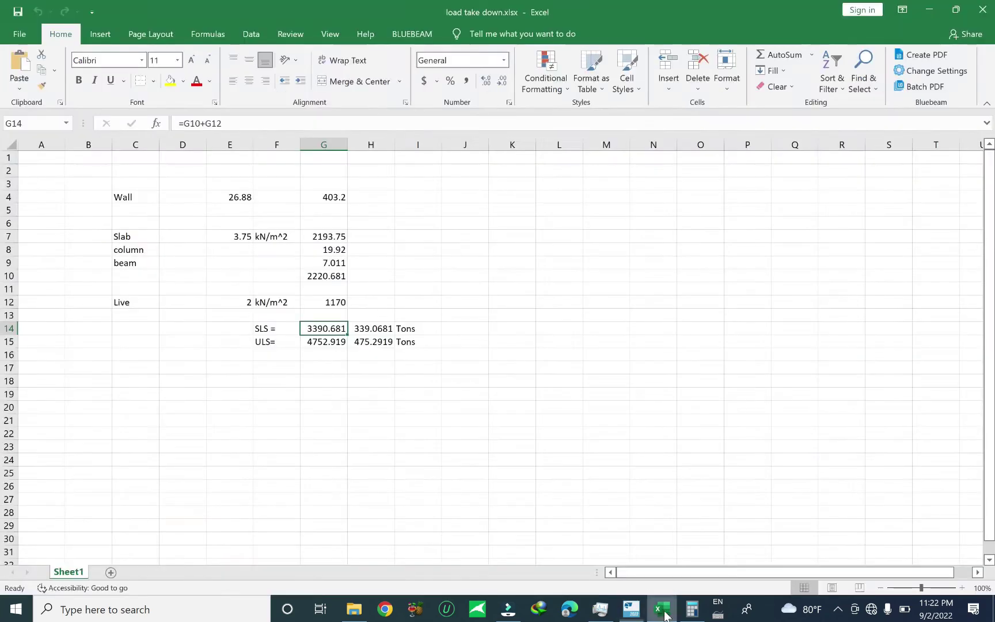
left_click(322, 369)
type("=")
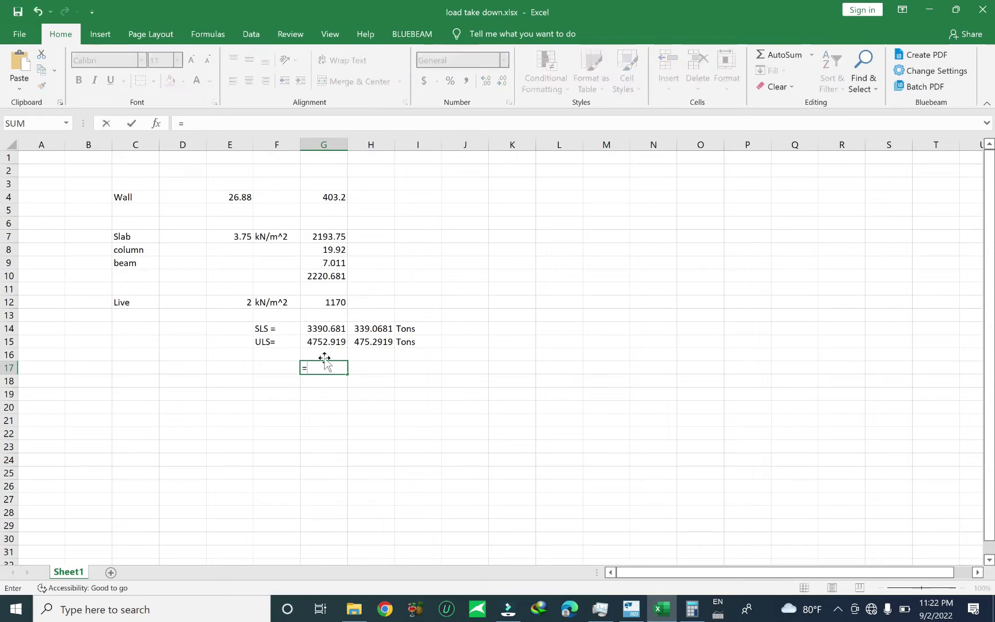
left_click(327, 329)
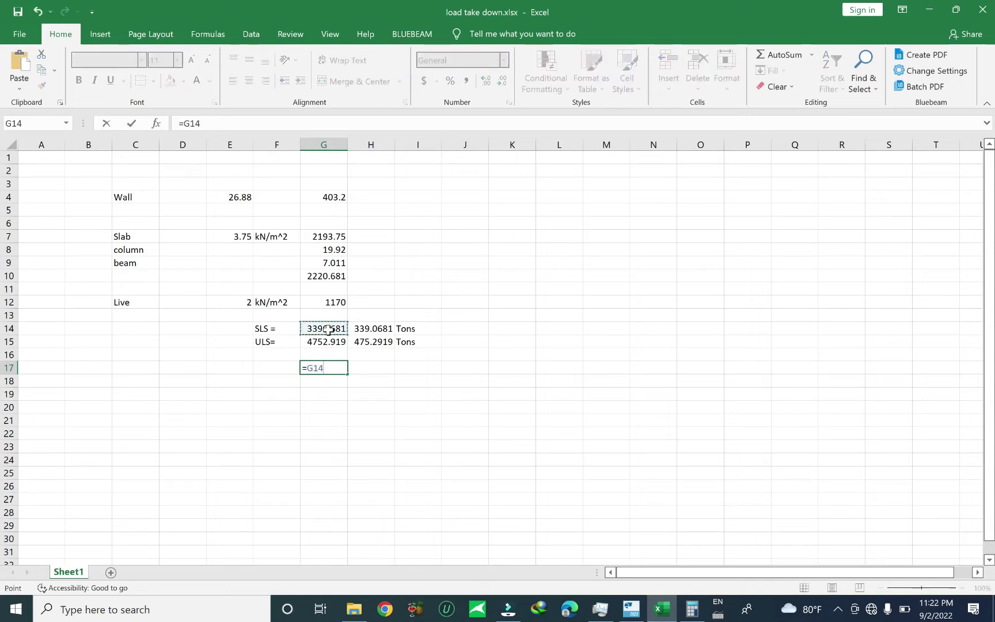
type("?")
key("BackSpace")
type("/1500")
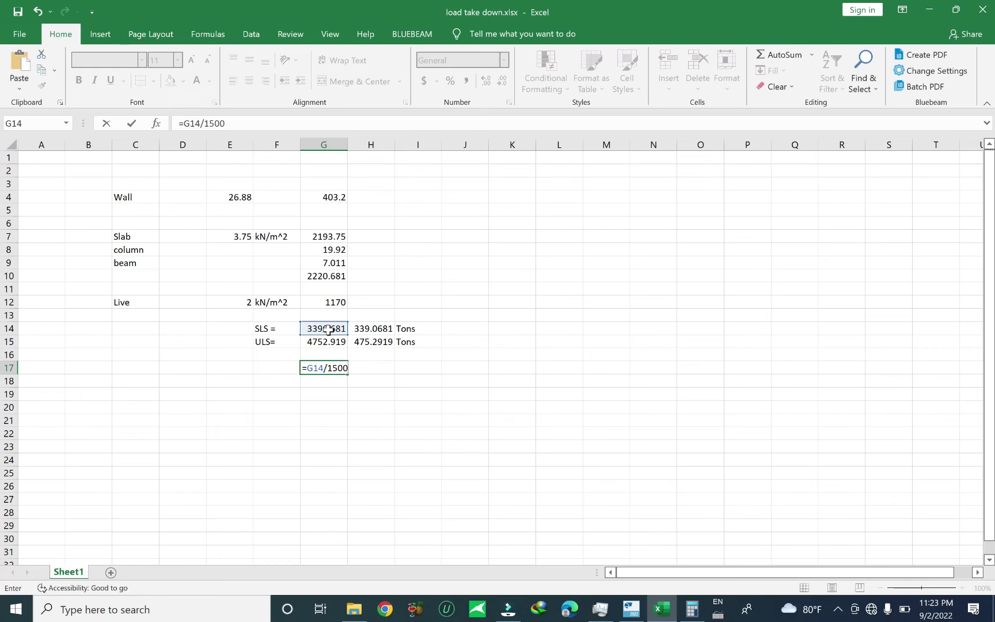
key("Return")
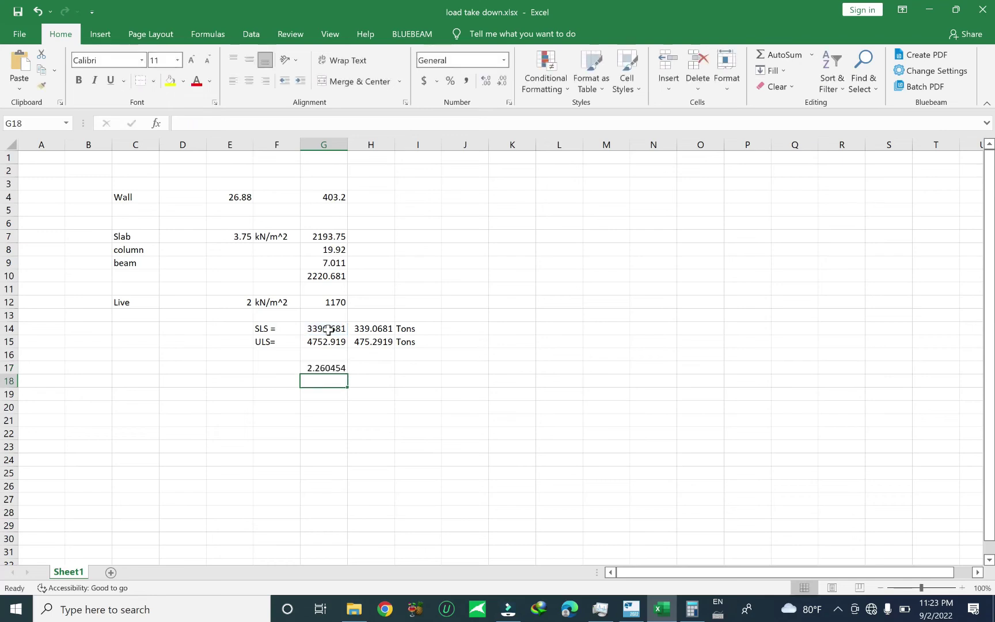
Step: Return to Tekla Structural Designer, close the pile catalogue and set the pile cap's number of piles to 3
left_click(928, 10)
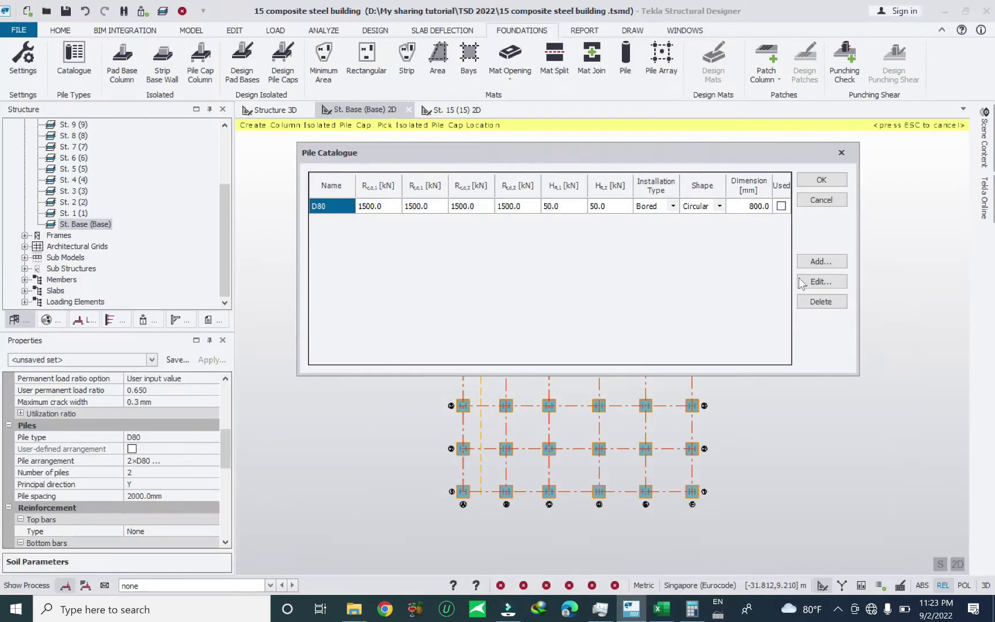
left_click(841, 153)
left_click(178, 460)
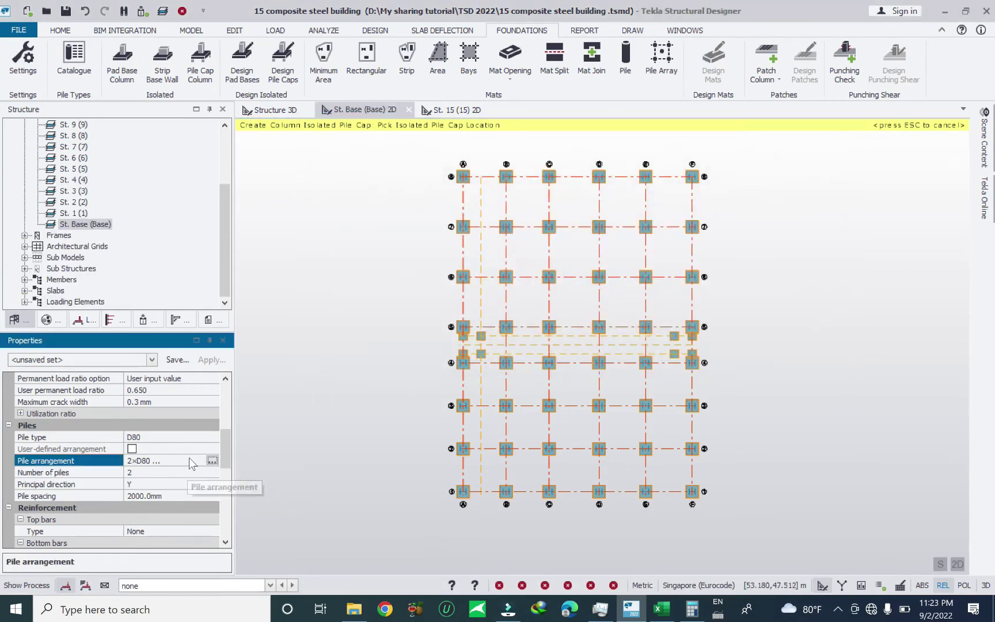
left_click(178, 472)
left_click(162, 490)
Step: Choose the Triangular cap shape and place three-pile caps under the interior columns on grids B to E, lines 2 to 7
left_click(178, 508)
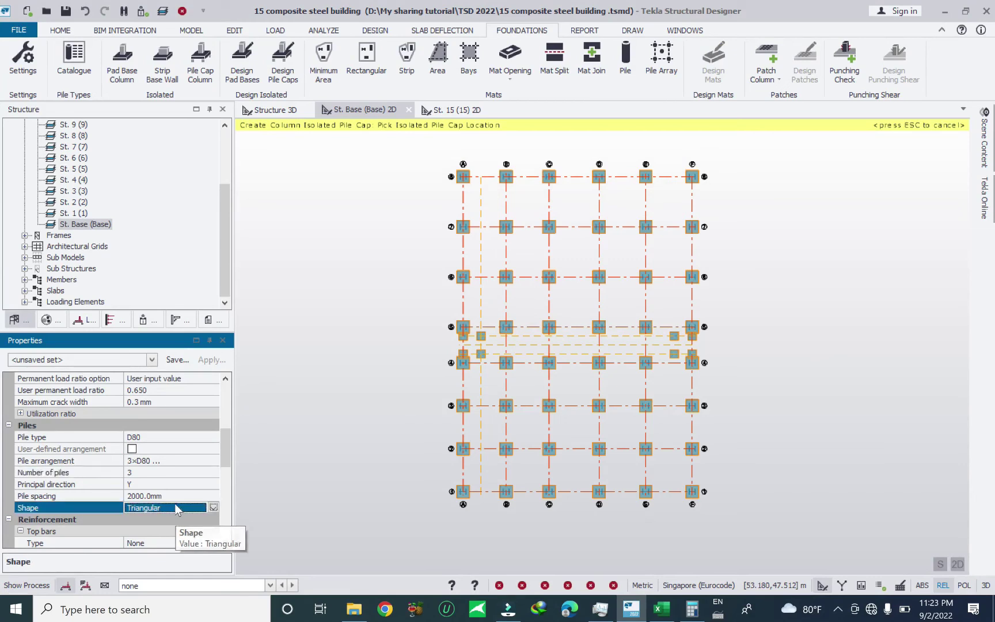
left_click(213, 508)
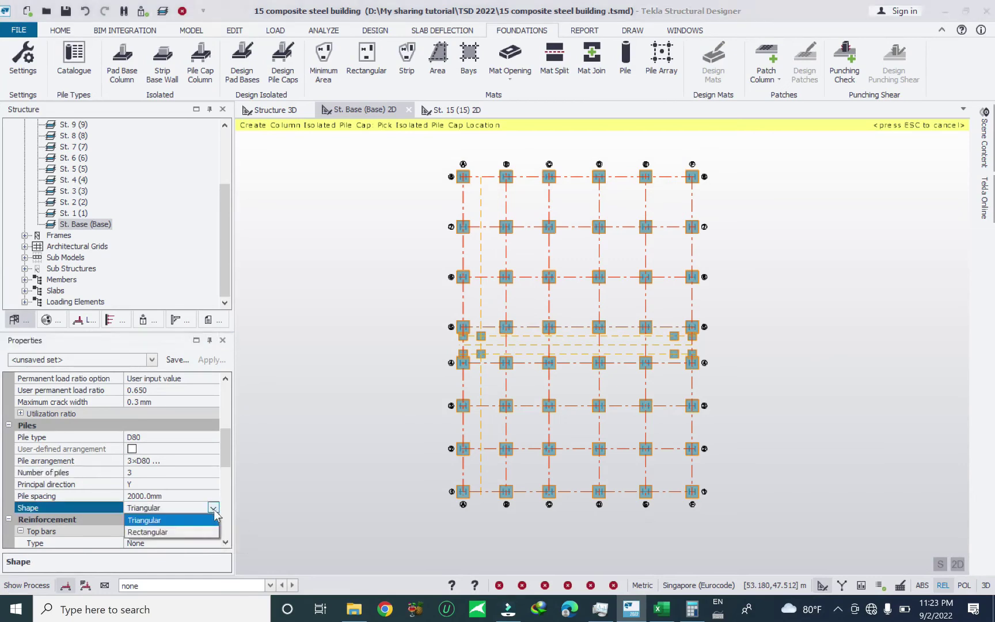
left_click(151, 521)
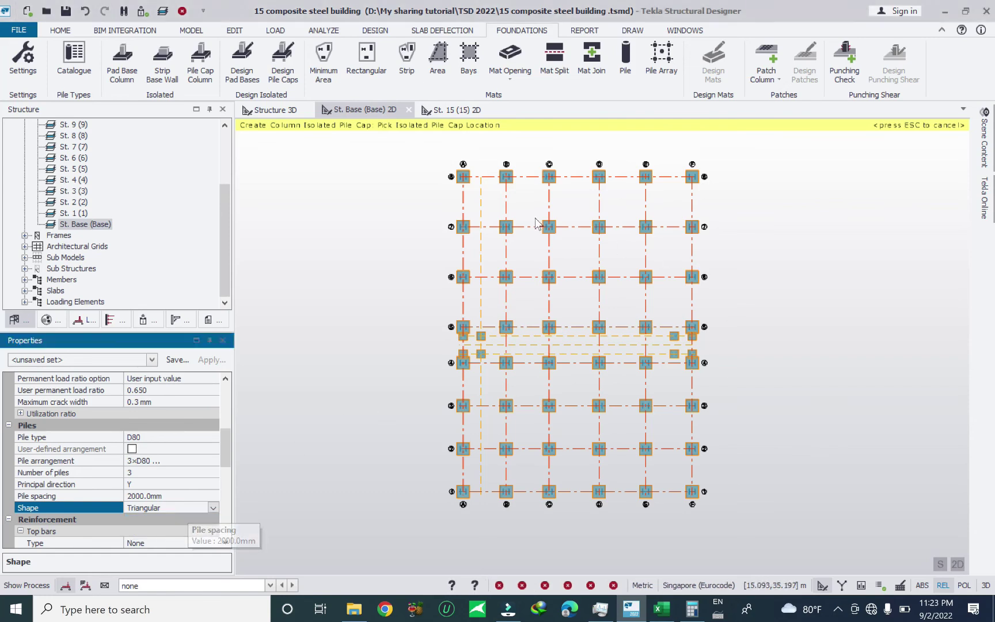
left_click_drag(496, 206, 663, 465)
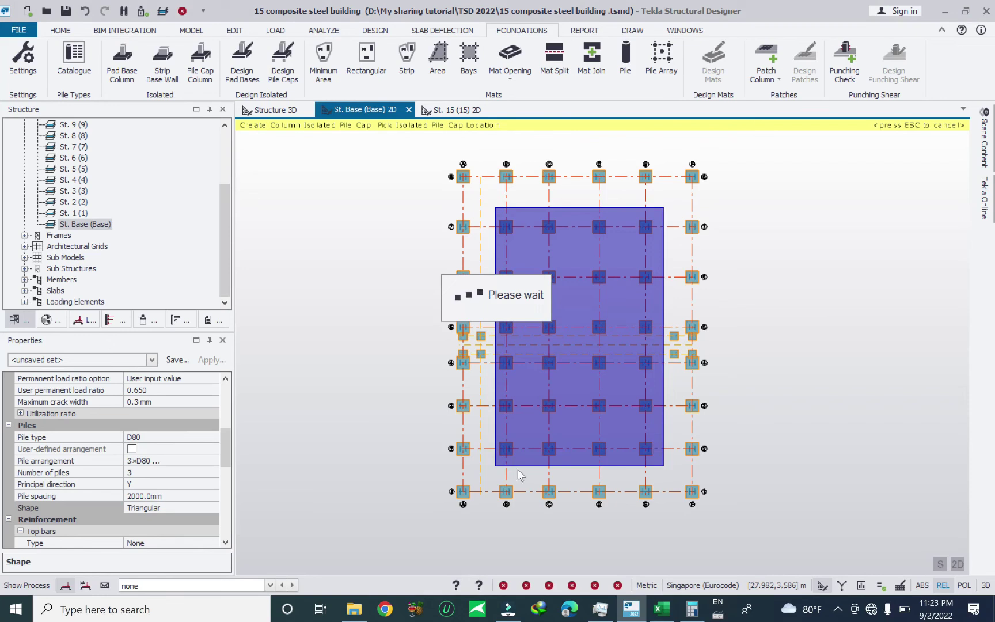
Step: Change the cap shape to Rectangular and place a three-pile cap under the column at grid D/8
left_click(207, 460)
left_click(183, 505)
left_click(213, 507)
left_click(167, 531)
scroll(610, 242, "up", 2)
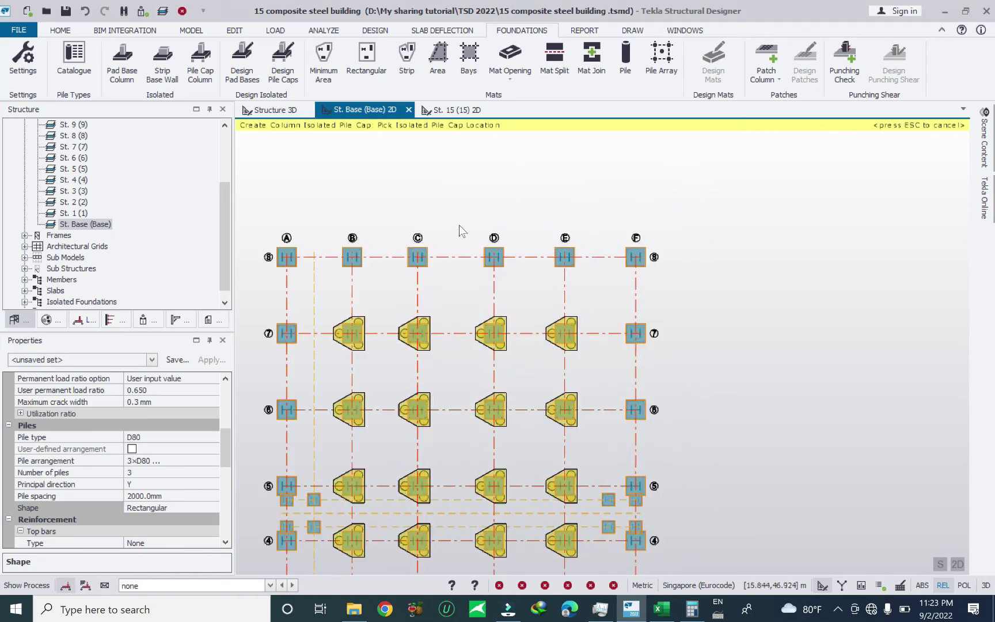
left_click_drag(461, 230, 523, 275)
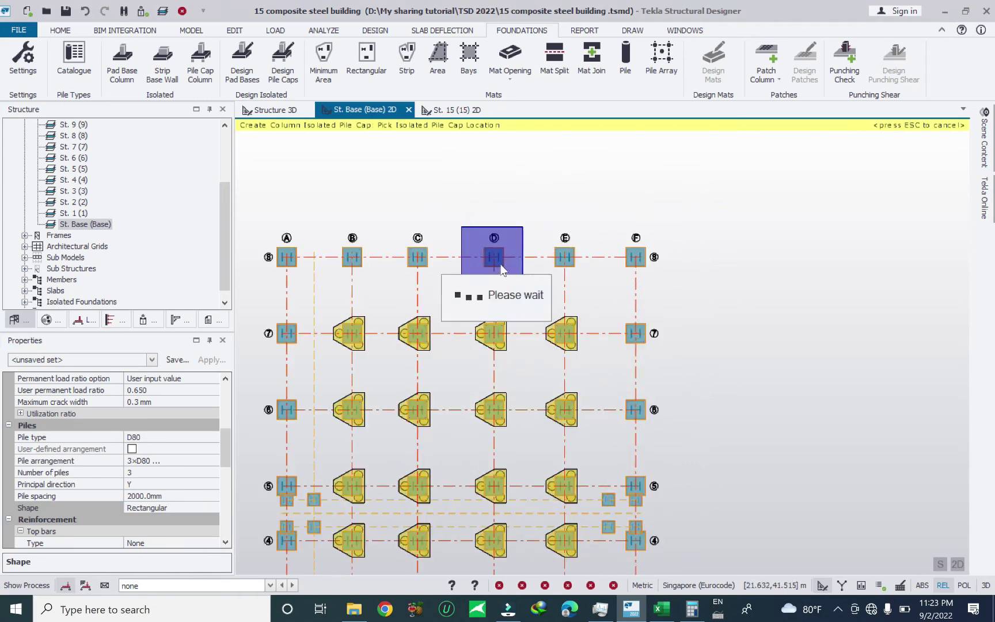
scroll(495, 259, "up", 4)
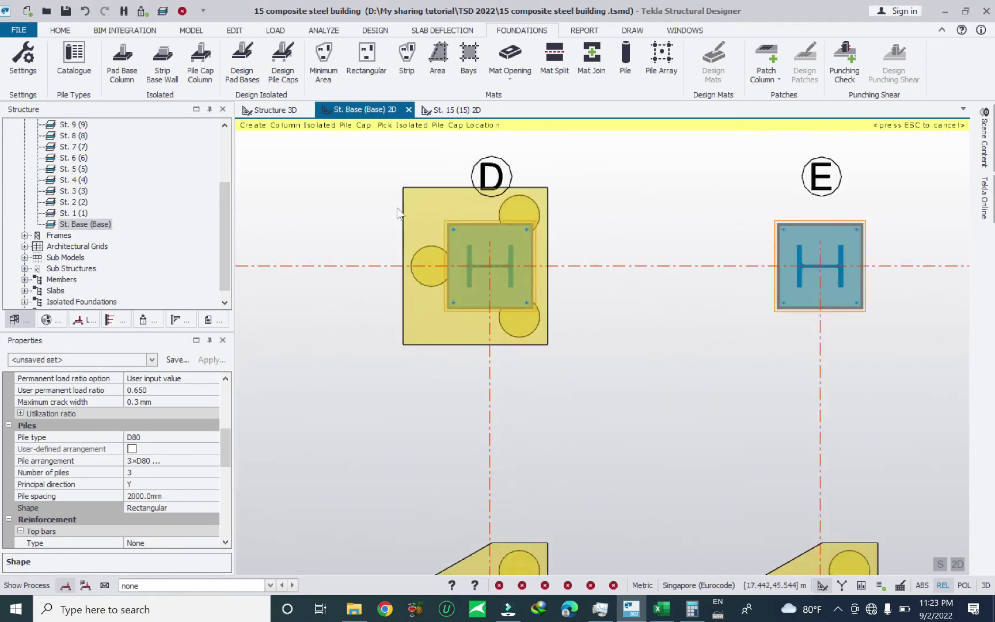
scroll(599, 319, "down", 5)
scroll(633, 325, "up", 2)
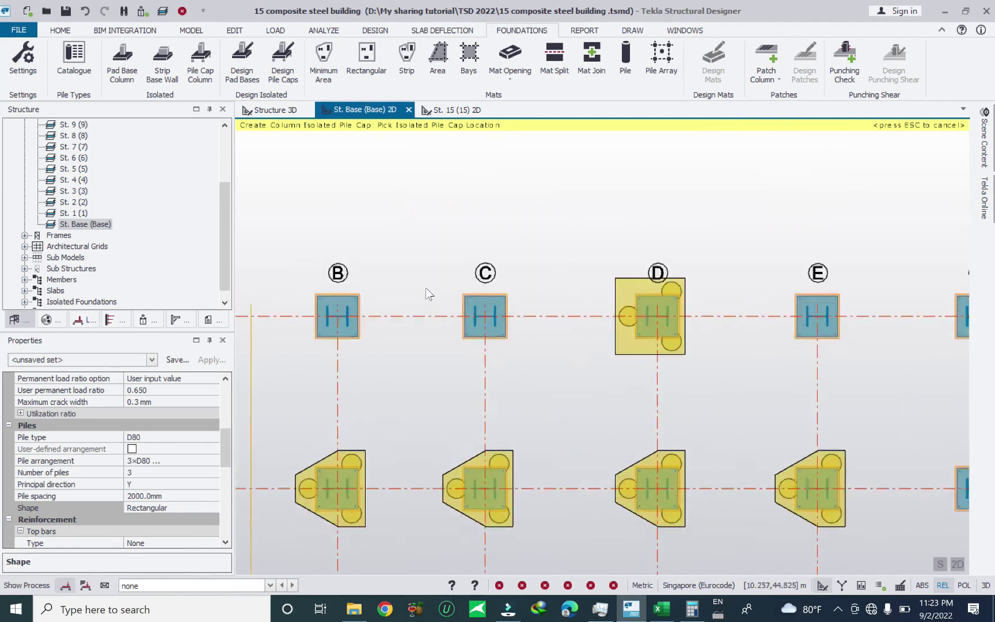
Step: Undo the rectangular three-pile cap placed under the column at grid D/8
scroll(646, 328, "down", 2)
scroll(646, 328, "down", 4)
scroll(598, 282, "up", 3)
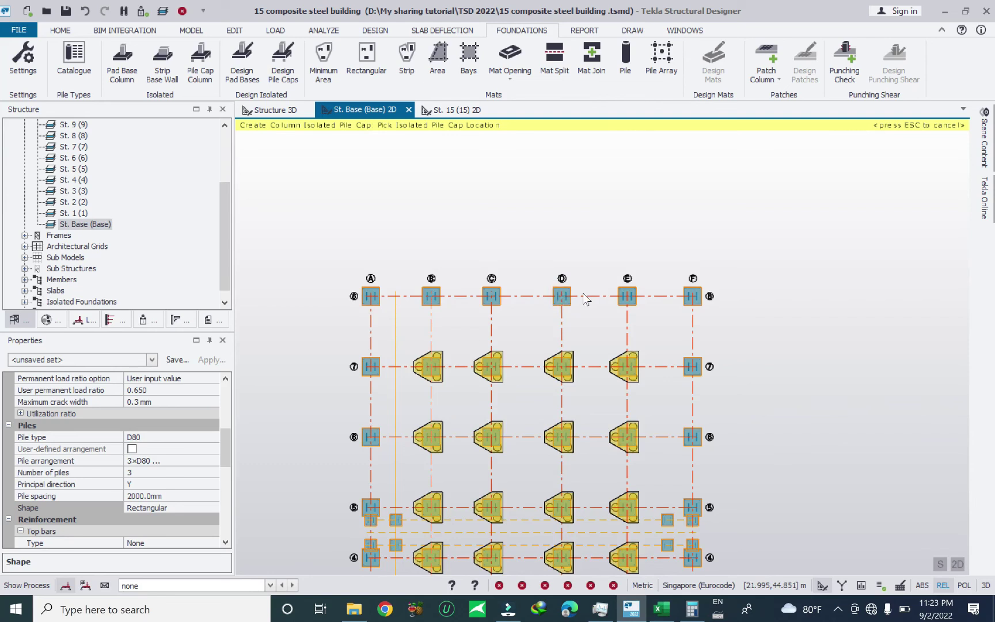
scroll(433, 343, "down", 1)
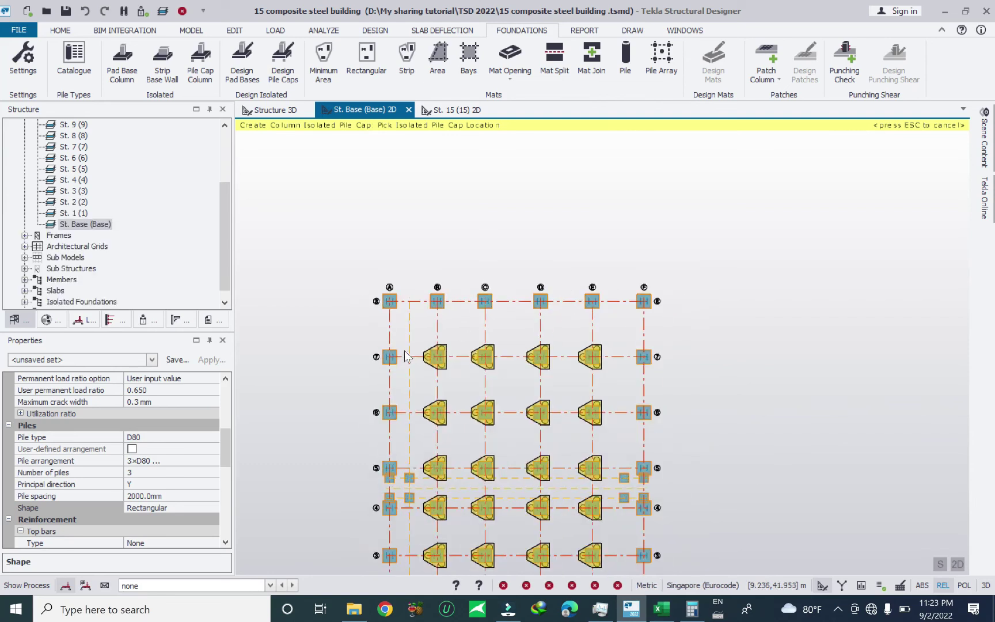
left_click(187, 459)
left_click(213, 460)
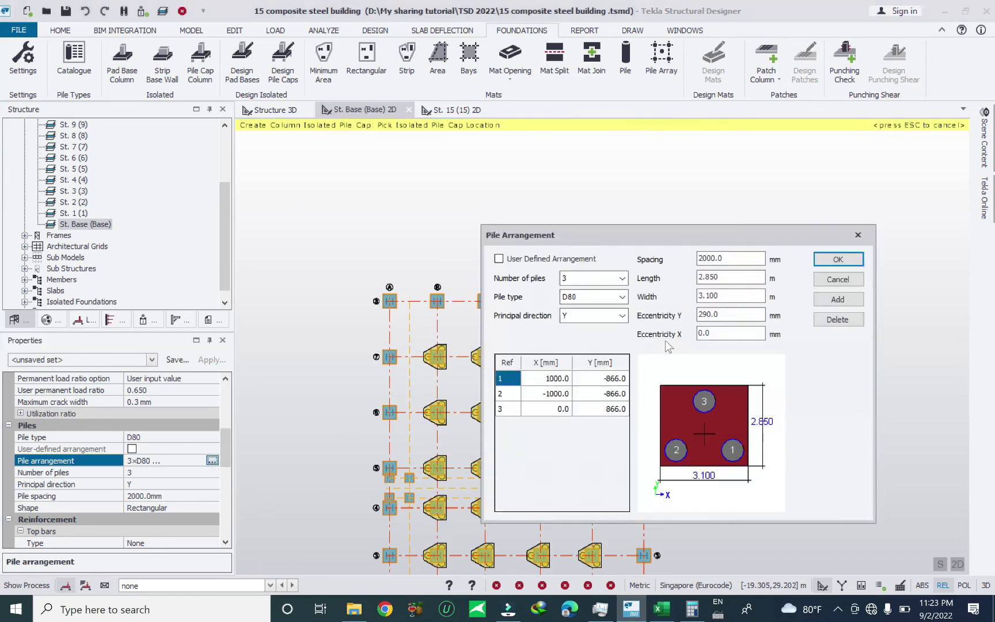
left_click(621, 279)
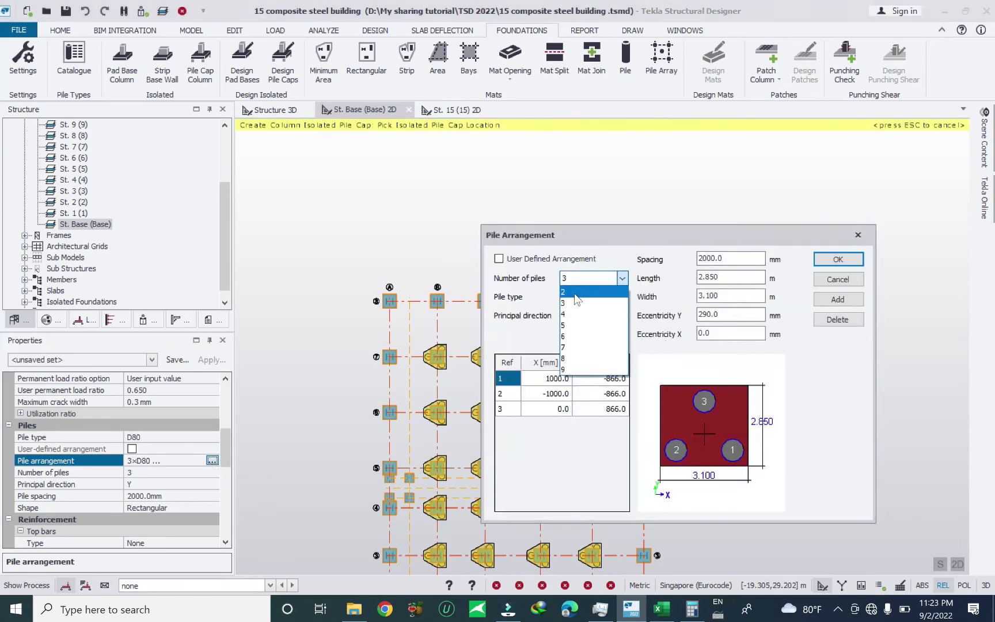
left_click(857, 235)
Step: Set the number of piles to 2 and place two-pile caps under all columns on grid lines 8 and 1
left_click(172, 472)
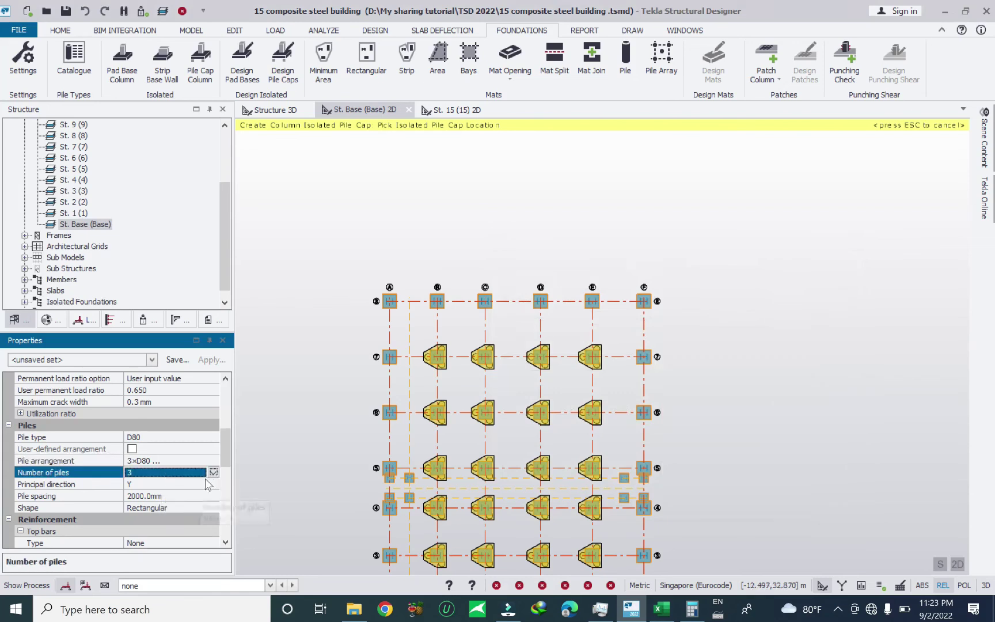
left_click(213, 472)
left_click(151, 489)
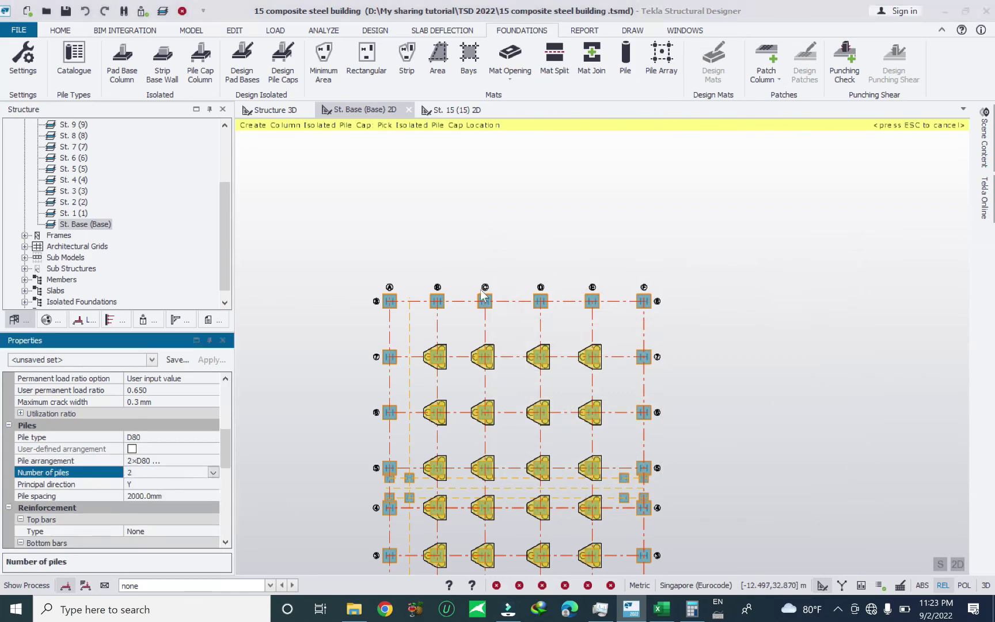
scroll(469, 252, "down", 2)
left_click_drag(396, 245, 636, 288)
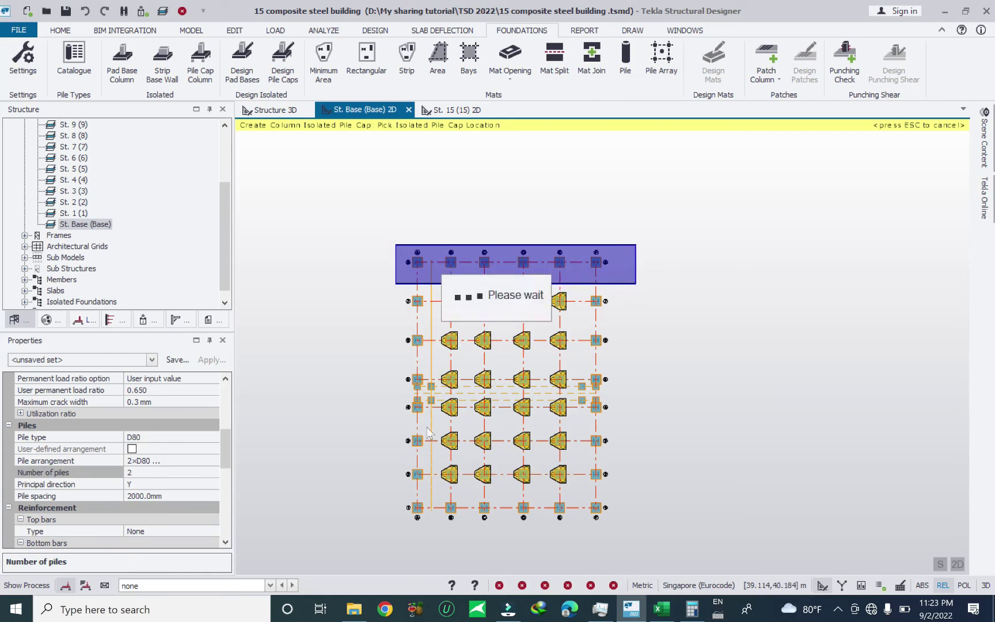
left_click_drag(392, 494, 642, 545)
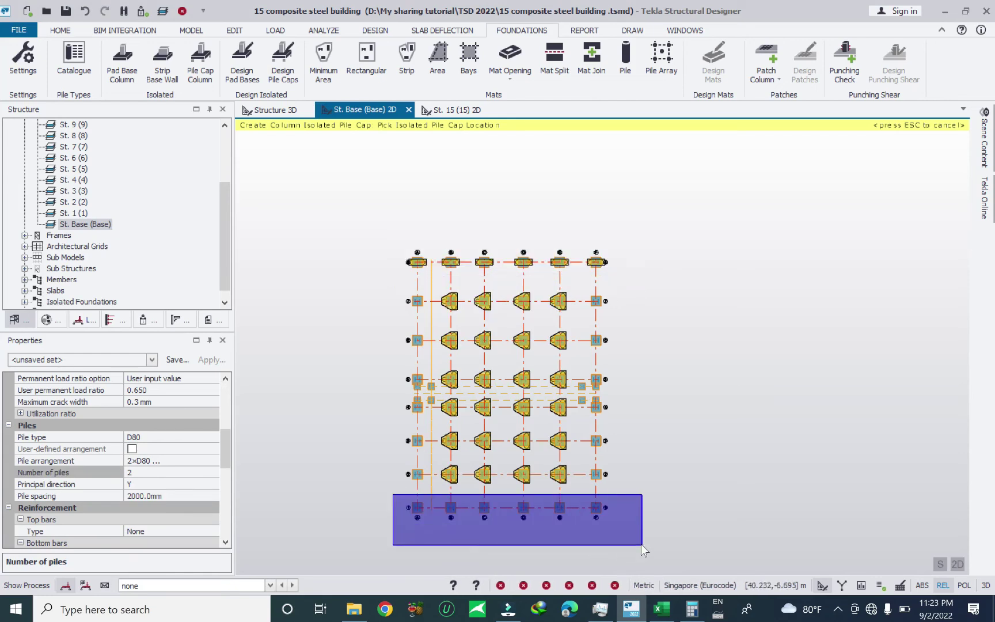
Step: Place two-pile caps under the remaining grid F columns and under the grid A columns on lines 7, 6, 3 and 2
left_click_drag(581, 288, 609, 496)
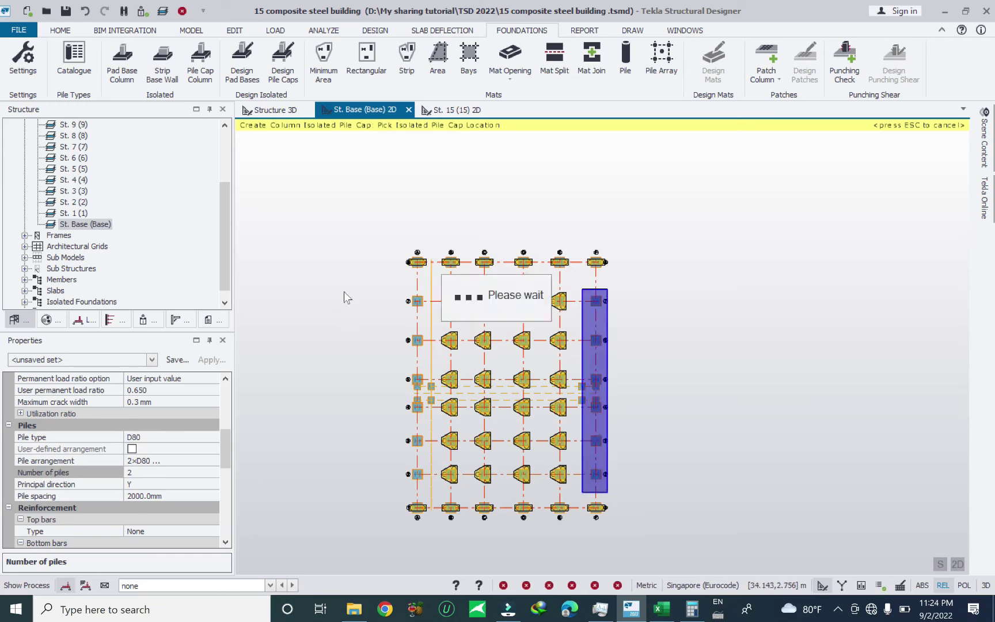
left_click_drag(390, 282, 428, 359)
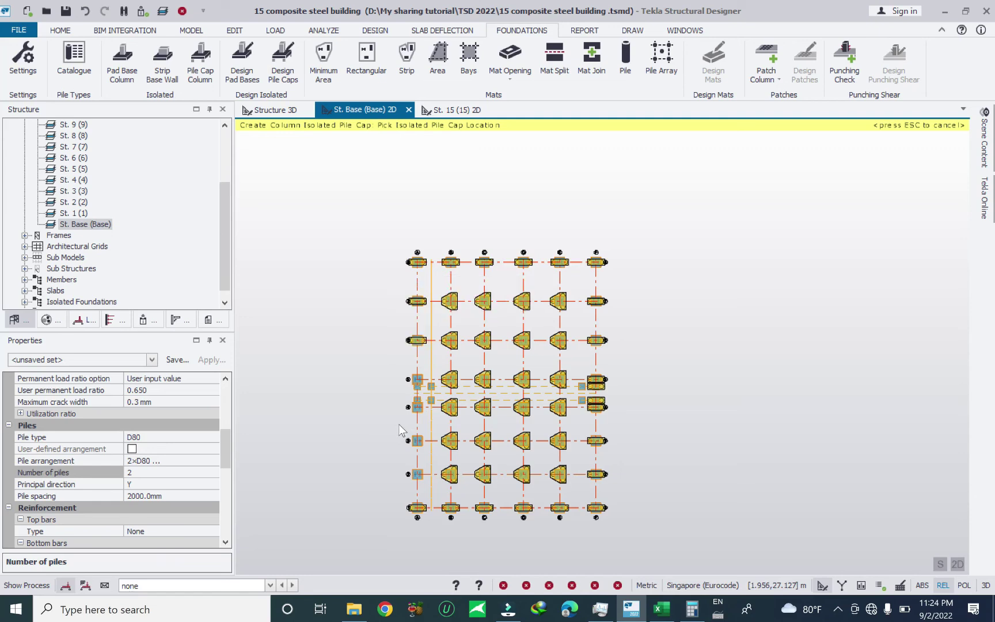
left_click_drag(399, 425, 428, 489)
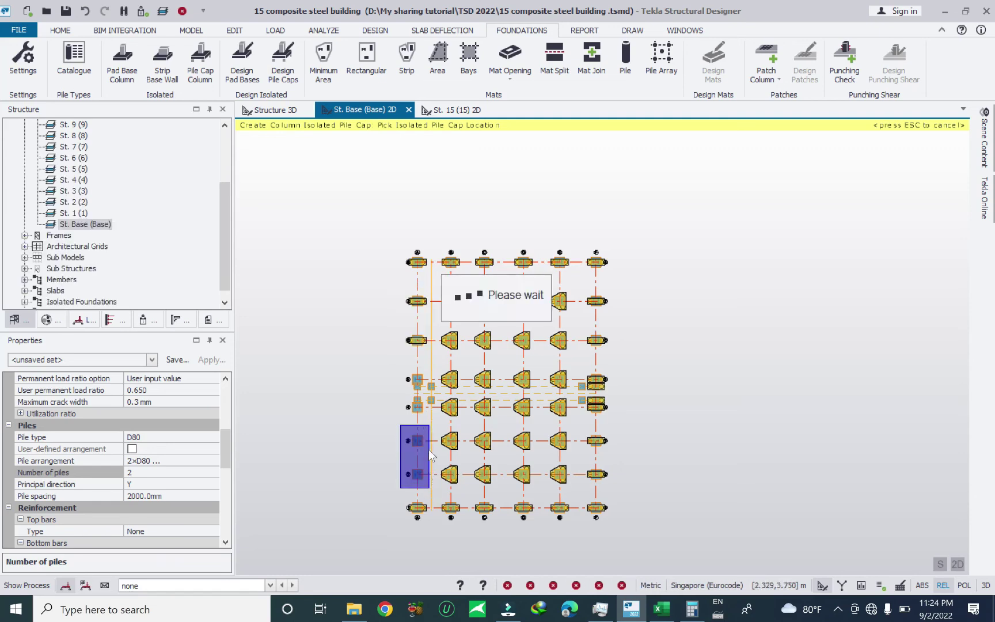
Step: Examine the closely spaced base columns near grid A between lines 4 and 5, and the piled foundations in the 3D structure view
scroll(429, 420, "up", 8)
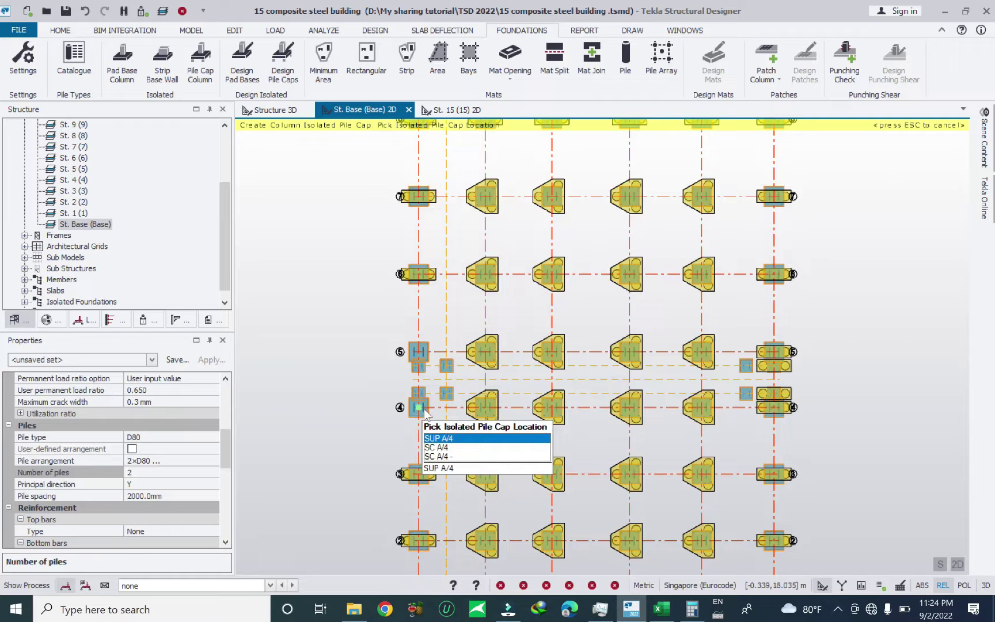
scroll(449, 431, "down", 4)
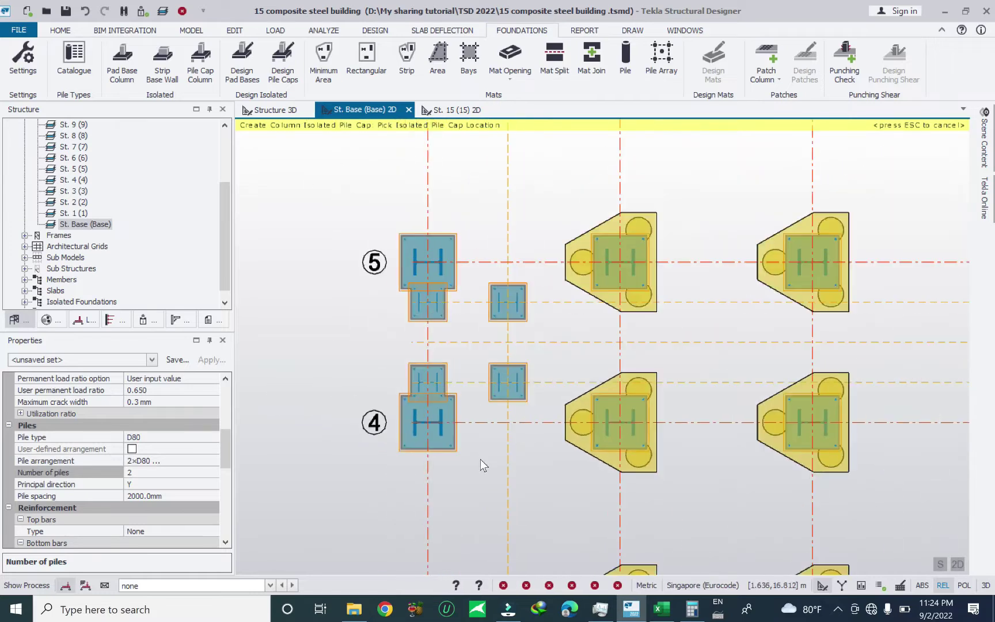
middle_click_drag(506, 475, 517, 466)
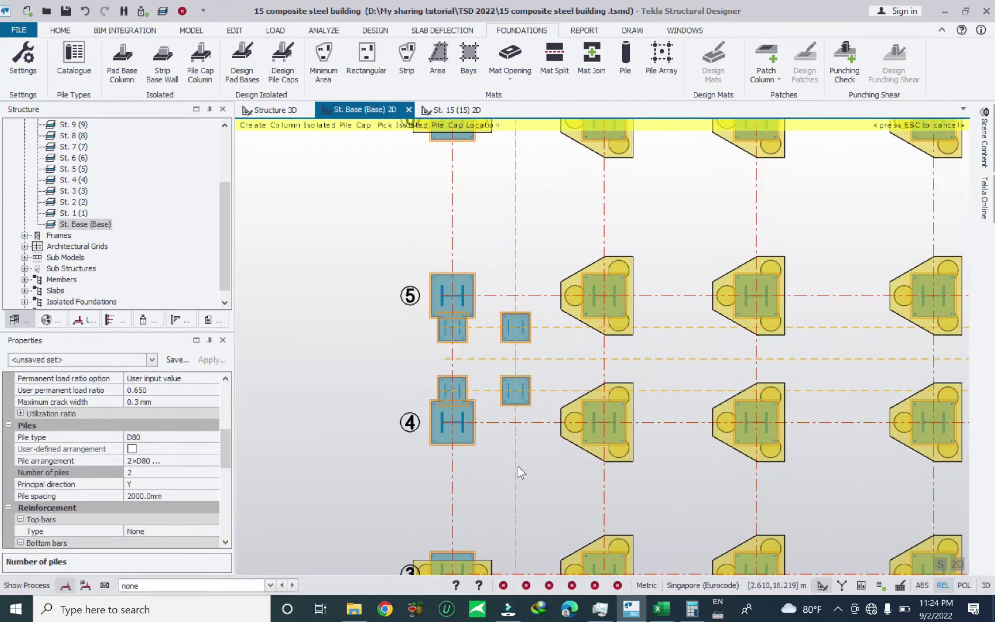
scroll(450, 282, "up", 2)
scroll(475, 392, "down", 3)
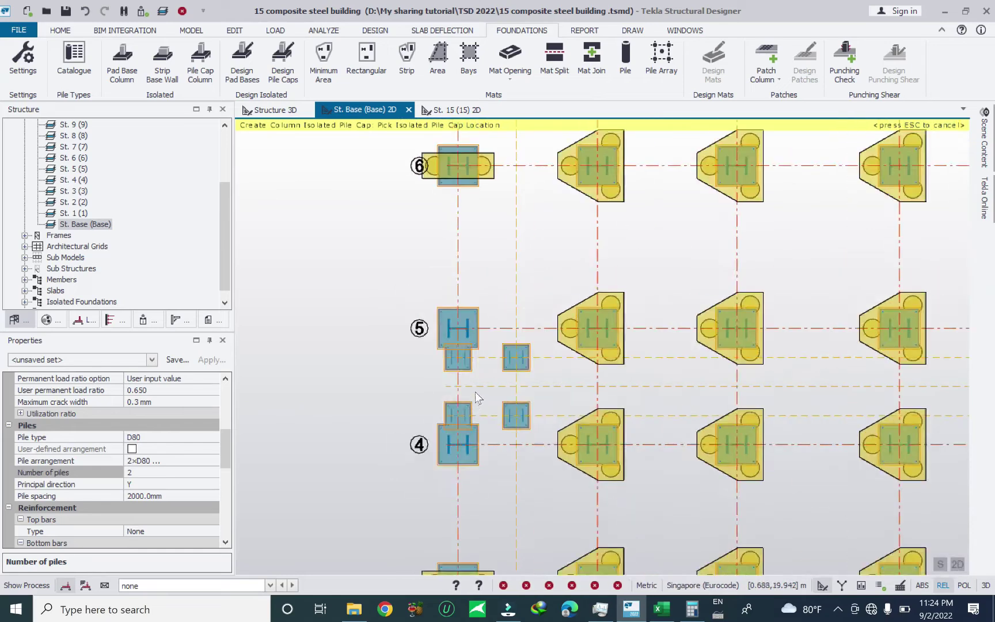
scroll(475, 392, "down", 3)
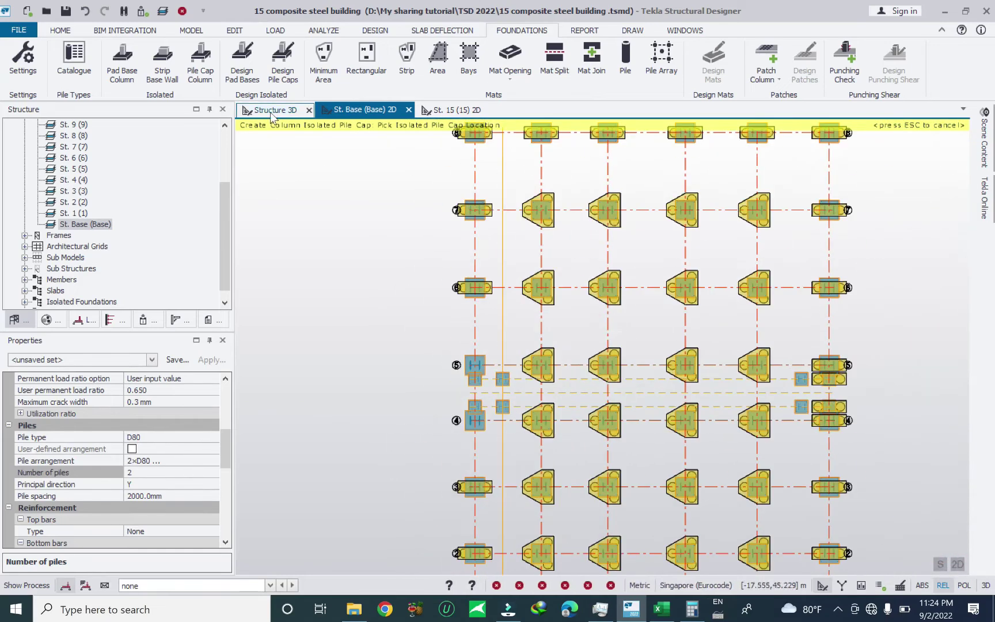
left_click(271, 110)
scroll(749, 437, "up", 6)
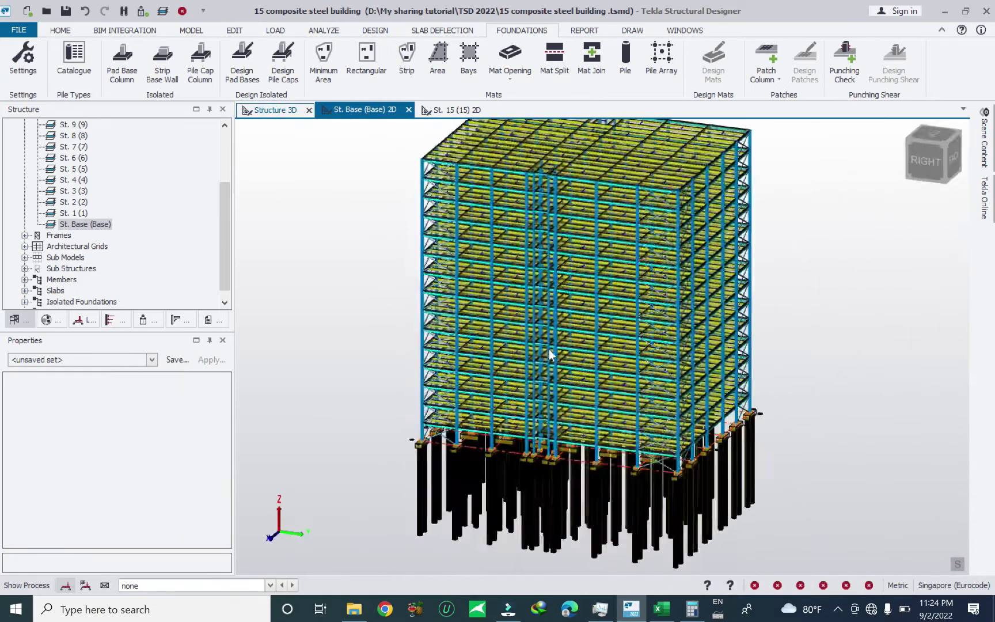
scroll(578, 476, "down", 10)
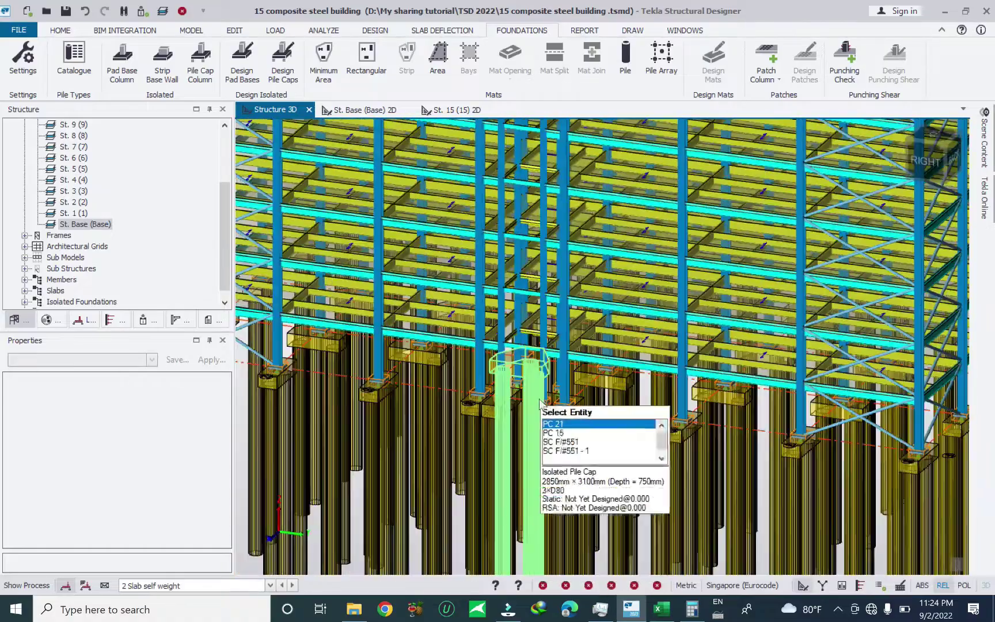
scroll(484, 294, "up", 5)
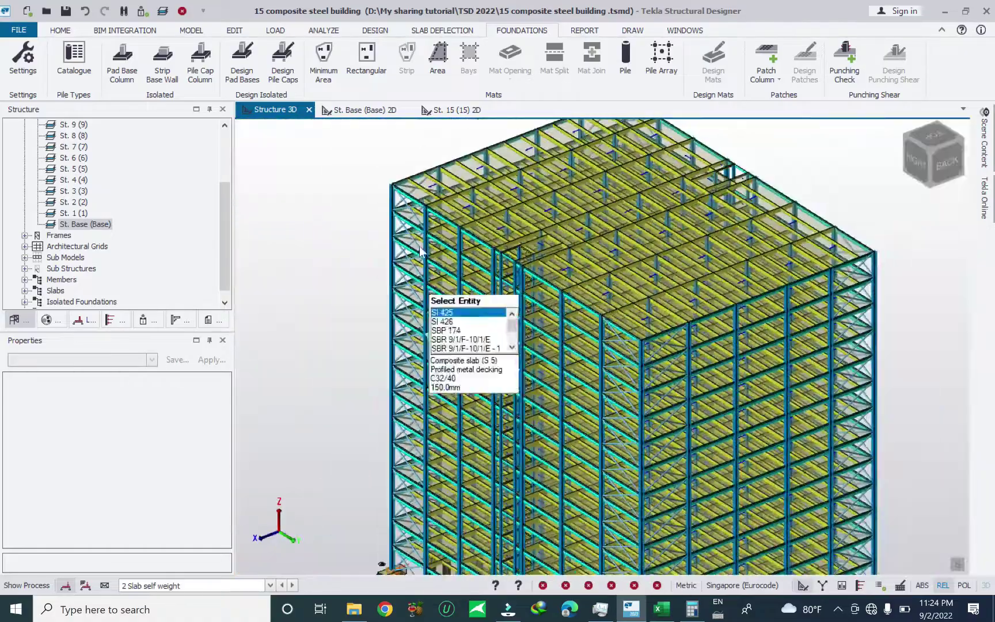
left_click(455, 109)
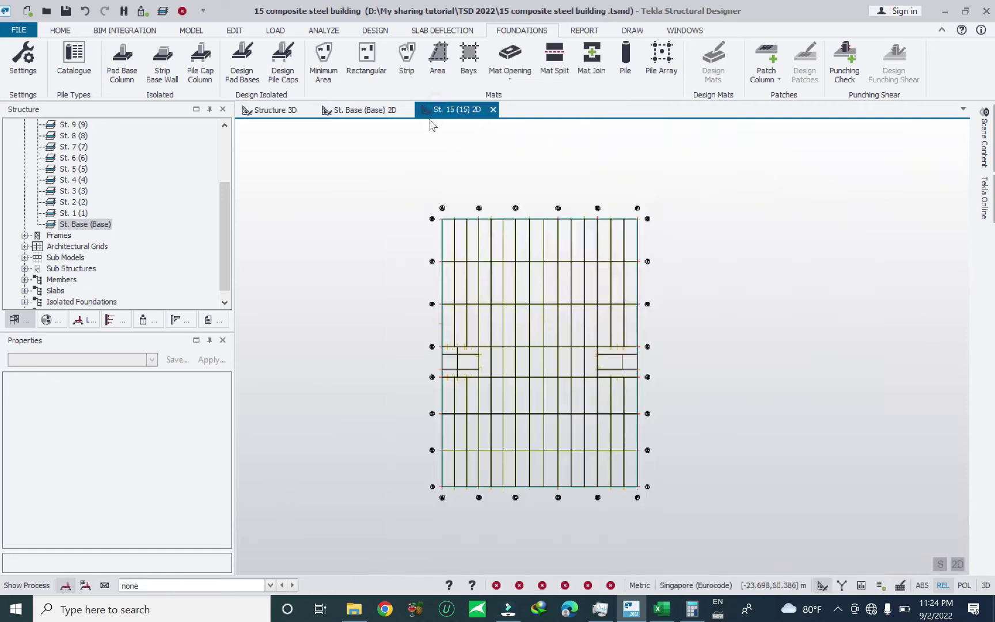
Step: Return to the base level plan, end the pile cap placement and save the model
left_click(365, 109)
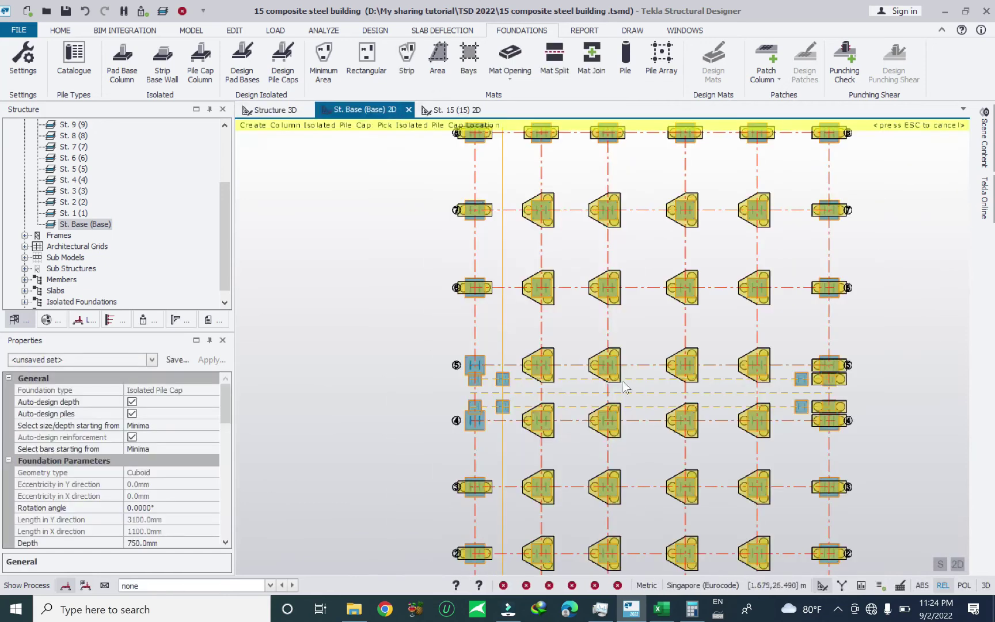
scroll(498, 409, "up", 2)
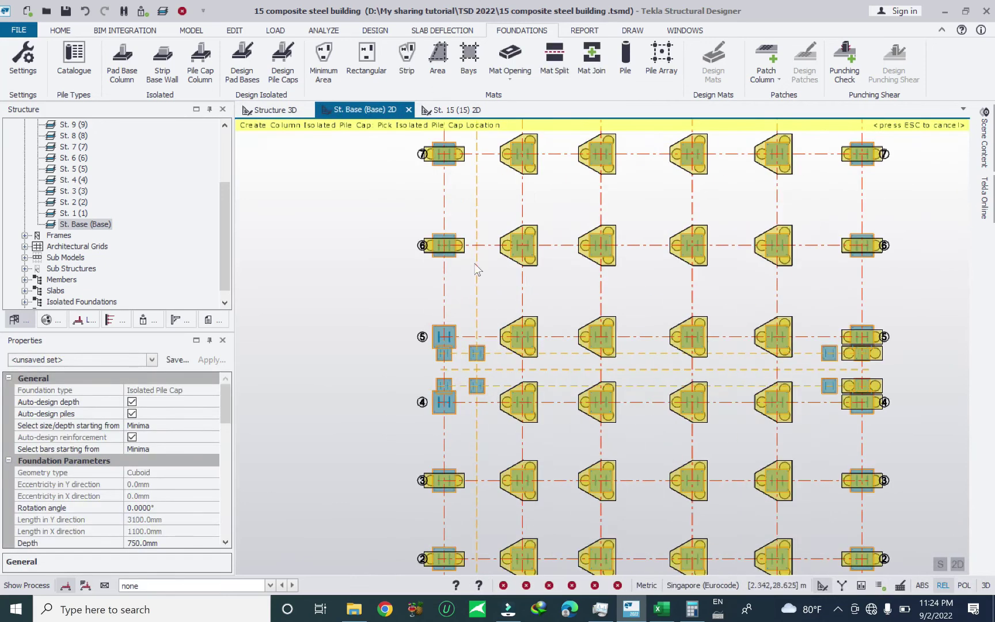
key("Escape")
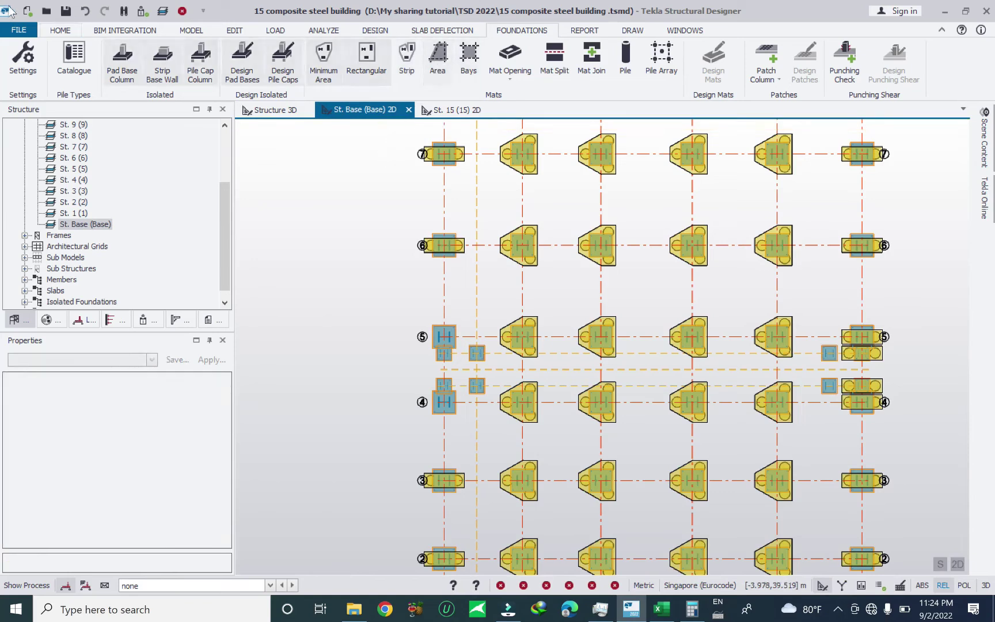
left_click(64, 11)
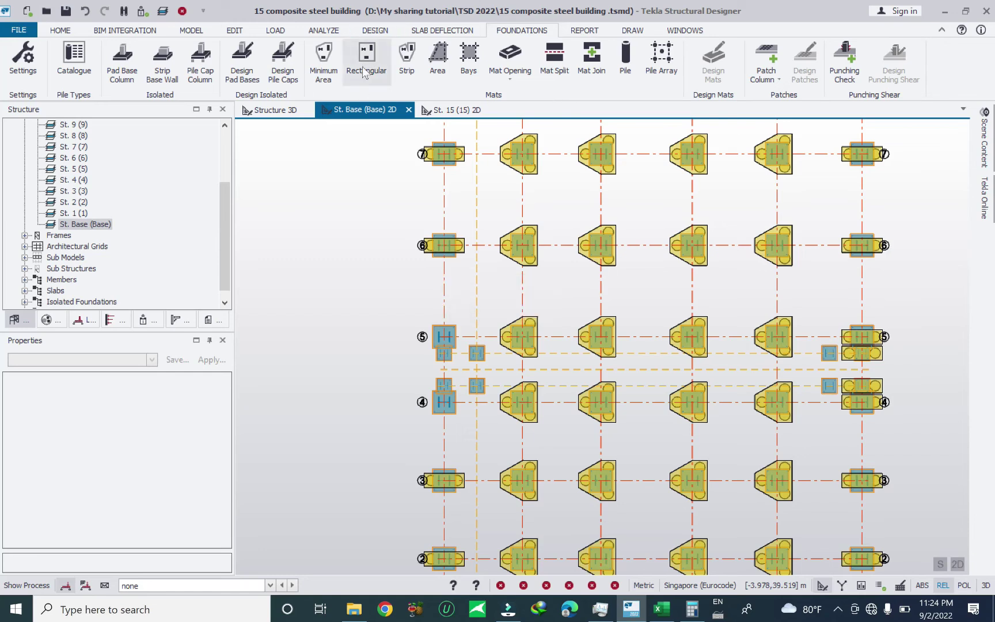
left_click(324, 60)
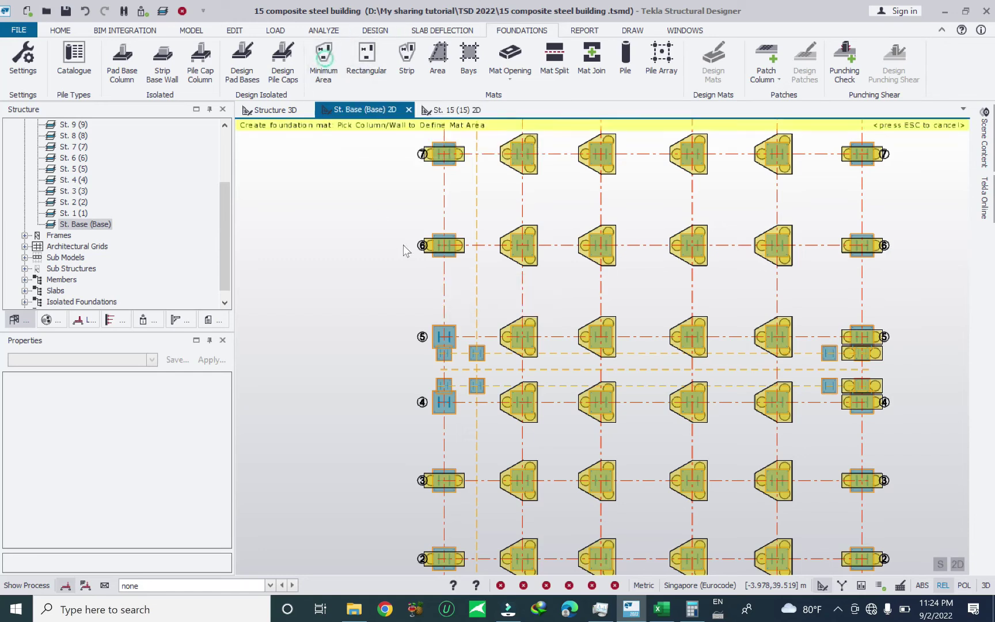
scroll(443, 323, "up", 2)
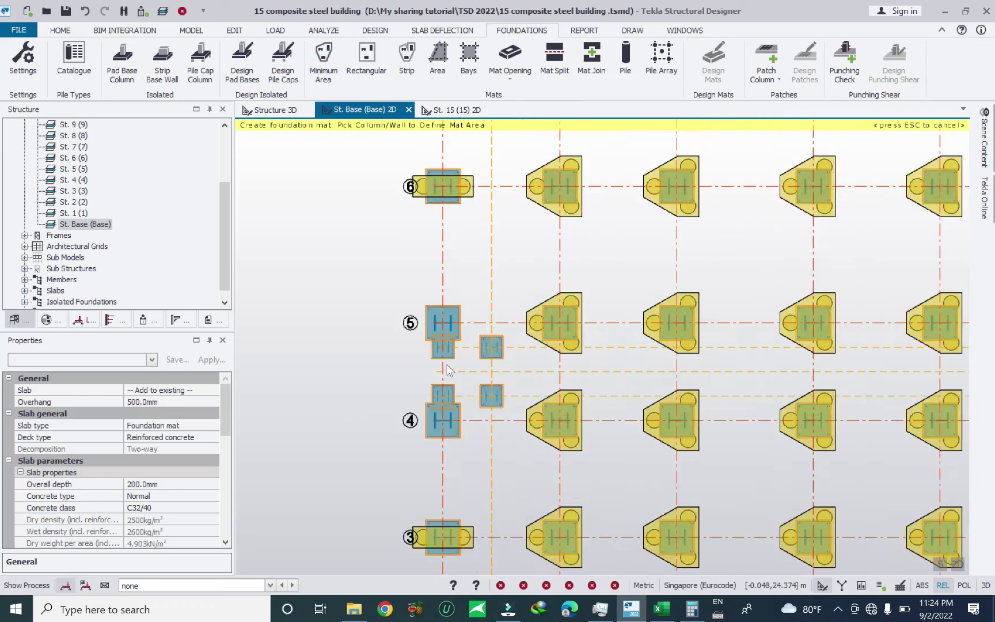
left_click(444, 324)
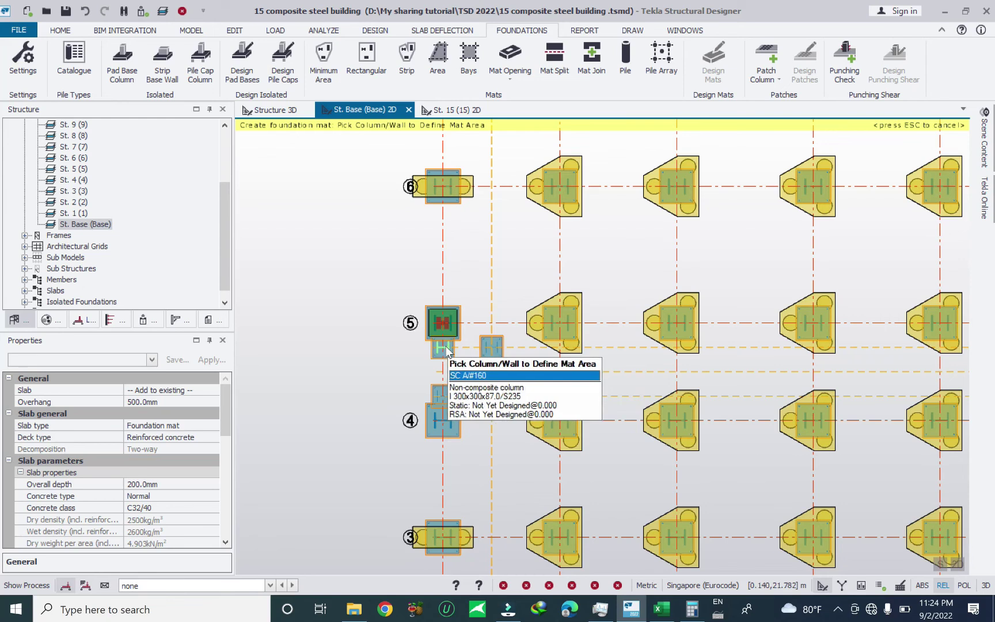
scroll(448, 347, "up", 2)
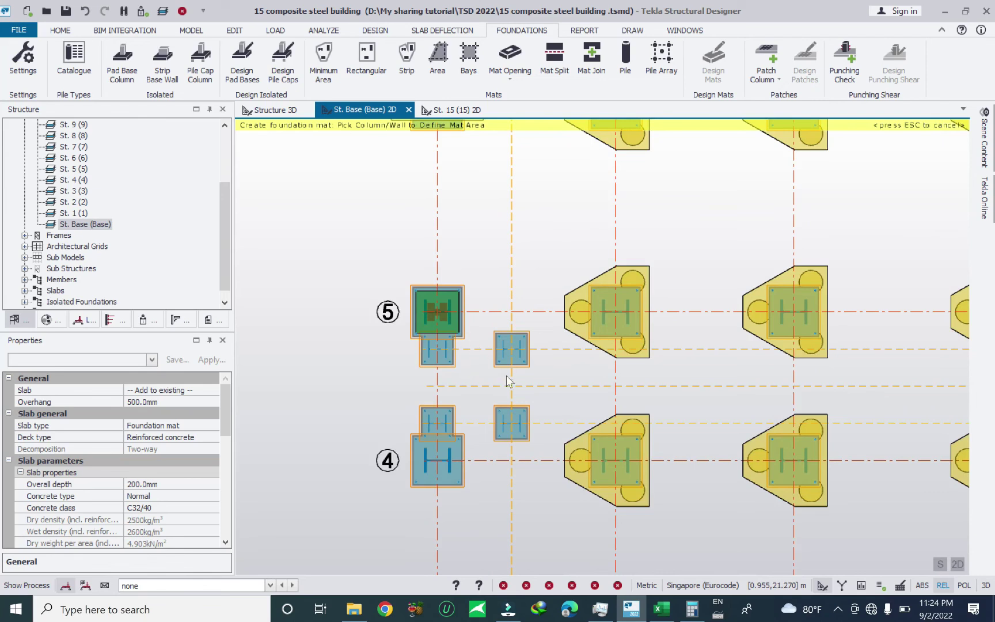
scroll(501, 384, "down", 2)
scroll(497, 378, "up", 3)
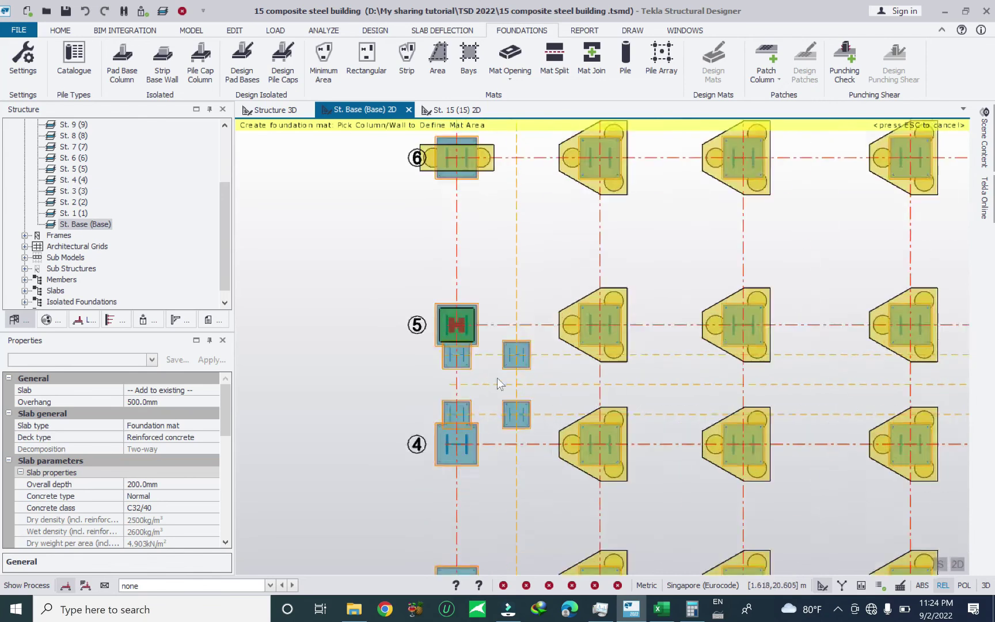
left_click(458, 301)
scroll(453, 346, "up", 2)
scroll(463, 357, "down", 4)
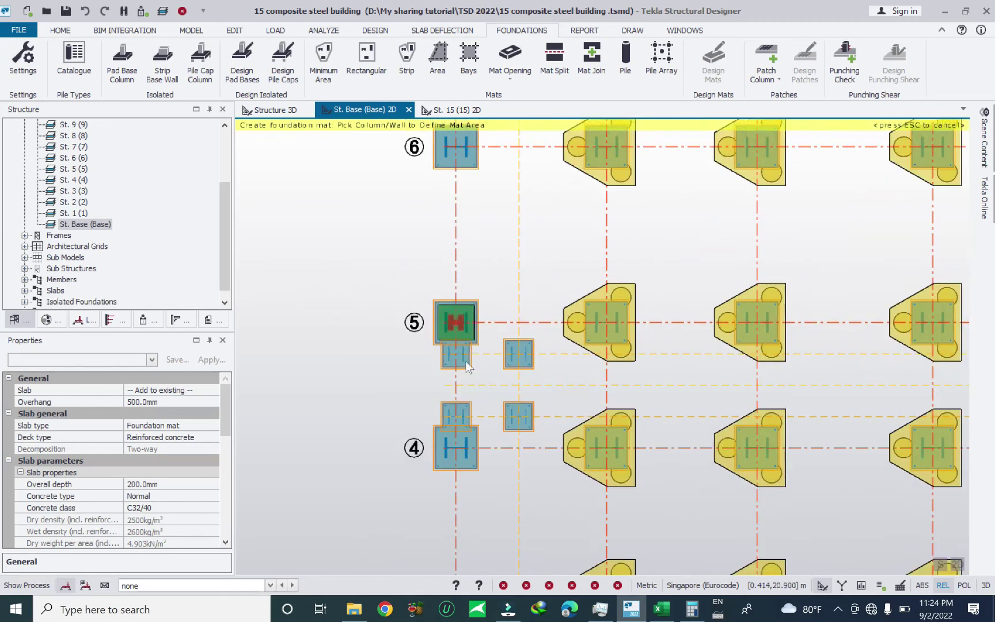
key("Escape")
scroll(471, 353, "down", 2)
scroll(518, 391, "up", 3)
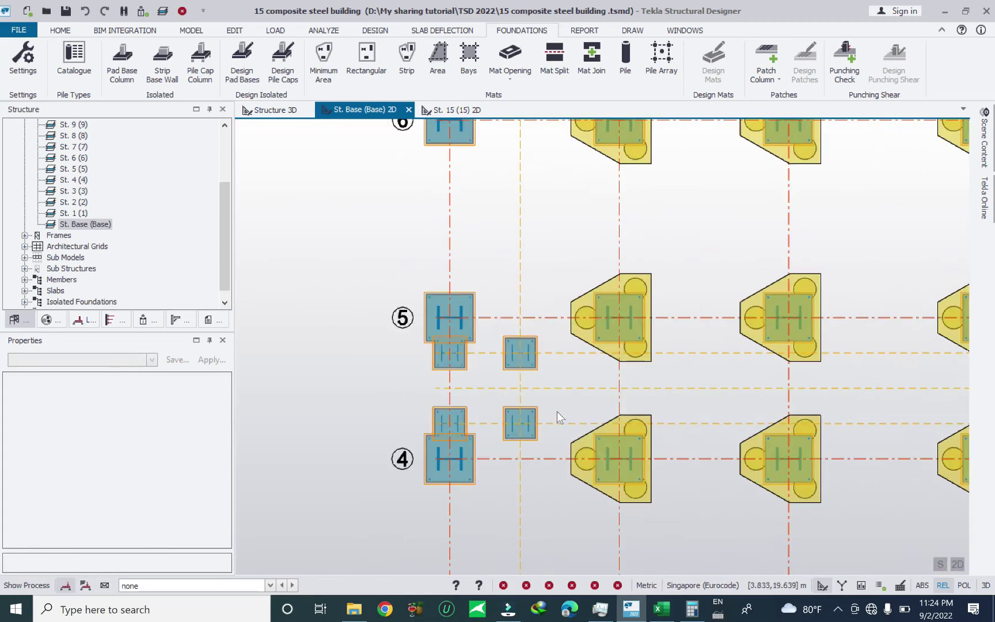
scroll(557, 411, "down", 2)
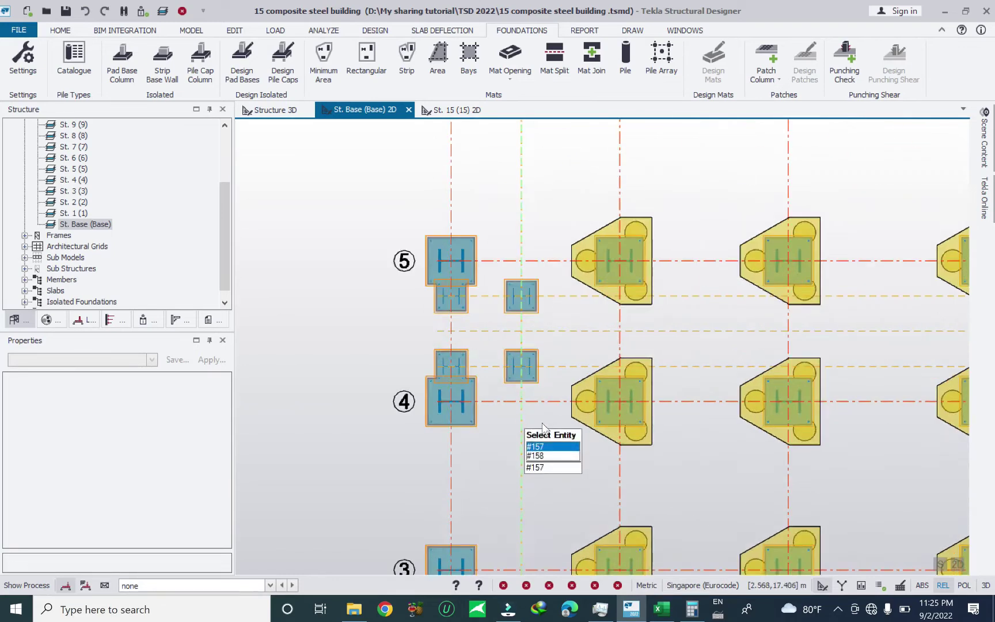
scroll(490, 344, "down", 2)
scroll(490, 344, "up", 1)
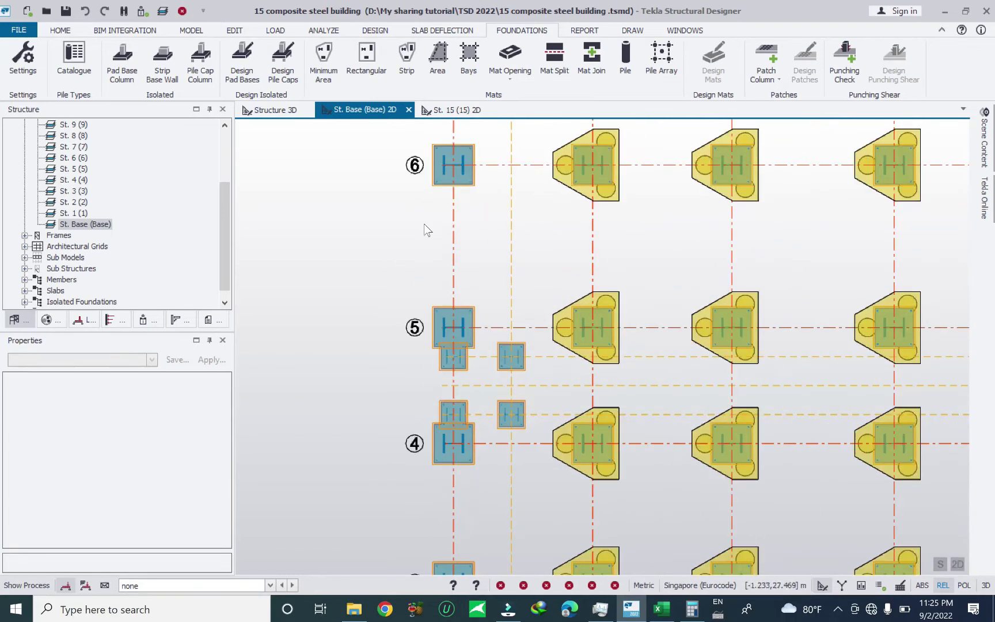
left_click(367, 58)
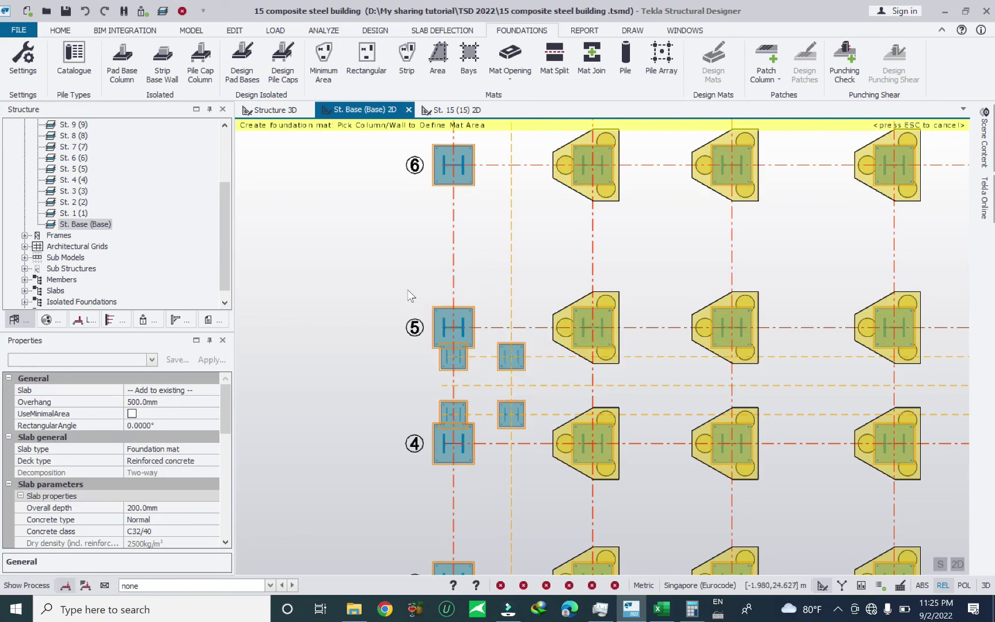
left_click_drag(476, 378, 550, 487)
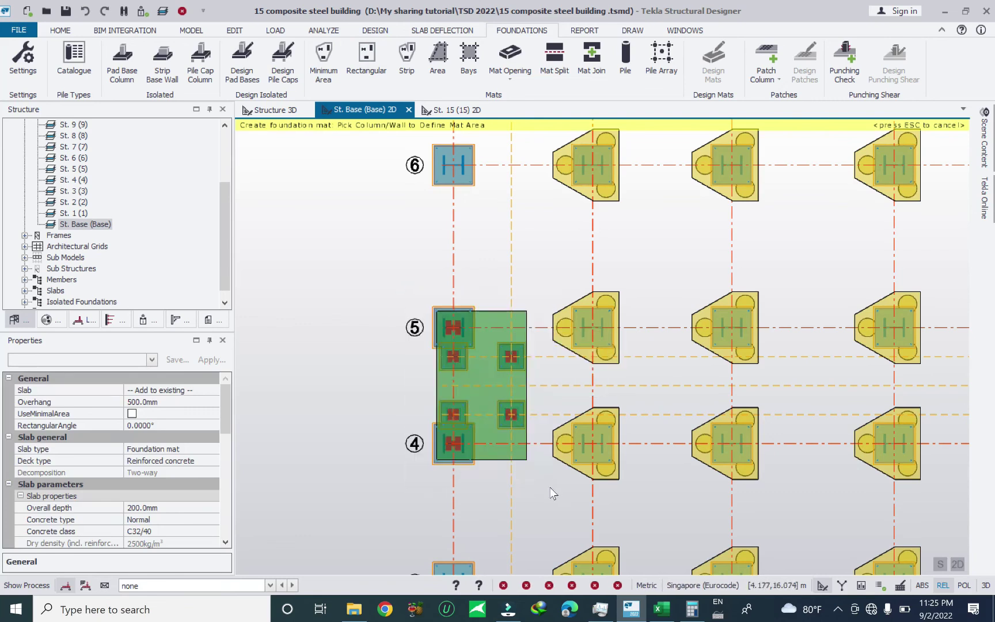
scroll(519, 417, "up", 2)
scroll(545, 459, "down", 2)
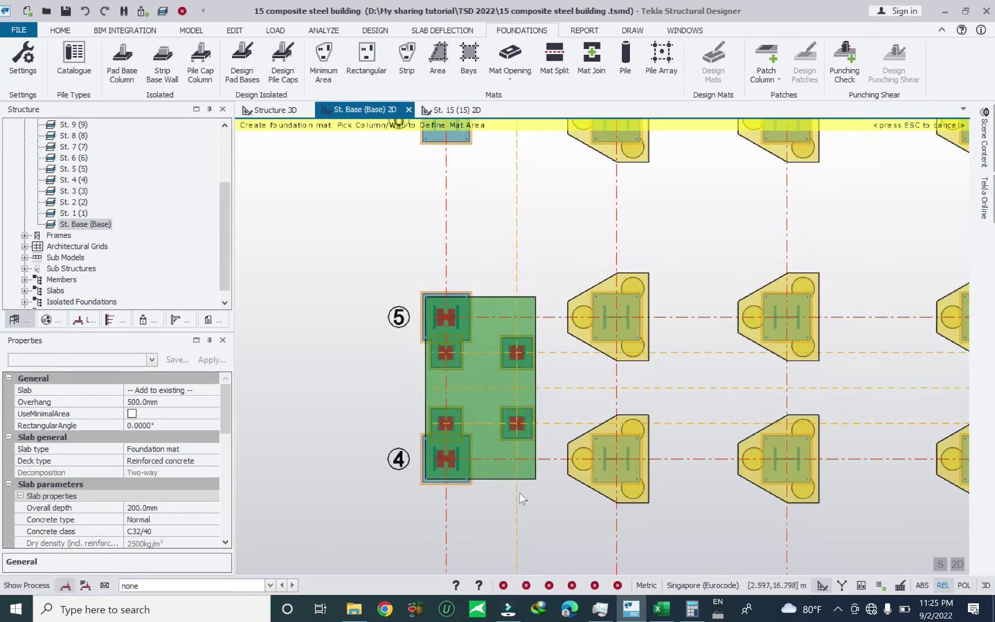
scroll(524, 403, "up", 3)
key("Escape")
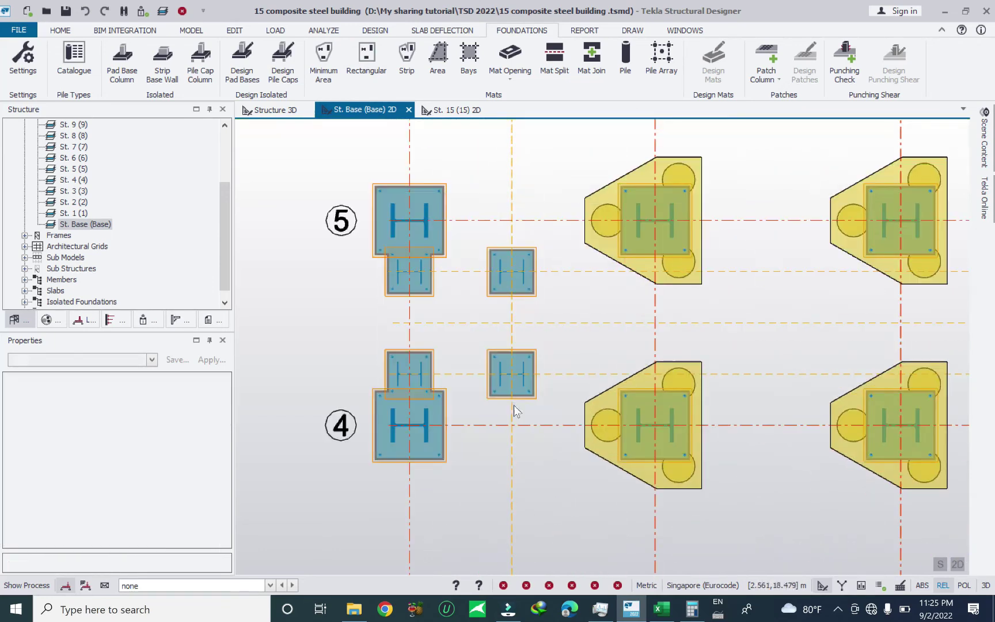
left_click_drag(325, 149, 566, 531)
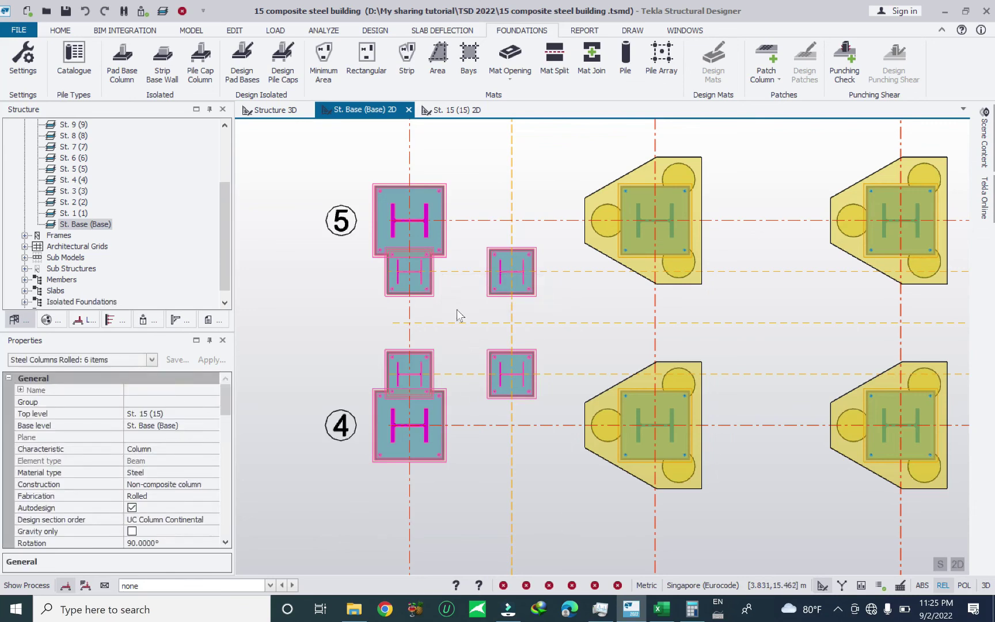
scroll(456, 315, "down", 2)
key("Escape")
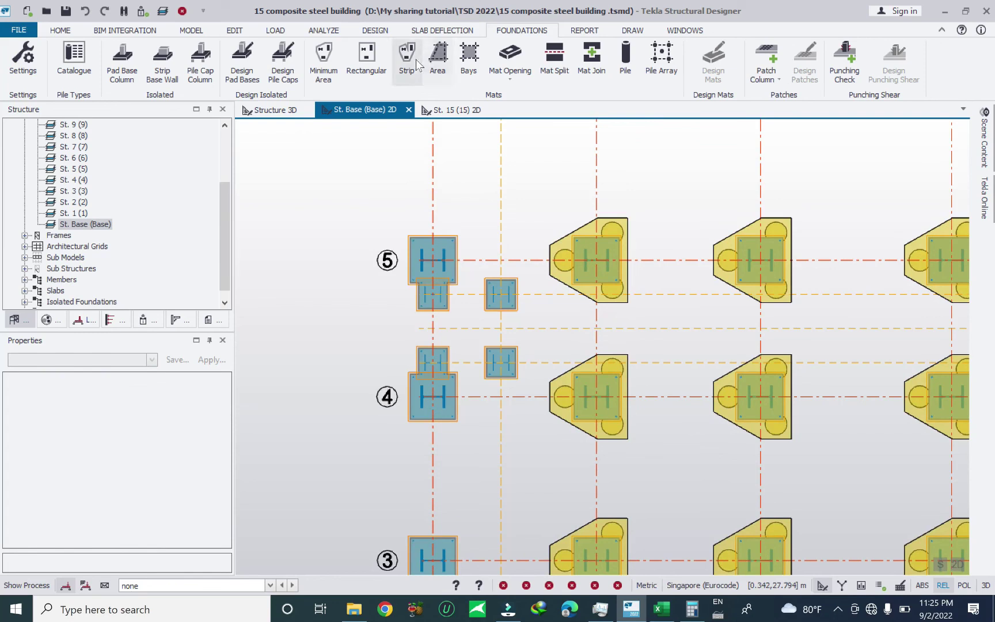
left_click(437, 58)
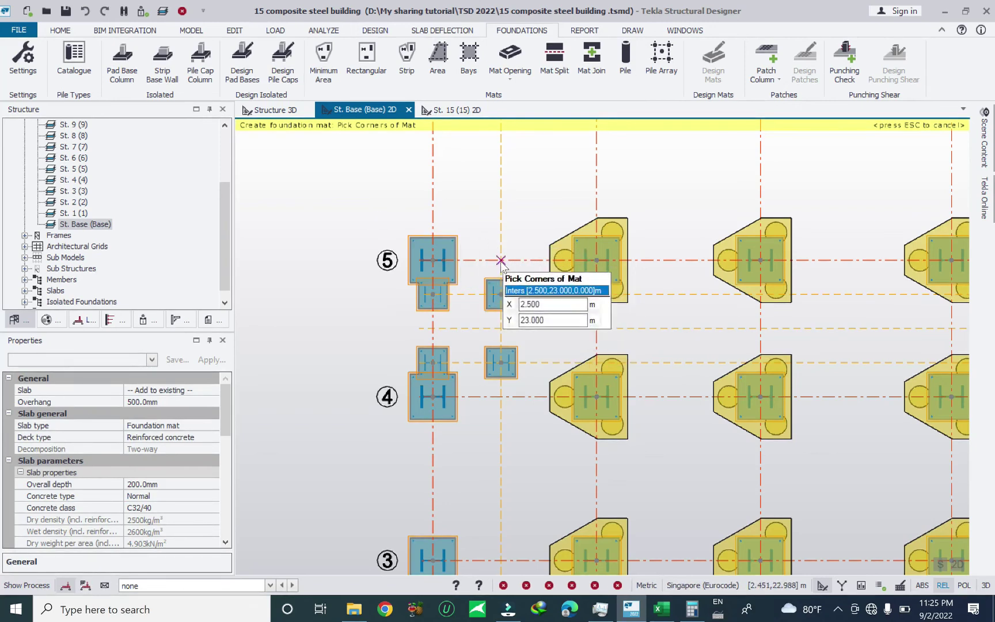
scroll(496, 397, "down", 1)
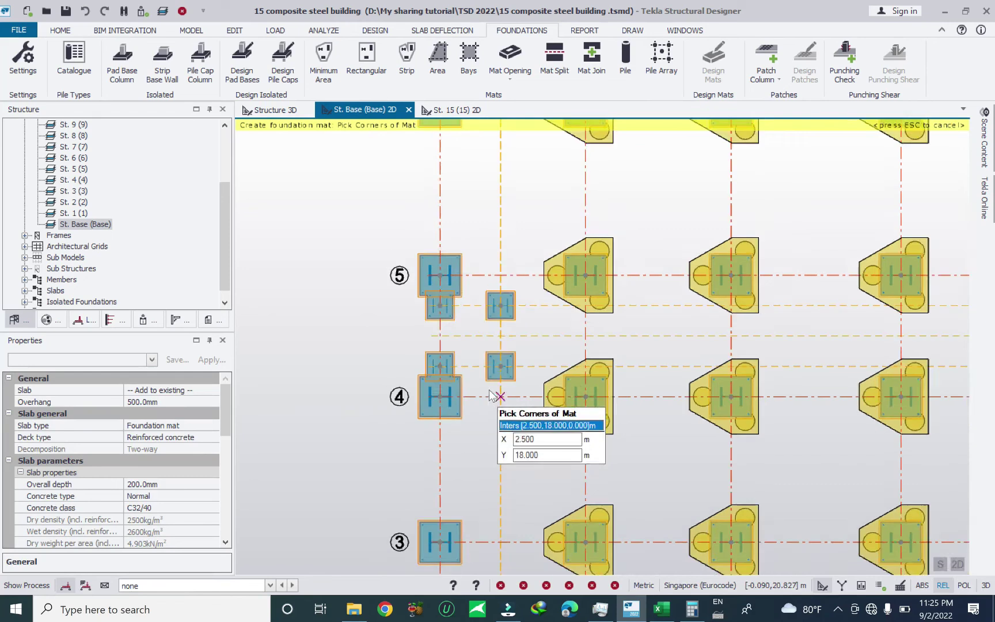
scroll(472, 407, "down", 1)
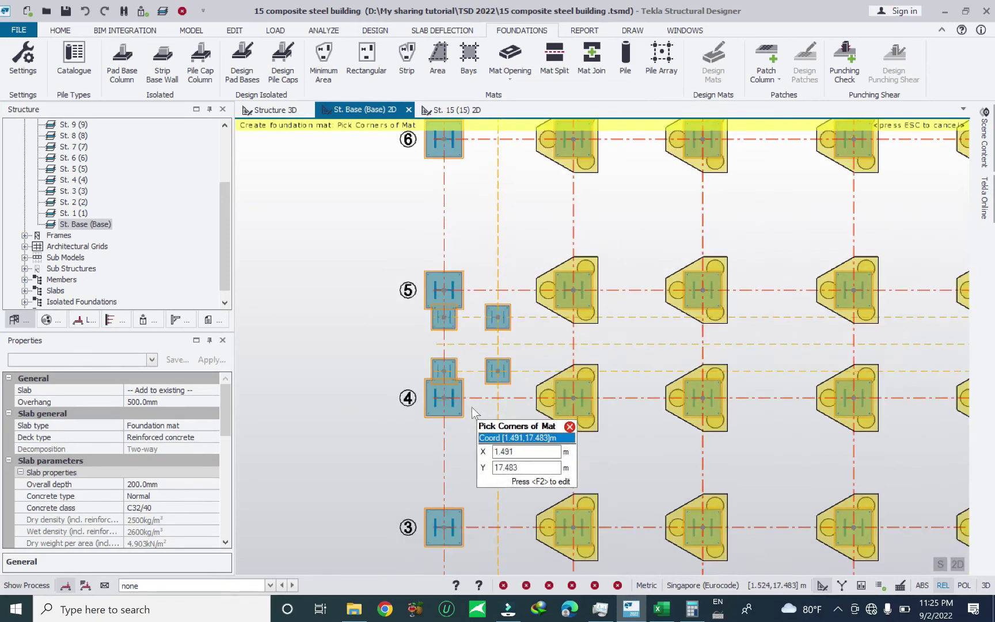
Step: Create a rectangular foundation mat with a 500 mm overhang under the six closely spaced columns near grid A between lines 4 and 5
scroll(474, 398, "up", 2)
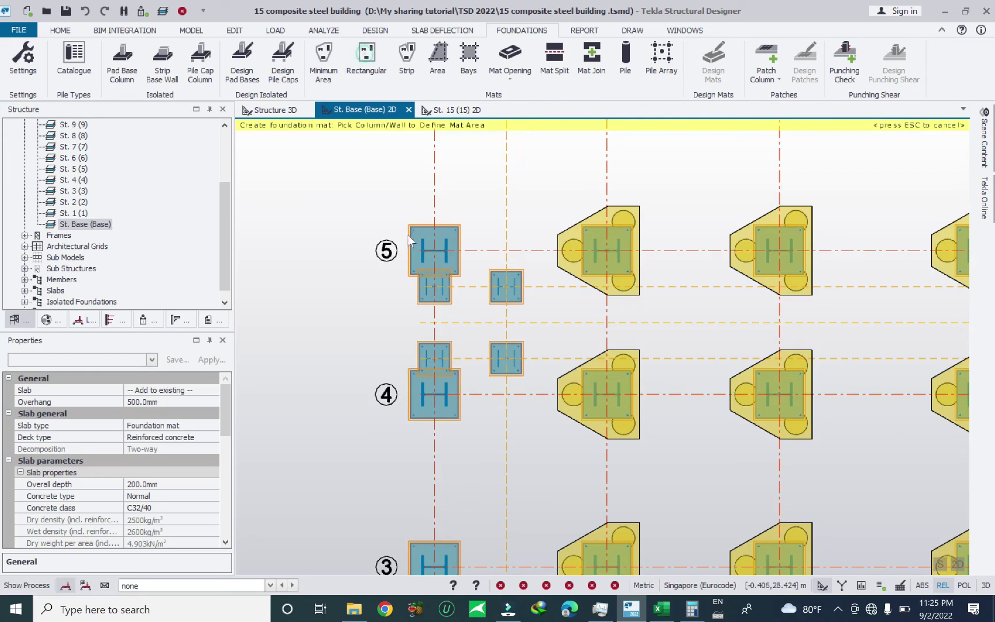
left_click_drag(386, 206, 547, 472)
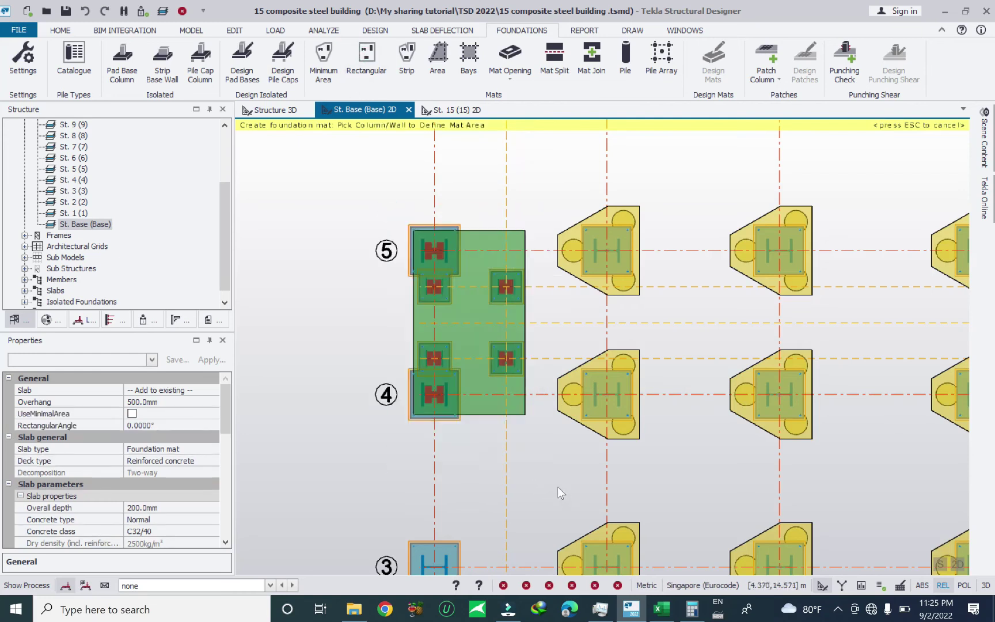
left_click(448, 385)
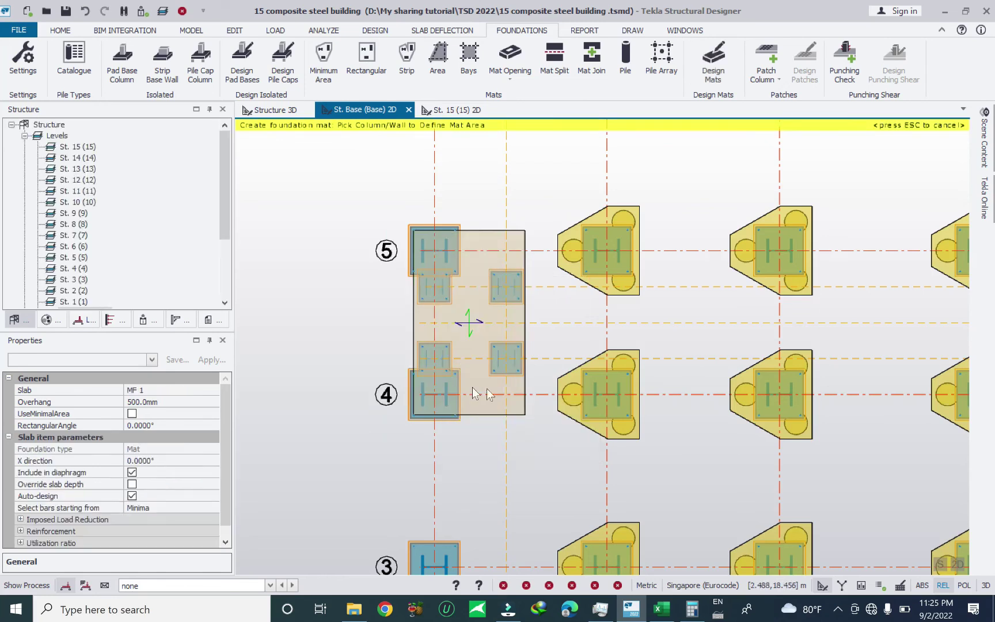
key("Escape")
Step: Examine the foundation mat and the surrounding pile caps at the building's base in the 3D structure view
scroll(470, 331, "down", 2)
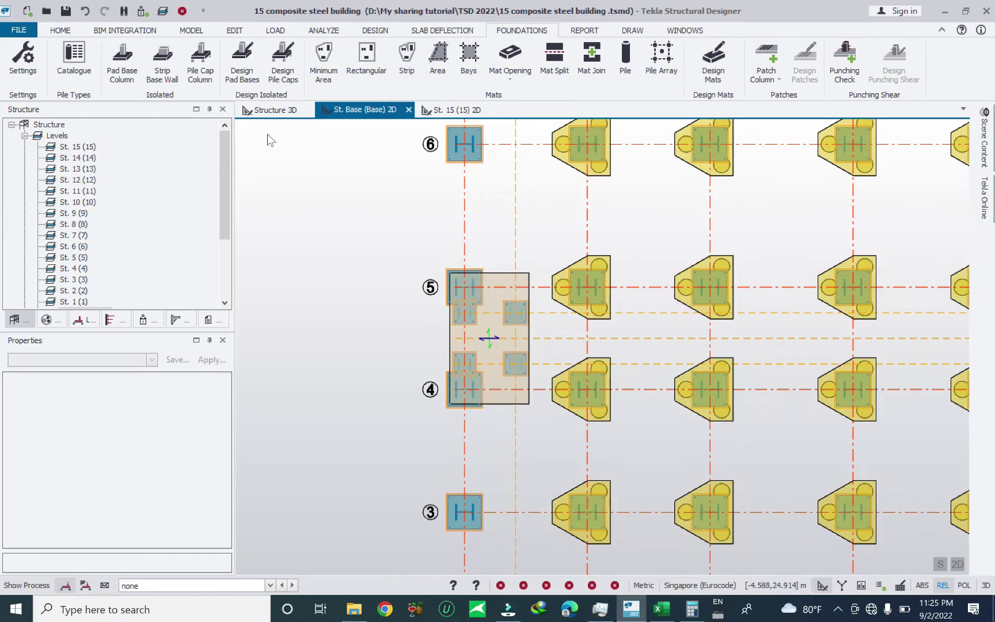
left_click(275, 109)
scroll(557, 355, "up", 6)
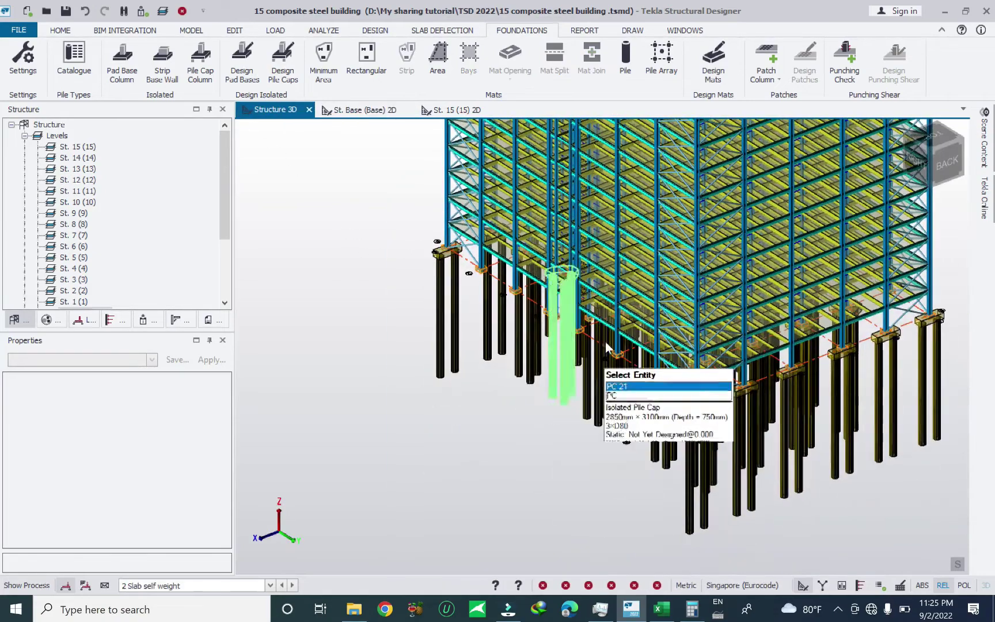
middle_click_drag(557, 355, 626, 302)
scroll(463, 284, "down", 5)
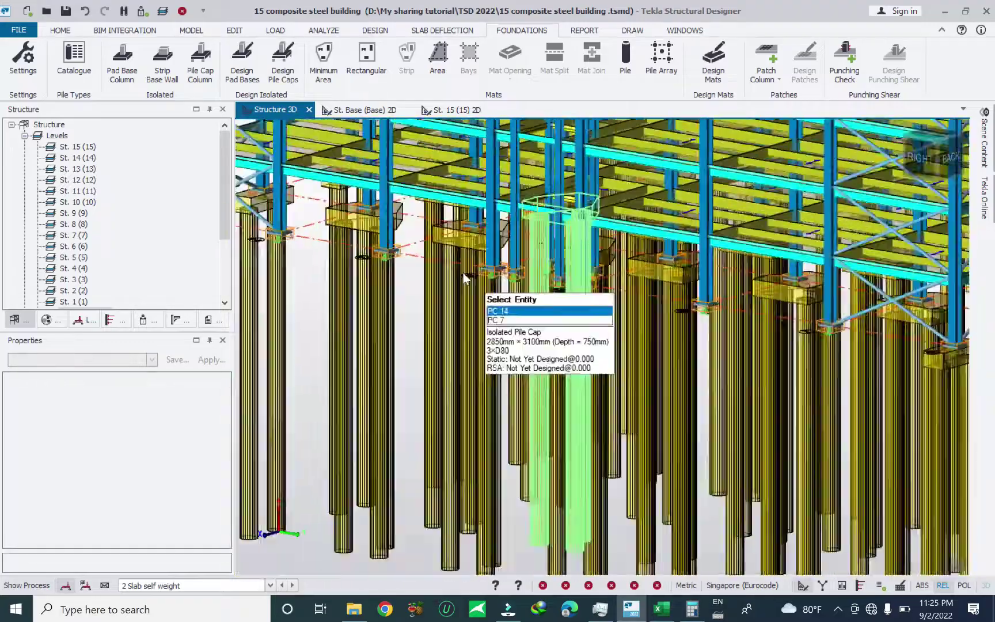
middle_click_drag(568, 355, 427, 253)
Step: In the base level plan, set the pile spacing to 2000 mm and place two-pile caps under the grid A columns on lines 7, 6, 3 and 2
left_click(379, 110)
scroll(490, 305, "down", 5)
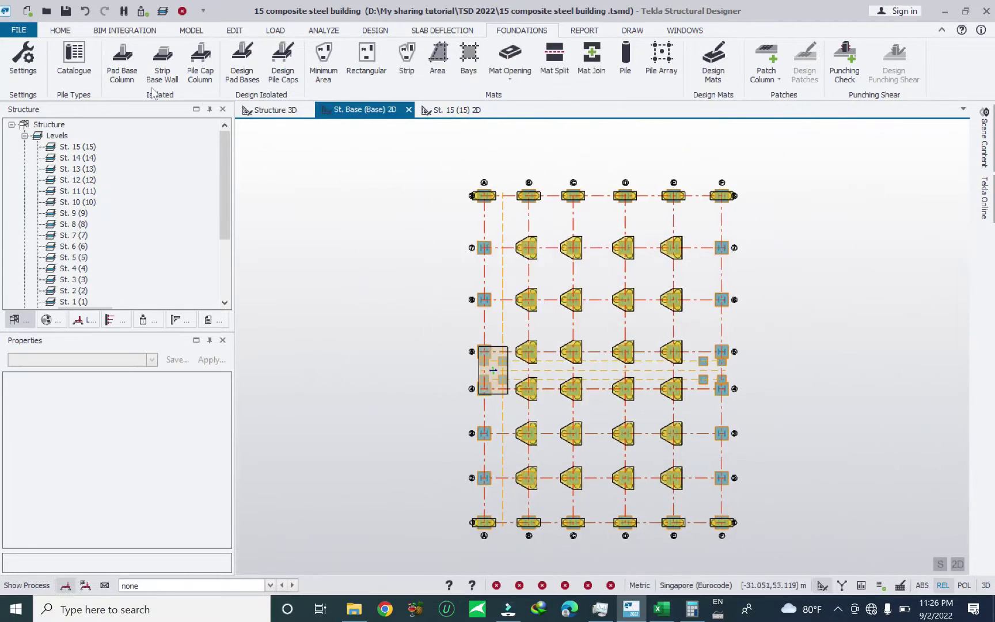
left_click(201, 59)
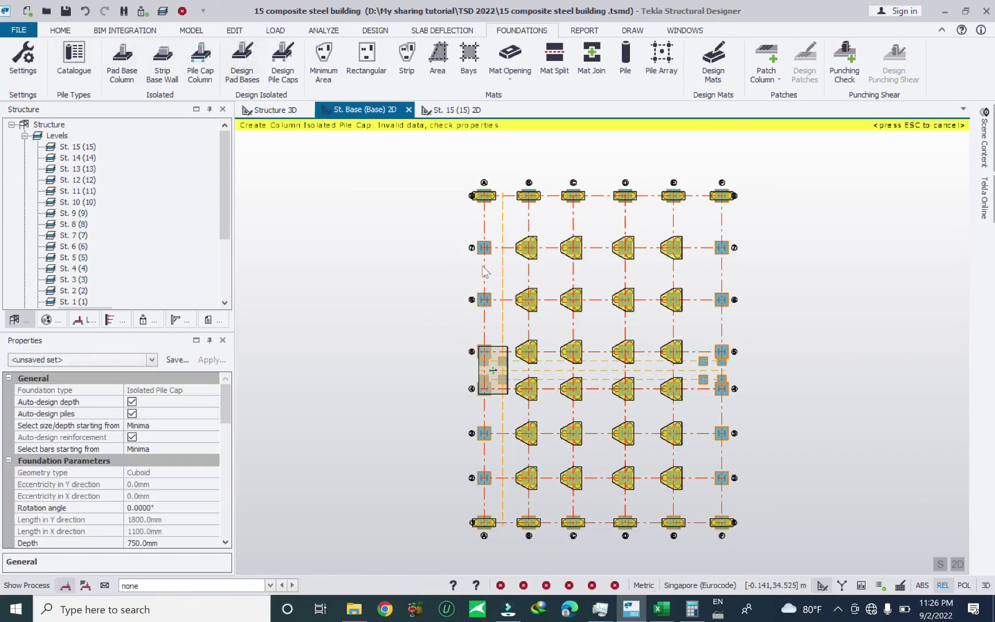
left_click_drag(229, 404, 220, 445)
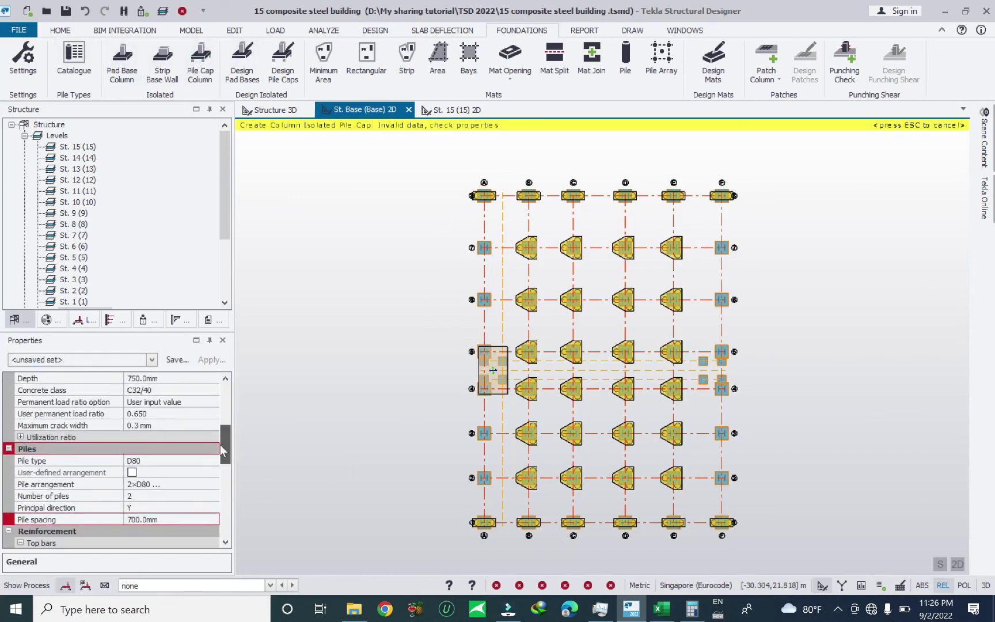
left_click(144, 520)
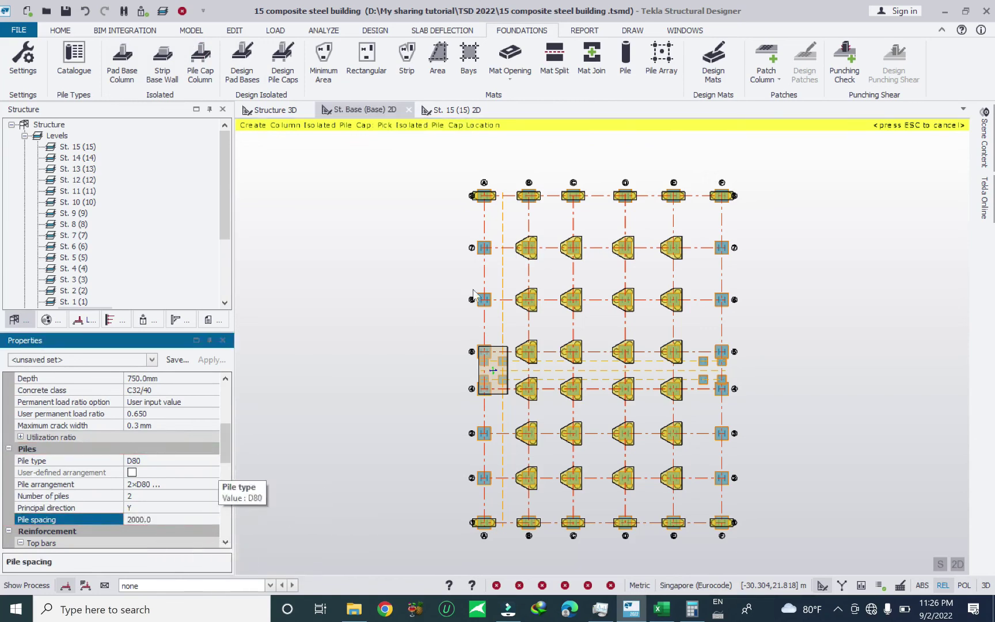
left_click_drag(460, 224, 498, 323)
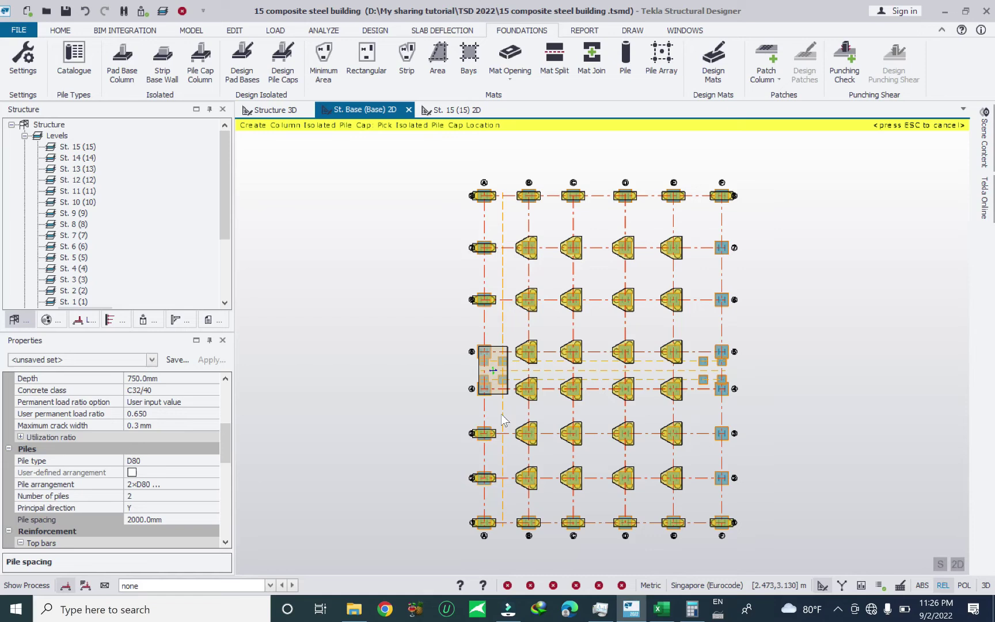
Step: Set the overall depth of the foundation mat between lines 4 and 5 to 500 mm
scroll(498, 397, "up", 5)
left_click(497, 333)
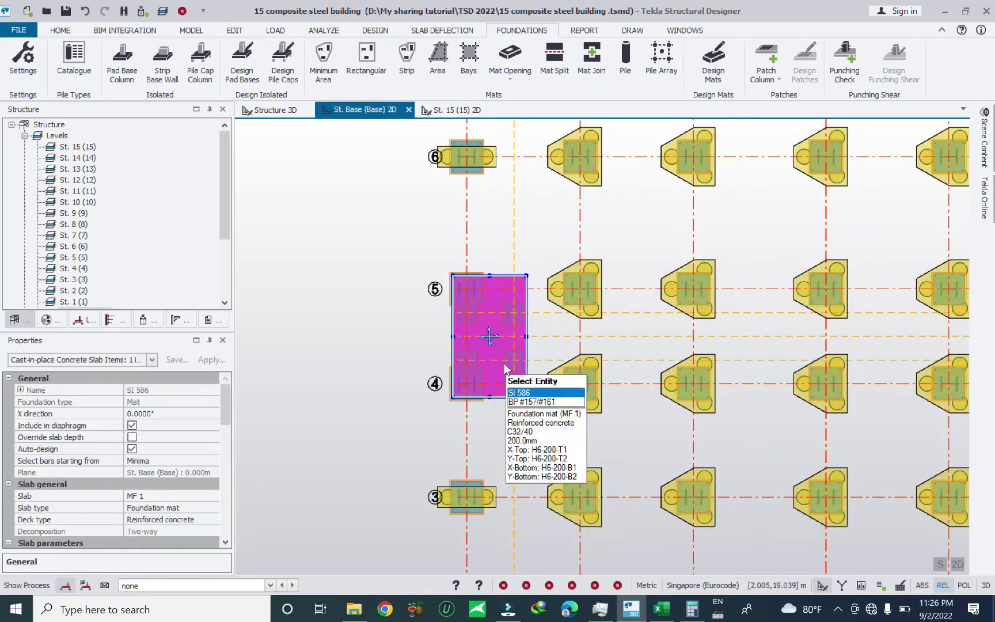
scroll(226, 413, "down", 1)
left_click_drag(225, 413, 221, 435)
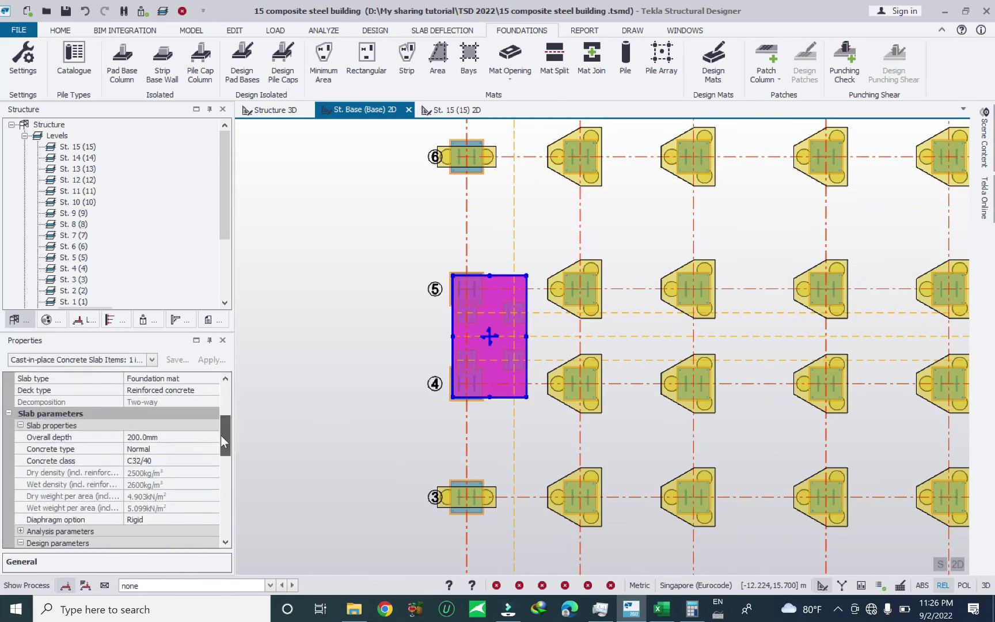
left_click(186, 436)
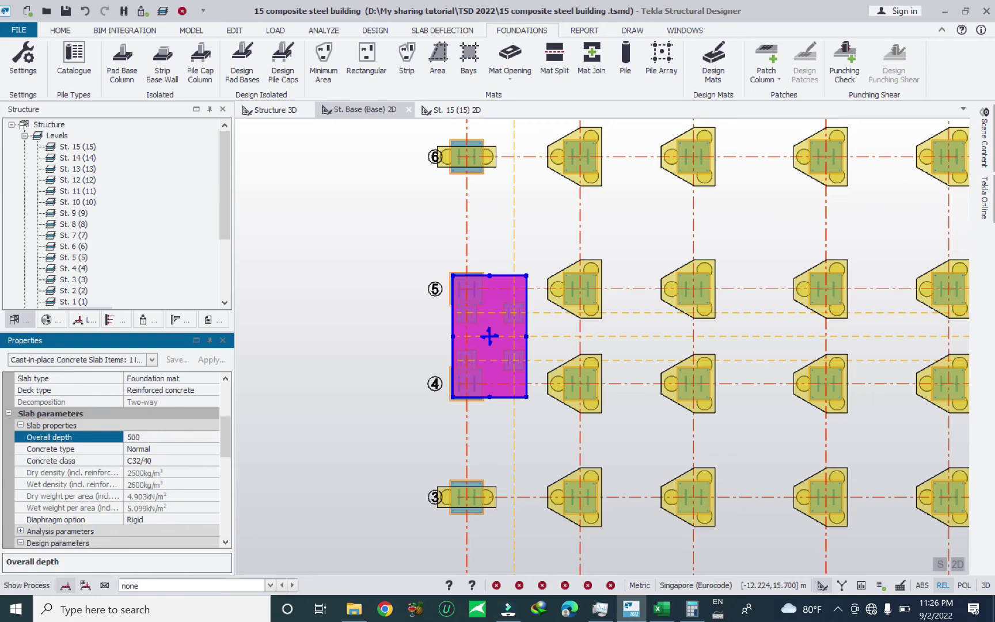
key("Return")
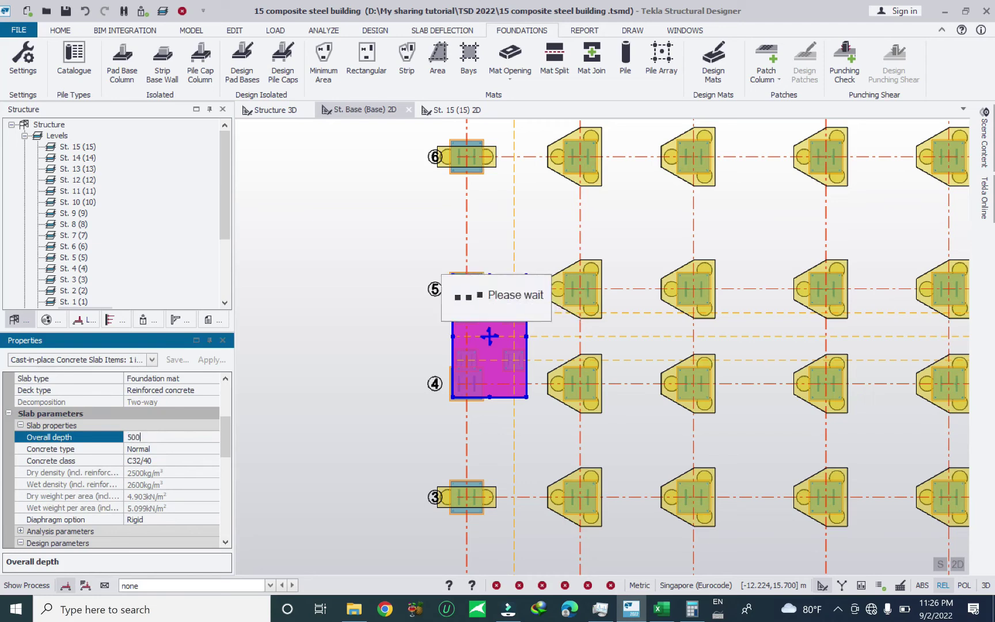
Step: Try to place single D80 piles in the foundation mat near the grid A columns
scroll(499, 300, "up", 4)
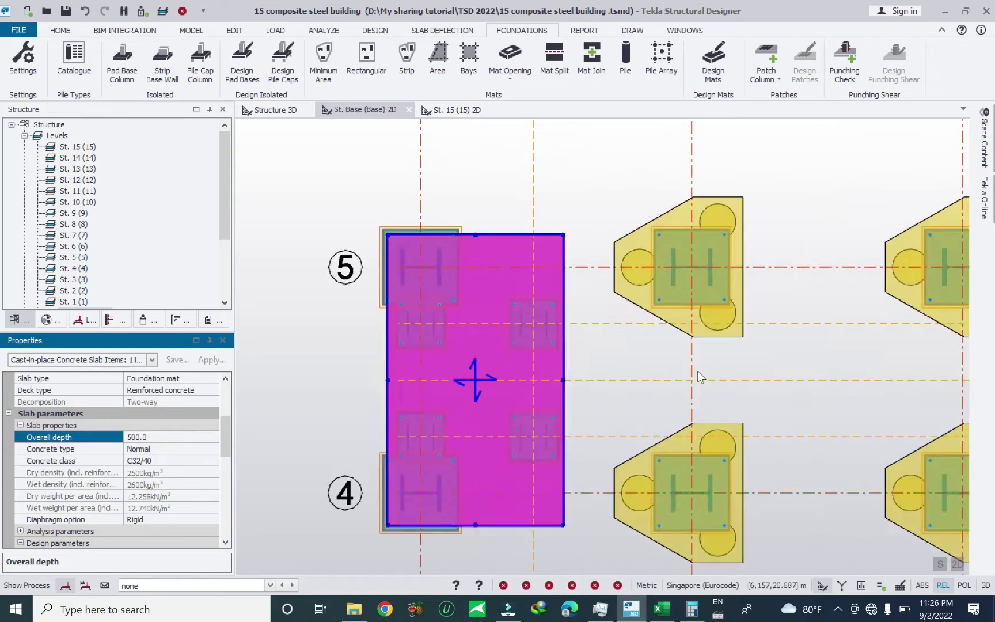
scroll(609, 377, "down", 2)
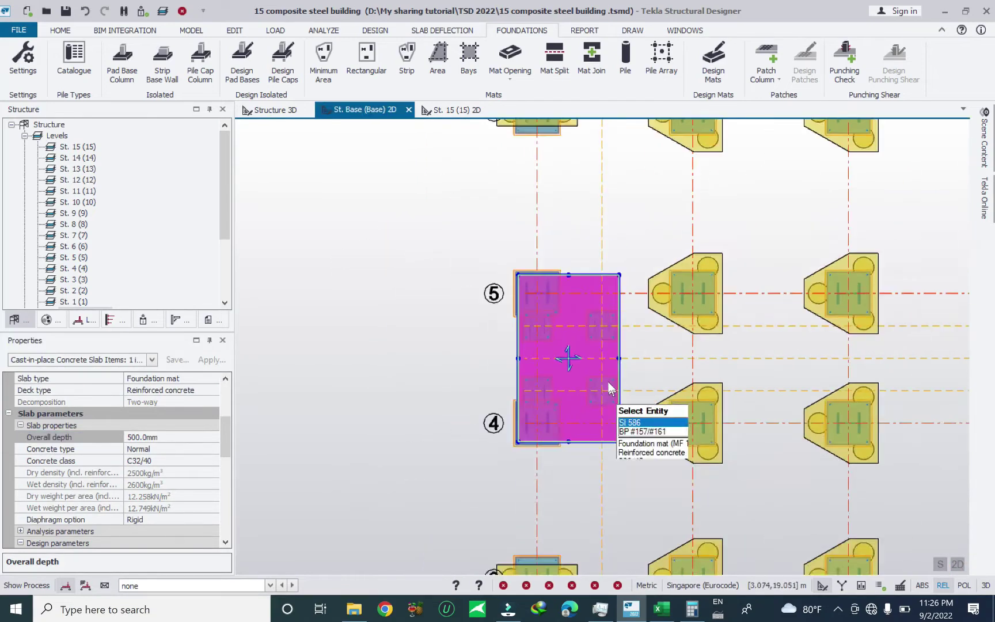
scroll(608, 377, "up", 2)
scroll(516, 461, "down", 3)
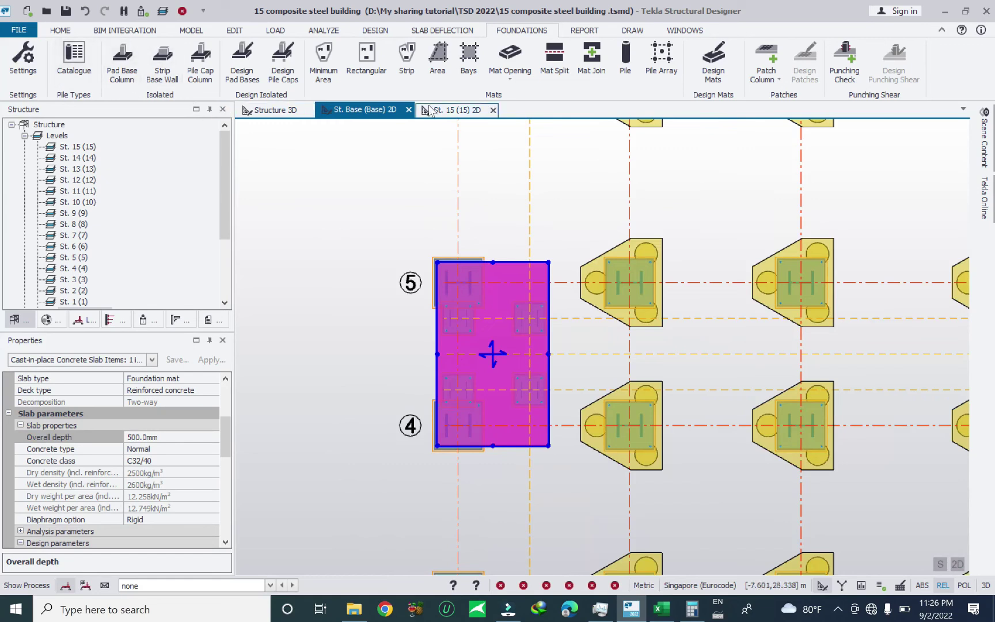
left_click(624, 61)
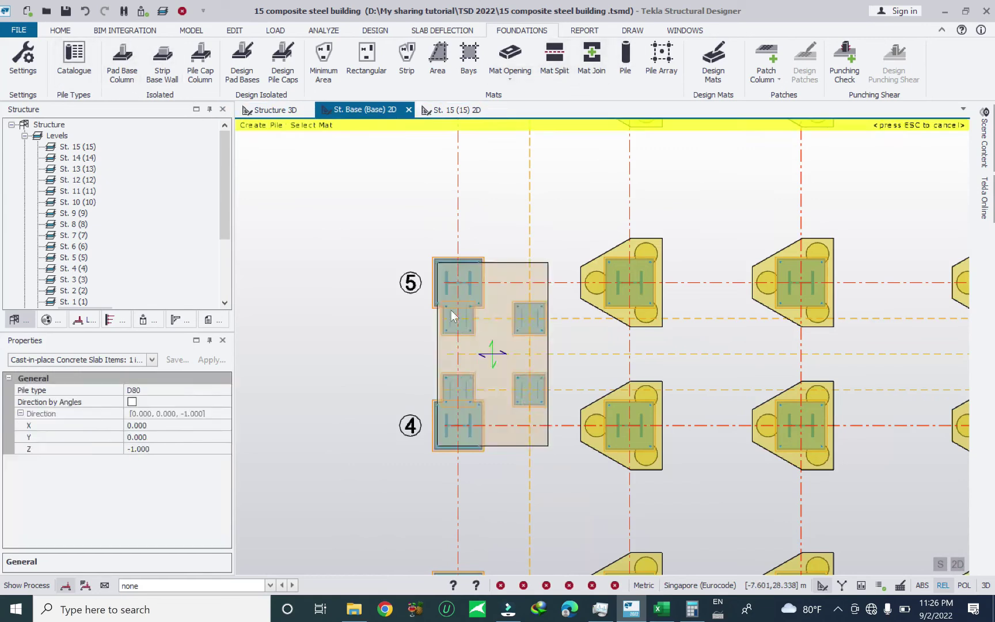
left_click(442, 282)
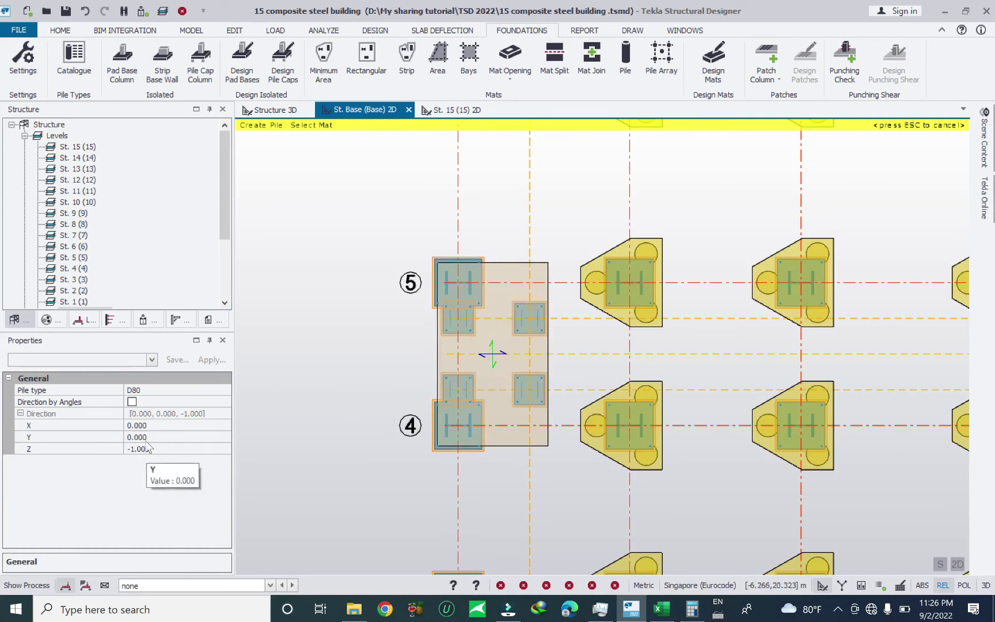
left_click(465, 298)
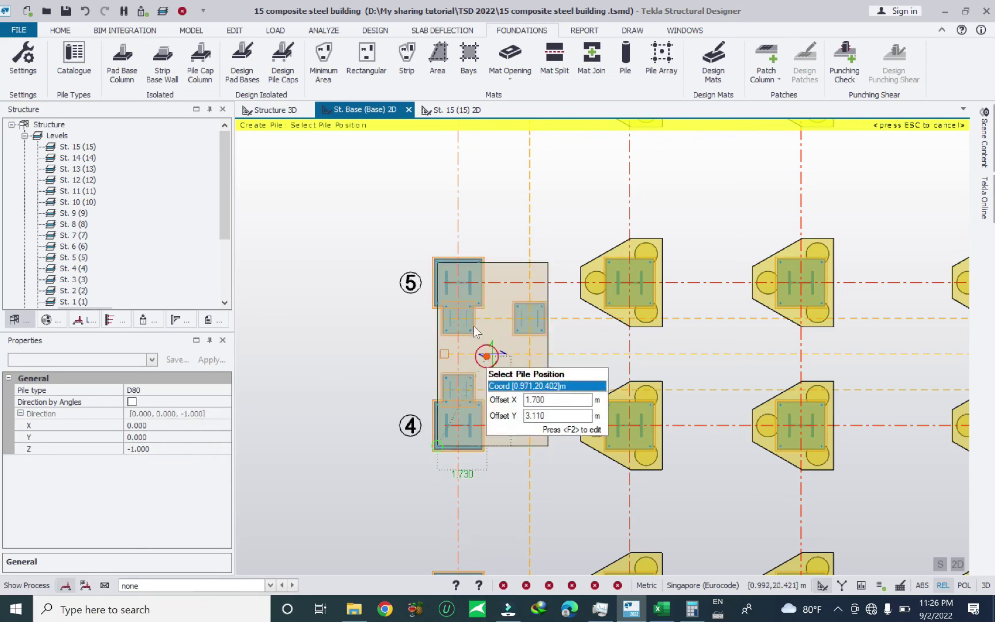
left_click(457, 427)
left_click(473, 460)
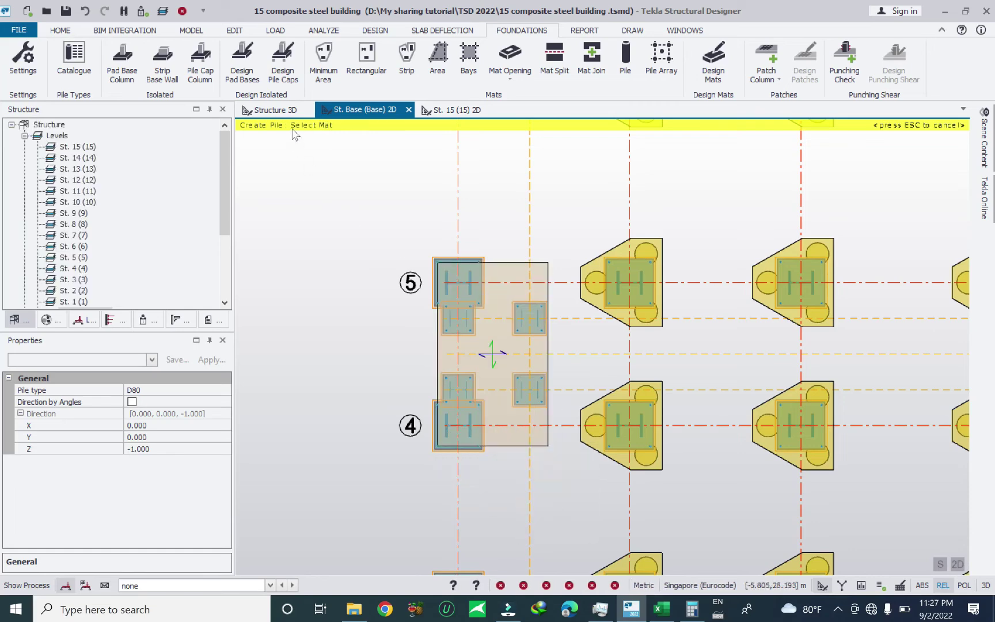
Step: Examine the piled foundations and the mat area from several angles in the 3D structure view
left_click(271, 110)
middle_click_drag(544, 391, 717, 433)
scroll(718, 433, "up", 5)
middle_click_drag(640, 453, 532, 442)
scroll(562, 418, "down", 10)
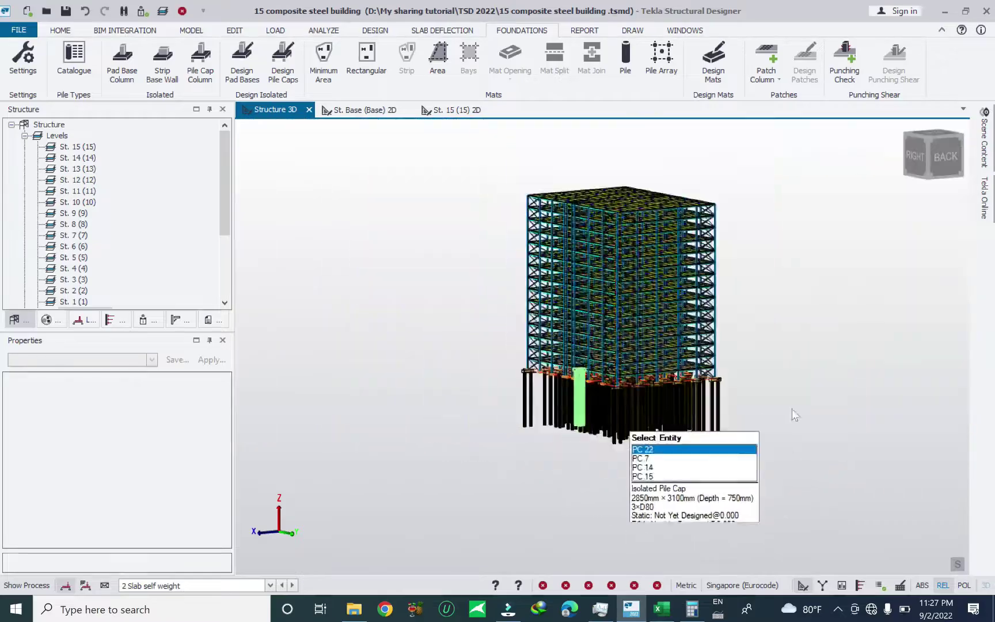
Step: In the base level plan, place D80 piles in the foundation mat under its two inner columns between grid lines 4 and 5
scroll(722, 381, "up", 5)
middle_click_drag(662, 426, 531, 352)
scroll(493, 367, "up", 8)
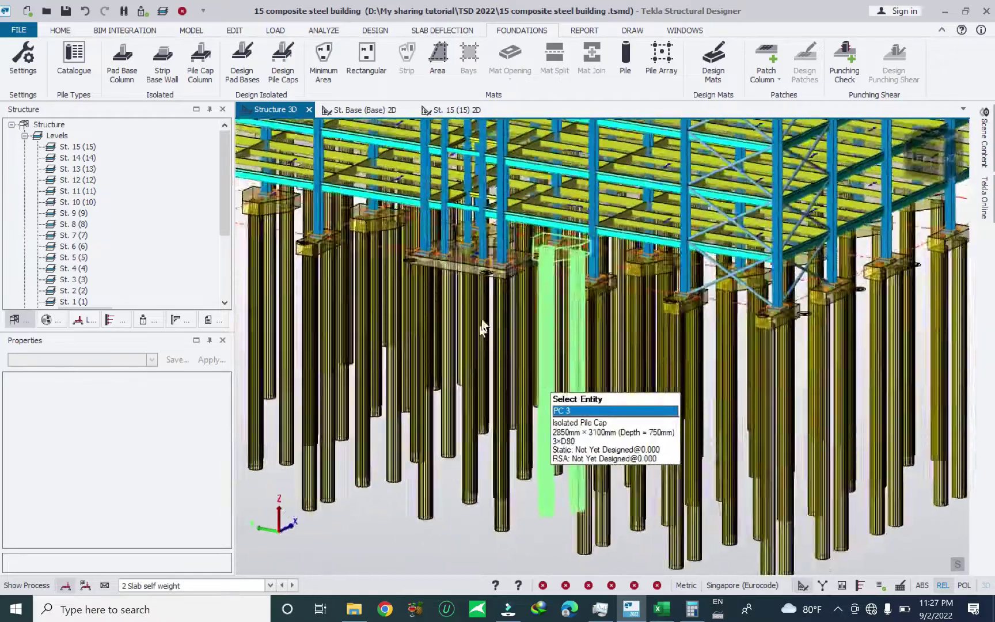
scroll(541, 308, "down", 10)
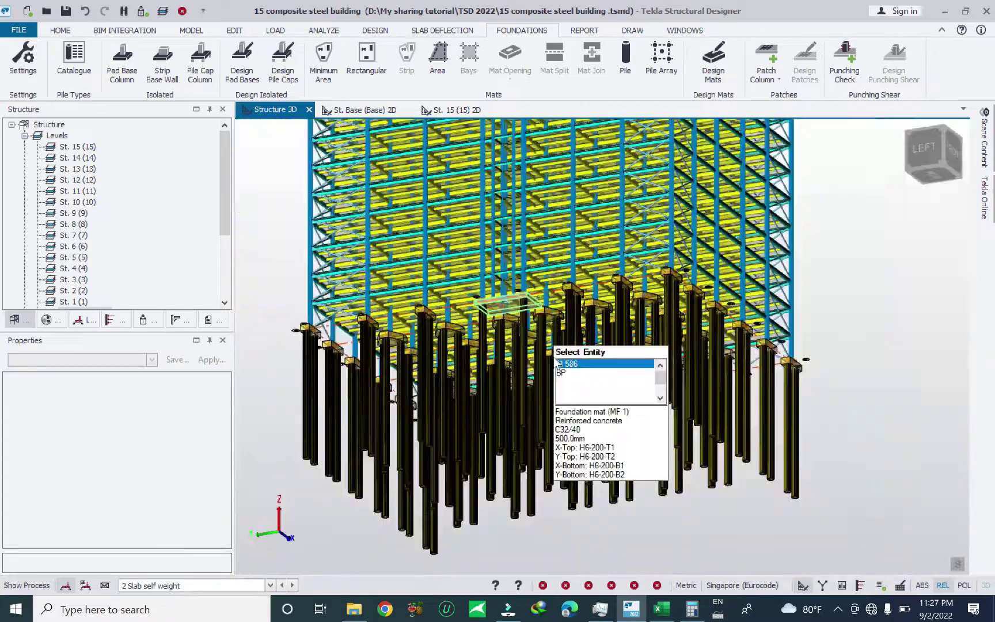
middle_click_drag(555, 461, 543, 371)
scroll(543, 403, "up", 6)
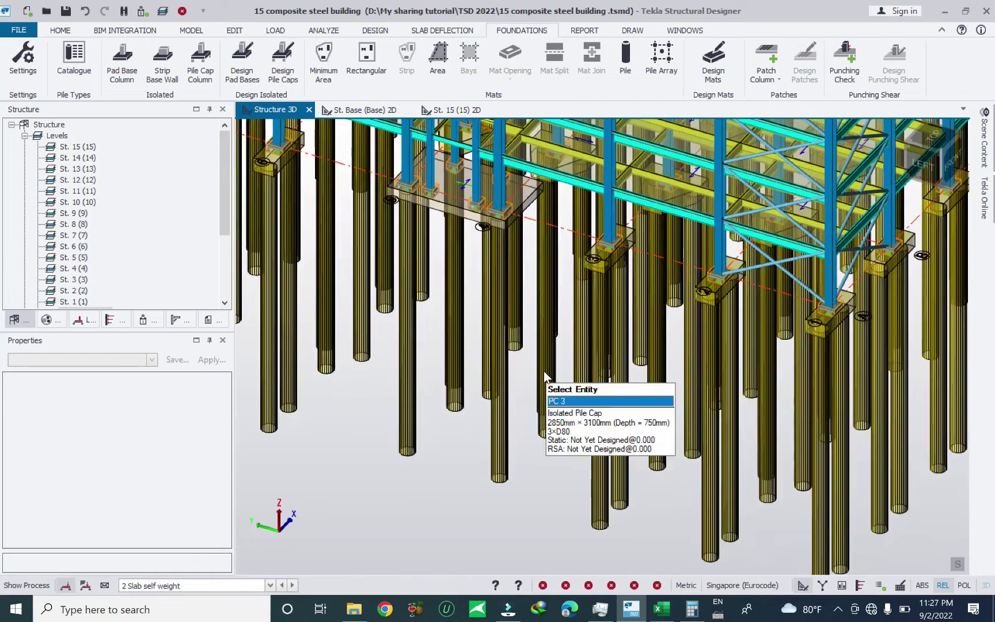
left_click(361, 109)
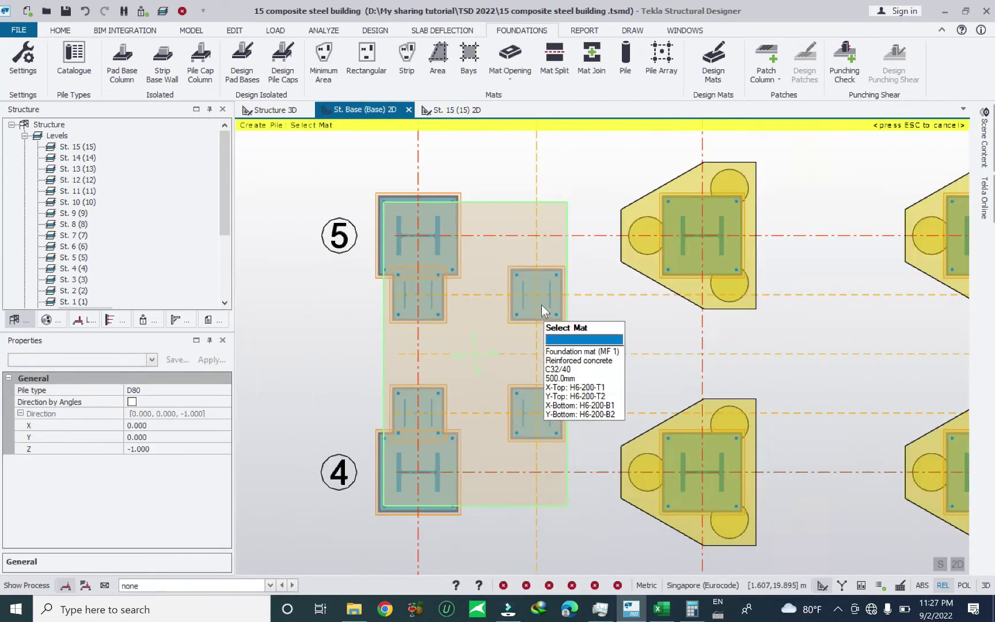
left_click(536, 293)
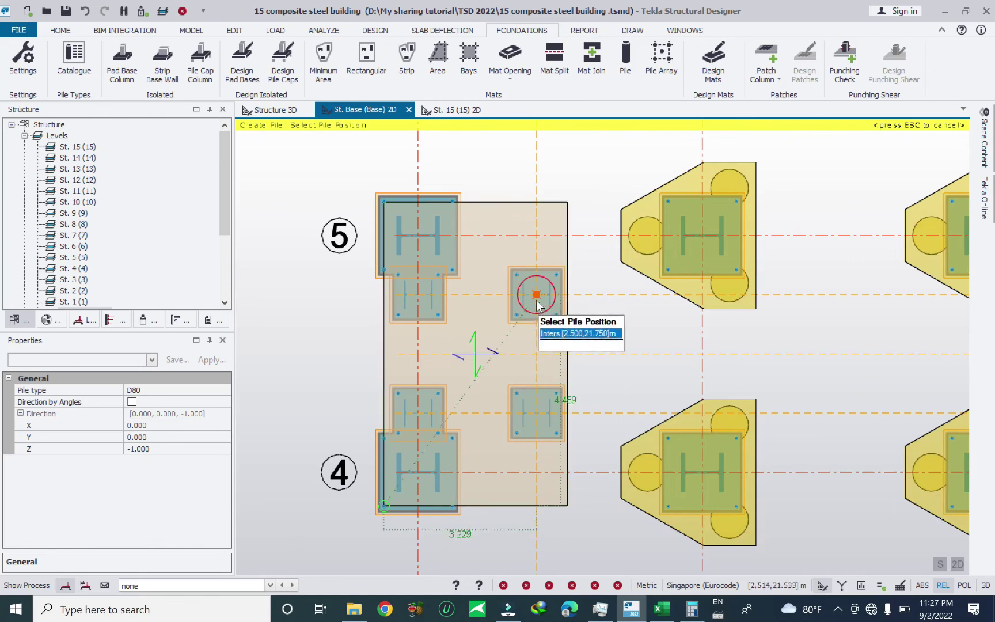
left_click(534, 415)
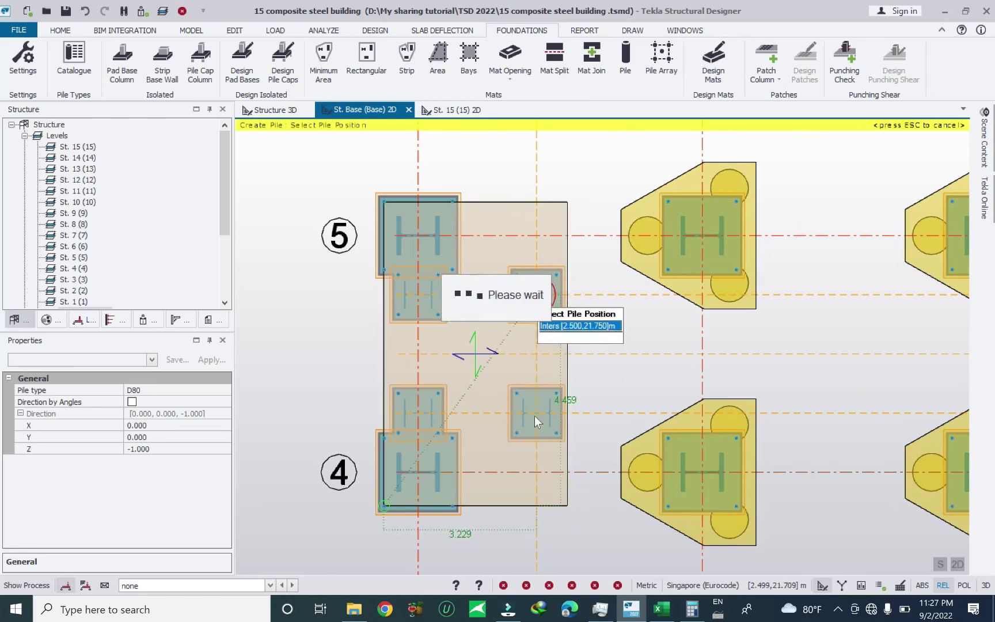
left_click(535, 413)
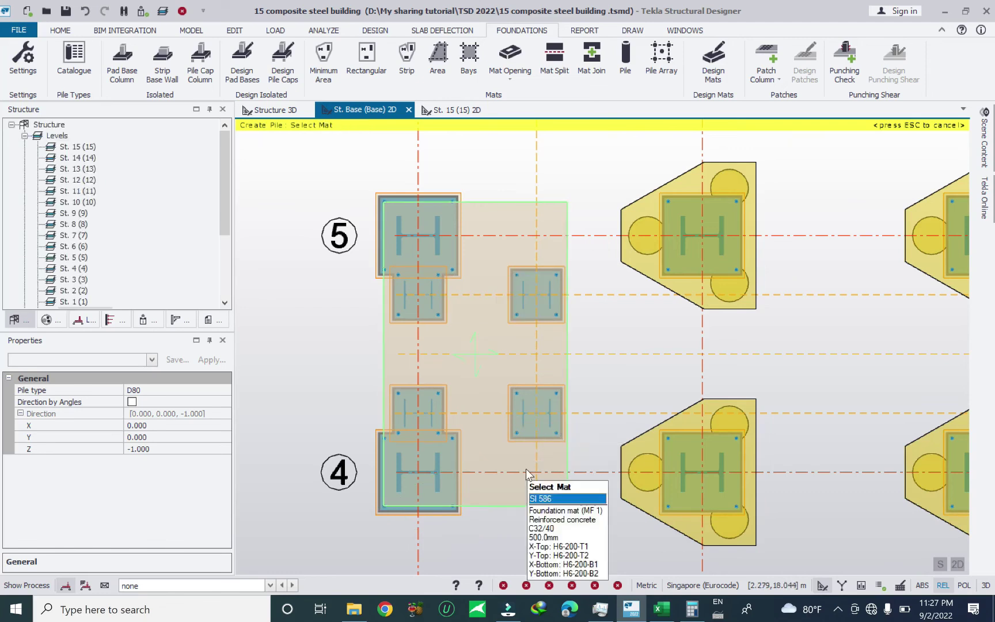
key("Escape")
Step: Set the foundation mat's overall depth to 800 mm and check the mat in the 3D structure view and the base plan
left_click(452, 335)
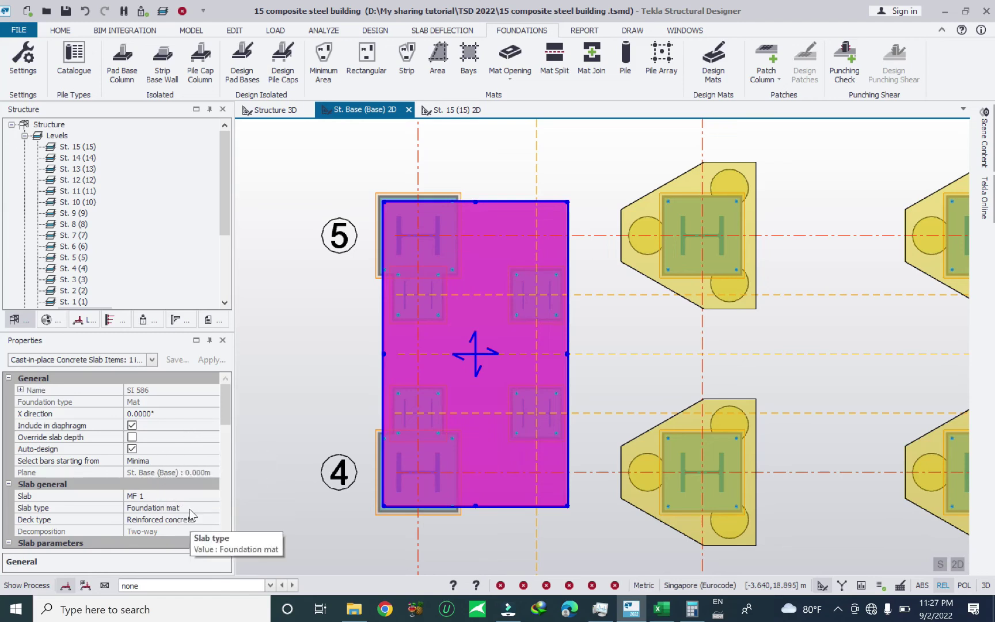
left_click_drag(225, 397, 218, 425)
left_click(190, 438)
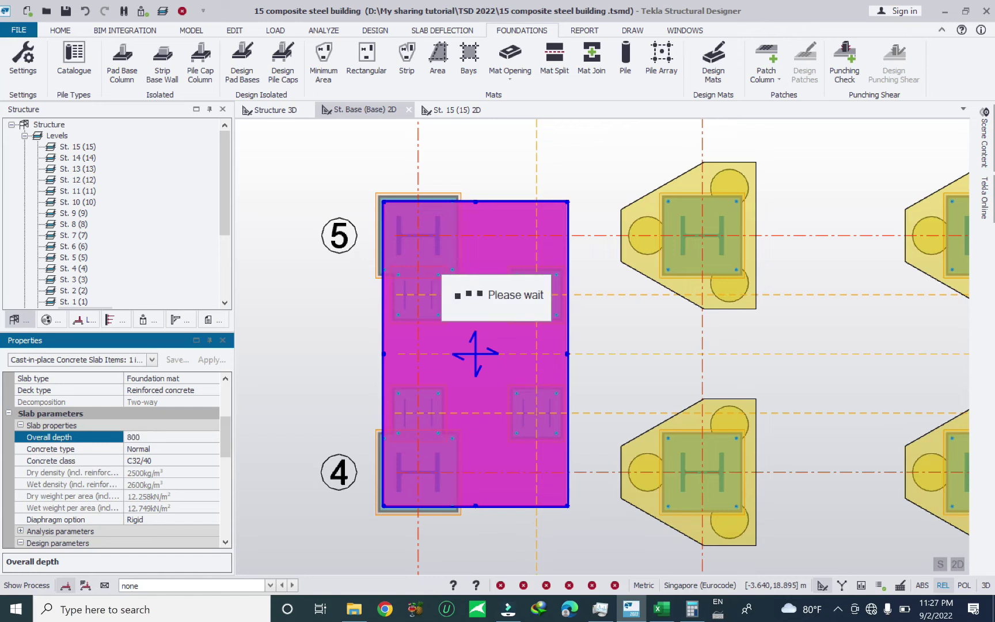
scroll(461, 346, "down", 1)
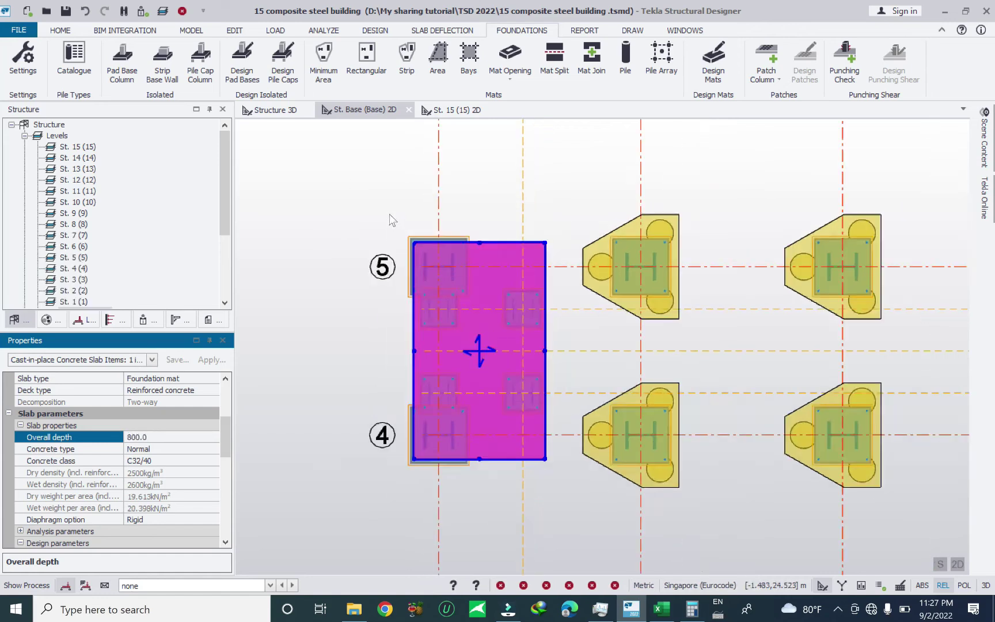
left_click(275, 110)
middle_click_drag(499, 356, 451, 186, "shift")
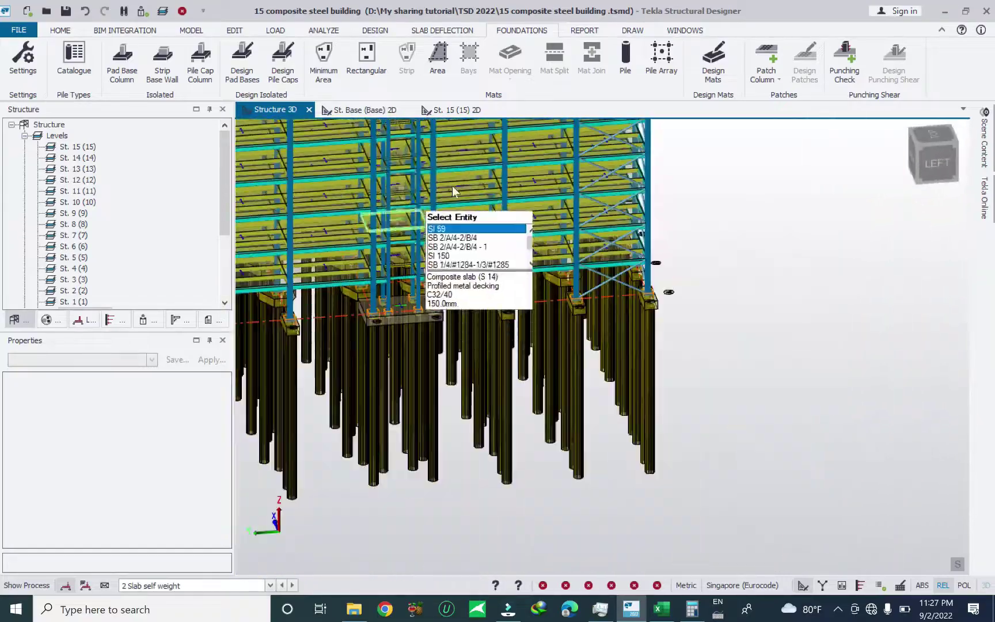
left_click(374, 110)
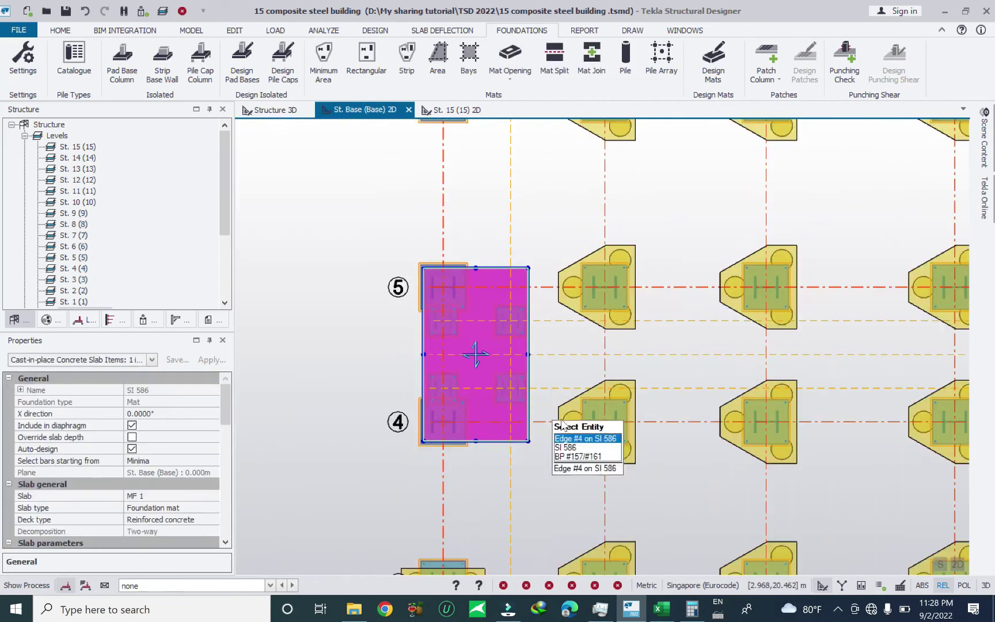
scroll(405, 368, "down", 3)
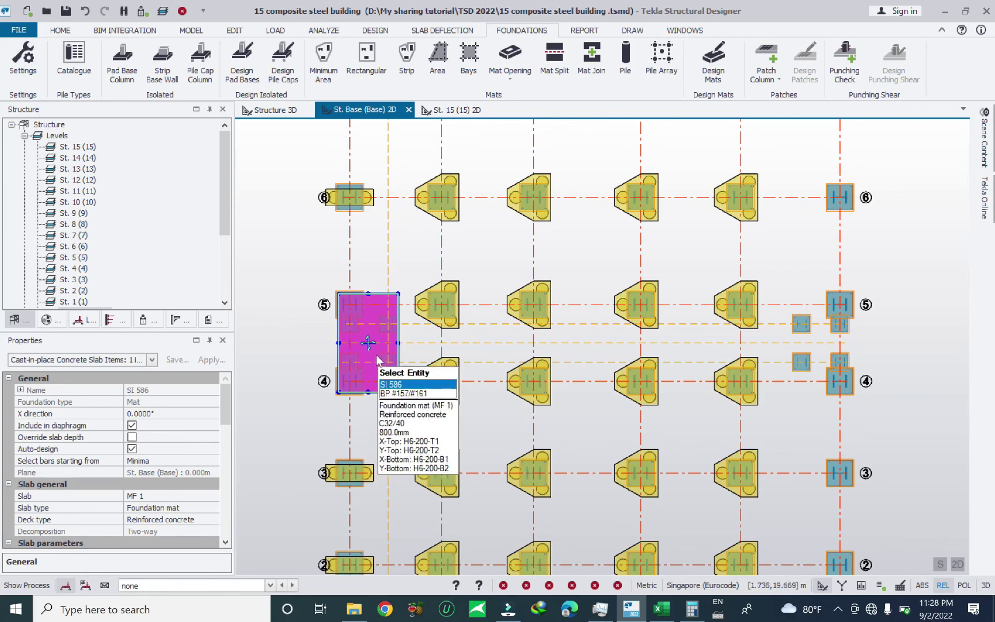
key("Escape")
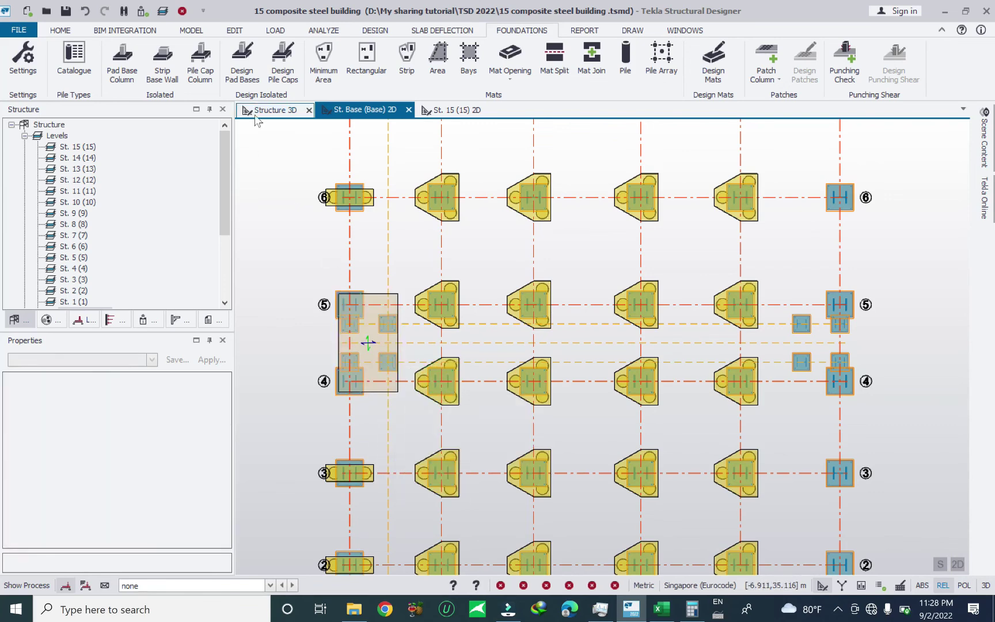
Step: In the 3D structure view, copy the mat and its four piles from grid A to the grid F columns, placing the reference node at 29.500, 21.750, 0.000 m
left_click(257, 115)
middle_click_drag(410, 367, 343, 427)
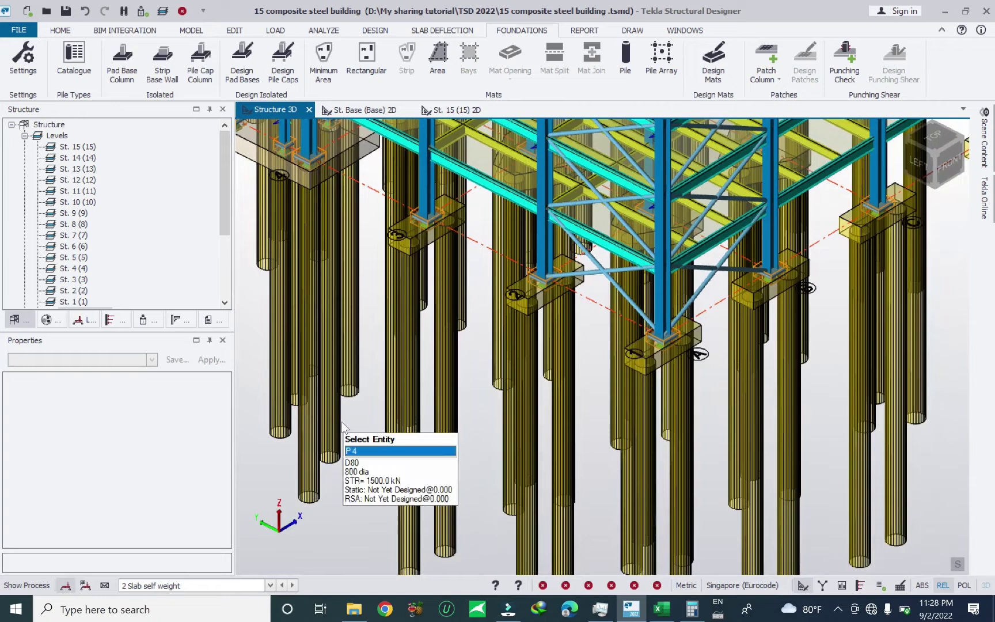
left_click(432, 386)
scroll(541, 472, "down", 3)
left_click(541, 451)
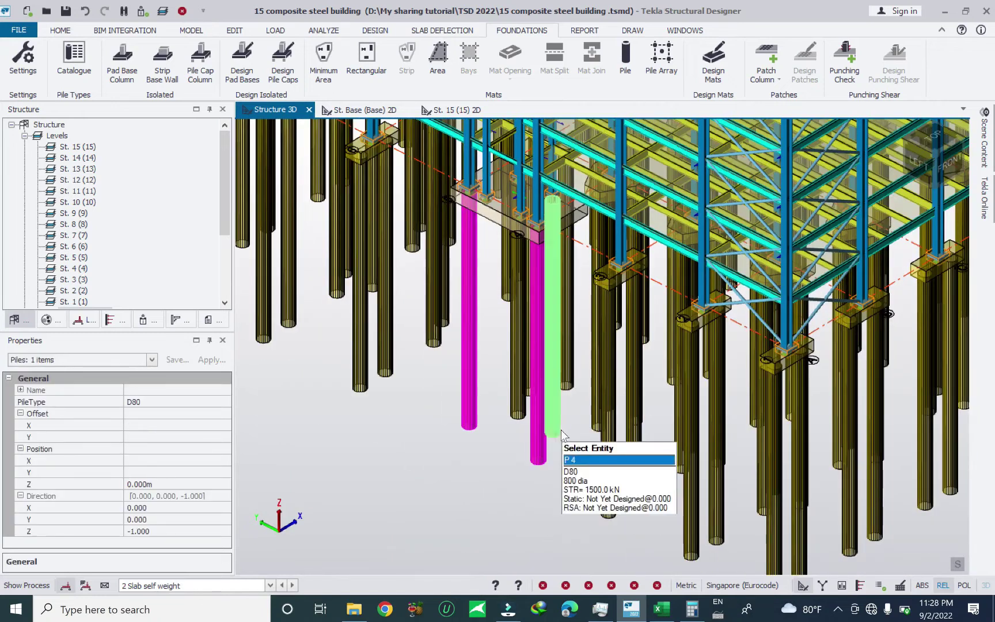
left_click(554, 429)
left_click(519, 399)
left_click(536, 448)
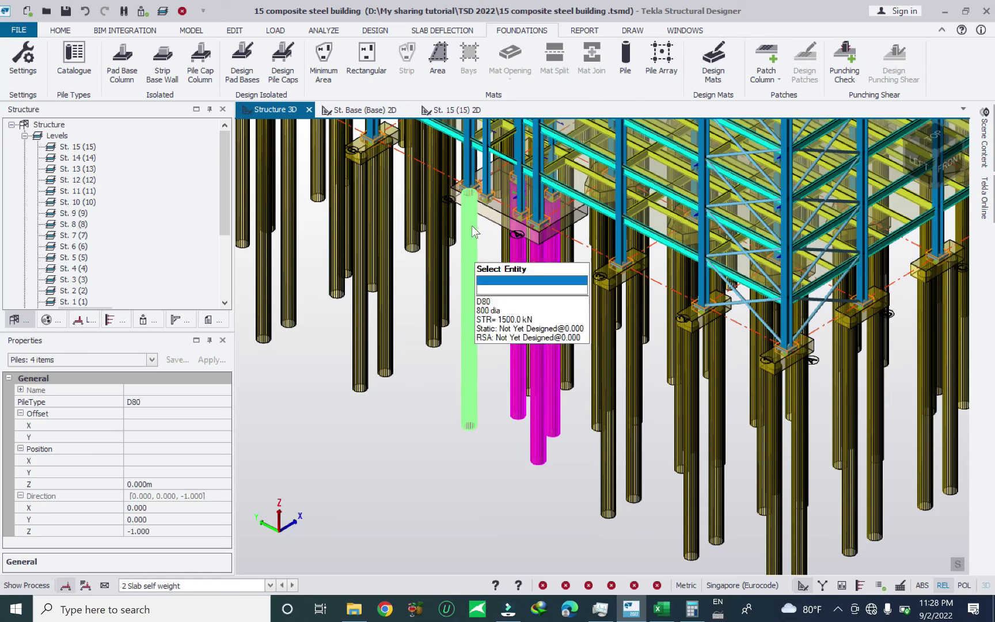
left_click(482, 305)
scroll(449, 391, "down", 4)
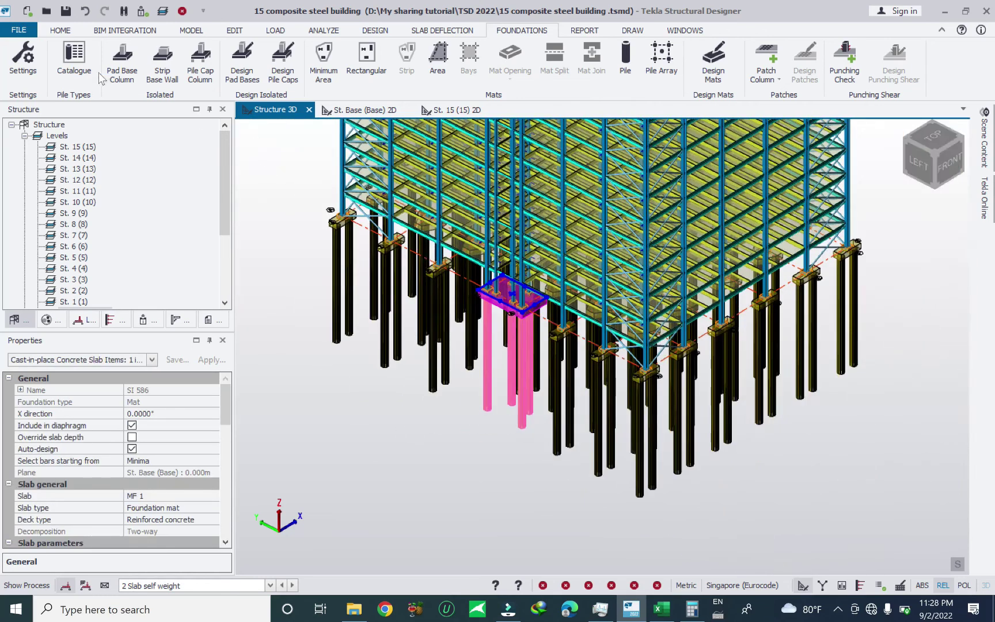
left_click(231, 31)
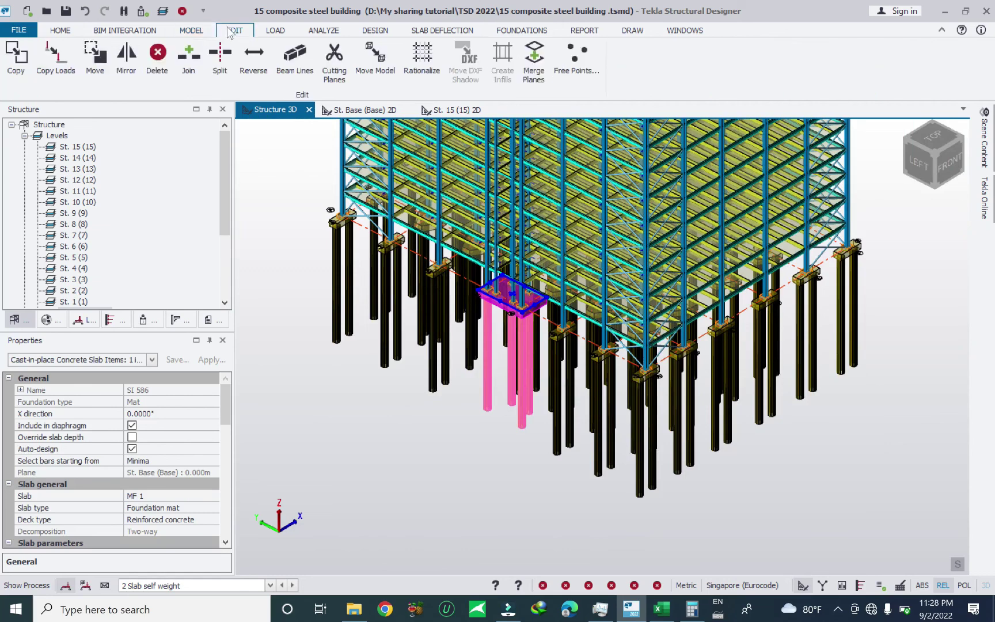
left_click(16, 55)
scroll(518, 300, "up", 8)
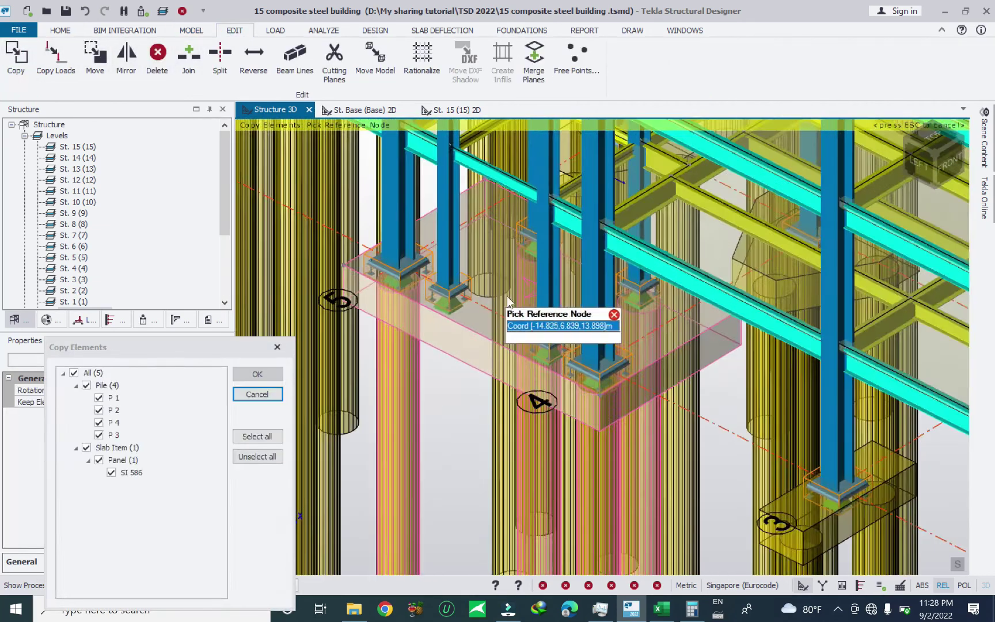
middle_click_drag(509, 299, 541, 311)
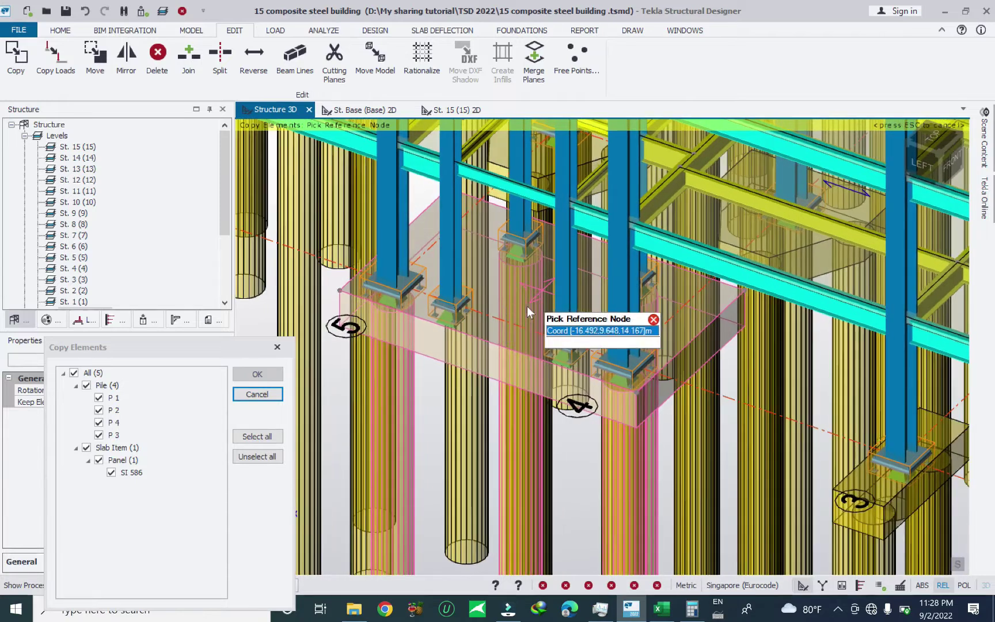
left_click(440, 303)
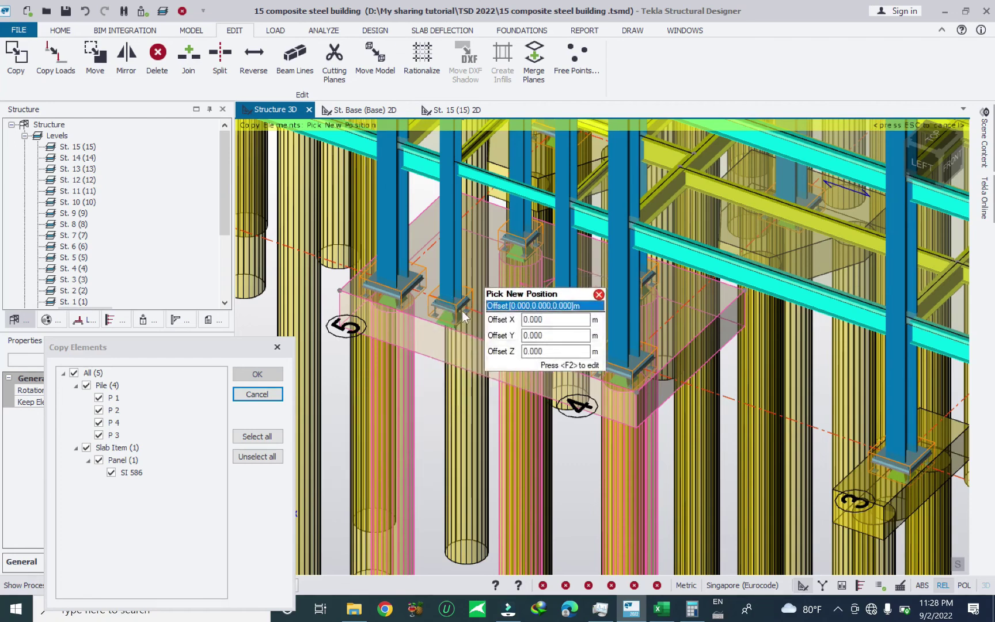
scroll(449, 351, "down", 2)
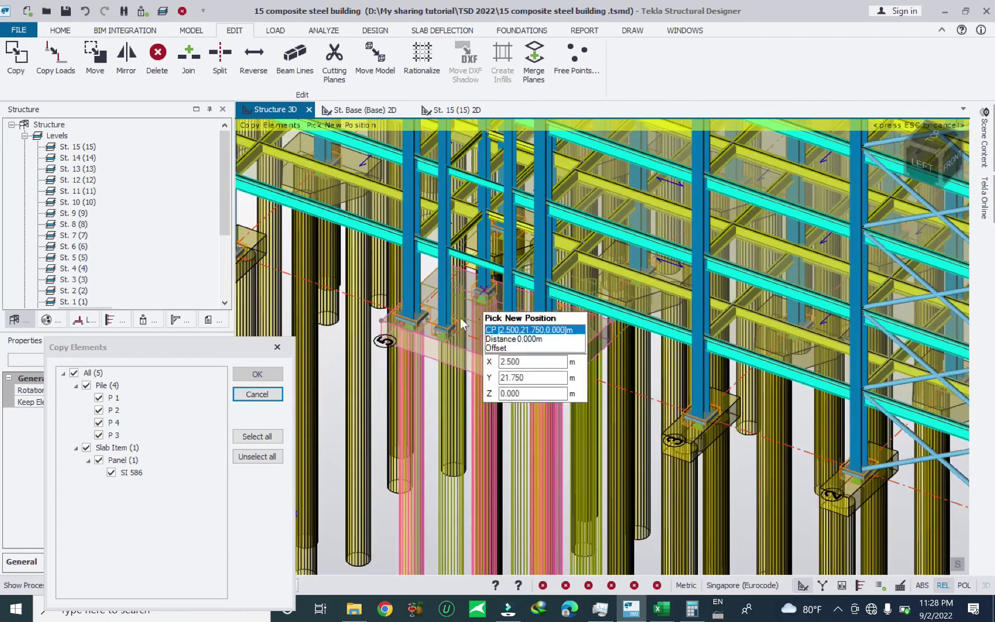
scroll(410, 377, "down", 2)
scroll(409, 373, "down", 4)
middle_click_drag(743, 291, 371, 290)
scroll(599, 446, "up", 6)
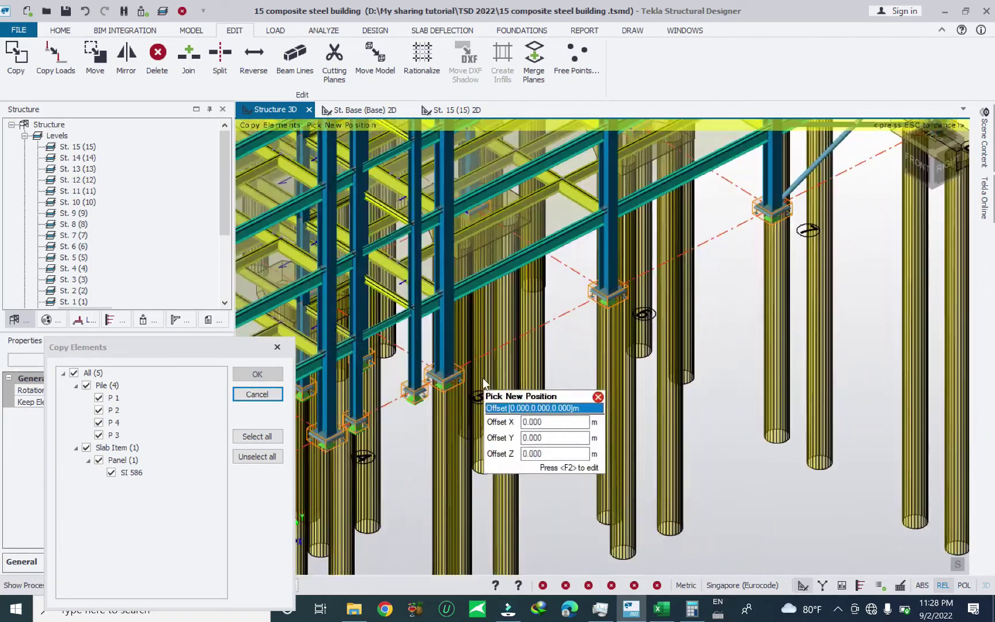
middle_click_drag(450, 305, 427, 357)
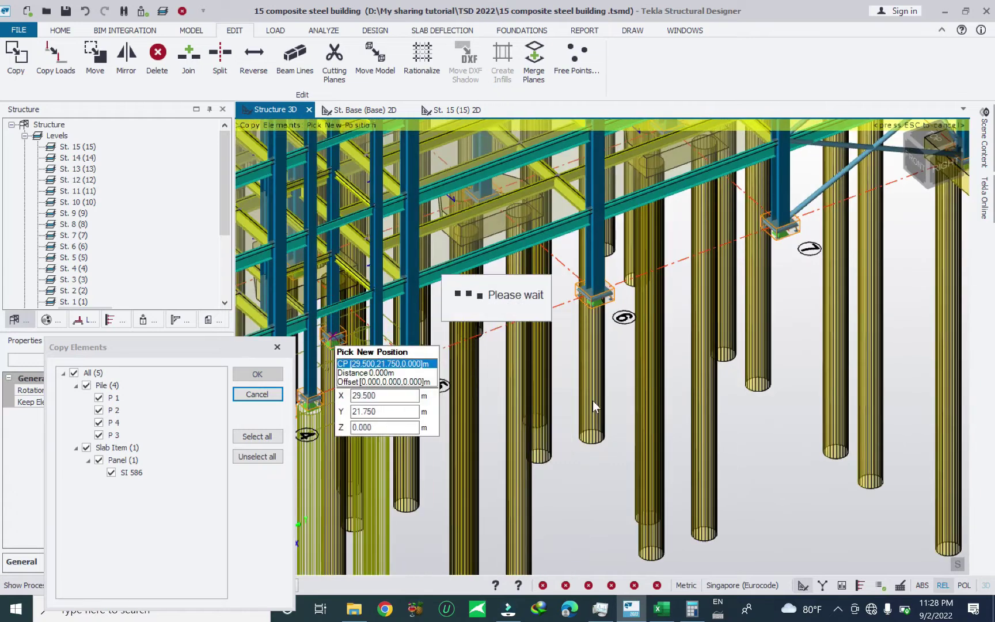
scroll(615, 332, "down", 5)
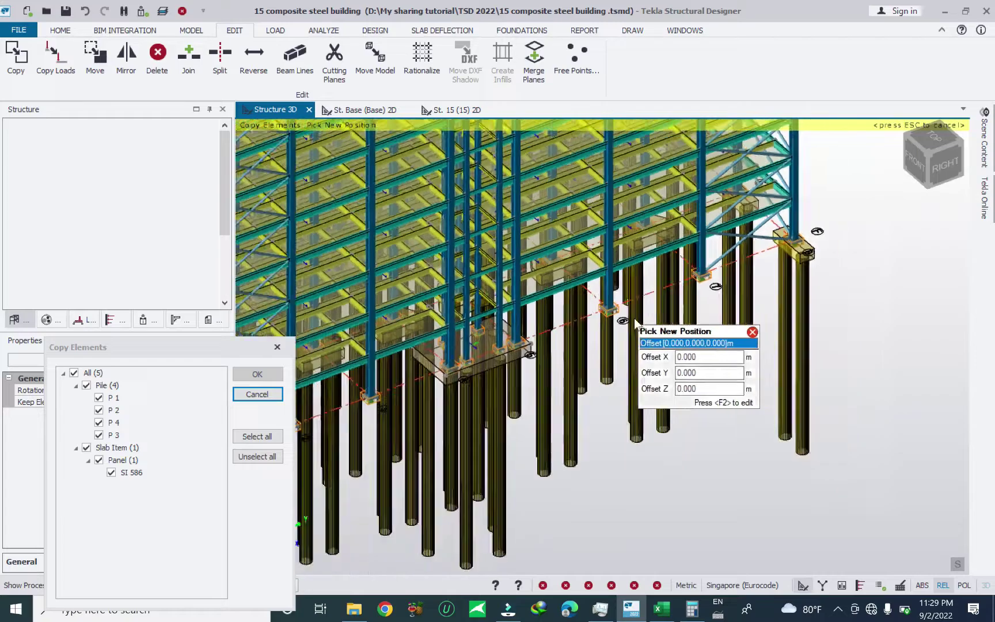
key("Escape")
Step: Move the copied mat's outer pile near line 4 under the F/4 column, at 32.000, 18.000, 0.000 m
middle_click_drag(580, 410, 438, 403)
scroll(388, 373, "up", 3)
middle_click_drag(512, 294, 456, 376)
left_click(430, 362)
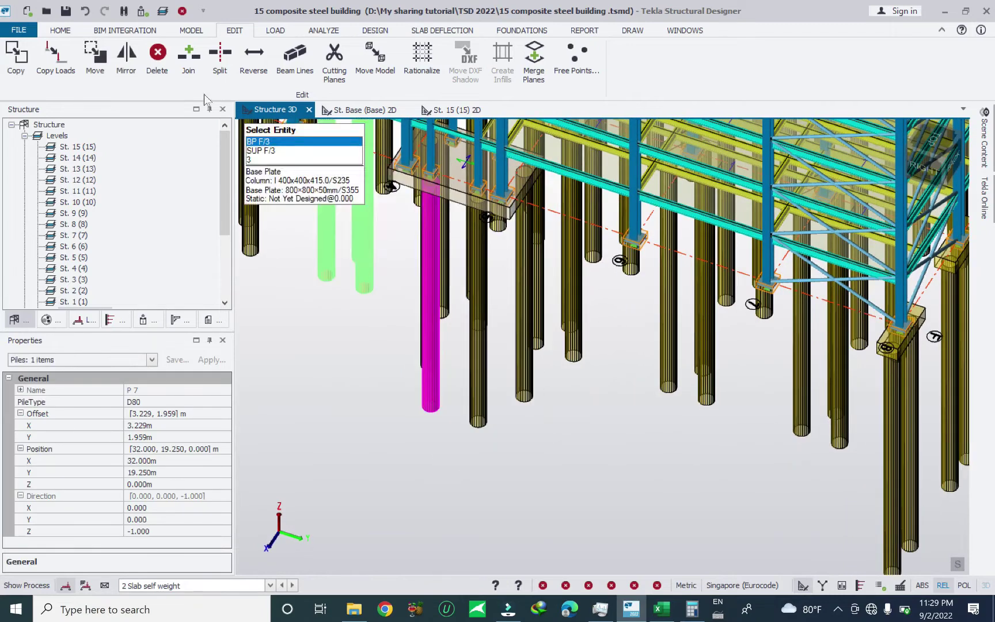
left_click(96, 58)
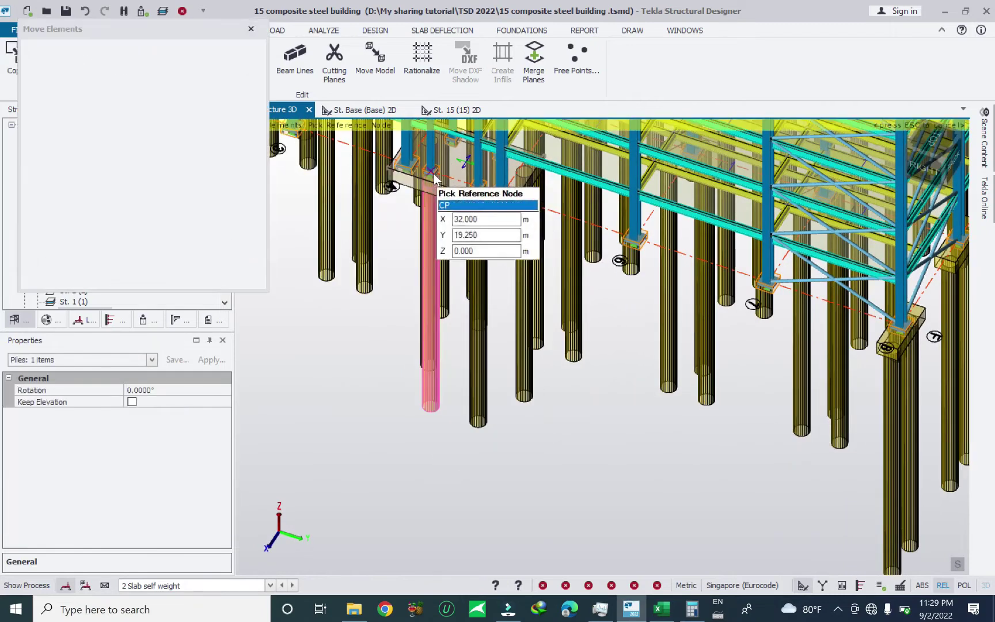
left_click(426, 176)
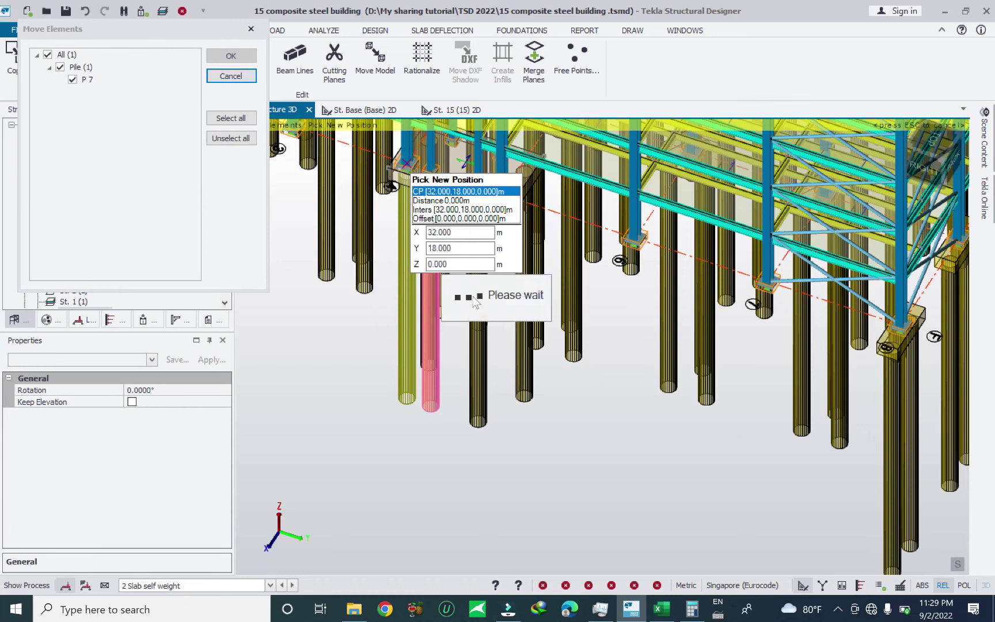
Step: Move the copied mat's outer pile near line 5 under the F/5 column, at 32.000, 23.000, 0.000 m
left_click(481, 410)
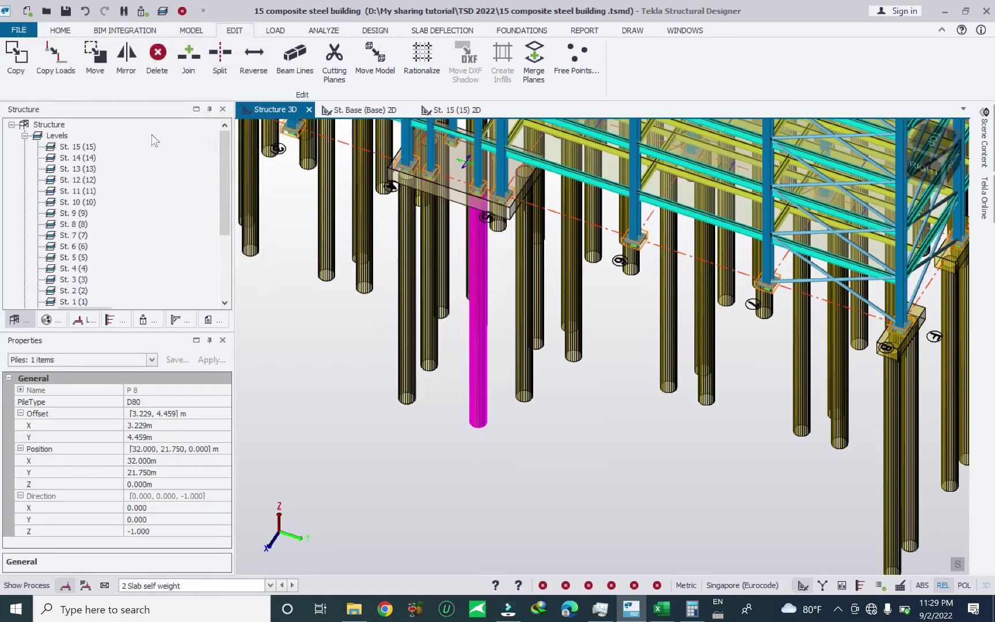
left_click(97, 61)
left_click(482, 195)
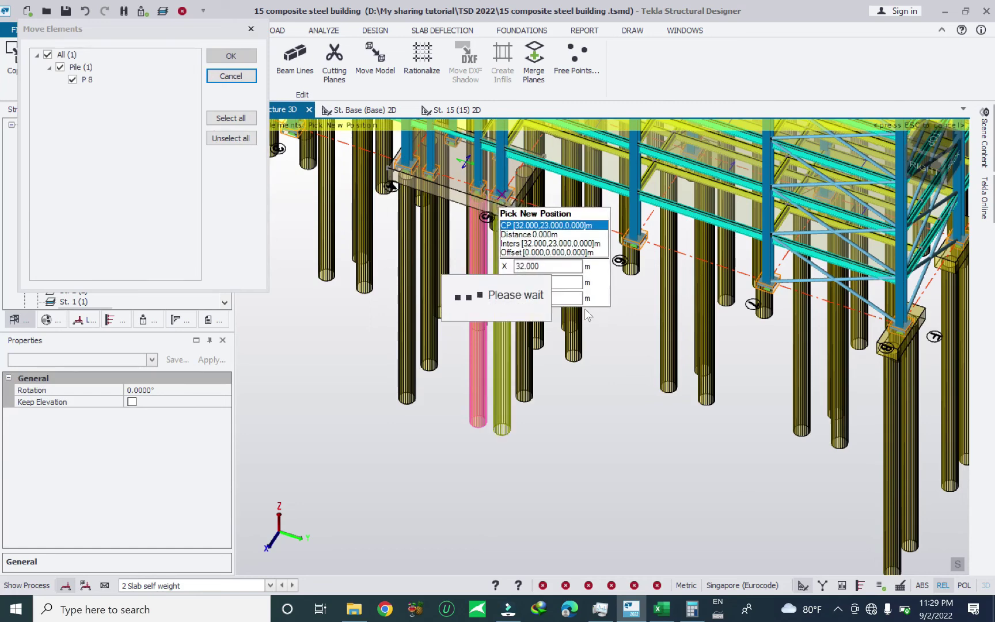
middle_click_drag(543, 227, 492, 203)
scroll(524, 337, "up", 3)
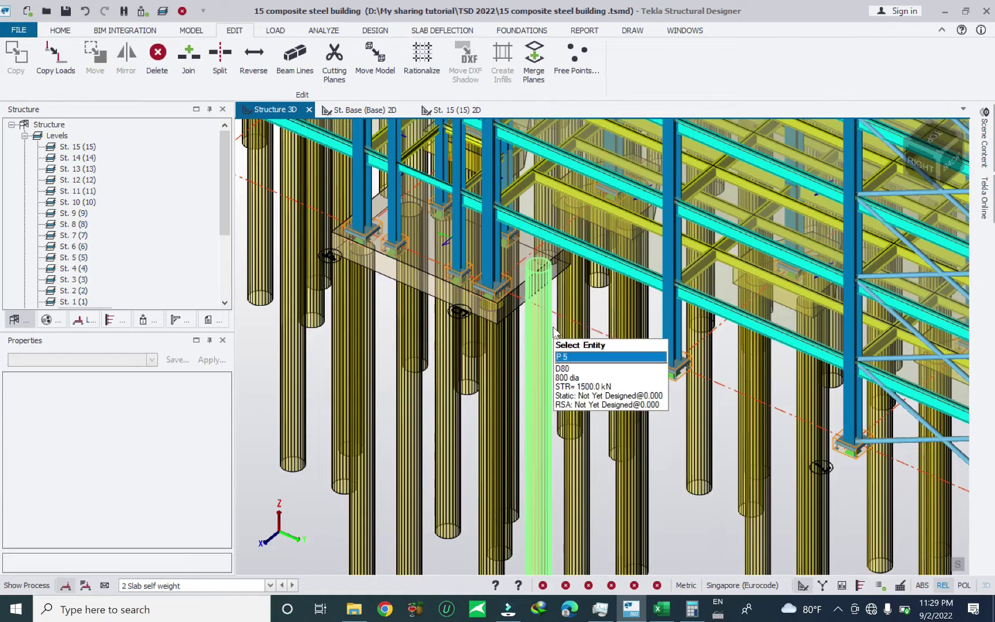
middle_click_drag(566, 327, 541, 332)
left_click(538, 345)
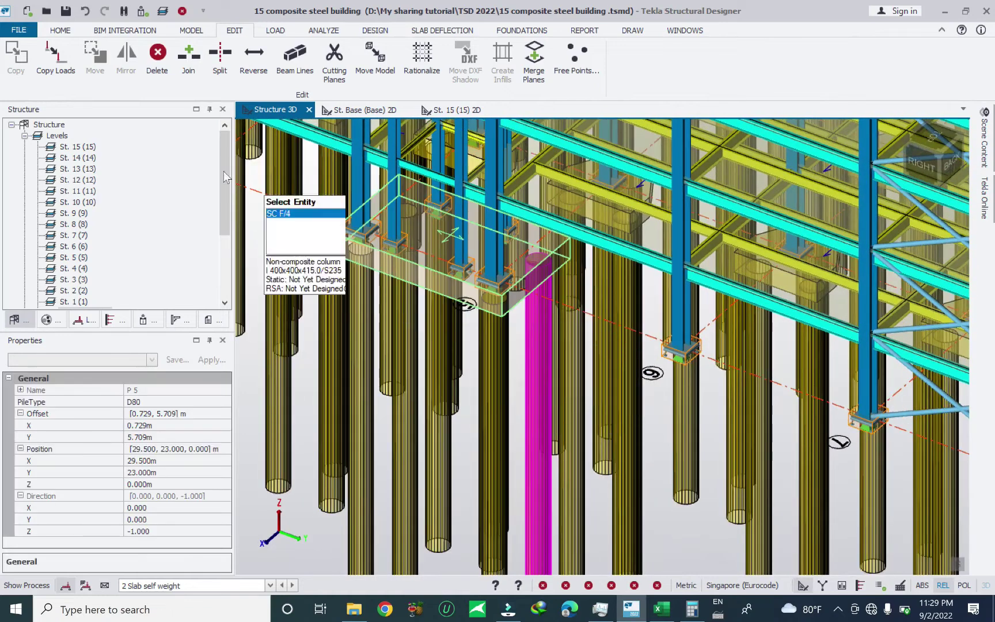
left_click(96, 58)
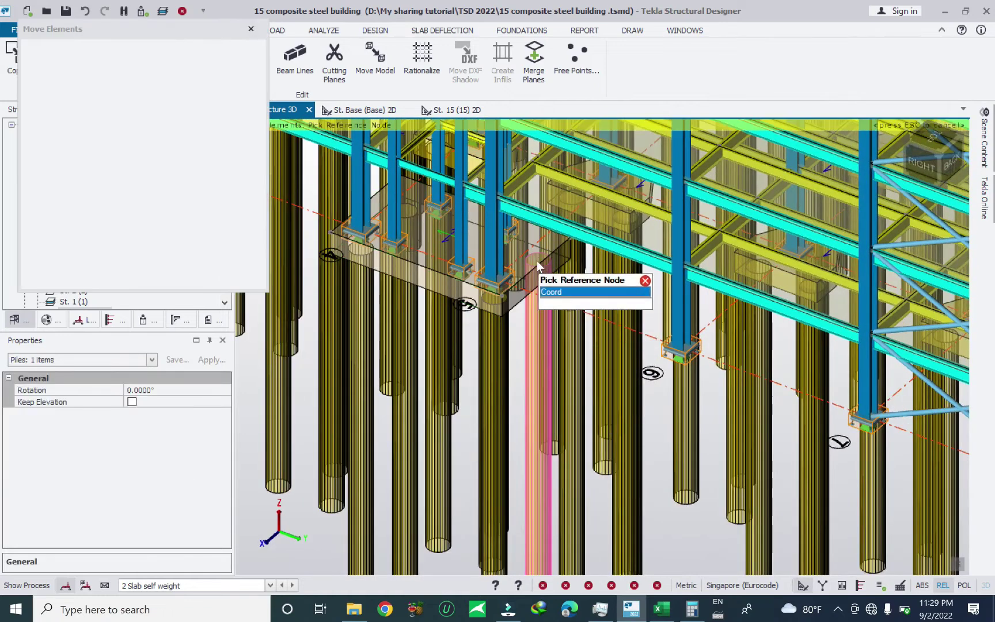
middle_click_drag(551, 301, 537, 259)
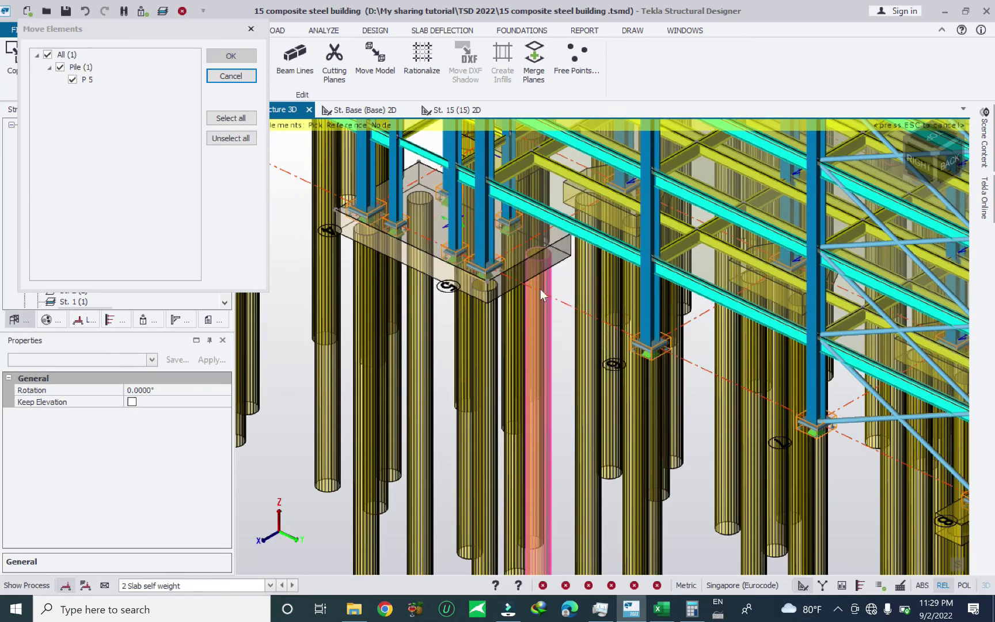
key("Escape")
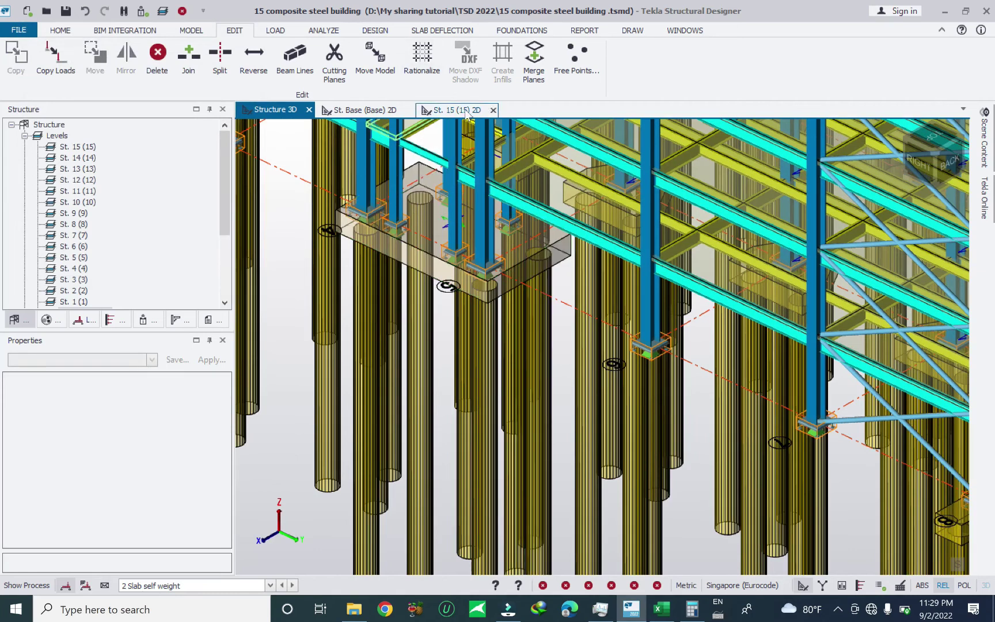
Step: Check the copied mat in plan and delete its two inner piles near lines 4 and 5 in the 3D structure view
left_click(466, 110)
scroll(659, 391, "up", 3)
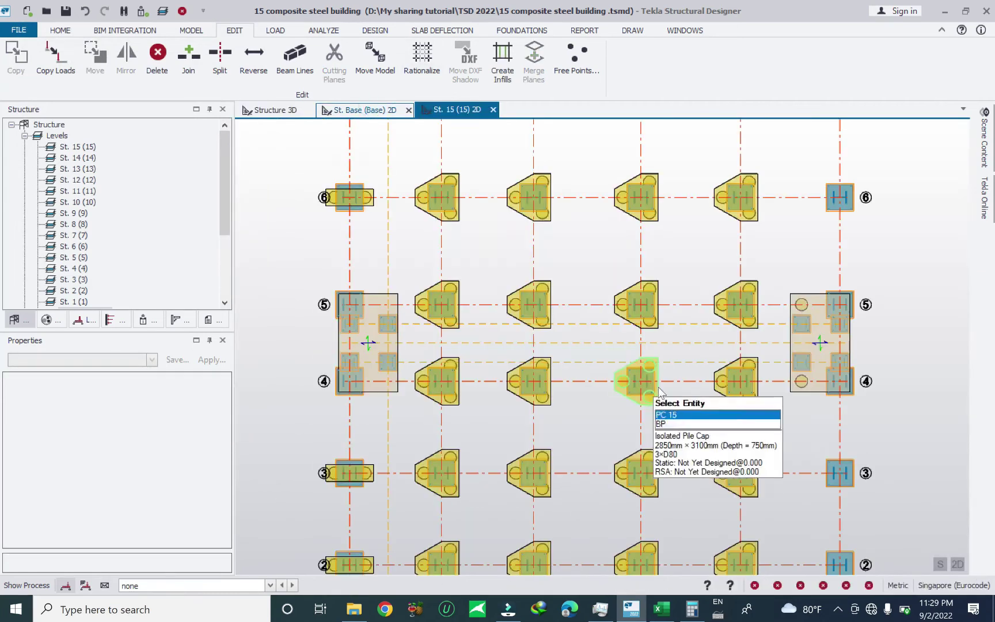
key("ctrl+Tab")
scroll(361, 347, "up", 3)
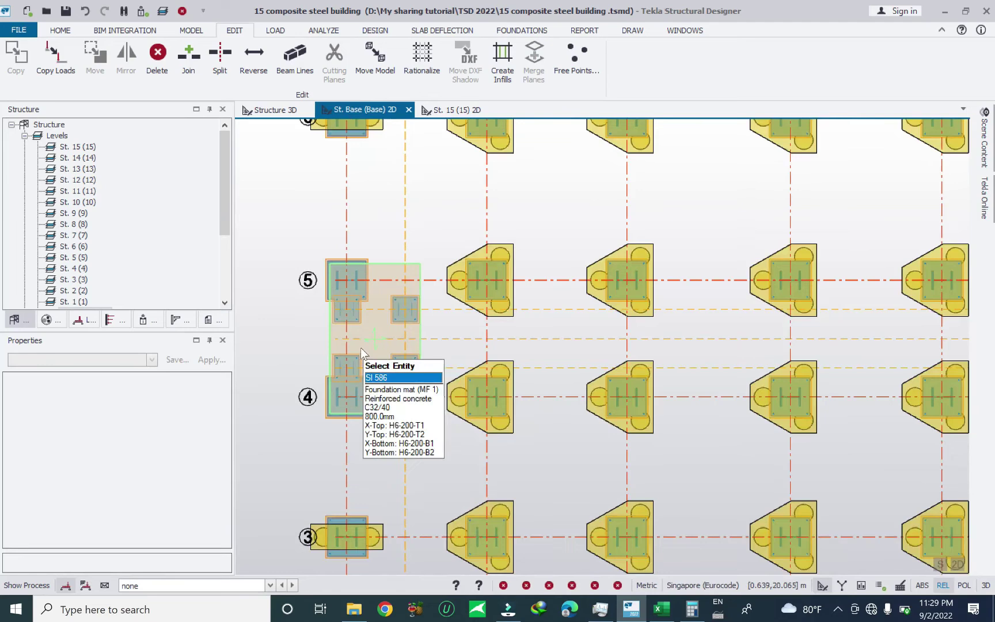
scroll(361, 348, "up", 2)
scroll(334, 328, "down", 5)
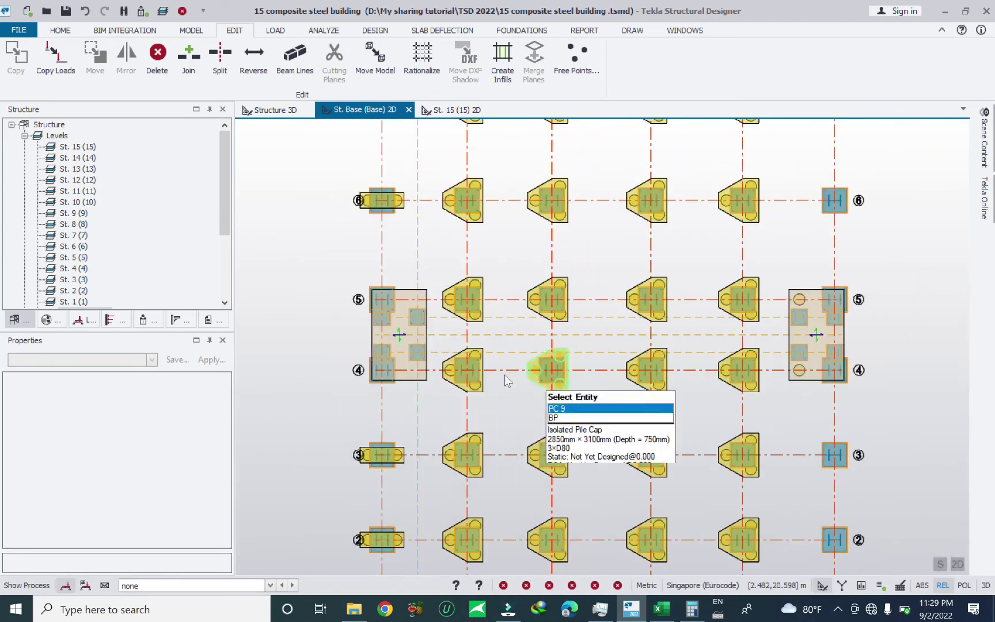
left_click(271, 110)
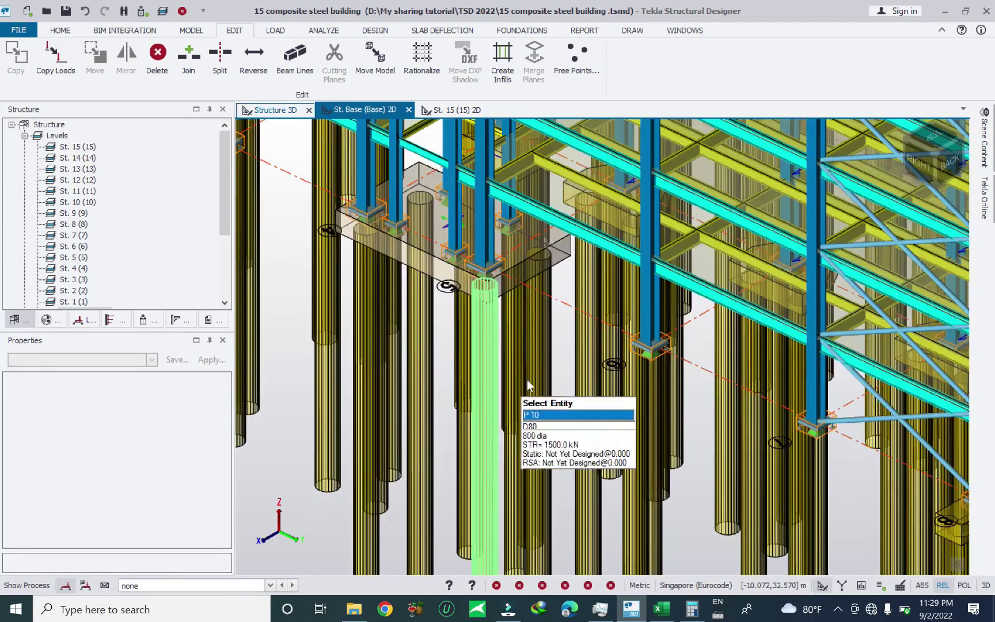
left_click(542, 395)
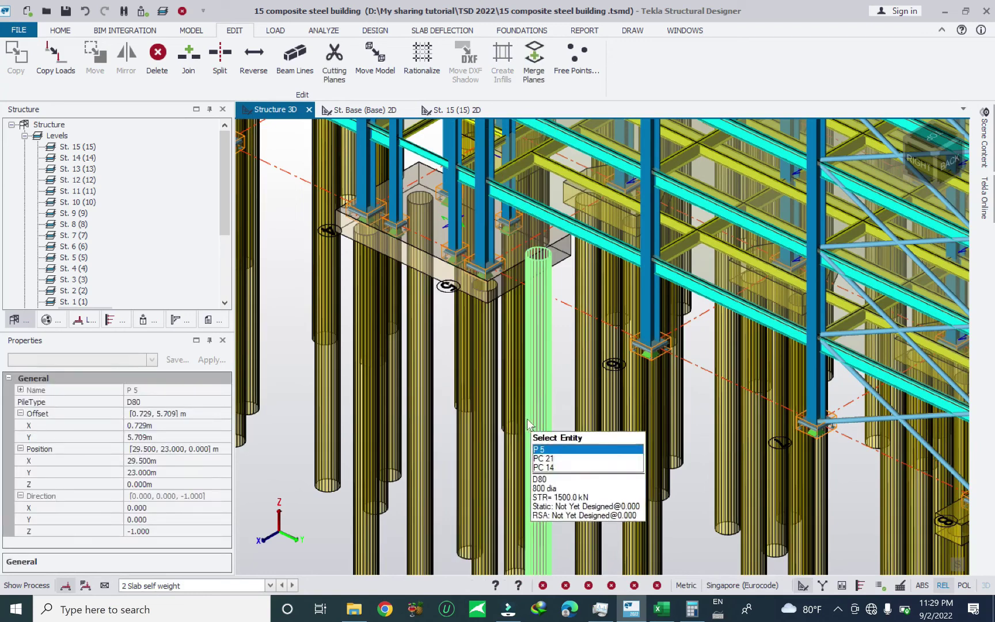
left_click(428, 349)
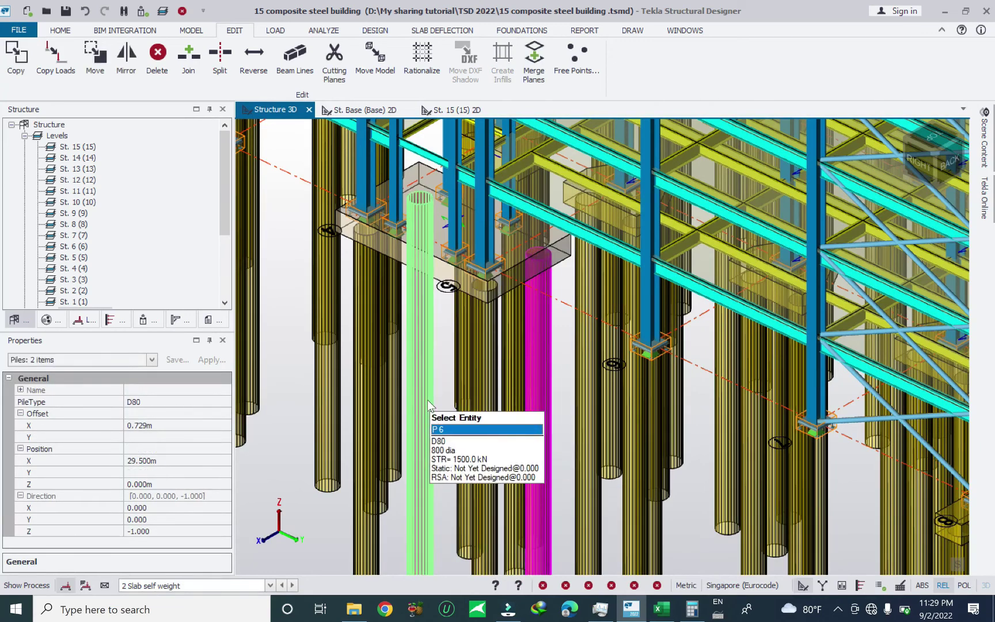
key("Delete")
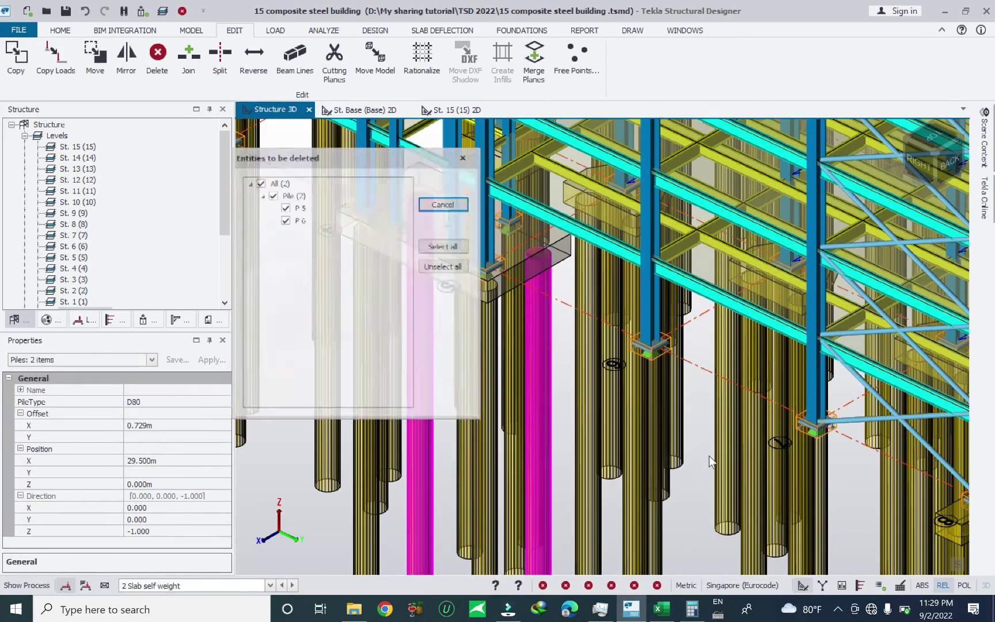
left_click(441, 186)
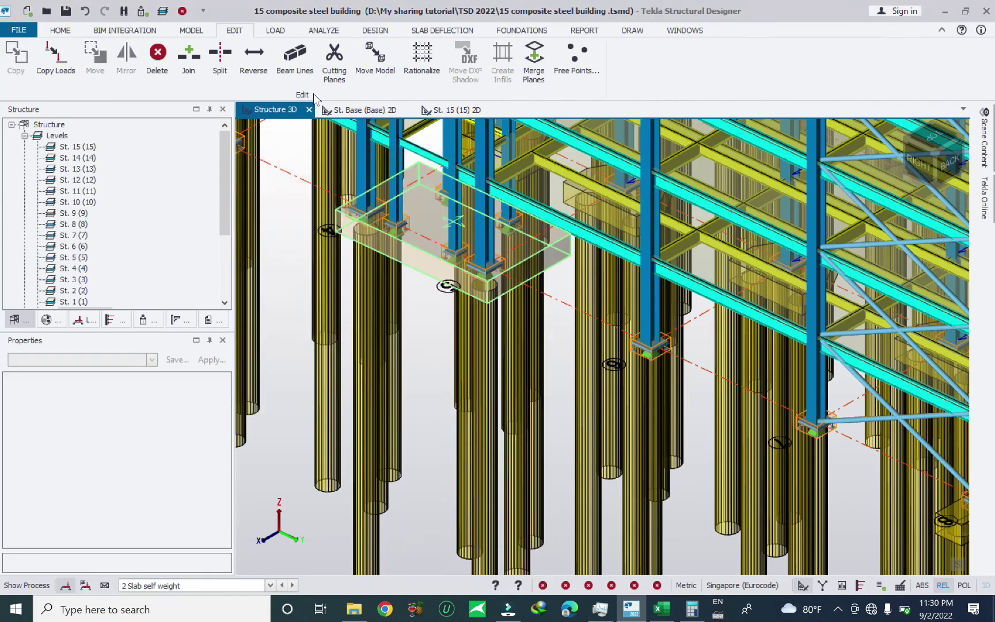
Step: In the base plan, place two D80 piles under the grid F mat's inner columns, at about 29.501, 21.782 m and 29.481, 19.212 m
left_click(330, 109)
scroll(417, 334, "up", 1)
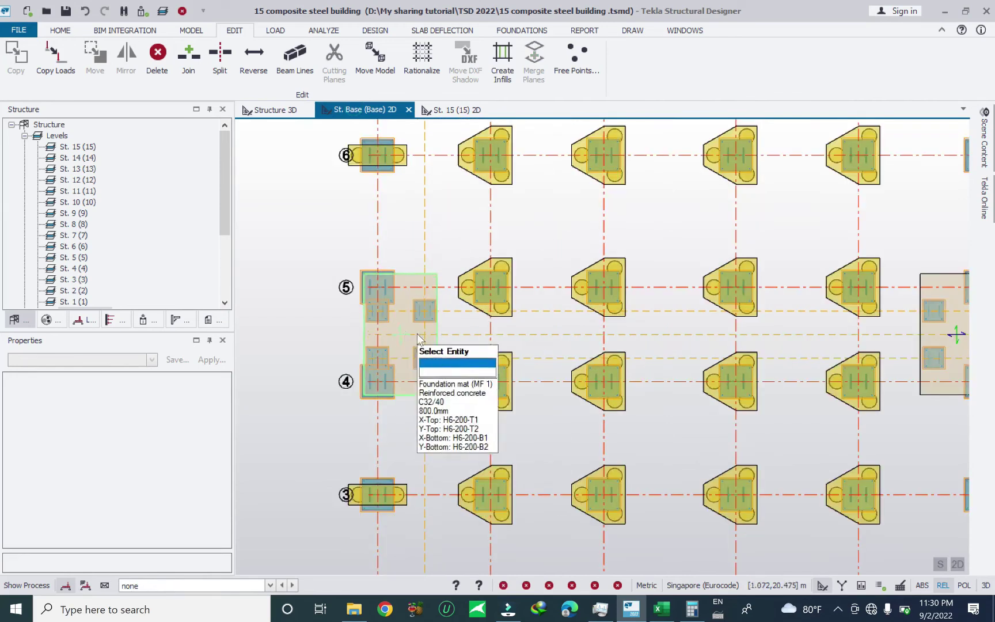
scroll(473, 327, "down", 1)
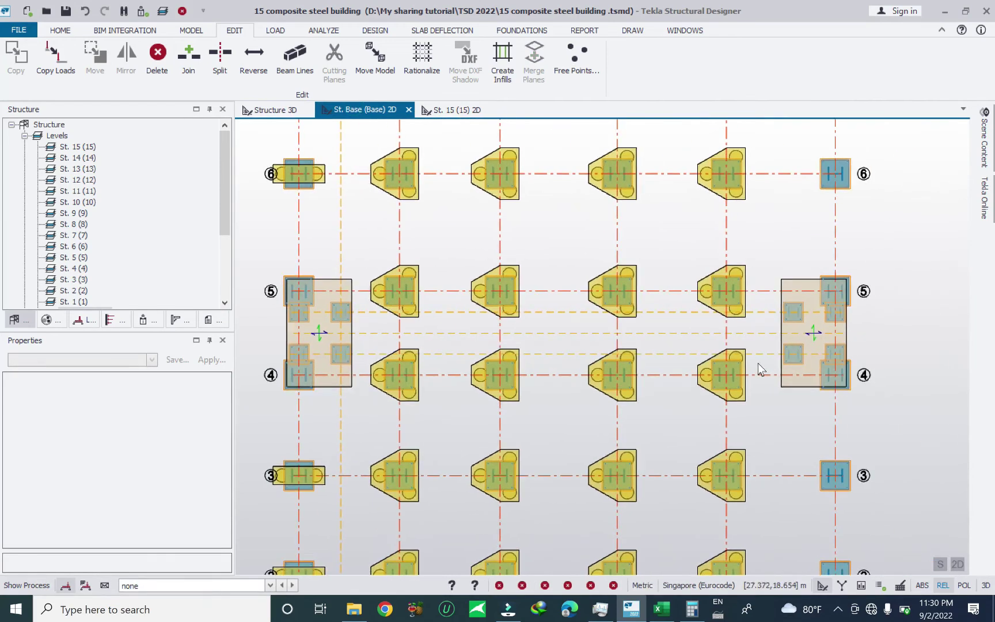
middle_click_drag(758, 363, 577, 320)
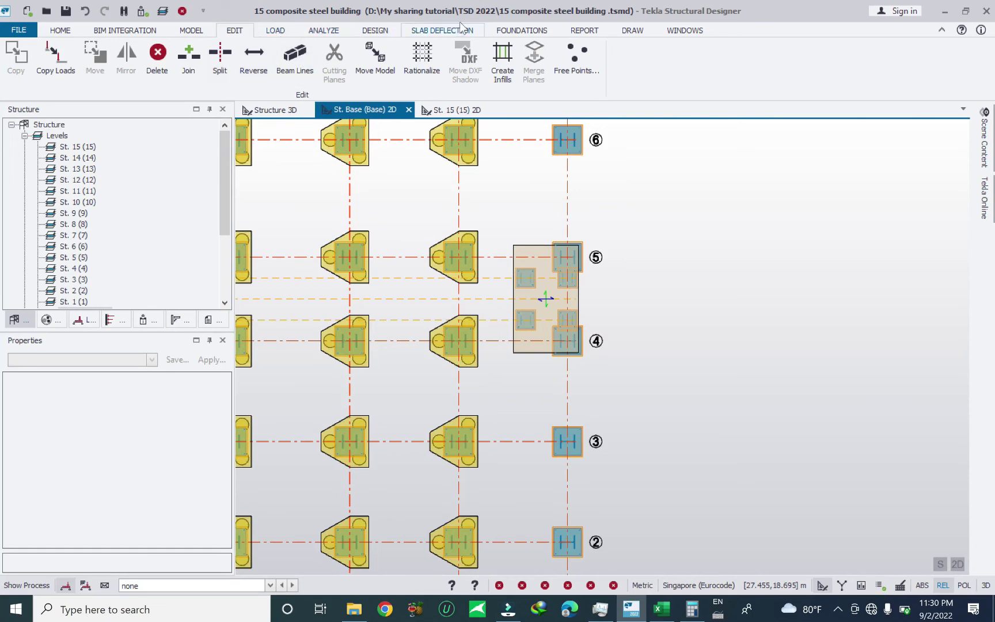
left_click(524, 31)
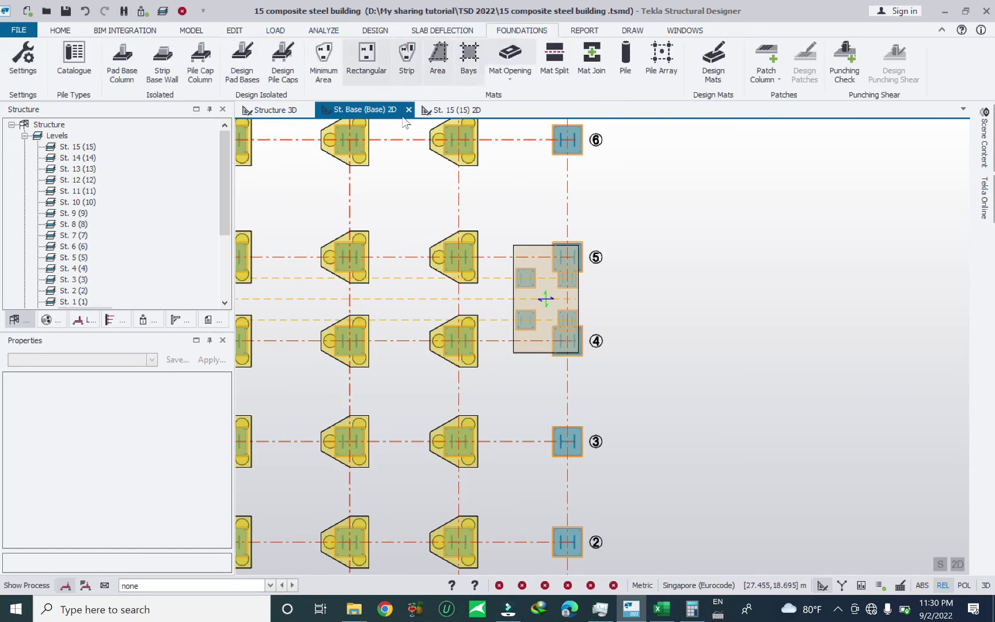
left_click(622, 70)
scroll(532, 284, "up", 4)
left_click(518, 265)
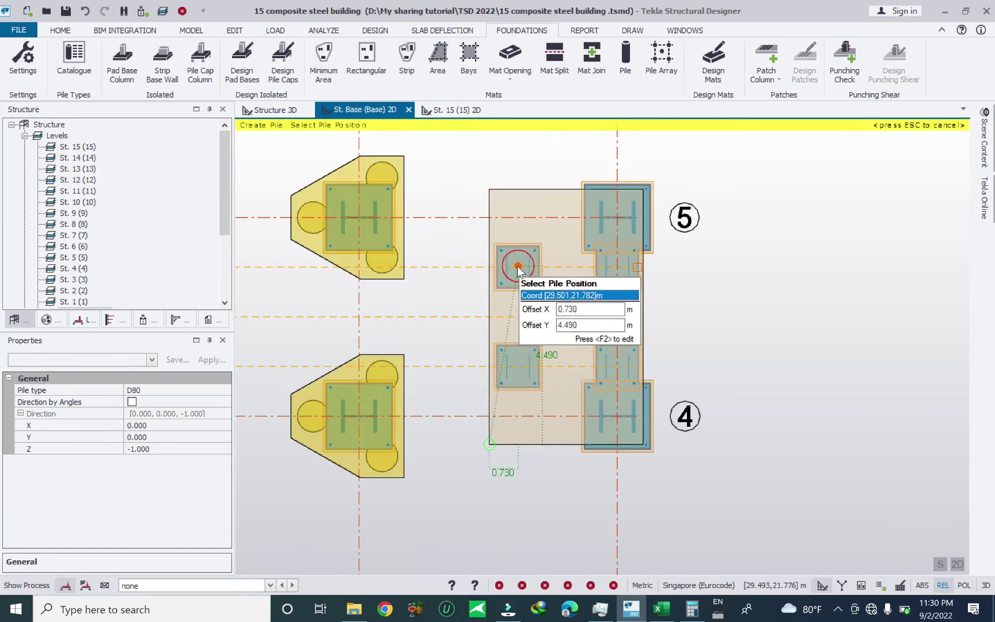
left_click(514, 367)
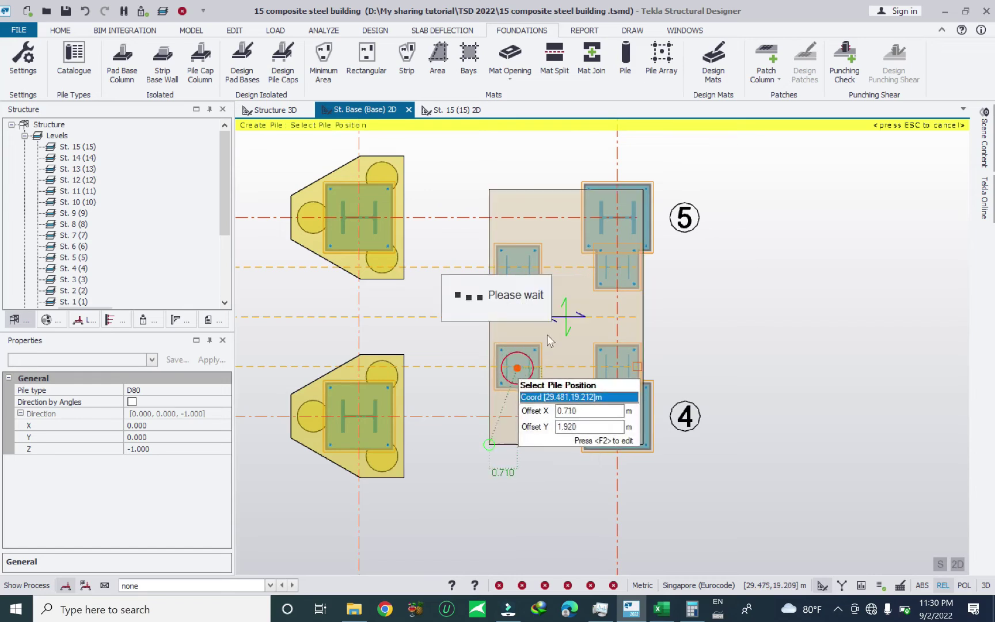
key("Escape")
Step: Examine the mats, pile caps and piles around the building's base in the 3D structure view
left_click(271, 109)
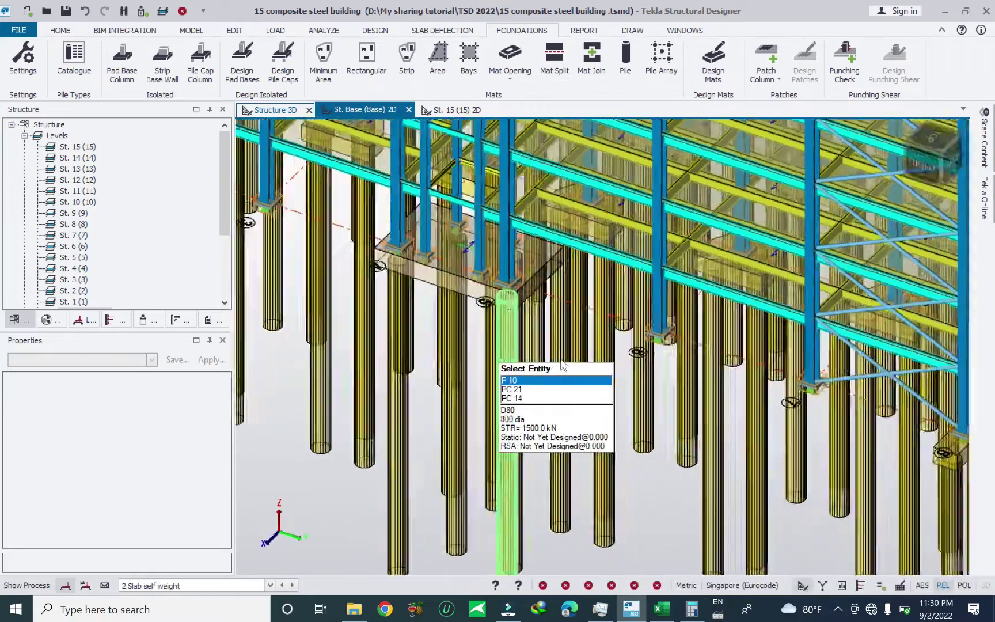
middle_click_drag(560, 358, 336, 353)
middle_click_drag(510, 293, 527, 321)
scroll(527, 321, "up", 10)
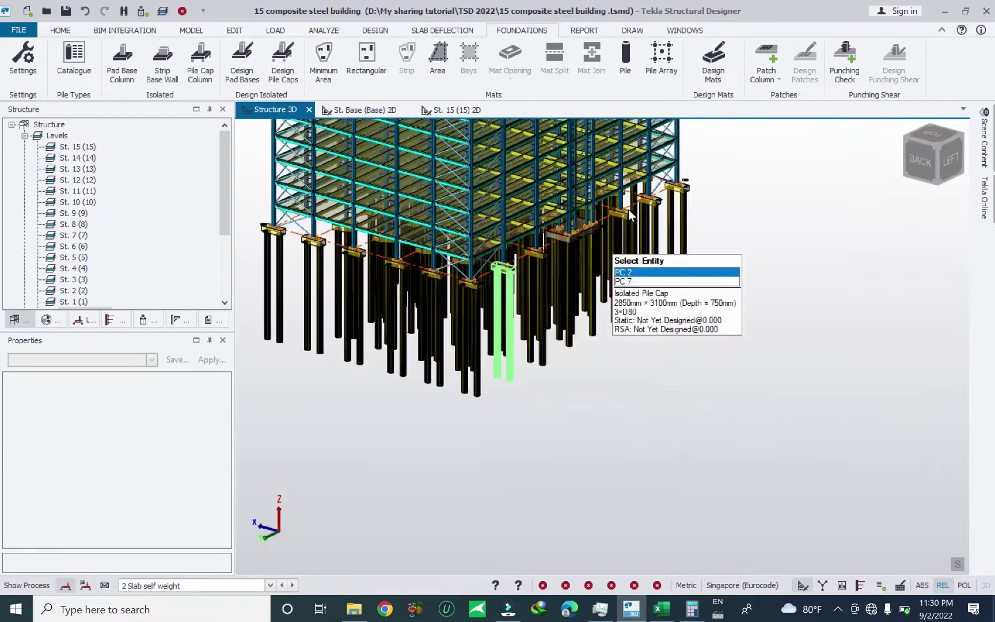
scroll(491, 300, "down", 12)
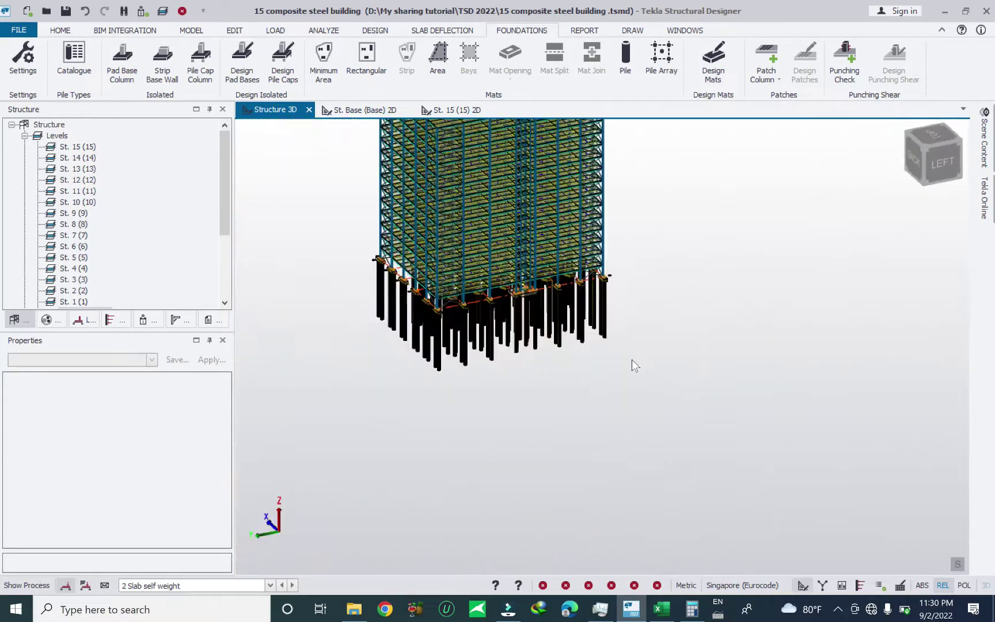
mouse_move(632, 359)
middle_mouse_down()
mouse_move(579, 345)
mouse_move(575, 426)
mouse_move(619, 360)
middle_mouse_up()
scroll(446, 377, "up", 10)
scroll(401, 314, "up", 8)
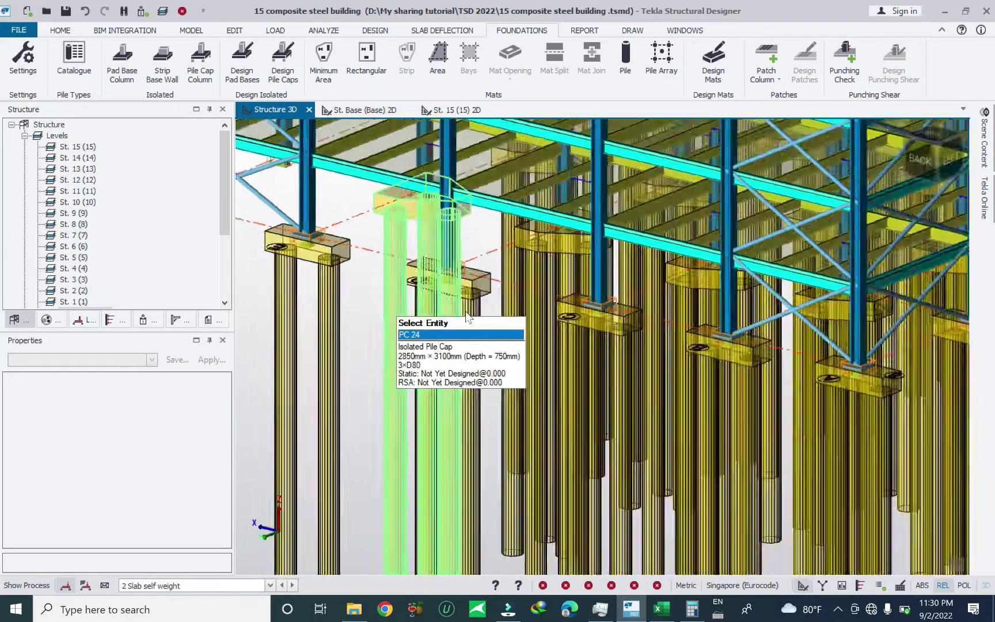
scroll(592, 331, "down", 10)
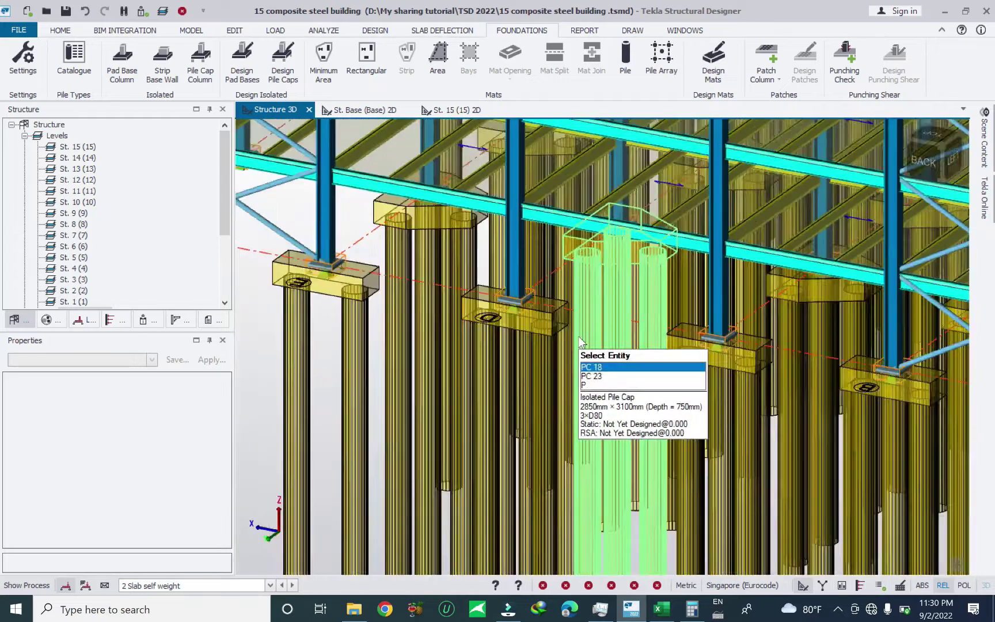
Step: Check the depth and foundation parameters of a two-pile cap on the building's line 8 edge
left_click(508, 313)
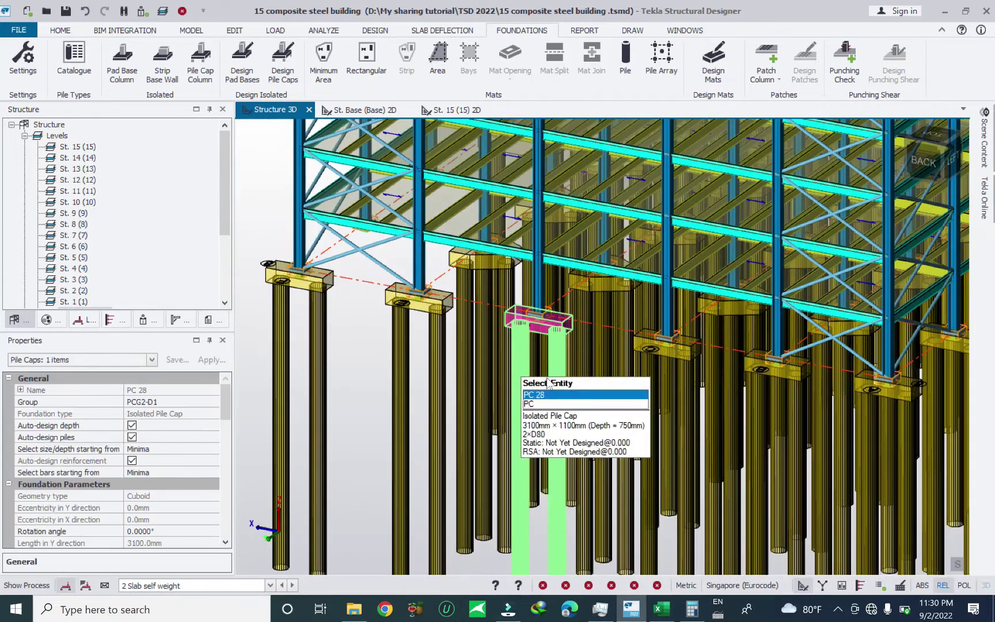
left_click_drag(224, 410, 226, 442)
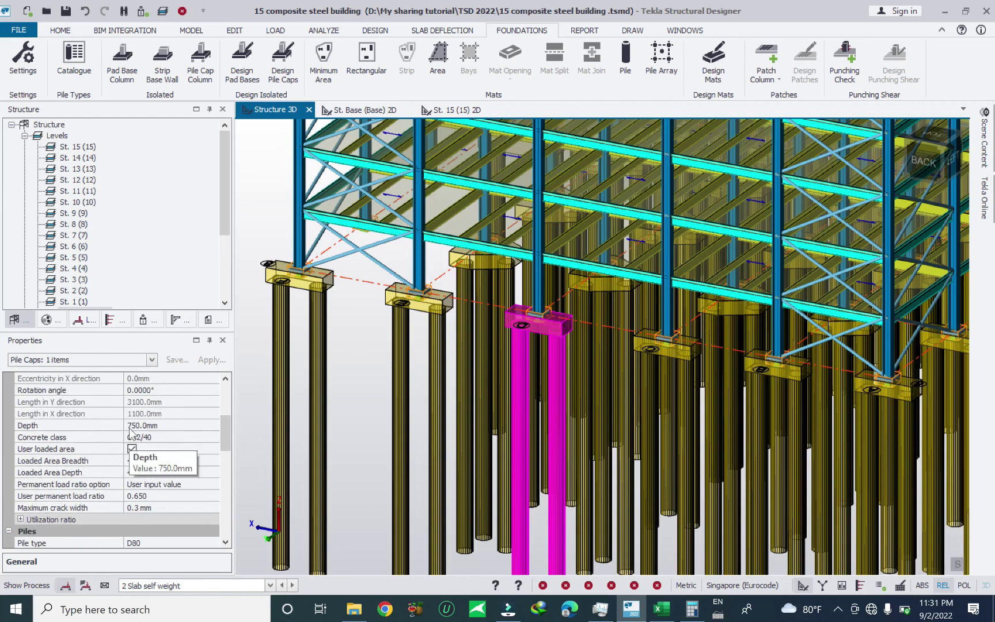
scroll(443, 392, "down", 5)
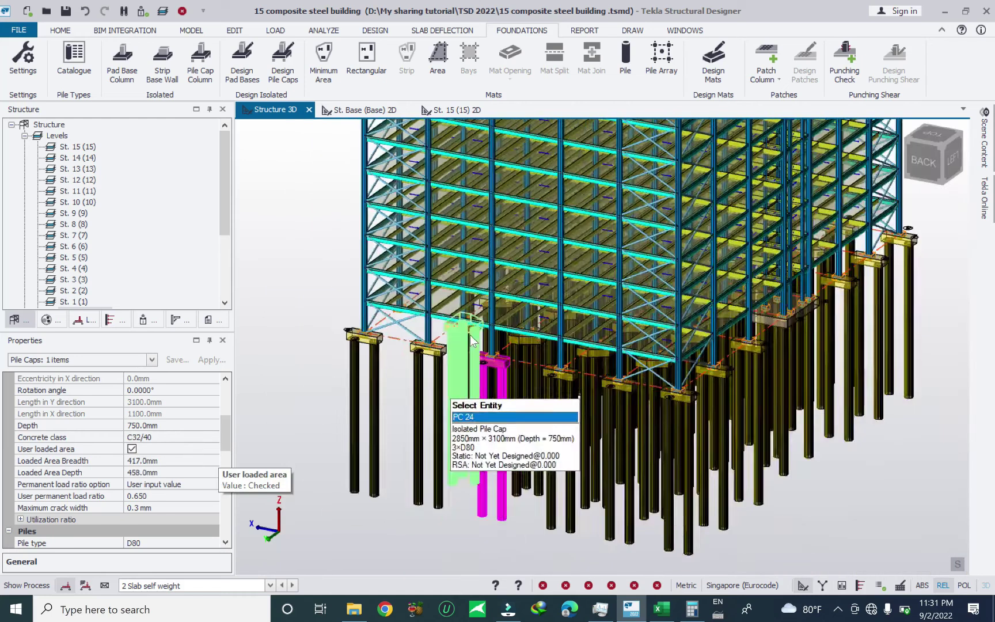
Step: Select the 24 interior three-pile caps in the base plan and set their depth to 900 mm
left_click(360, 110)
scroll(638, 365, "down", 5)
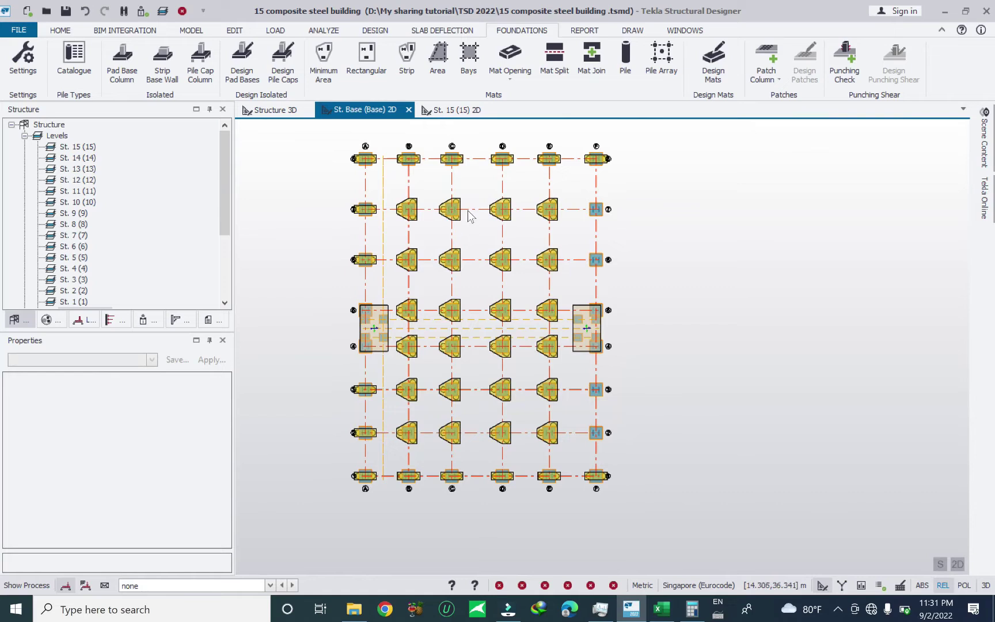
scroll(472, 305, "up", 4)
scroll(397, 227, "down", 4)
scroll(429, 236, "down", 1)
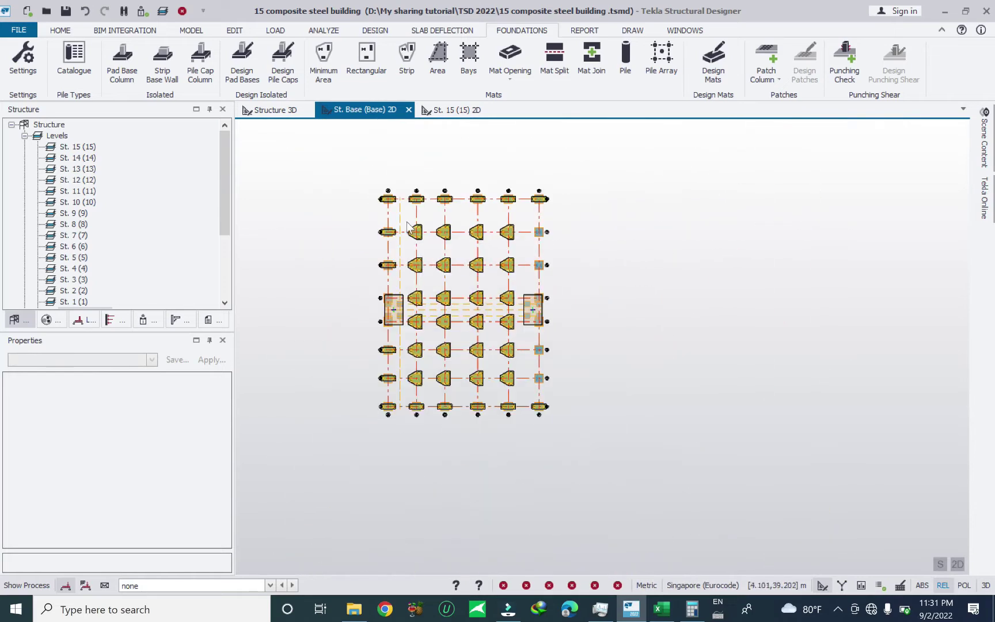
left_click_drag(403, 217, 514, 407)
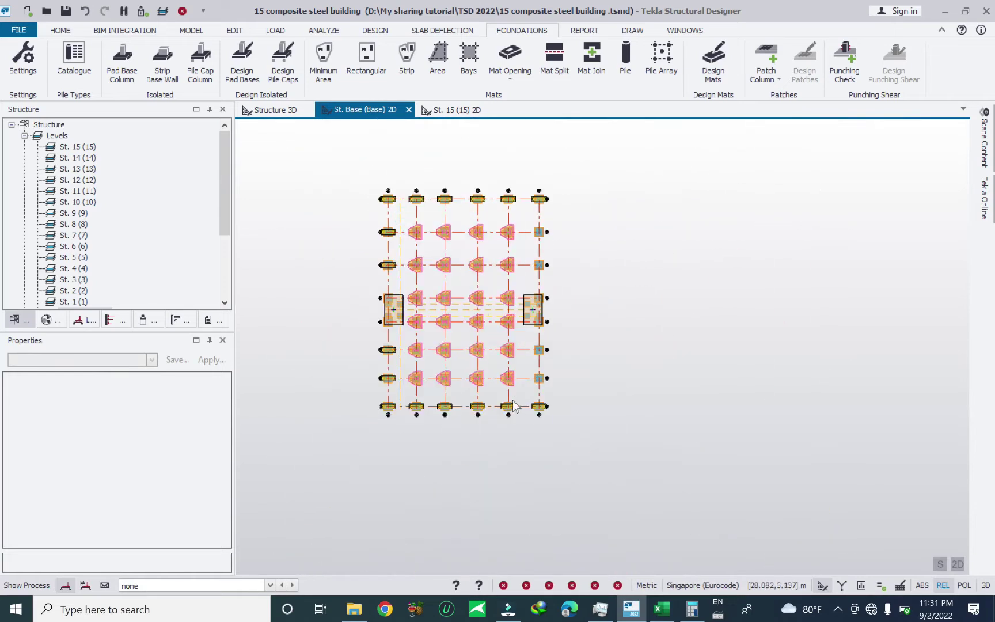
mouse_move(223, 409)
left_mouse_down()
mouse_move(207, 471)
mouse_move(222, 392)
left_mouse_up()
left_click(101, 358)
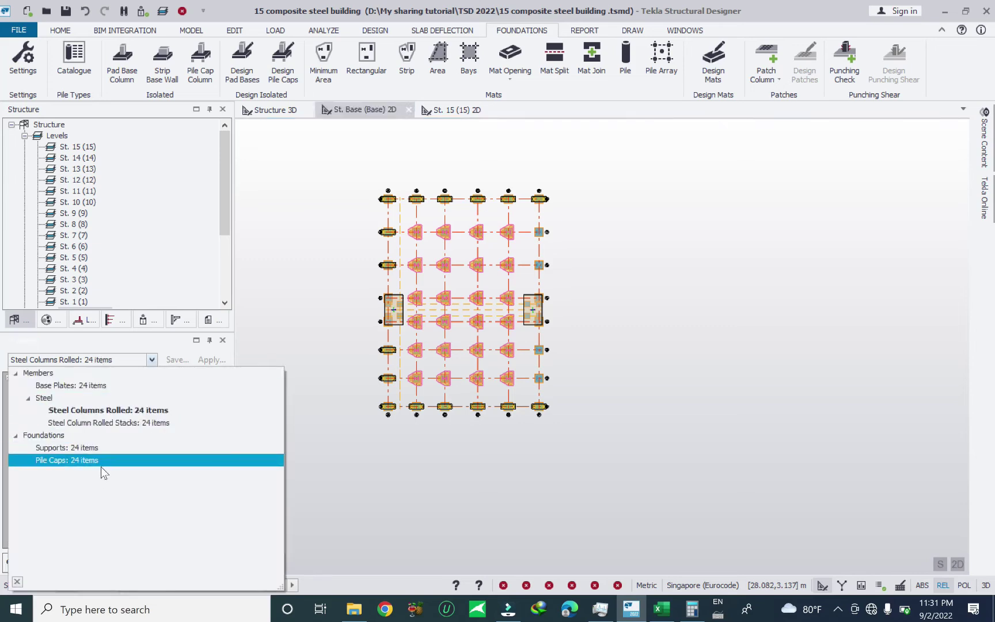
left_click(118, 460)
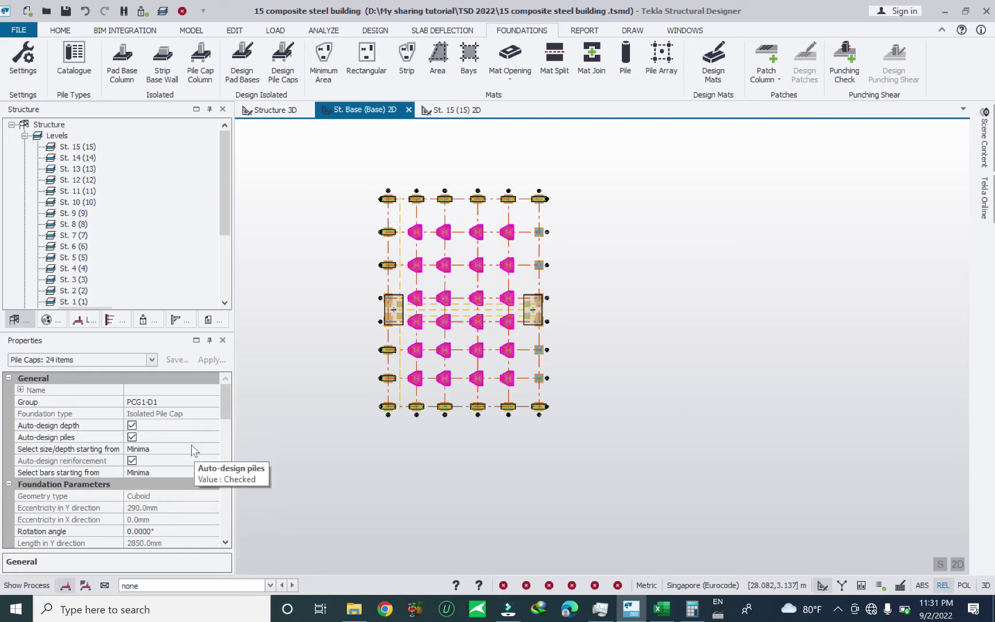
scroll(223, 414, "down", 3)
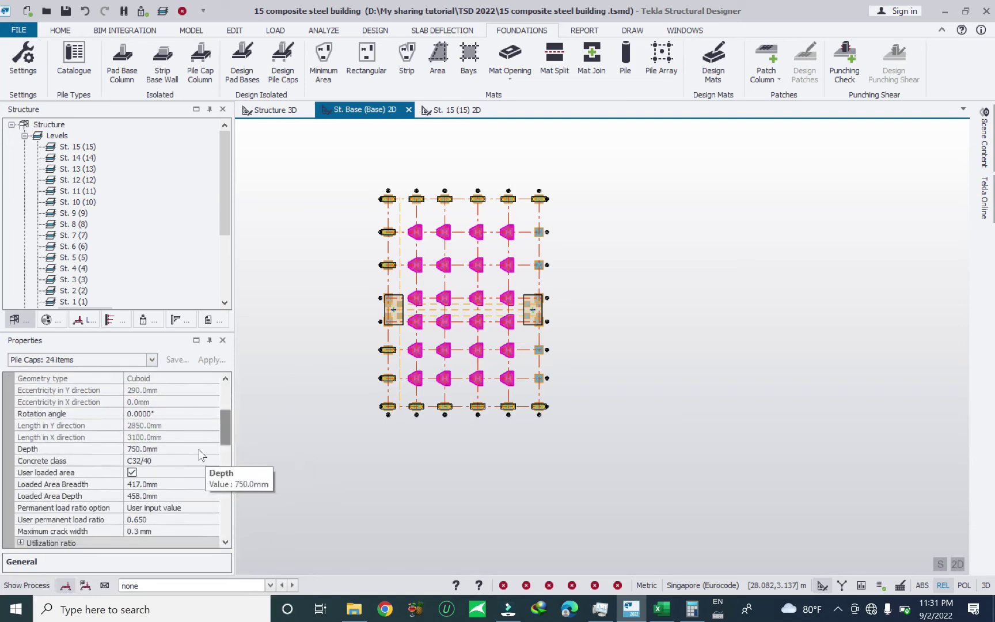
left_click(199, 452)
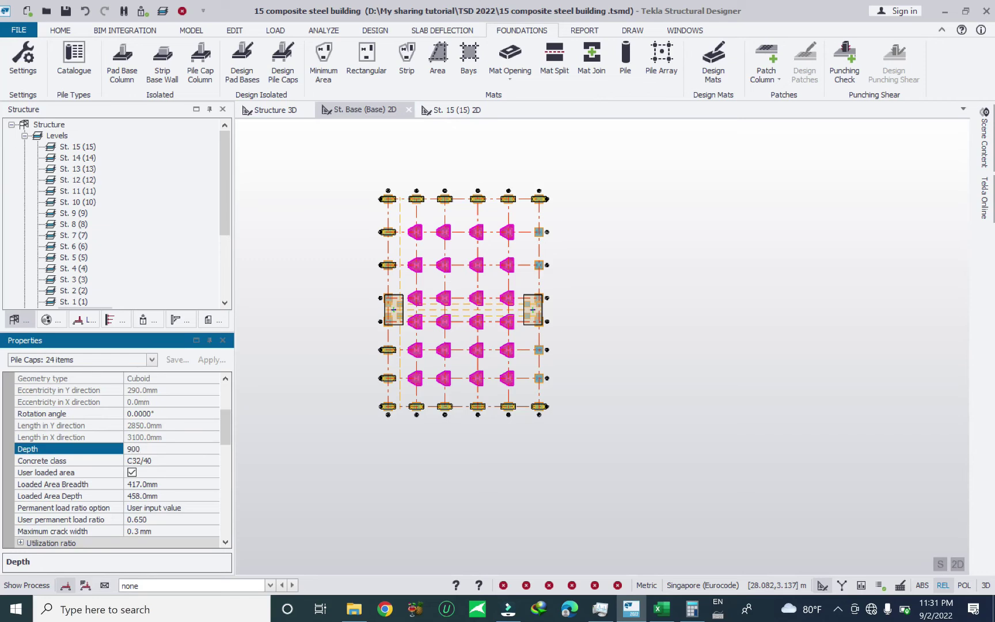
key("Return")
Step: Select the 16 two-pile caps along grid lines 1, 8 and A in the base plan and set their depth to 900 mm
scroll(566, 210, "up", 2)
left_click_drag(300, 166, 569, 211)
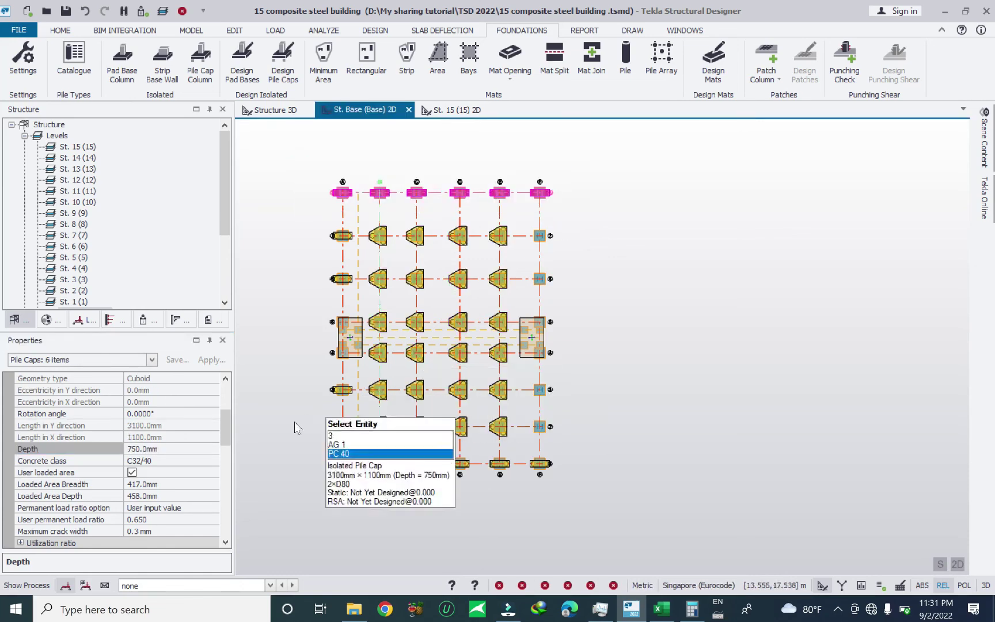
left_click_drag(286, 444, 608, 516)
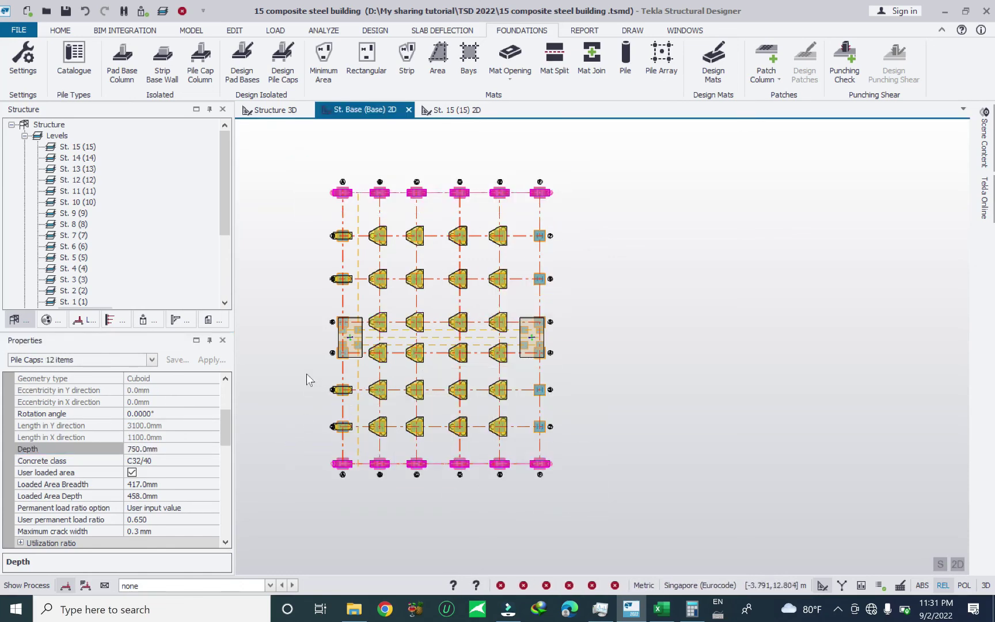
left_click_drag(297, 373, 374, 459)
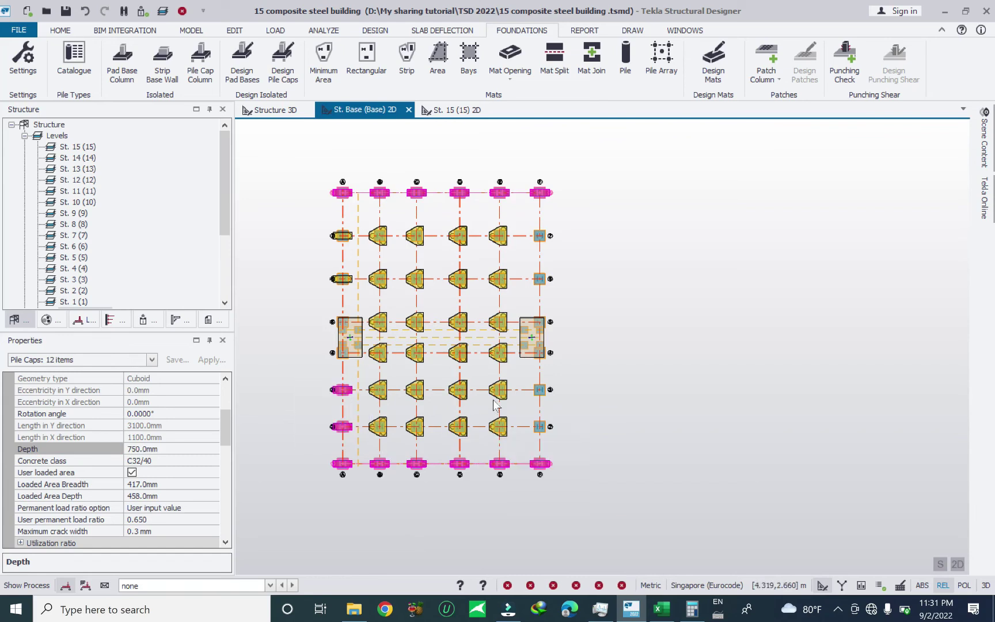
left_click_drag(317, 219, 362, 297)
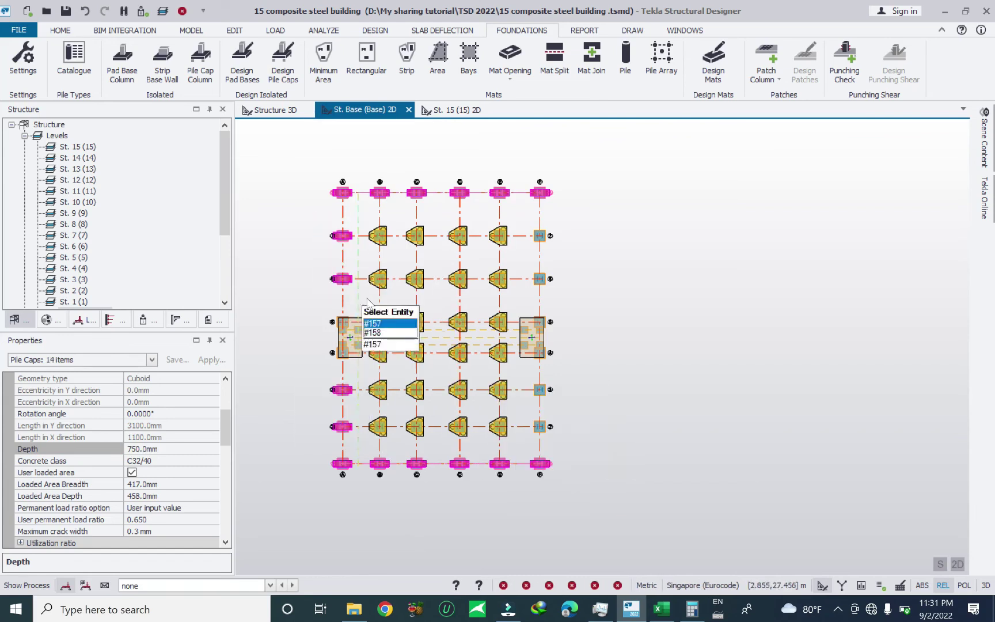
left_click(202, 449)
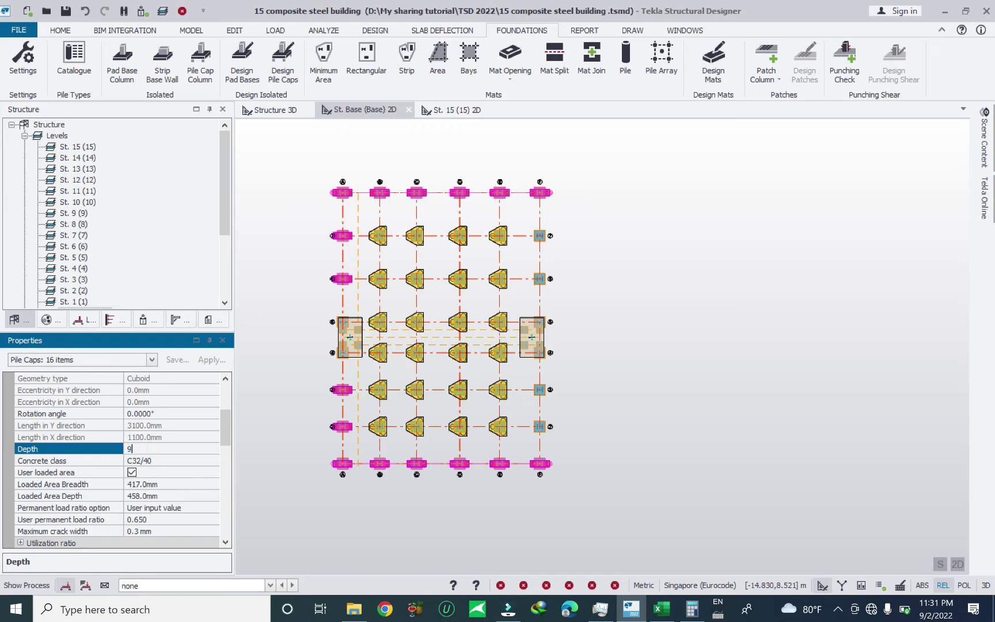
type("900")
key("Return")
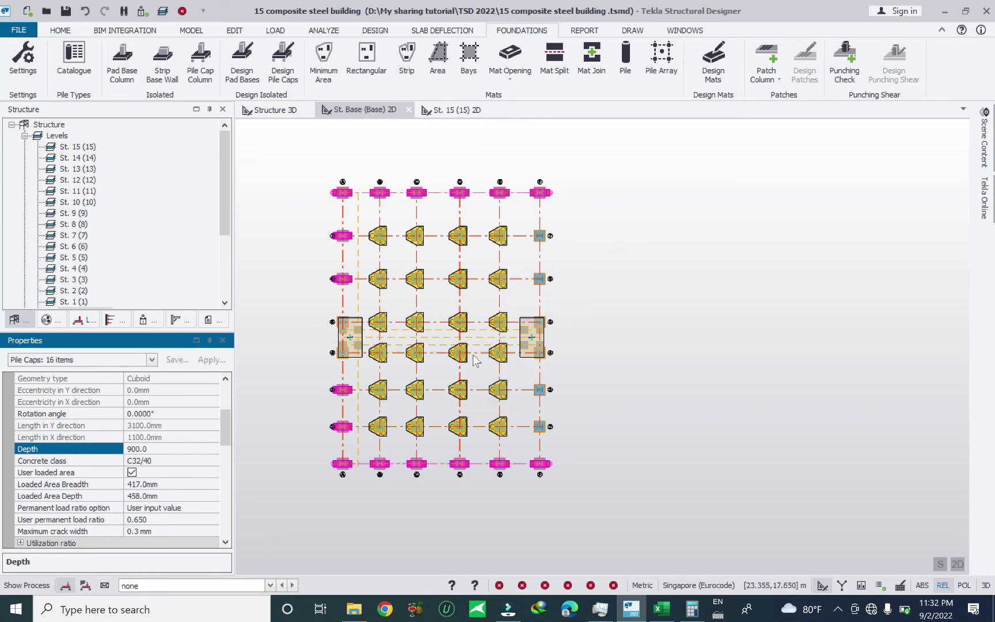
scroll(351, 249, "up", 2)
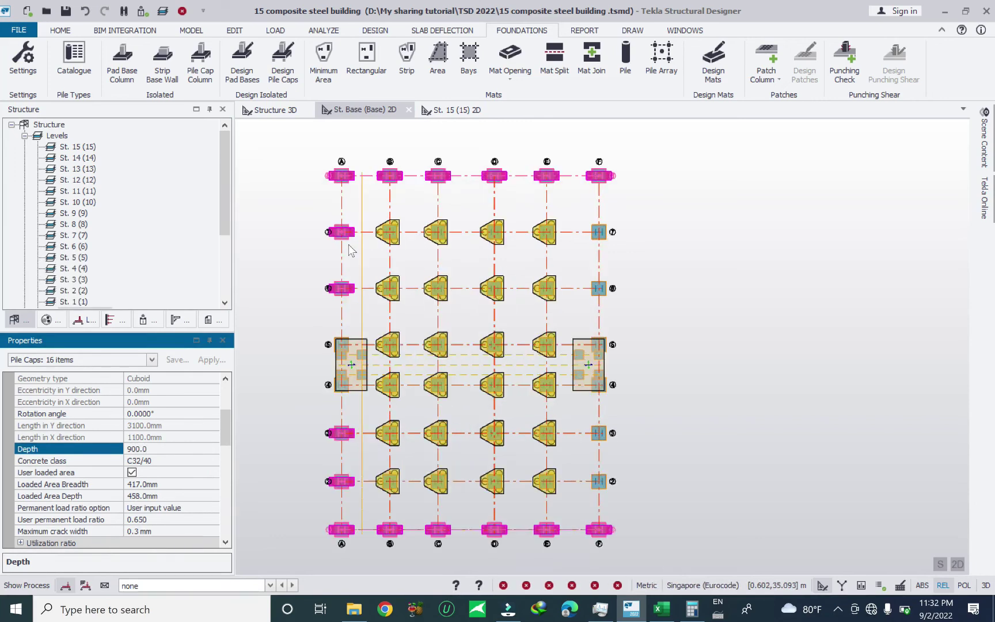
left_click(675, 312)
Step: Copy the four two-pile caps on grid A at lines 2, 3, 6 and 7 to grid F, using A/2 as reference node and F/2 as target
scroll(374, 276, "up", 2)
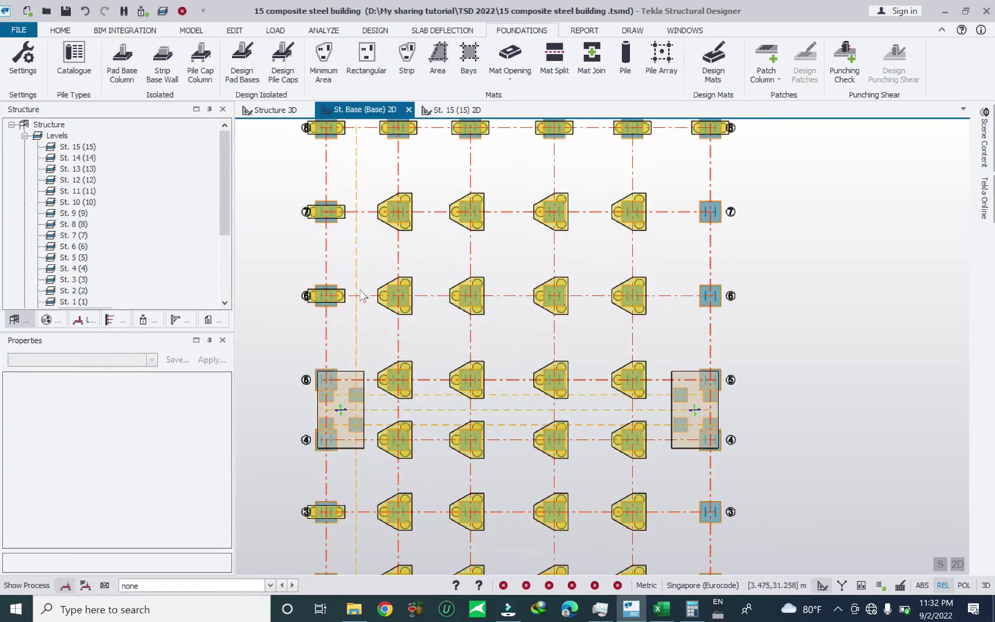
left_click(349, 308)
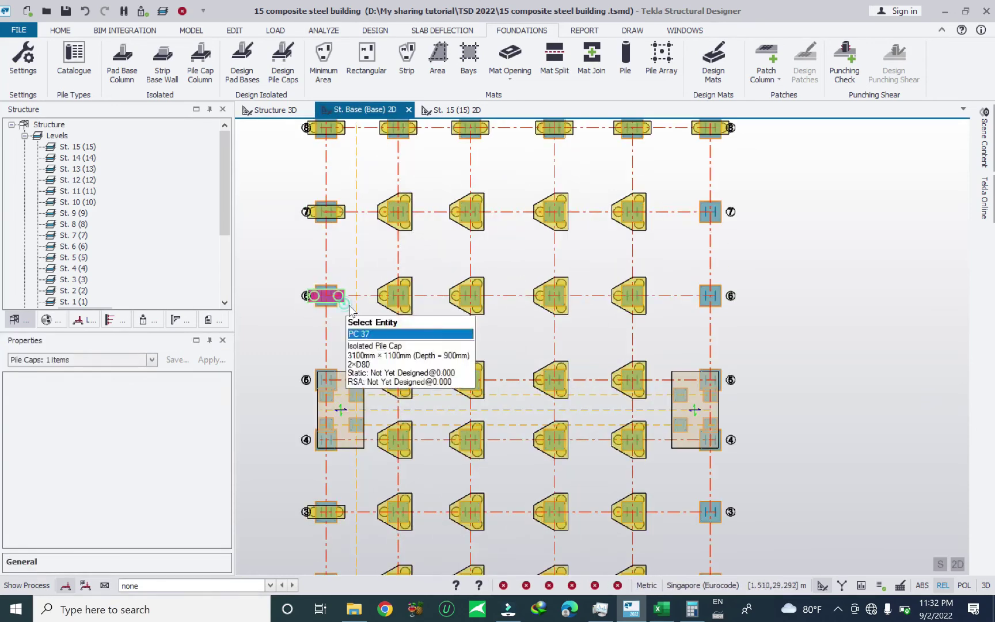
left_click(344, 213)
scroll(369, 208, "down", 2)
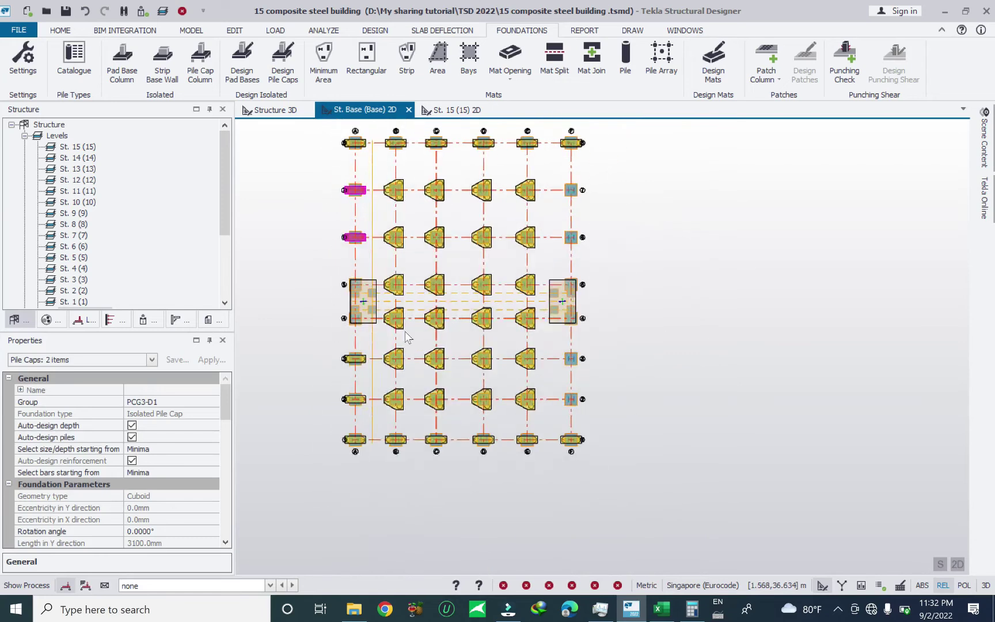
scroll(377, 388, "up", 2)
left_click(354, 349)
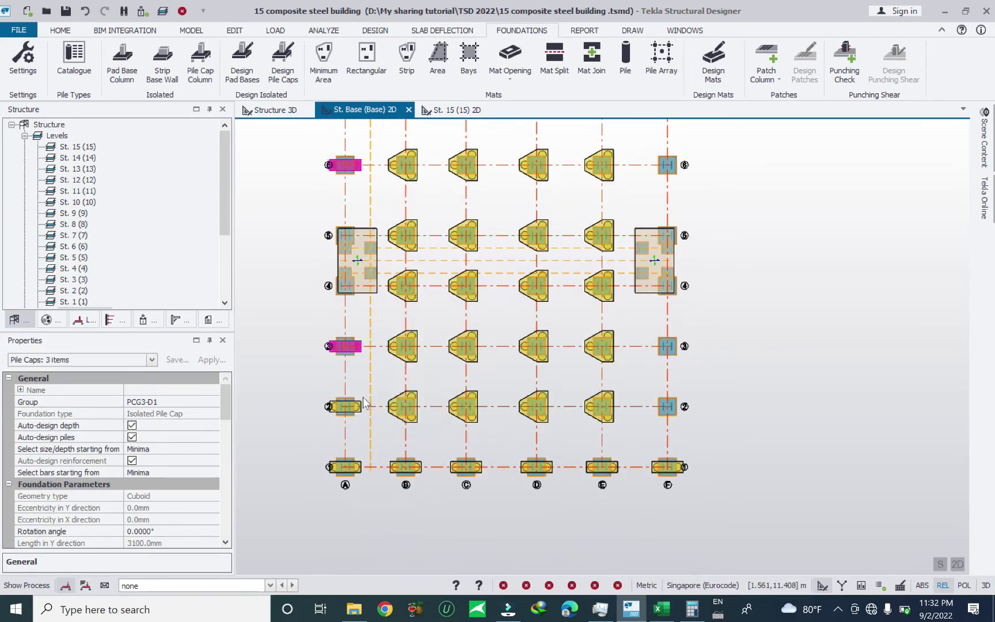
left_click(354, 406)
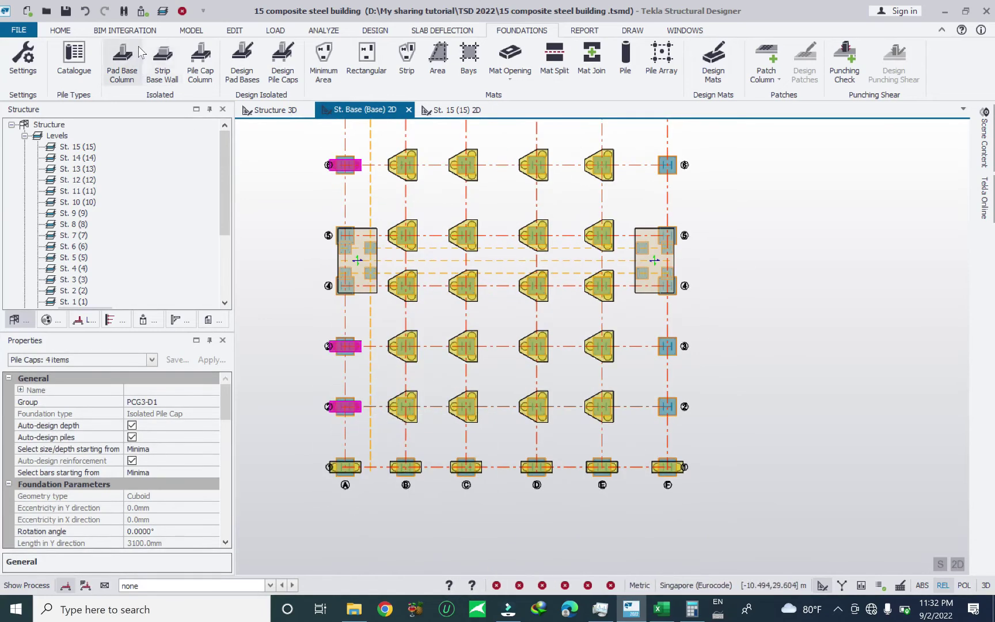
left_click(234, 31)
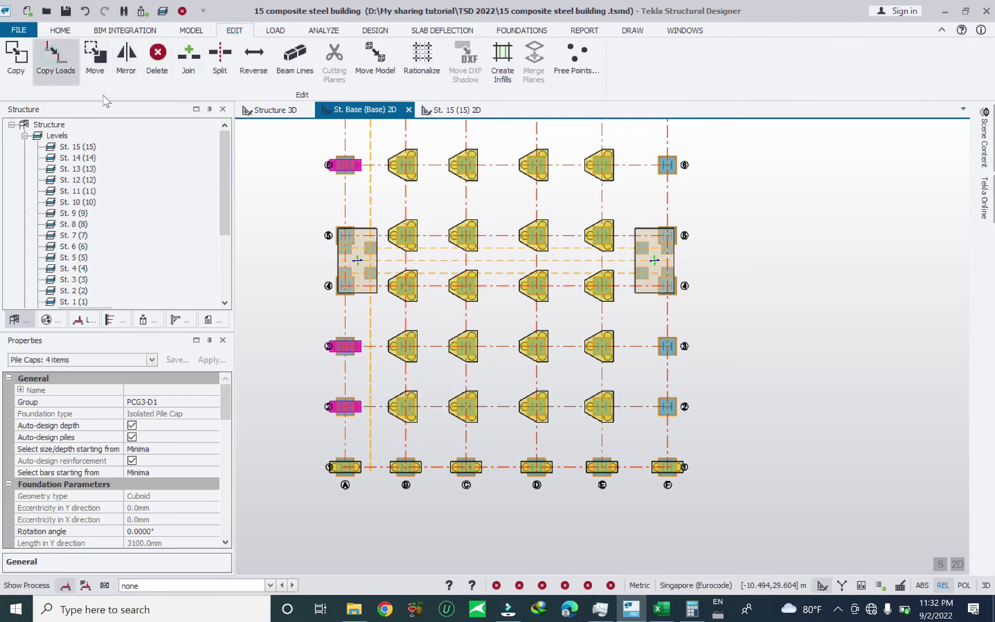
left_click(18, 58)
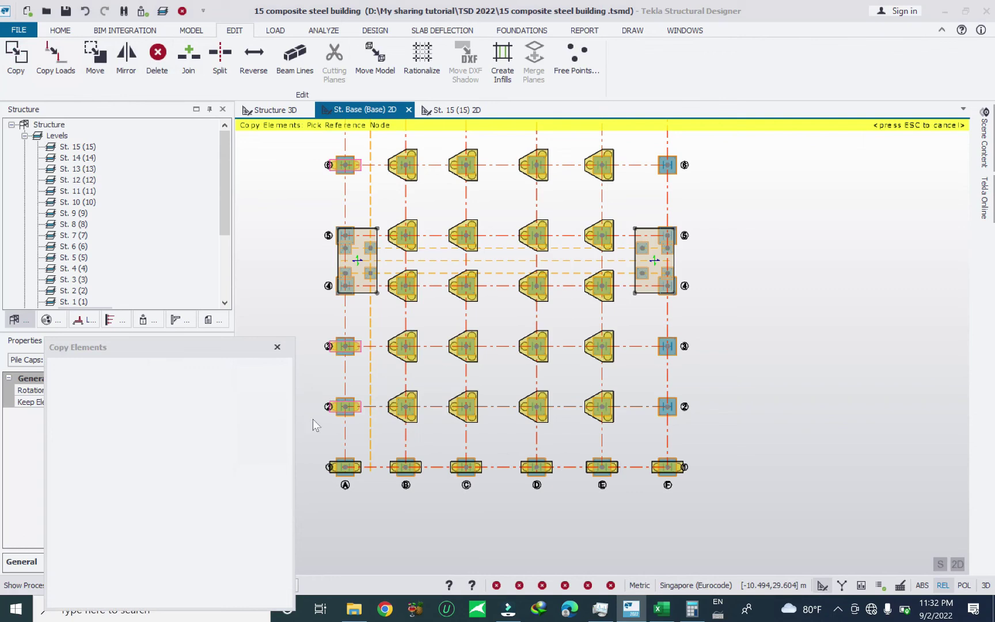
left_click(346, 407)
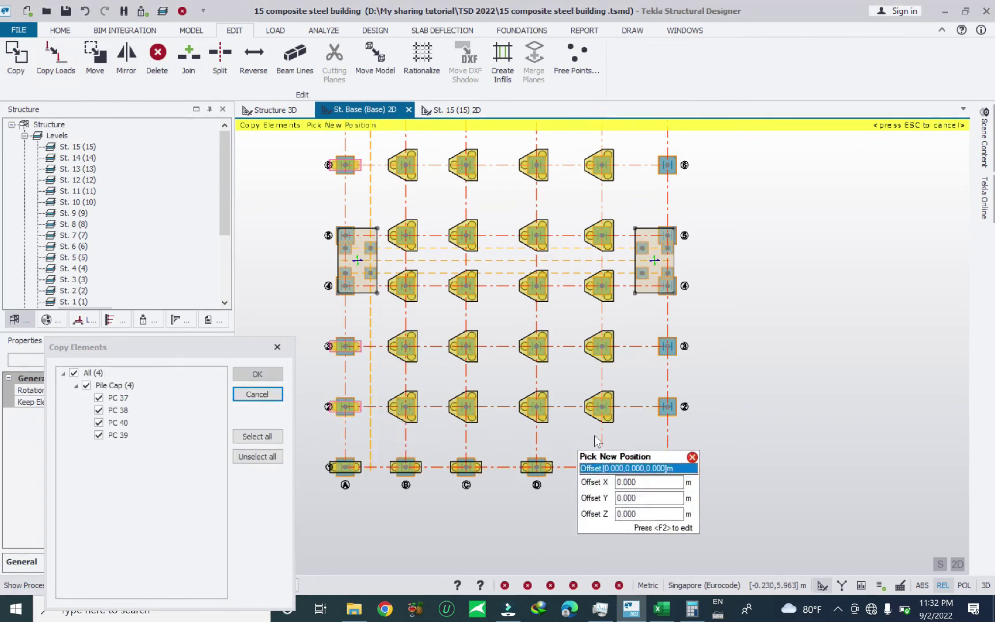
left_click(667, 406)
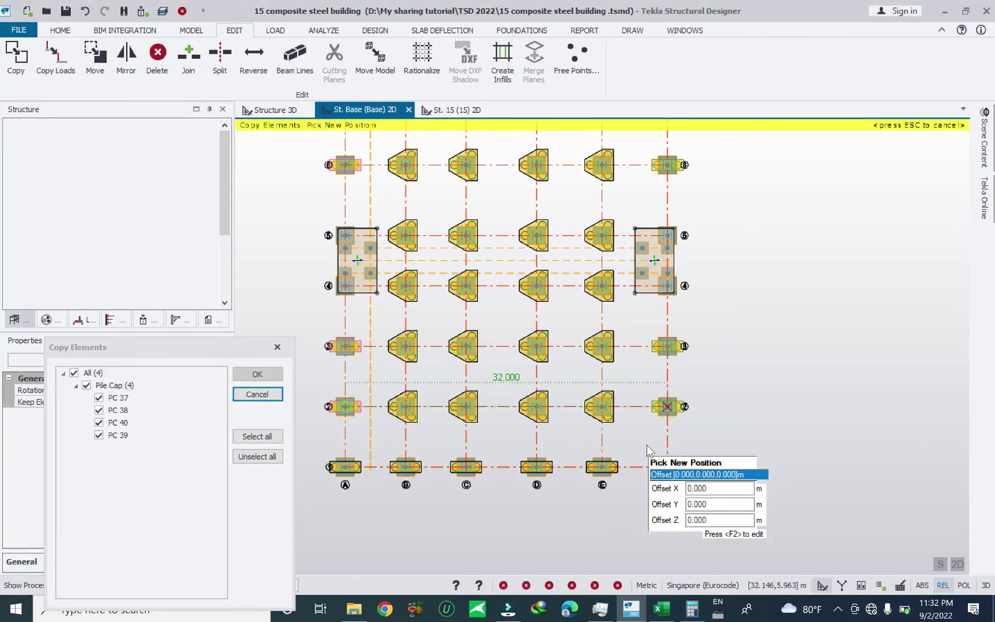
key("Escape")
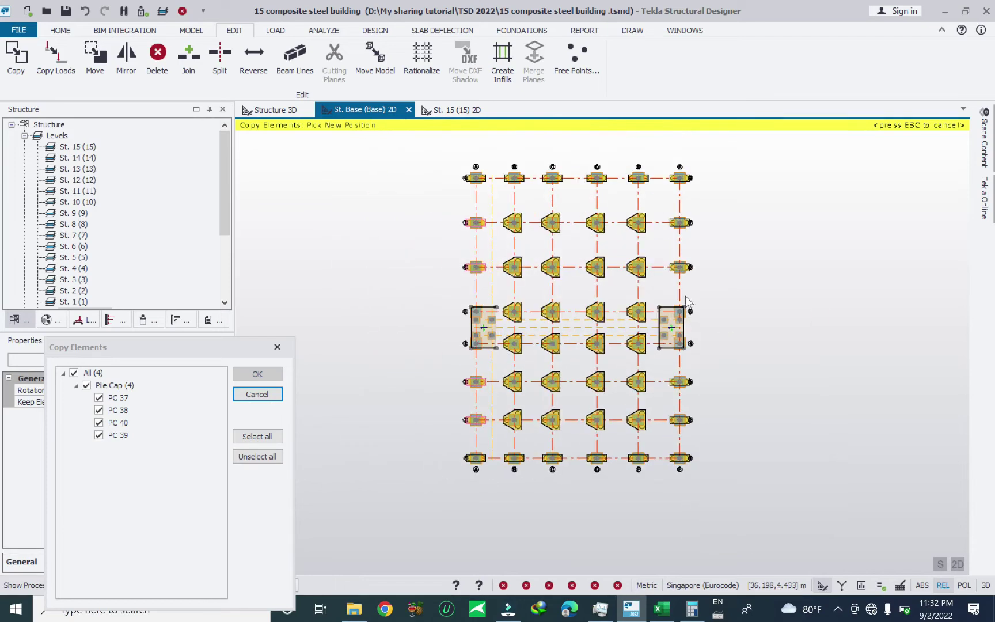
Step: Examine the two-pile caps along grids A and F in the base plan, checking their sizes and depths
scroll(685, 170, "up", 3)
scroll(698, 203, "up", 5)
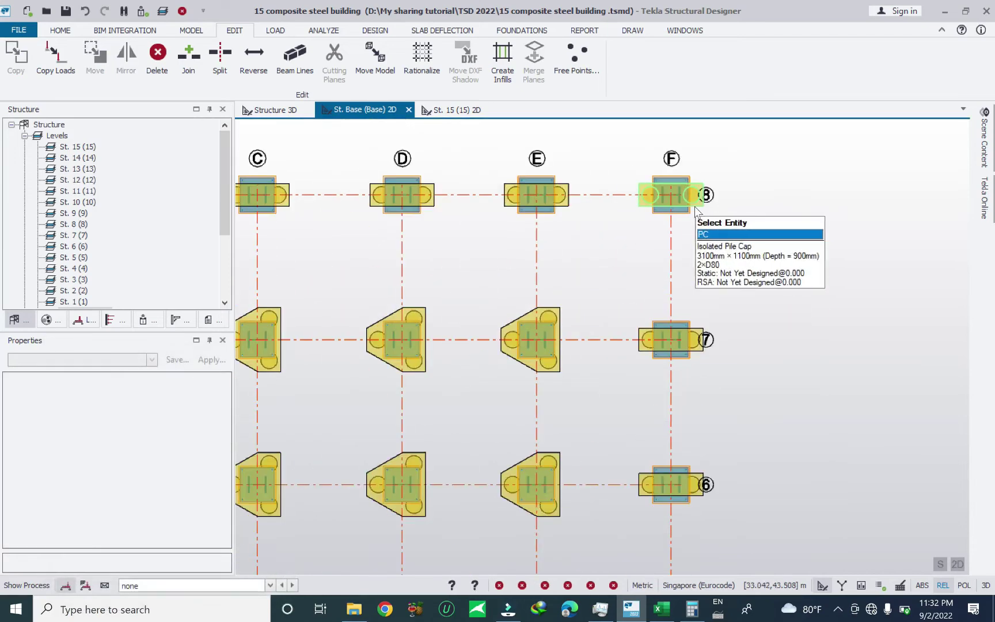
scroll(706, 210, "down", 2)
scroll(710, 215, "down", 5)
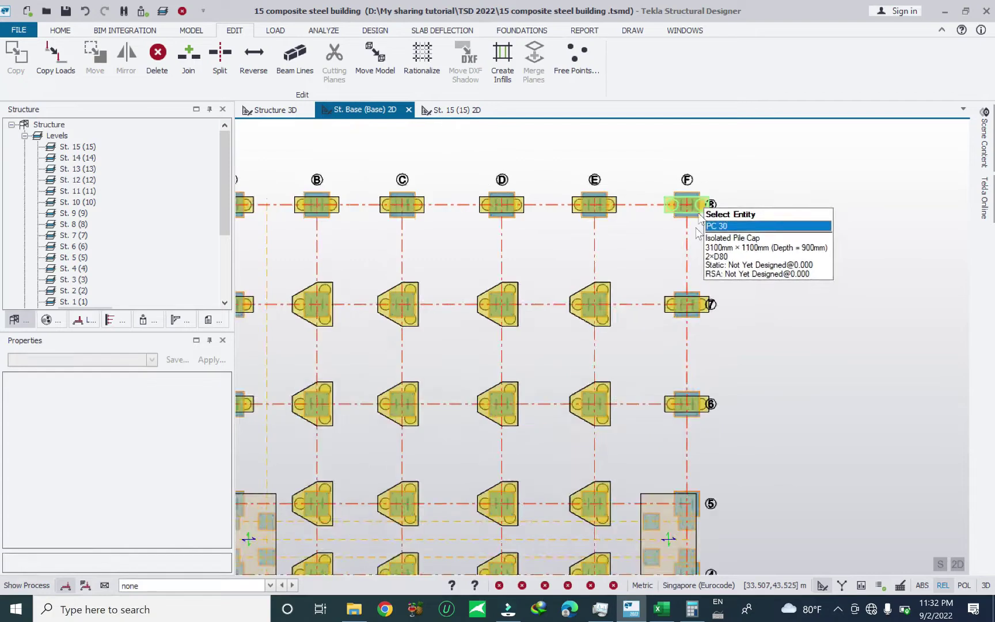
scroll(443, 161, "up", 2)
scroll(440, 172, "up", 2)
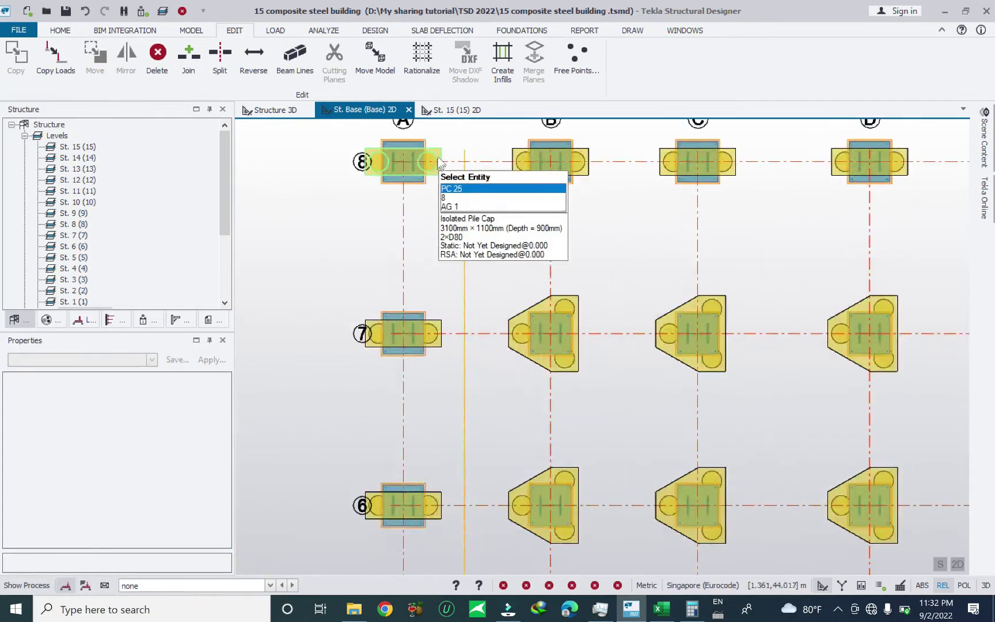
scroll(441, 190, "down", 4)
scroll(757, 488, "up", 4)
scroll(820, 454, "down", 4)
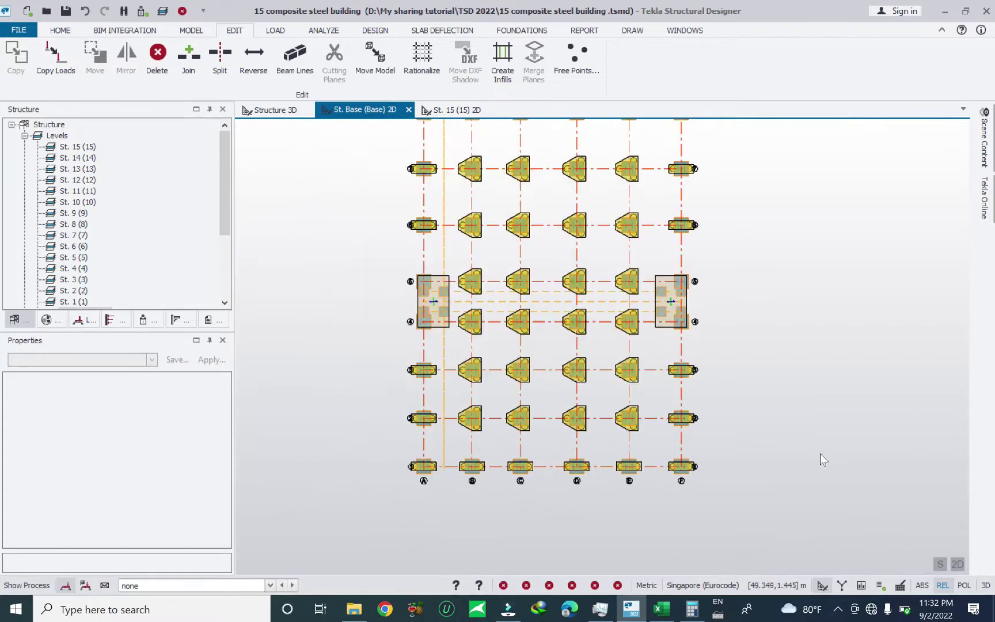
Step: Inspect the pile caps and piles around the building's base in the 3D structure view and save the model
left_click(272, 109)
scroll(694, 371, "up", 8)
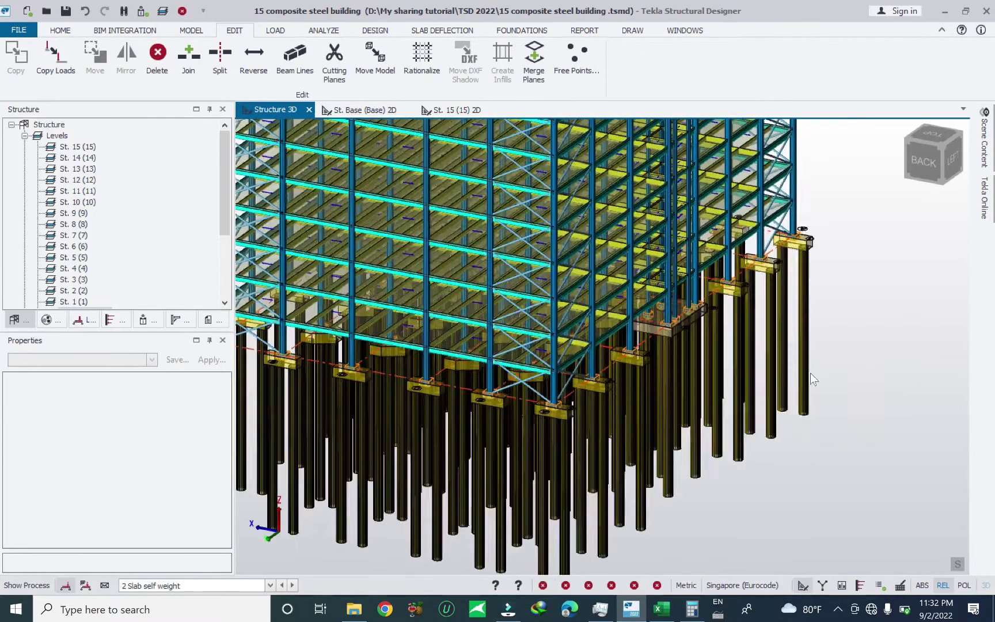
scroll(685, 331, "up", 4)
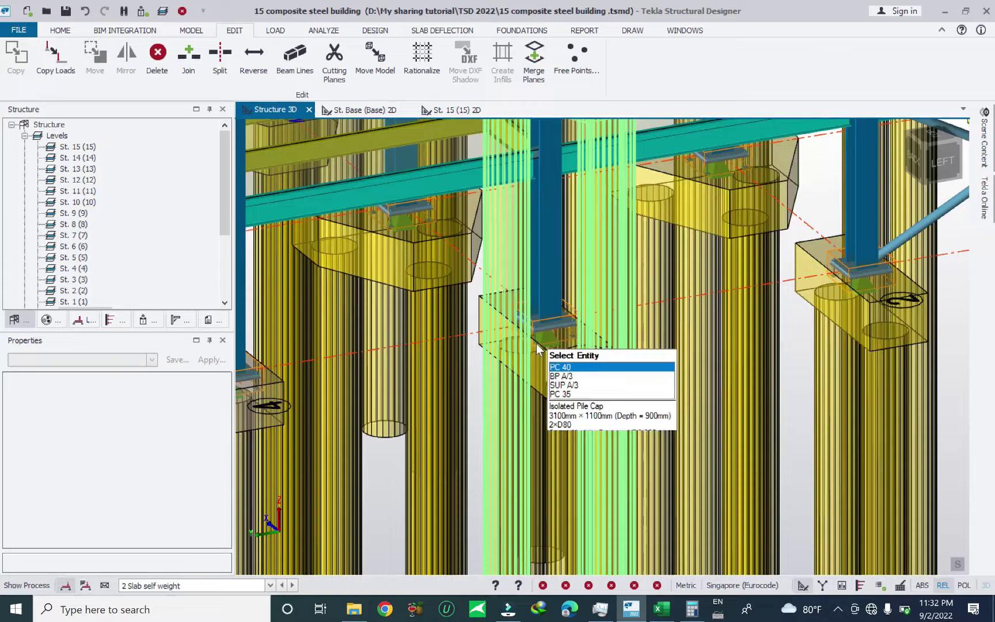
scroll(615, 336, "down", 10)
scroll(691, 348, "down", 6)
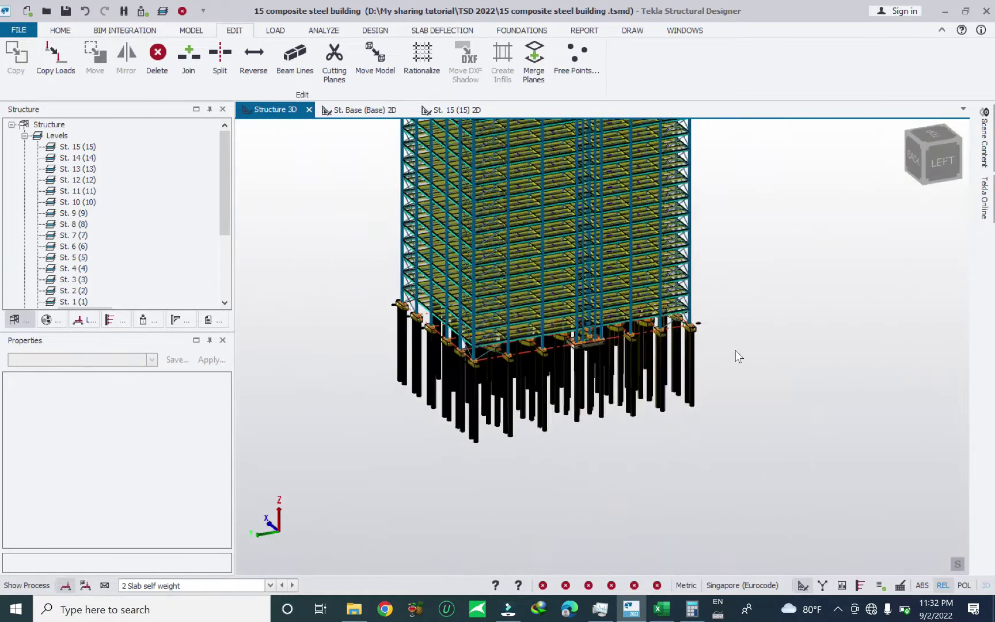
key("ctrl+s")
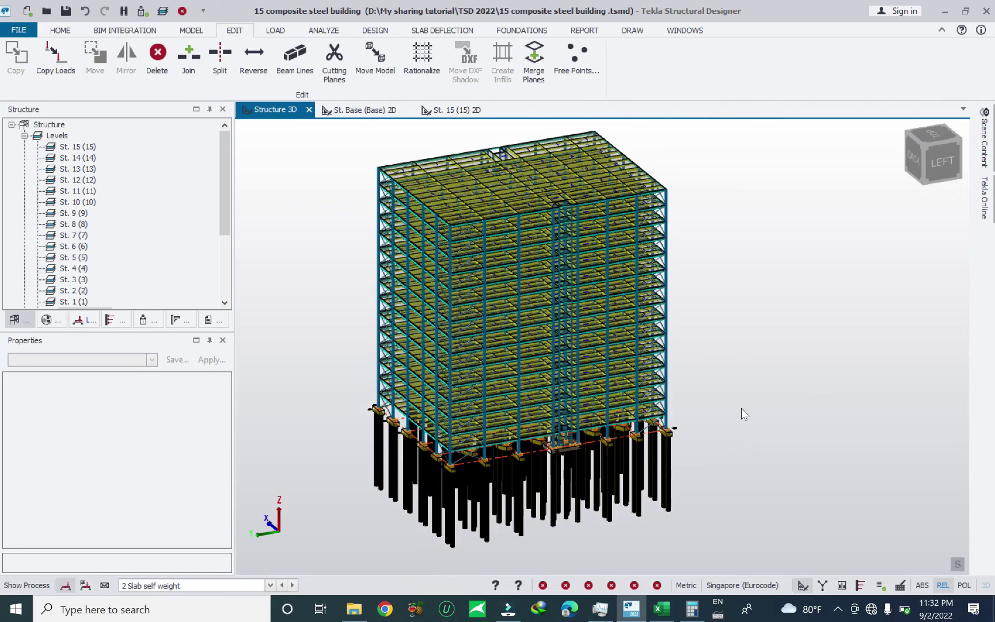
Step: Try deleting the isolated pile caps in the left view without the supports, mat panels and base plates, and undo the deletion
key("Left")
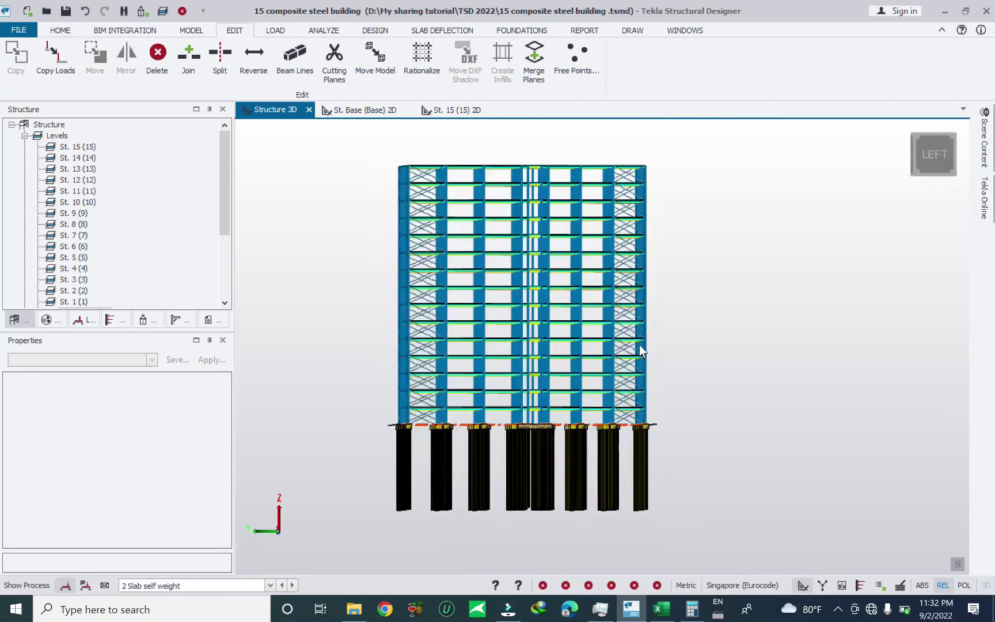
scroll(789, 461, "up", 3)
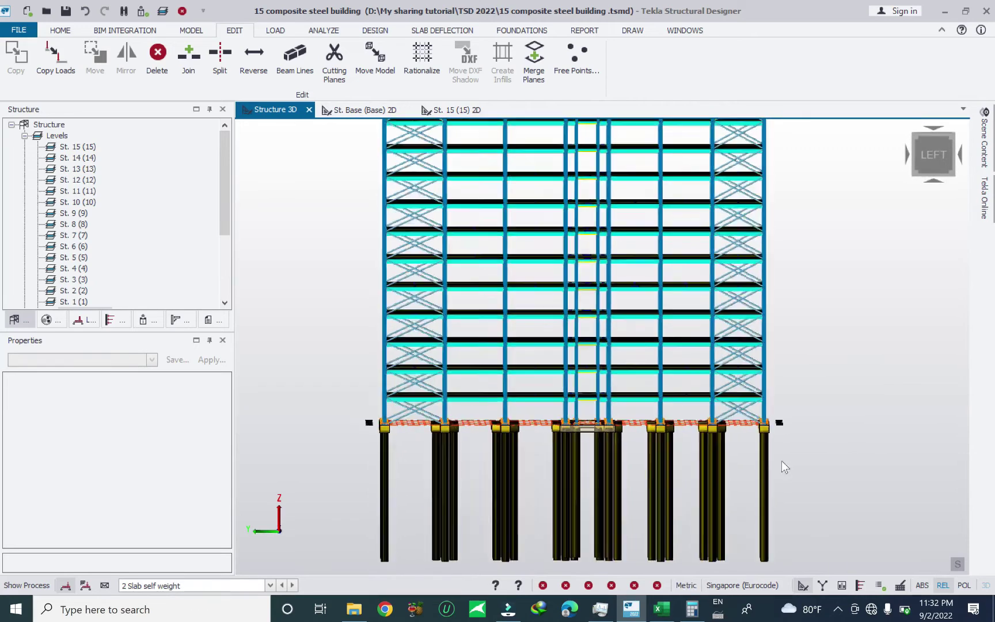
left_click_drag(592, 478, 771, 450)
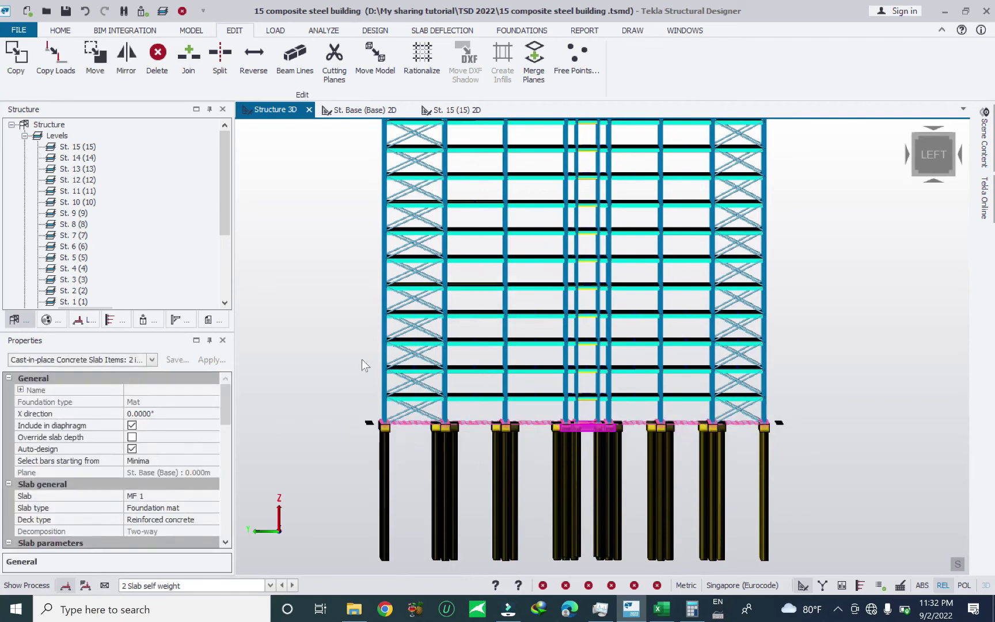
left_click(156, 57)
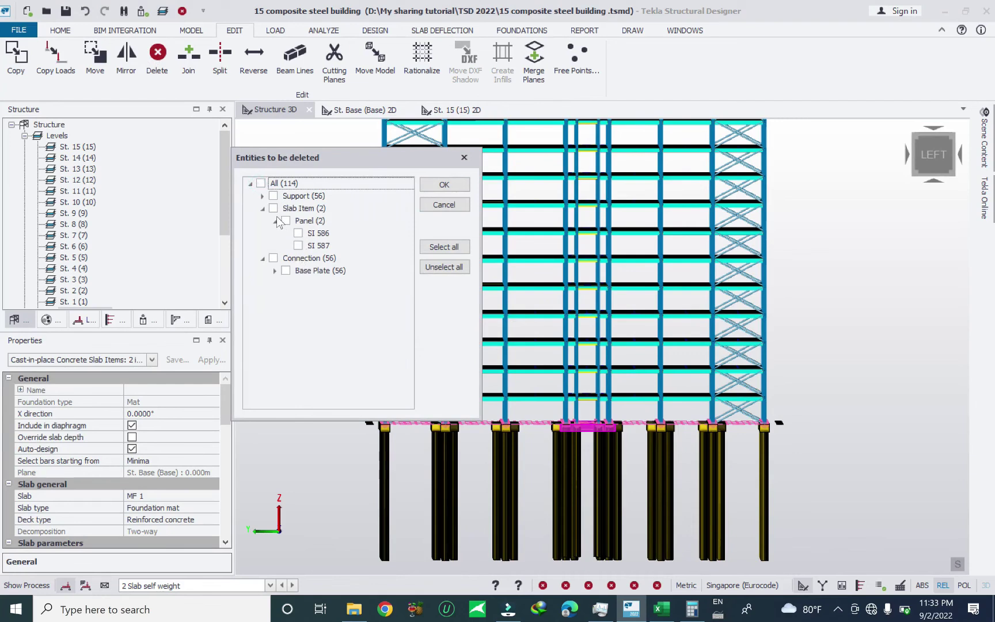
left_click(444, 185)
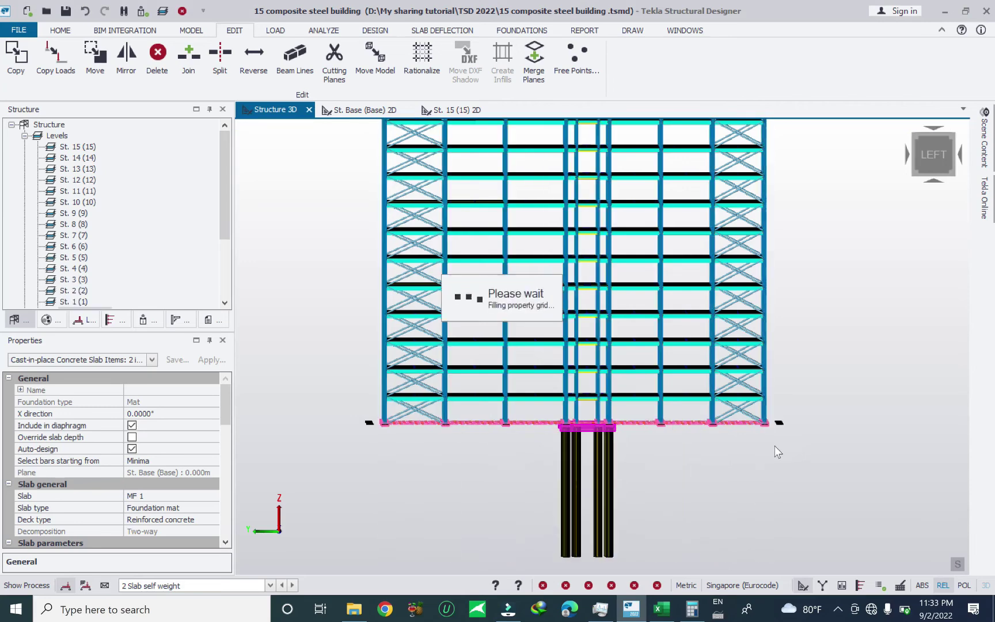
scroll(716, 445, "up", 5)
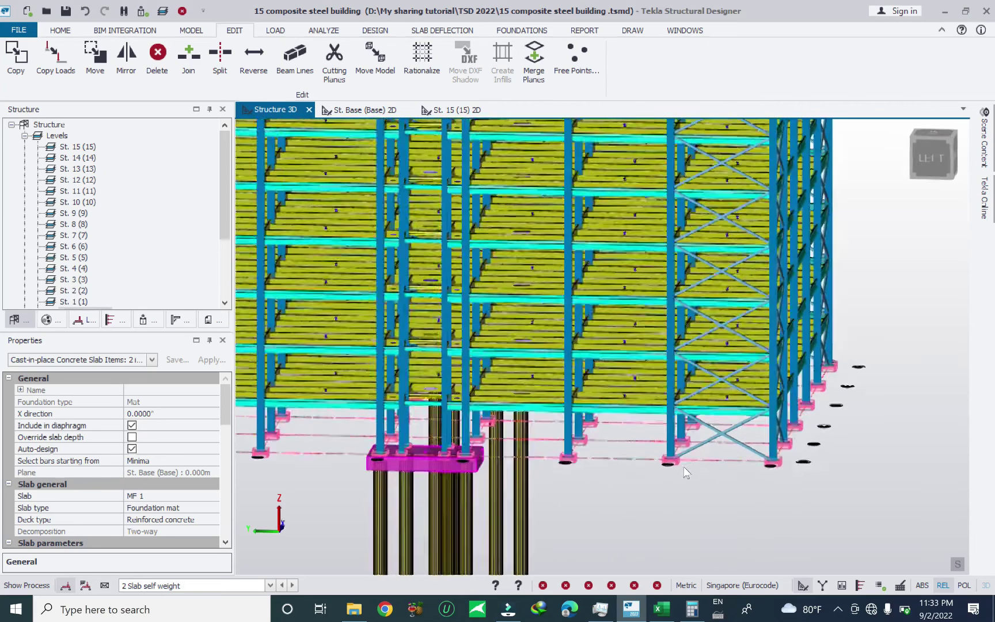
key("ctrl+z")
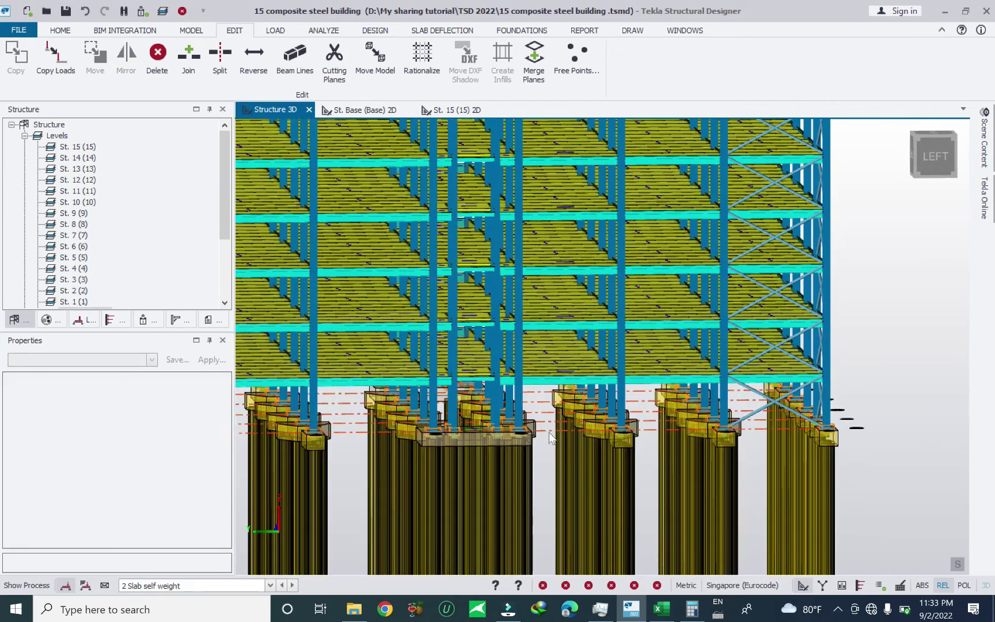
Step: Examine the corner pile cap and base plate at grid A/1 in the 3D structure view
scroll(455, 439, "down", 3)
scroll(744, 441, "up", 8)
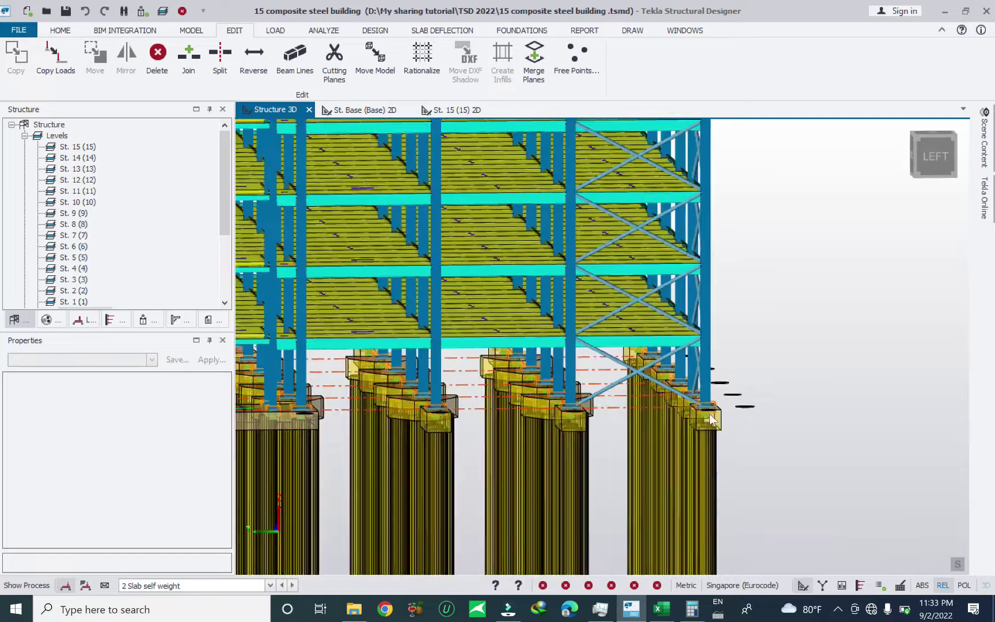
middle_click_drag(728, 420, 751, 445)
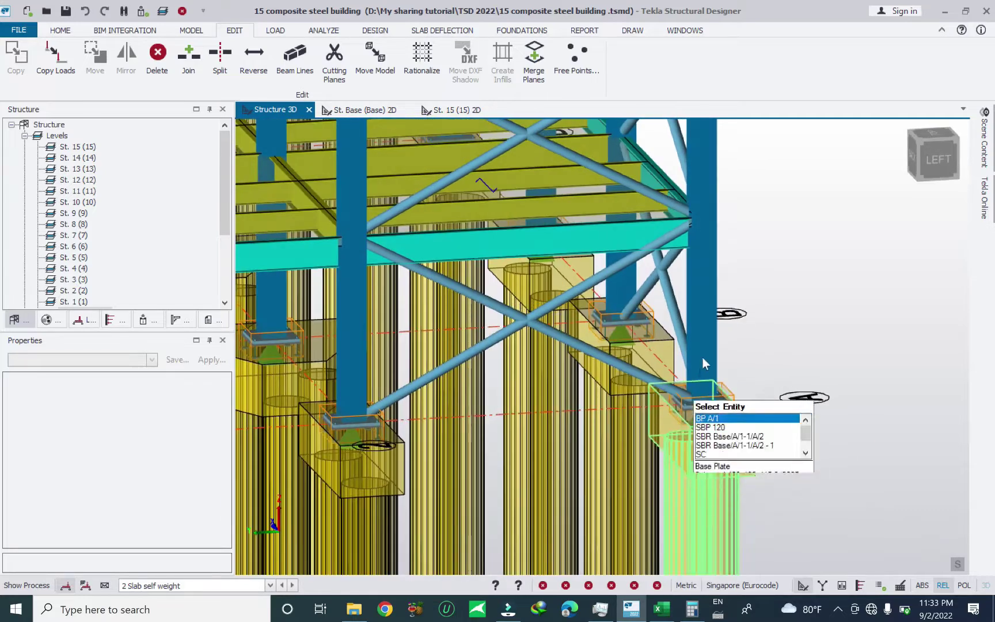
scroll(697, 412, "down", 4)
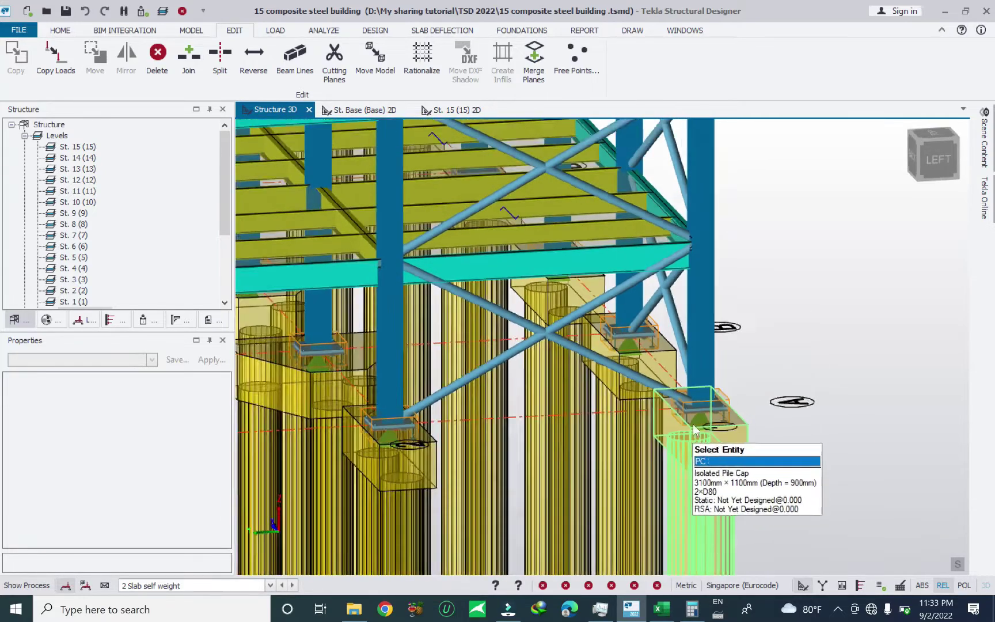
Step: Inspect the corner pile cap at grid A/1 and the whole building with its piles in 3D, and save the model
scroll(703, 410, "up", 6)
scroll(657, 467, "down", 3)
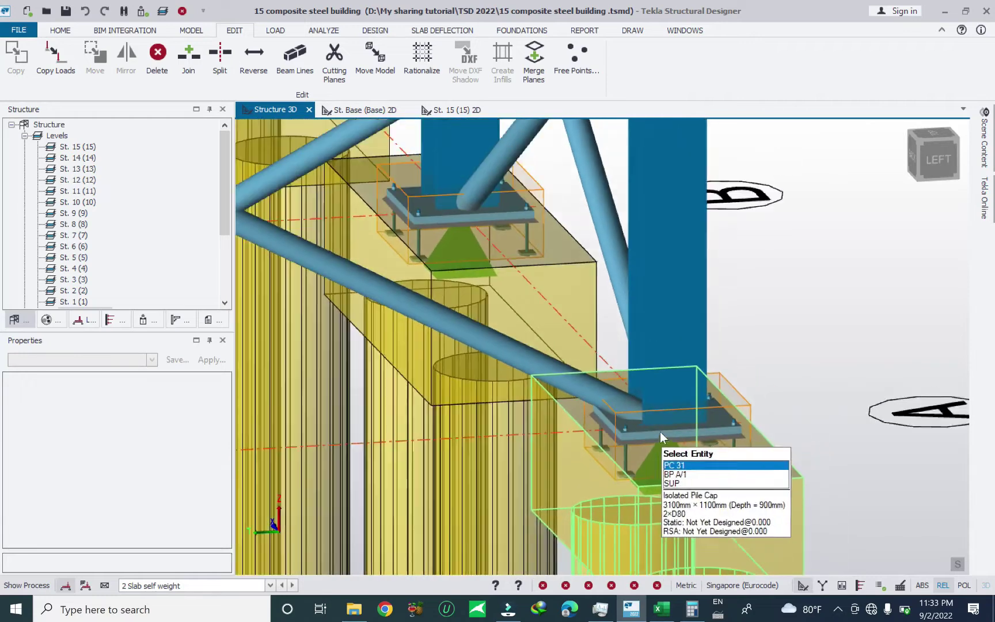
scroll(728, 423, "down", 6)
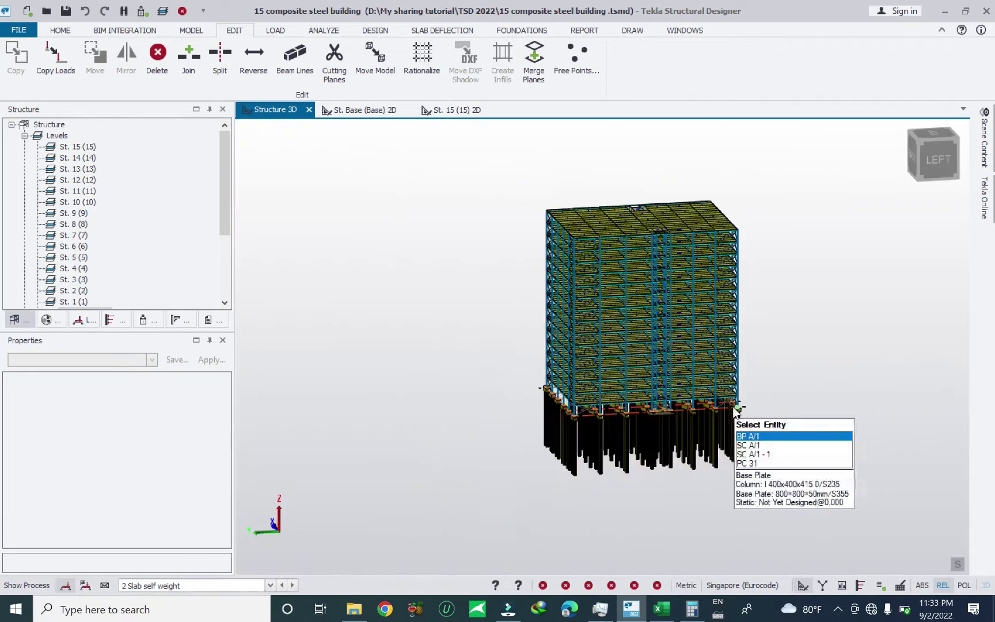
middle_click_drag(732, 431, 693, 437)
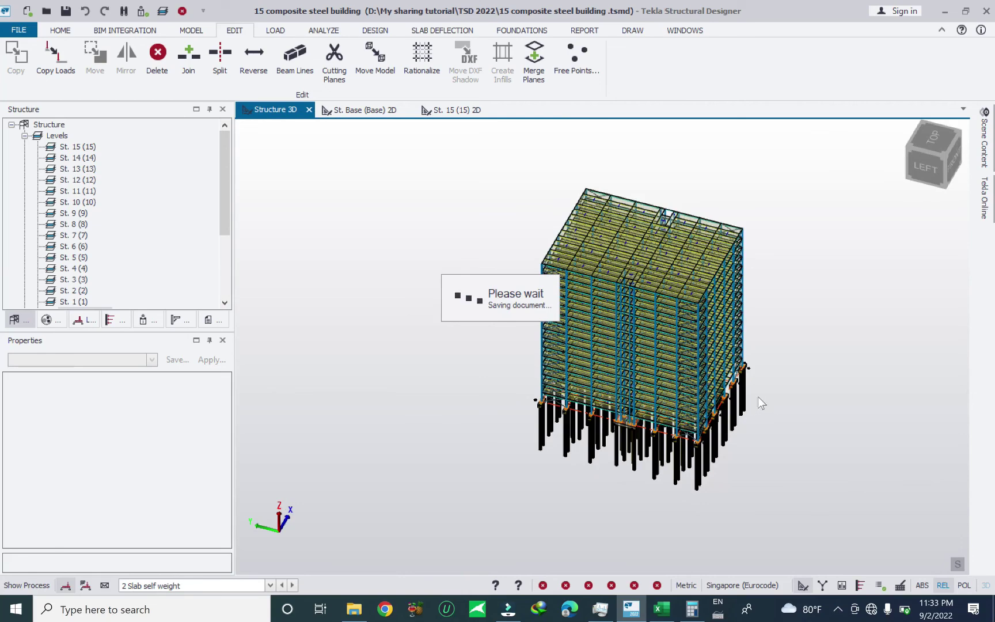
middle_click_drag(834, 445, 433, 268)
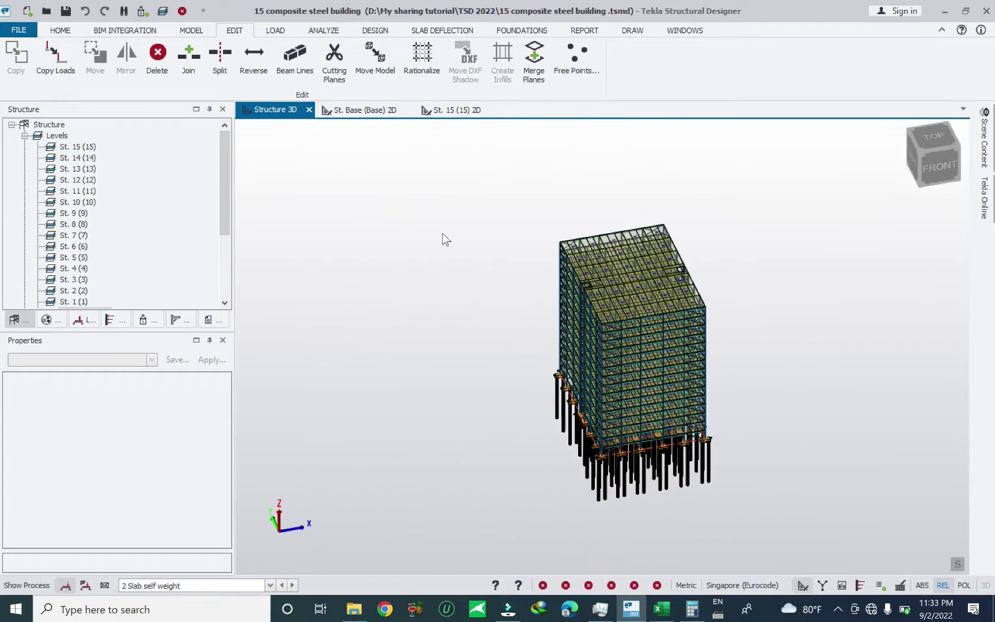
Step: Bring up the St. 15 floor plan and make 3 Dead the active loadcase for applying loads
left_click(459, 111)
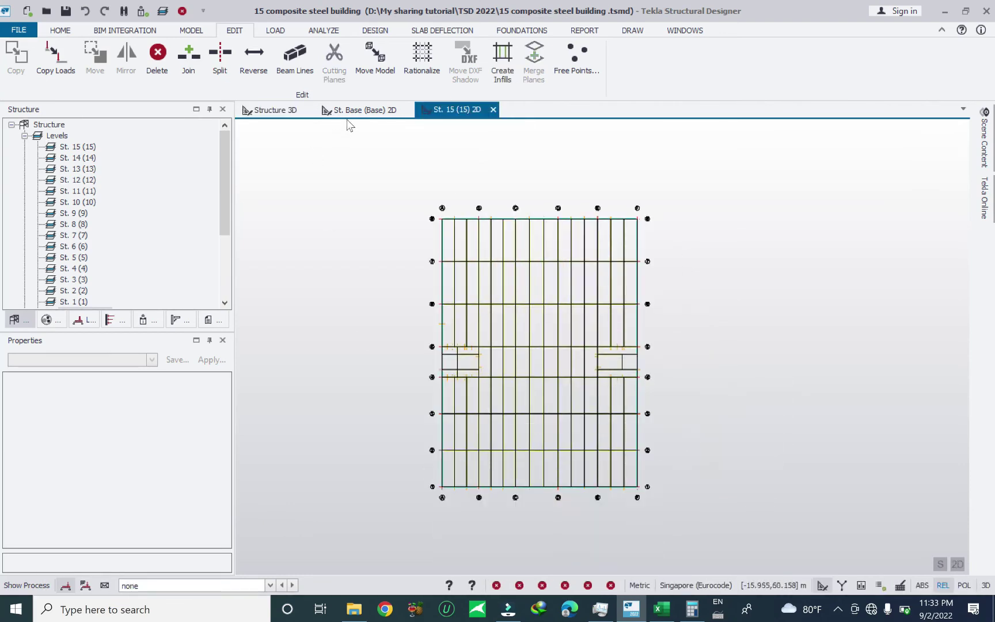
left_click(984, 127)
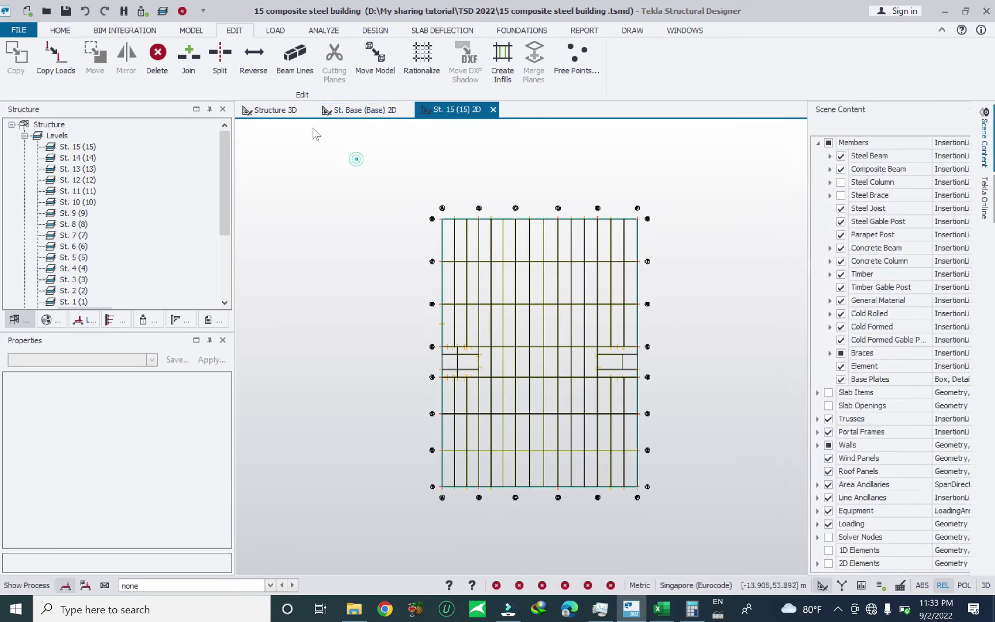
left_click(276, 31)
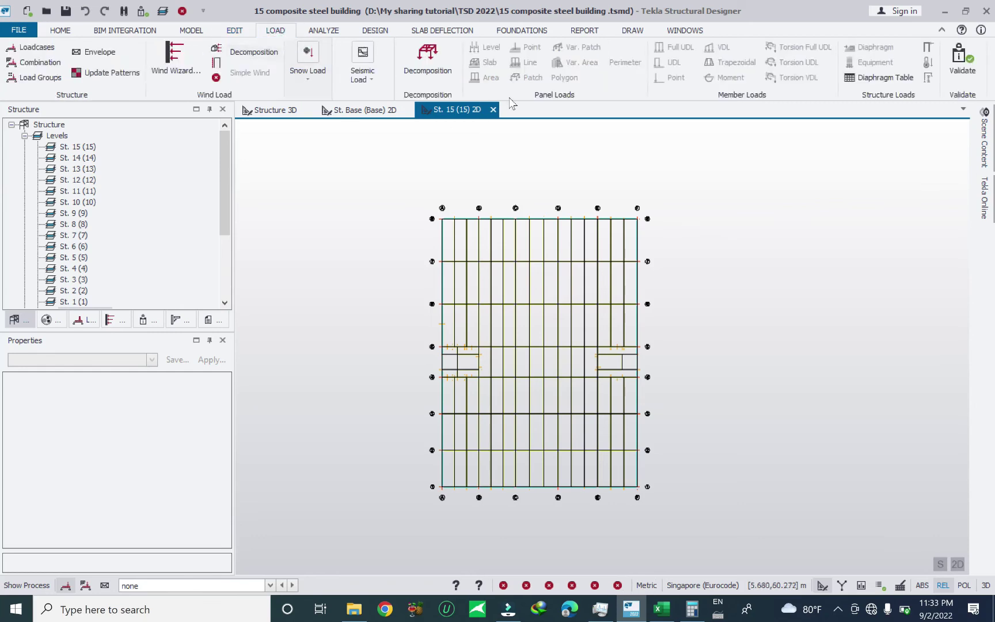
left_click(148, 585)
scroll(173, 489, "up", 10)
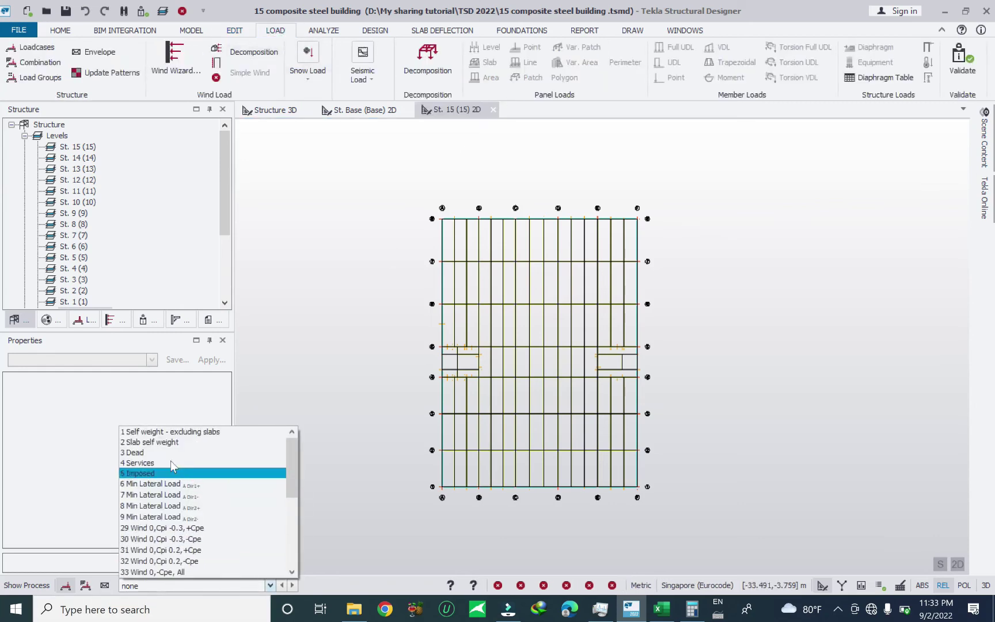
left_click(167, 452)
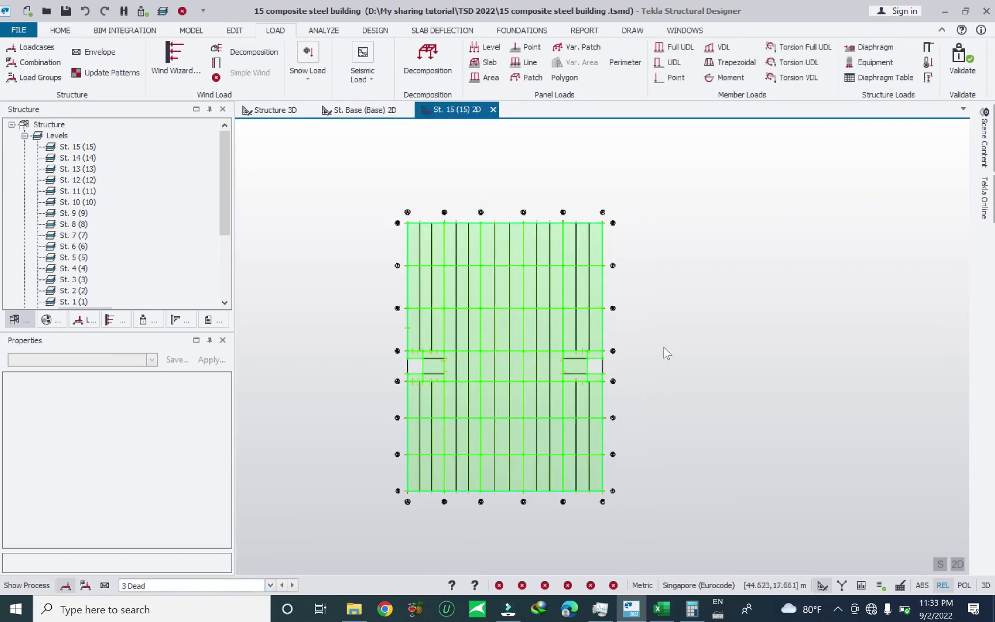
Step: Start a panel line load on the St. 15 plan and switch to a cleared Calculator to work out its value
left_click(529, 63)
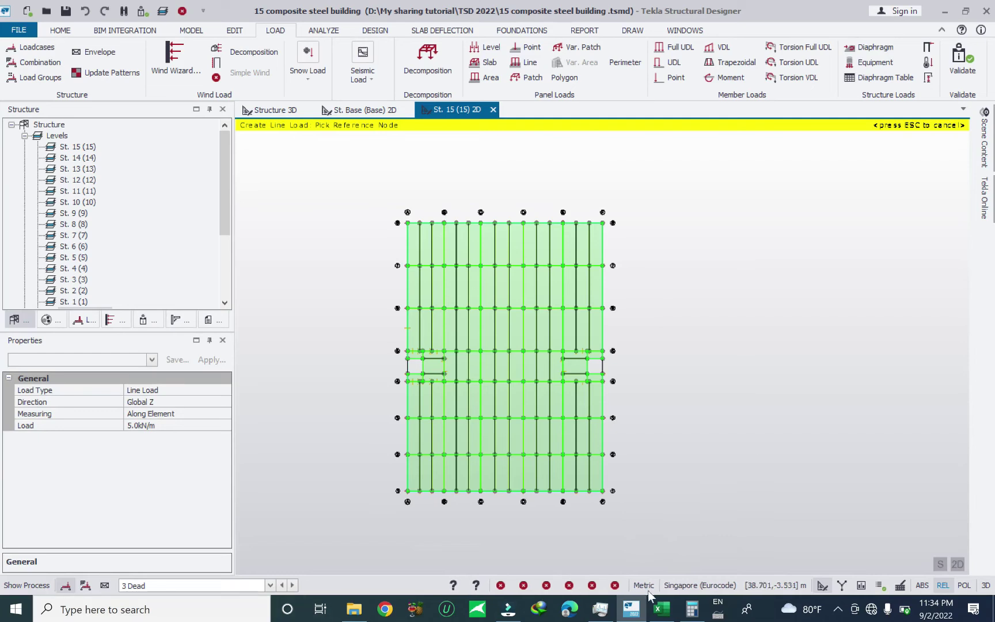
left_click(699, 615)
left_click(660, 230)
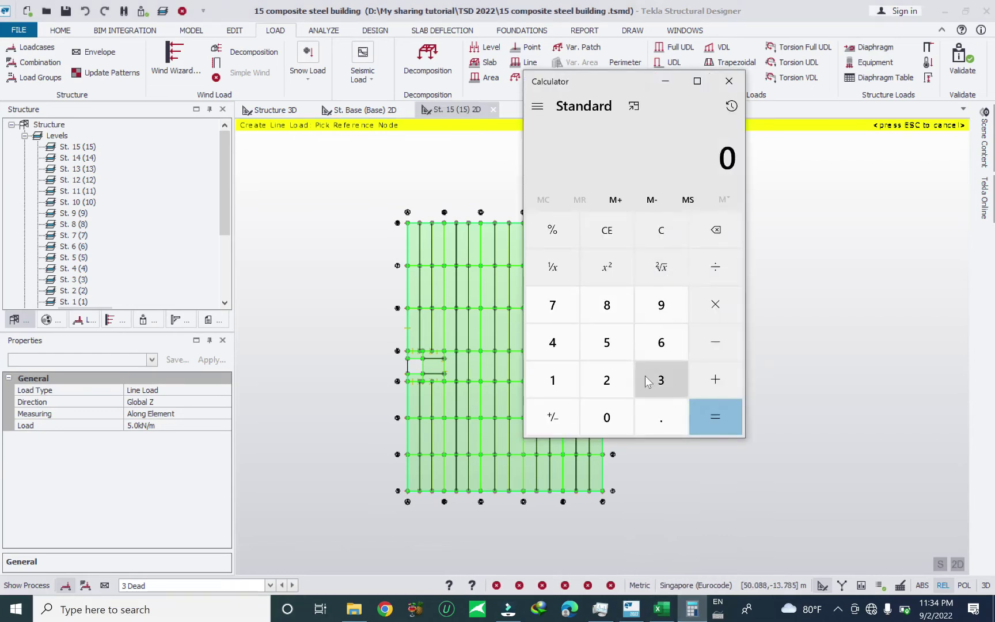
Step: Calculate 3.2 × 2.7 in the calculator to get the line load, and return to the St. 15 floor plan
left_click(552, 379)
left_click(661, 342)
left_click(715, 304)
left_click(601, 418)
left_click(661, 417)
left_click(606, 379)
left_click(715, 304)
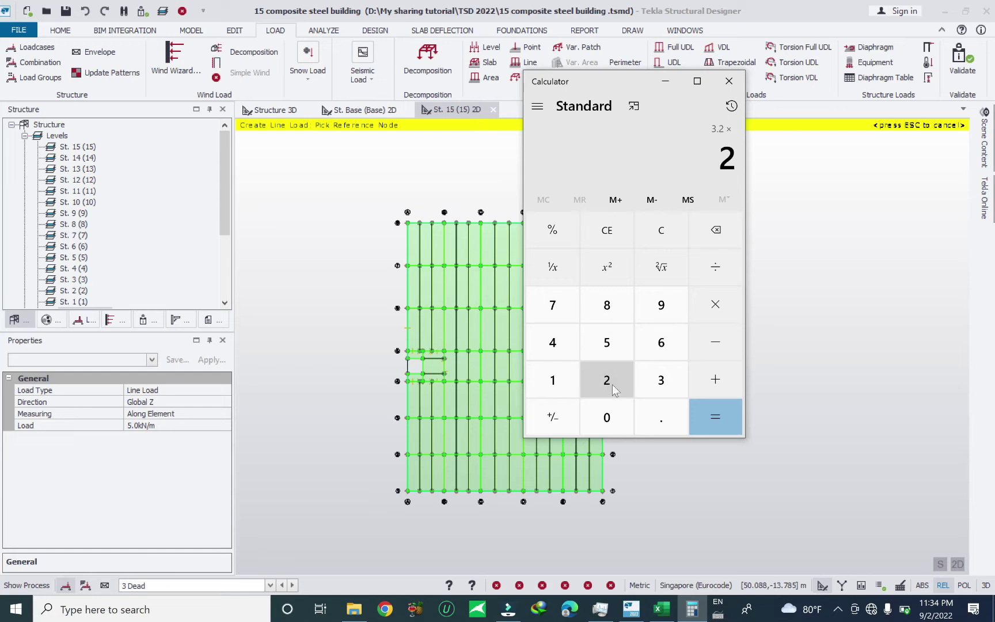
left_click(661, 417)
left_click(552, 305)
left_click(715, 417)
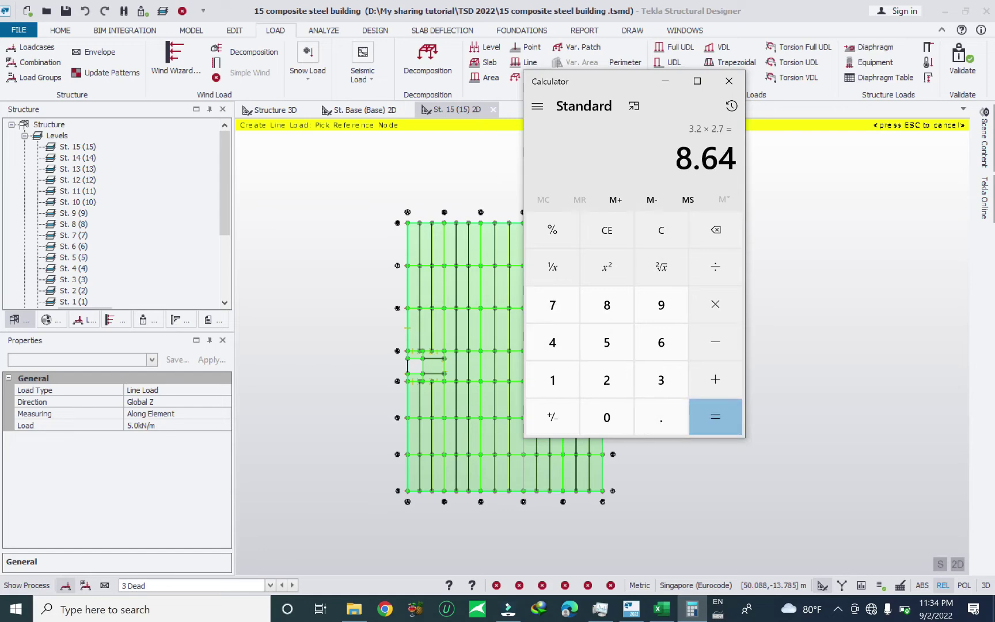
left_click(665, 81)
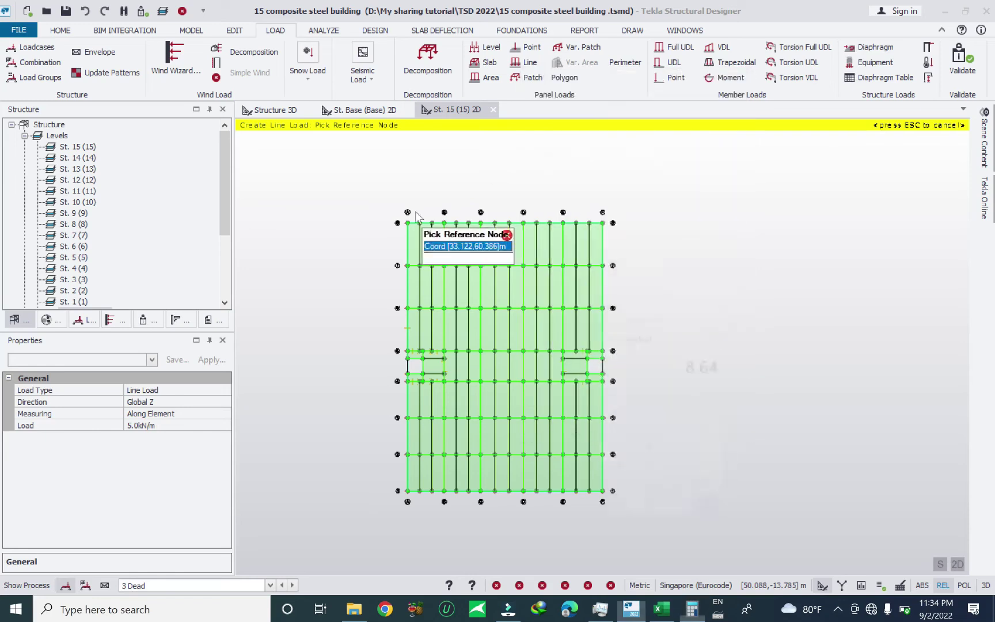
Step: Set the line load to 8.6 kN/m and apply it along gridline 8 from gridline A to F
left_click(173, 425)
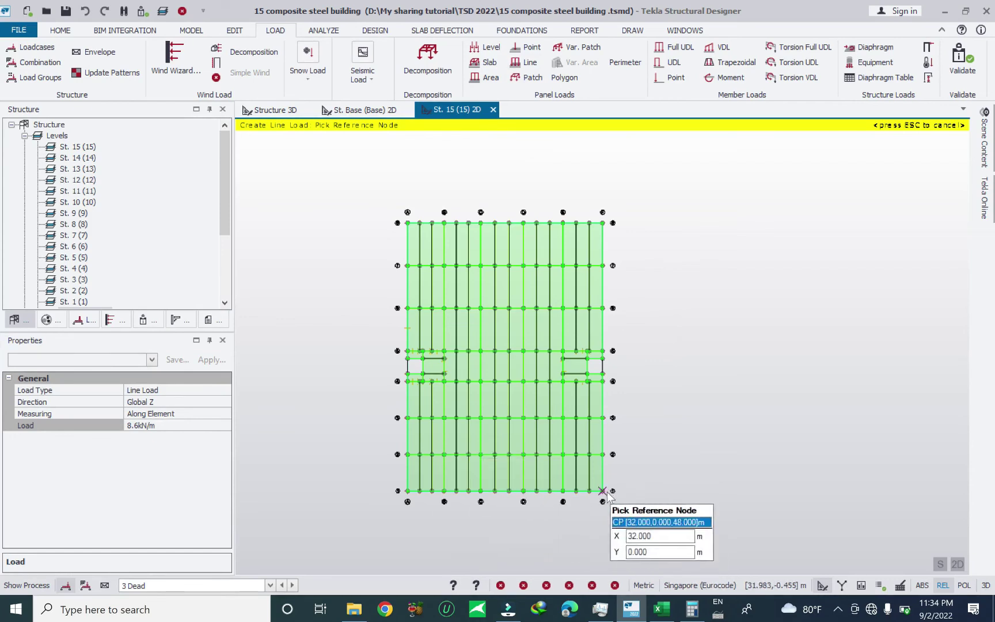
scroll(432, 302, "up", 2)
left_click(399, 197)
left_click(633, 204)
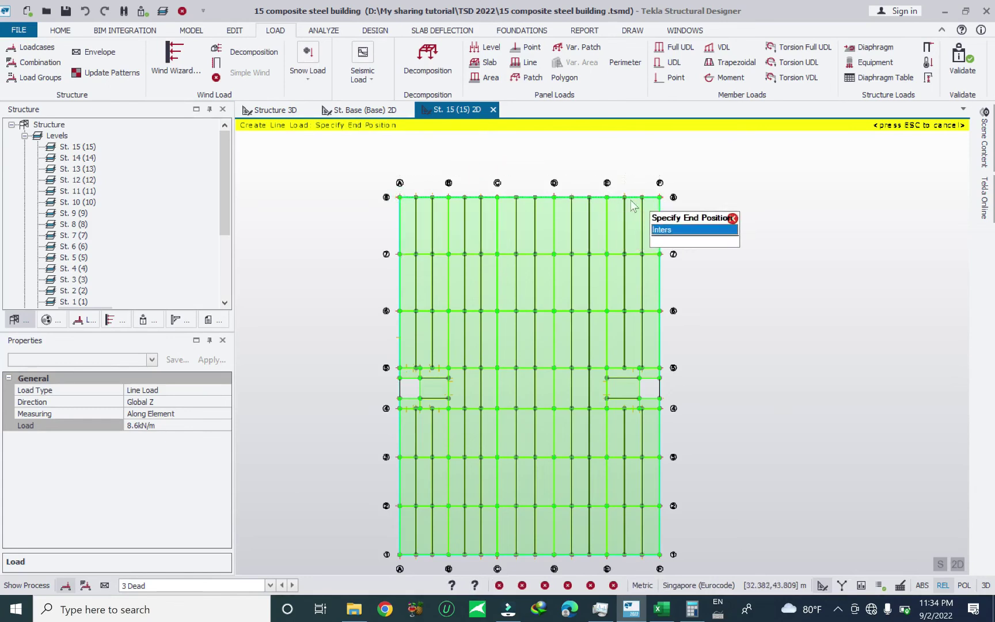
left_click(398, 197)
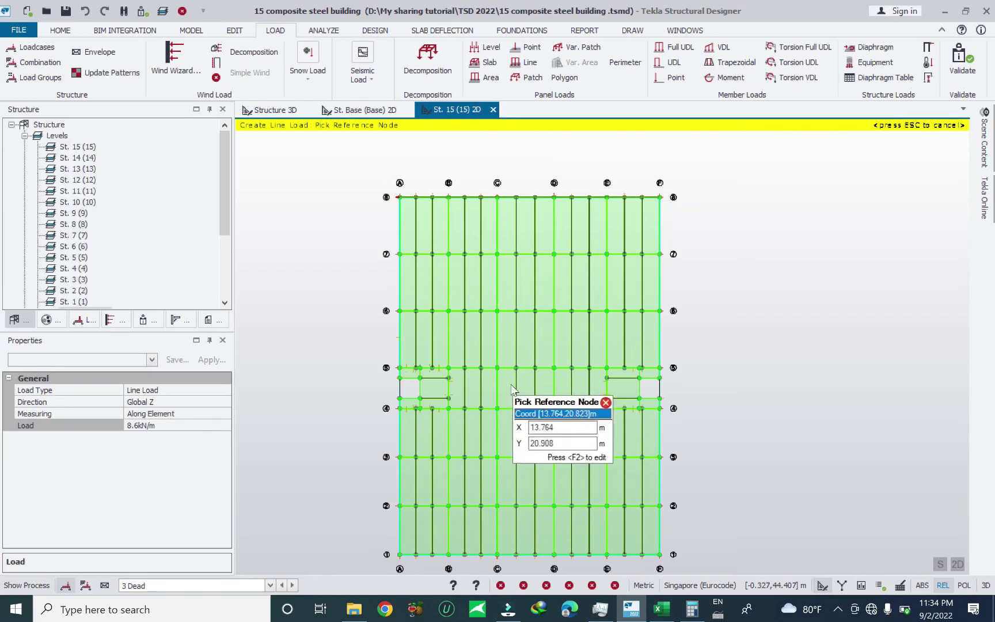
Step: Apply the 8.6 kN/m line load along gridline 1 between gridlines A and F
scroll(453, 219, "up", 5)
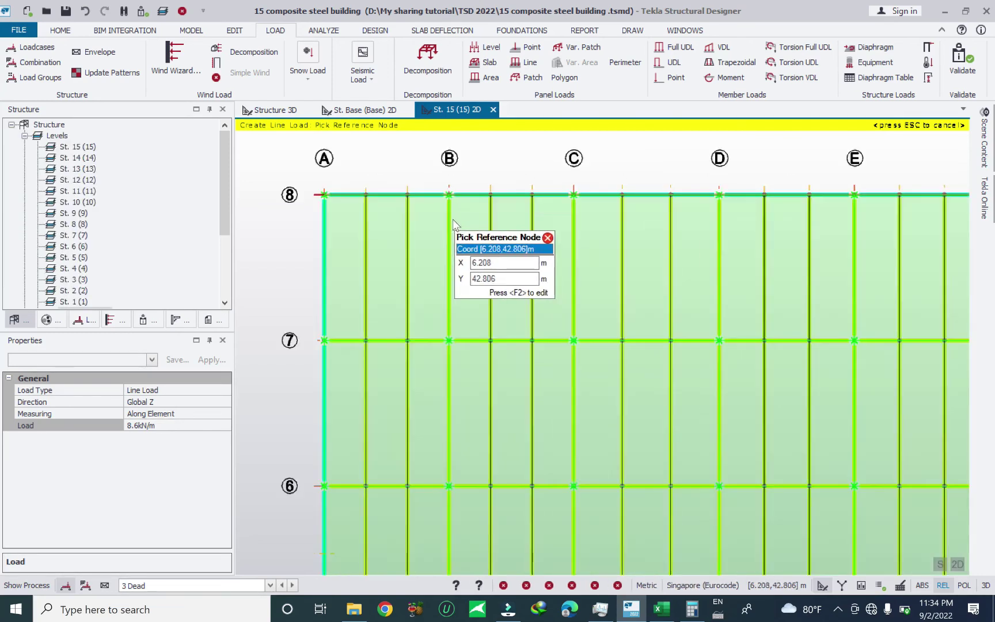
scroll(453, 219, "down", 5)
left_click(402, 388)
left_click(614, 388)
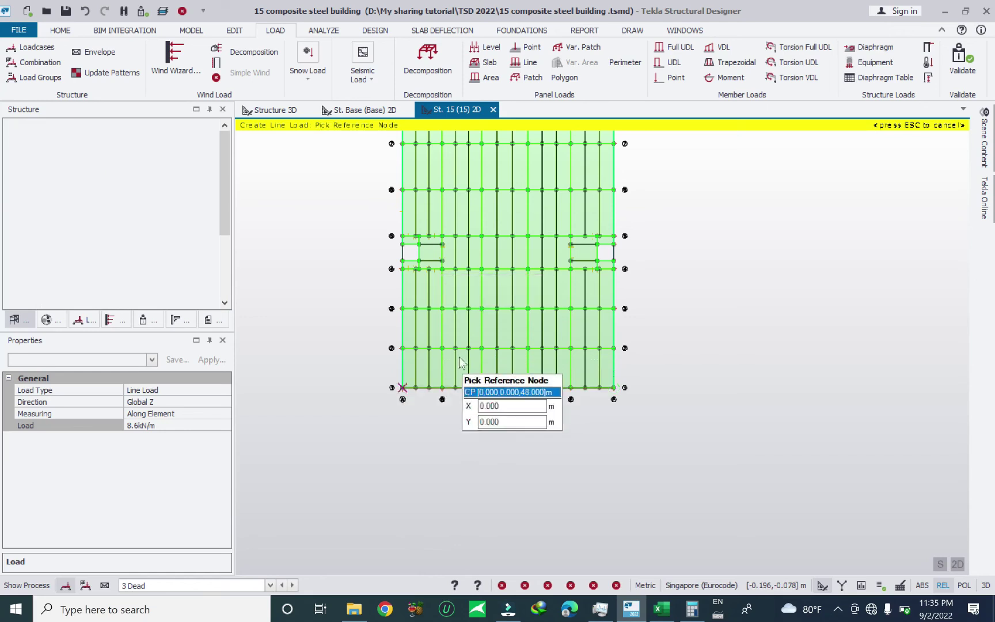
Step: Apply the 8.6 kN/m line load along gridlines A and F, from gridline 1 to the core openings near gridline 4
scroll(403, 455, "up", 2)
left_click(394, 456)
scroll(393, 300, "up", 1)
scroll(393, 301, "up", 1)
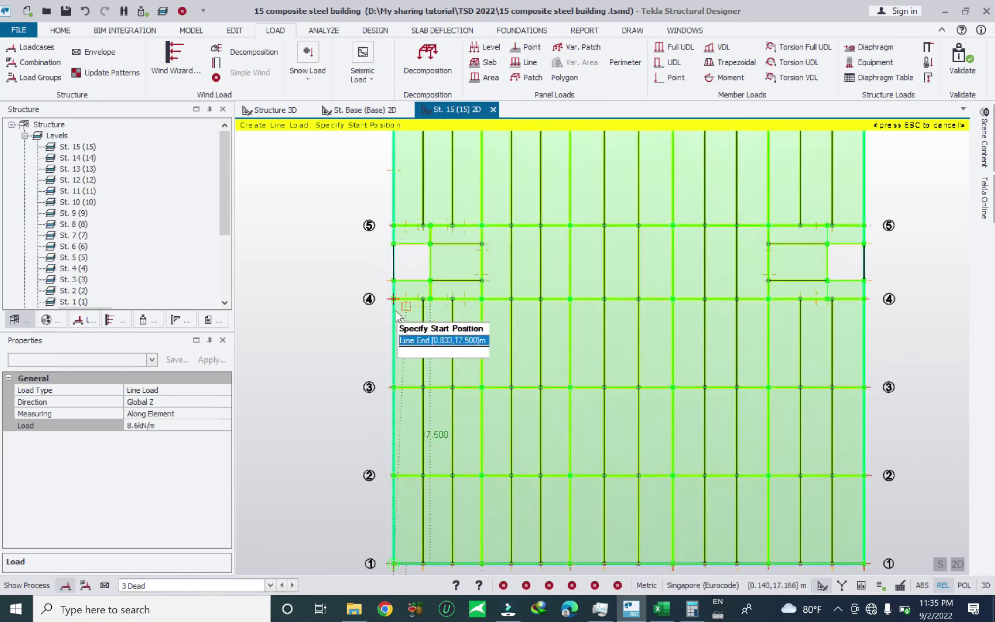
left_click(394, 300)
scroll(394, 333, "down", 1)
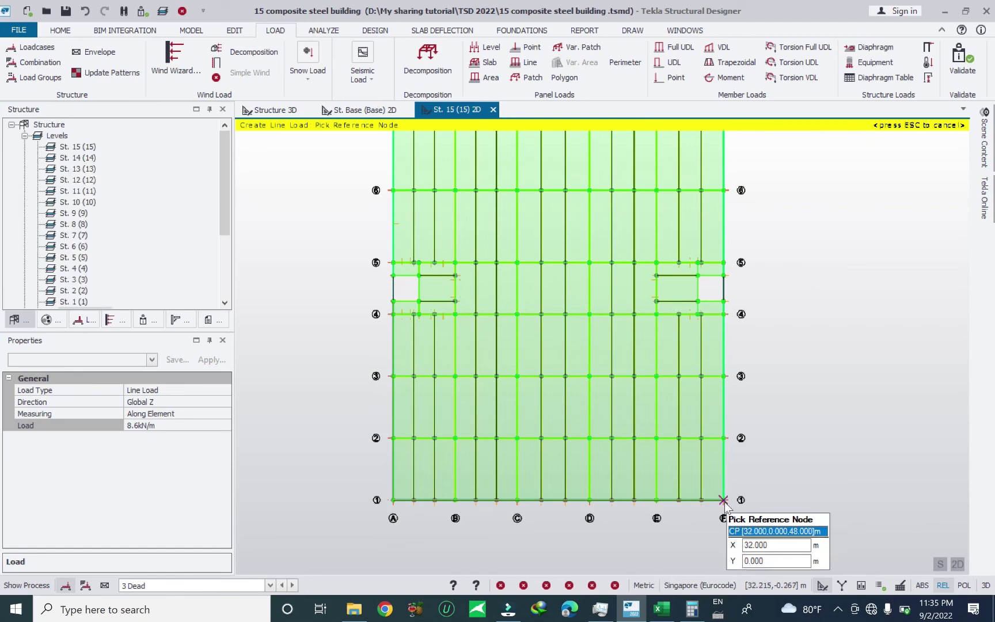
left_click(724, 500)
left_click(723, 301)
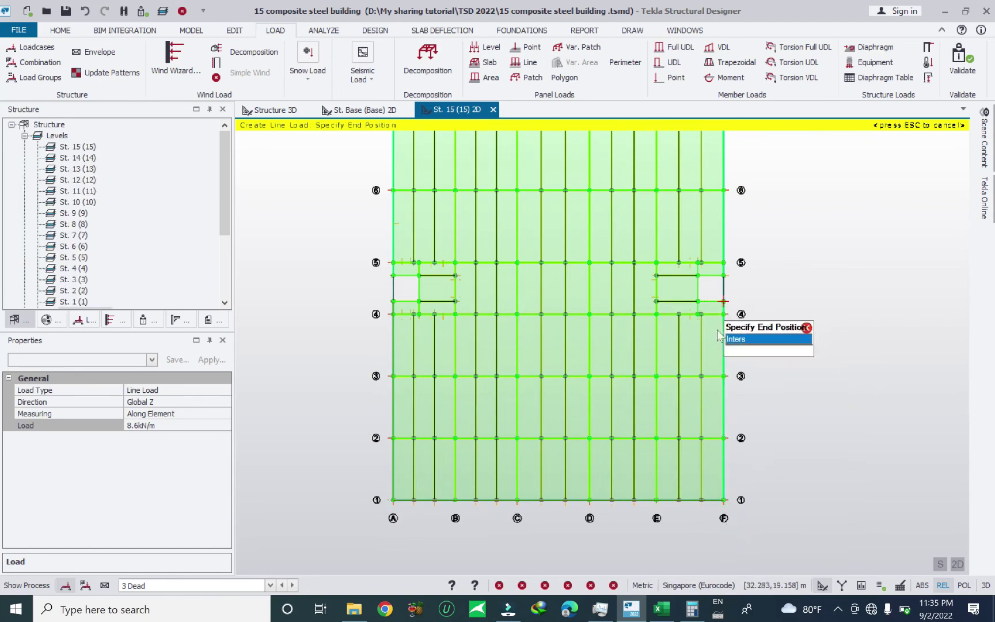
left_click(728, 384)
Step: Apply the 8.6 kN/m line load along gridlines A and F, between gridline 8 and the core openings near gridline 5
middle_click_drag(469, 233, 433, 441)
left_click(358, 466)
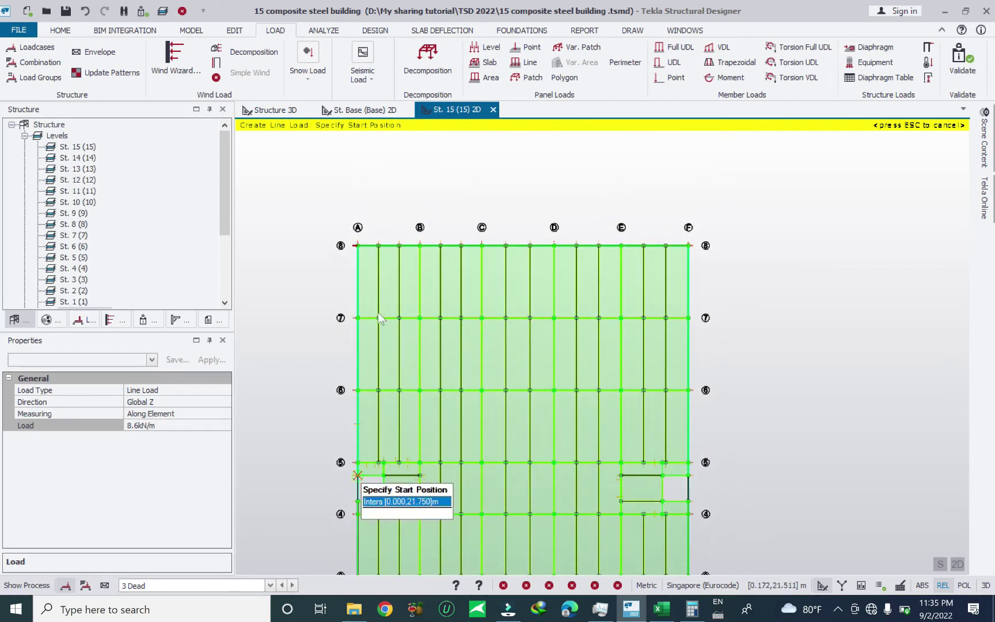
left_click(358, 245)
left_click(358, 476)
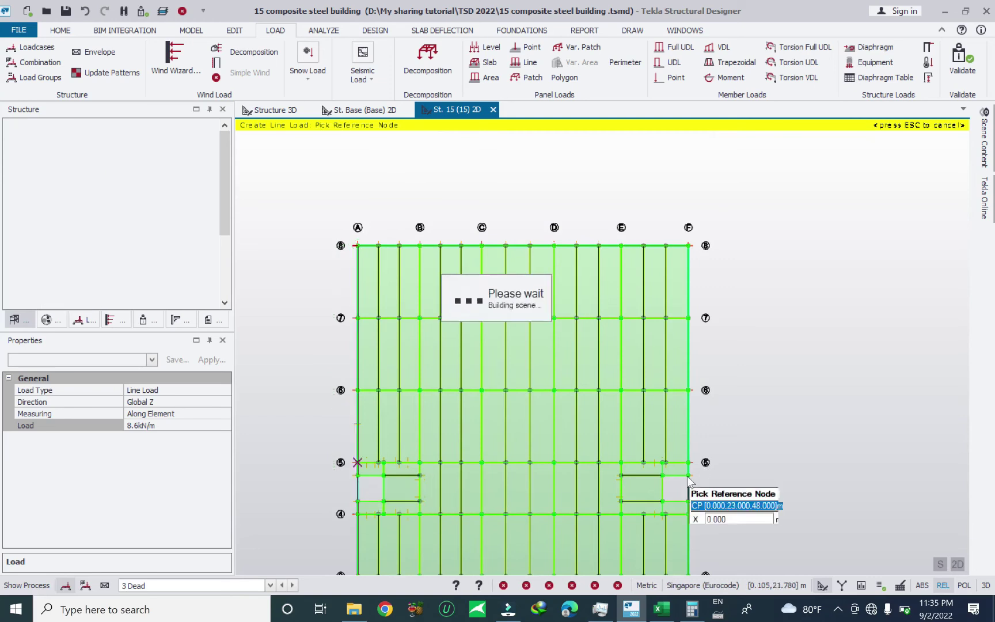
left_click(687, 475)
left_click(688, 246)
left_click(687, 475)
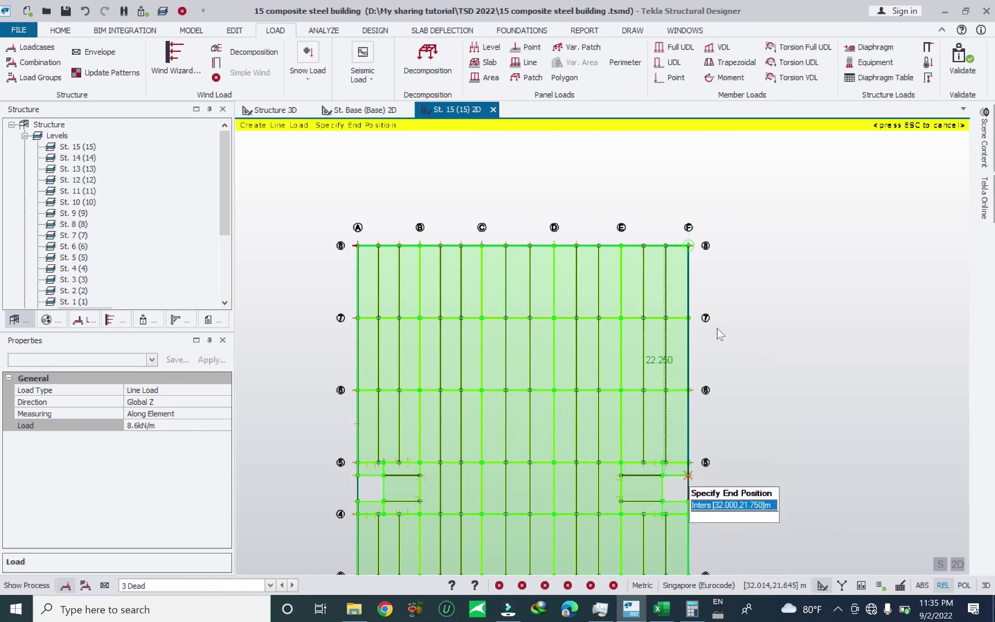
scroll(552, 384, "down", 5)
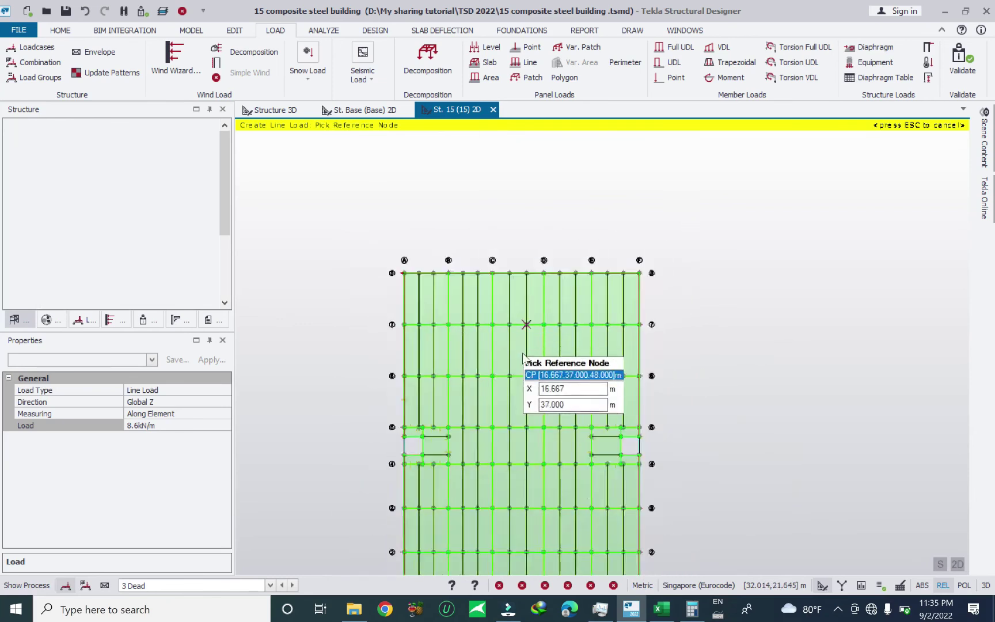
scroll(552, 374, "up", 3)
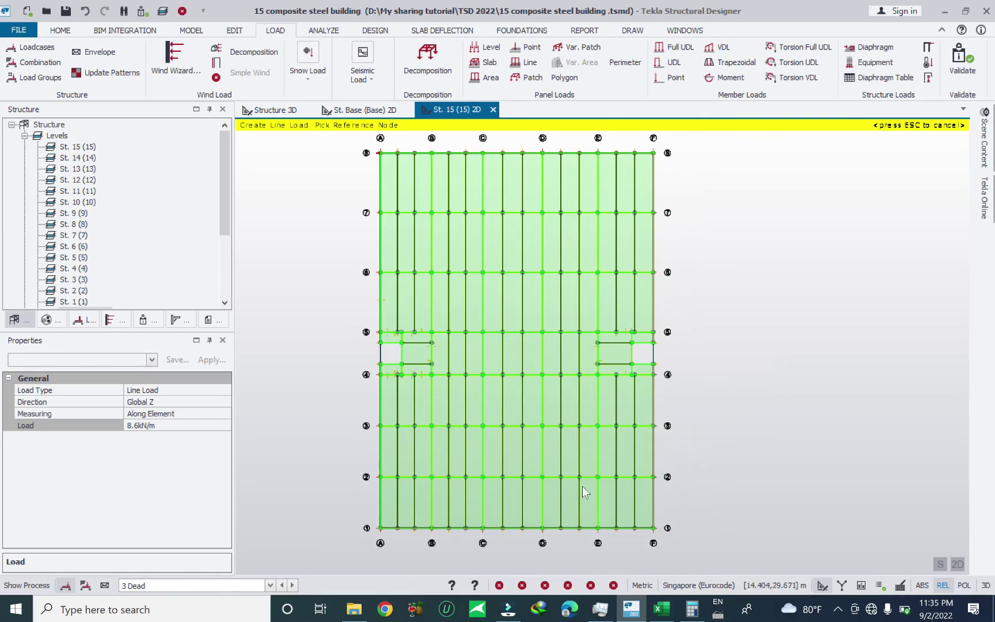
Step: Switch to the calculator and divide the 8.64 result by 2 for the interior wall load
left_click(691, 609)
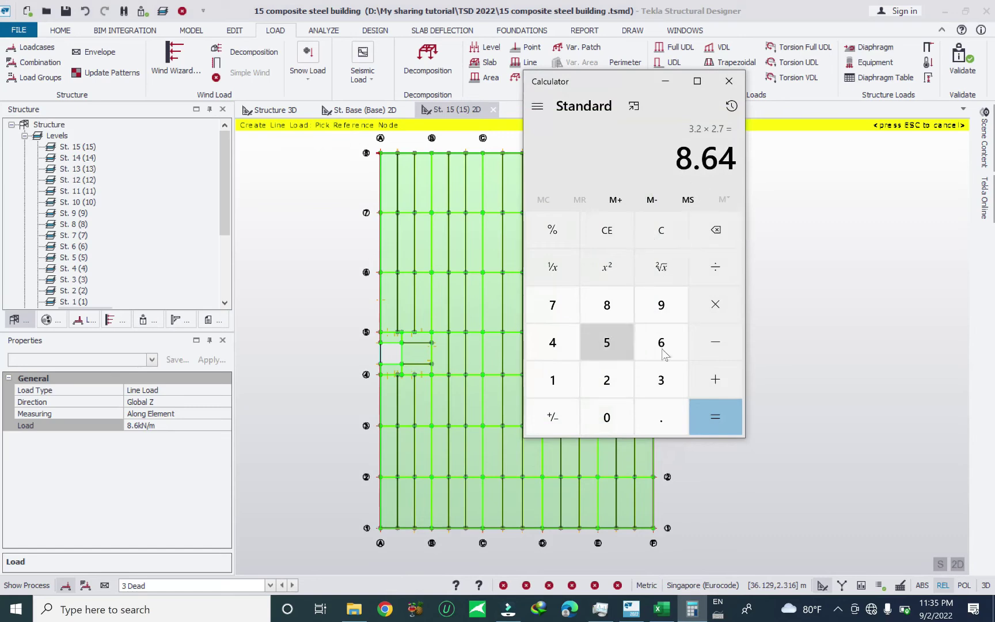
left_click(715, 266)
left_click(606, 380)
left_click(708, 414)
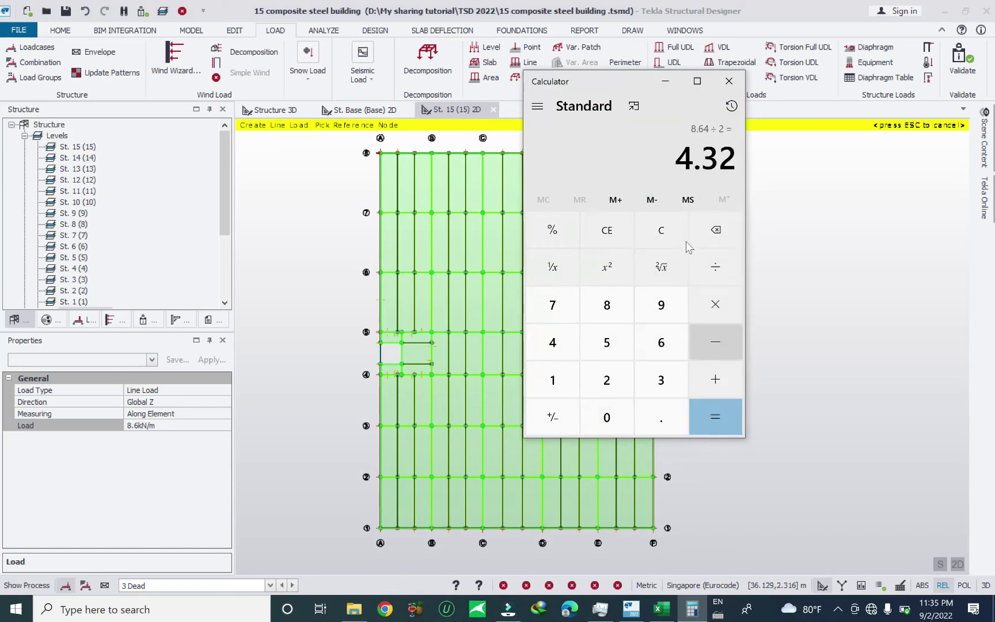
Step: Set the line load to 4.3 kN/m and apply it along gridlines C and D between gridlines 1 and 8
left_click(165, 426)
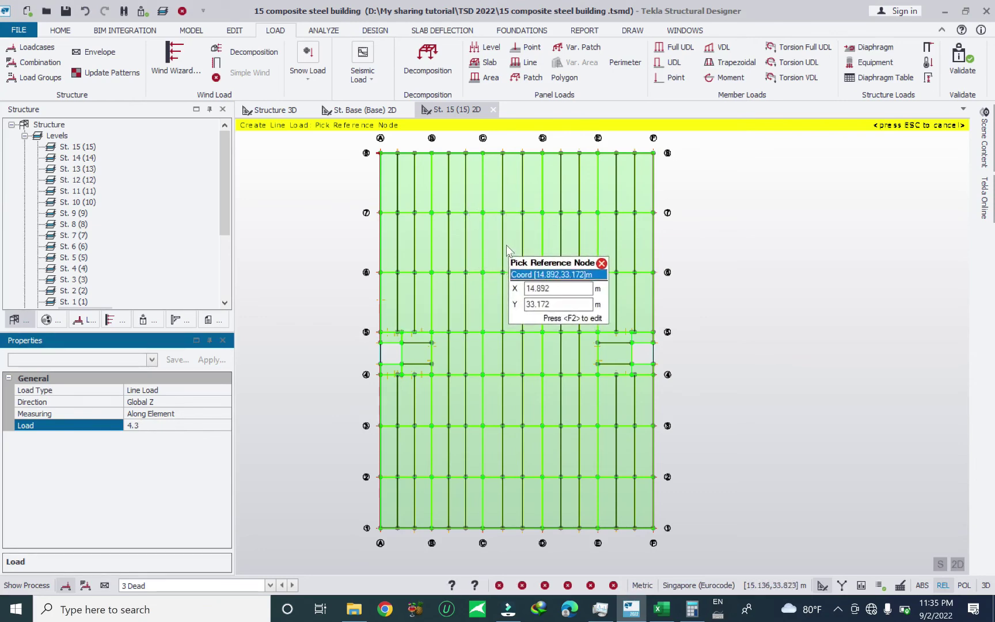
left_click(481, 153)
left_click(482, 528)
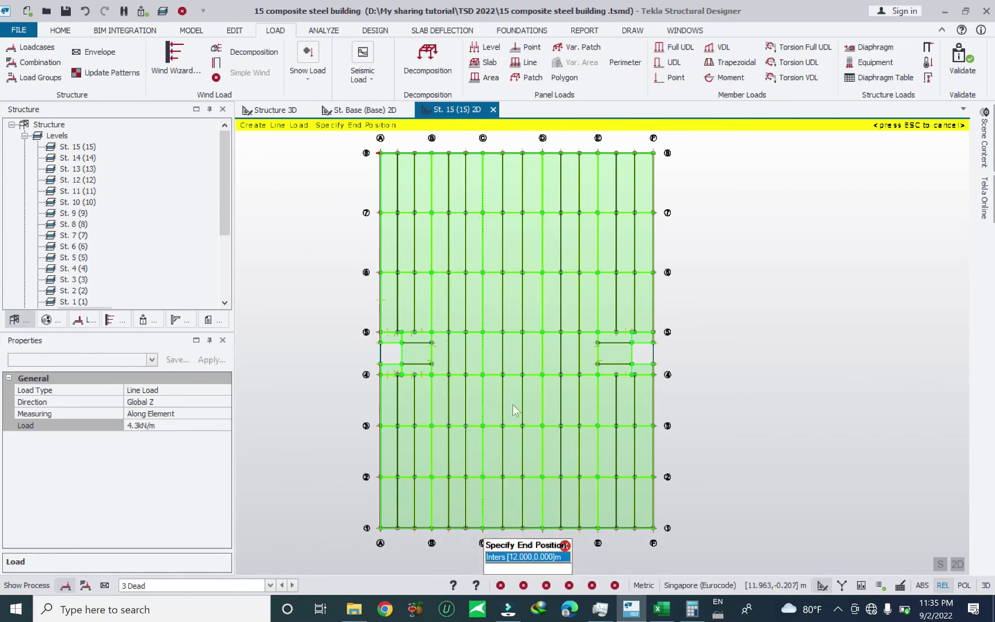
left_click(525, 156)
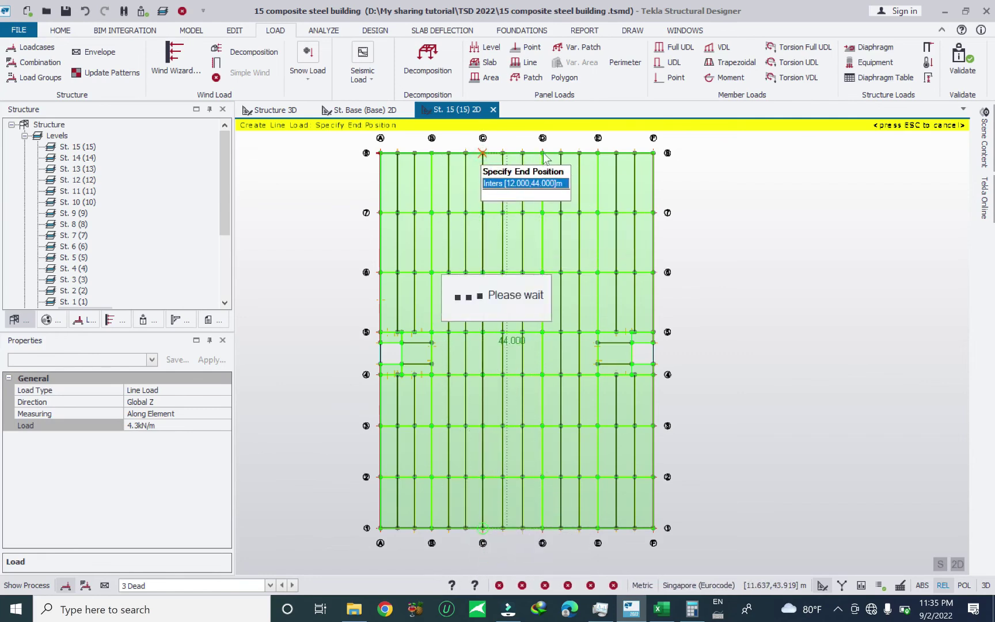
left_click(542, 153)
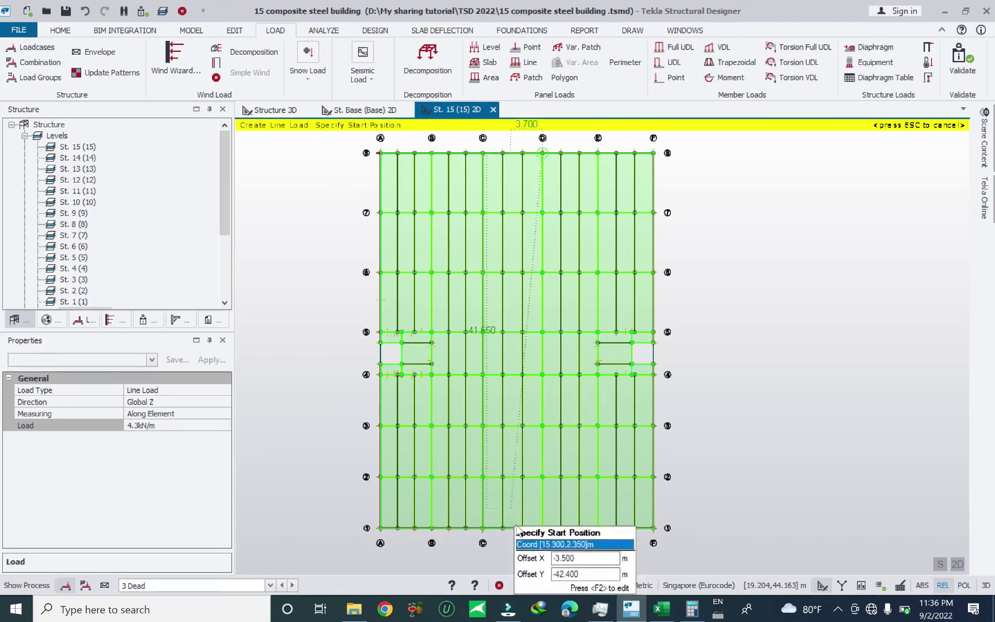
left_click(544, 533)
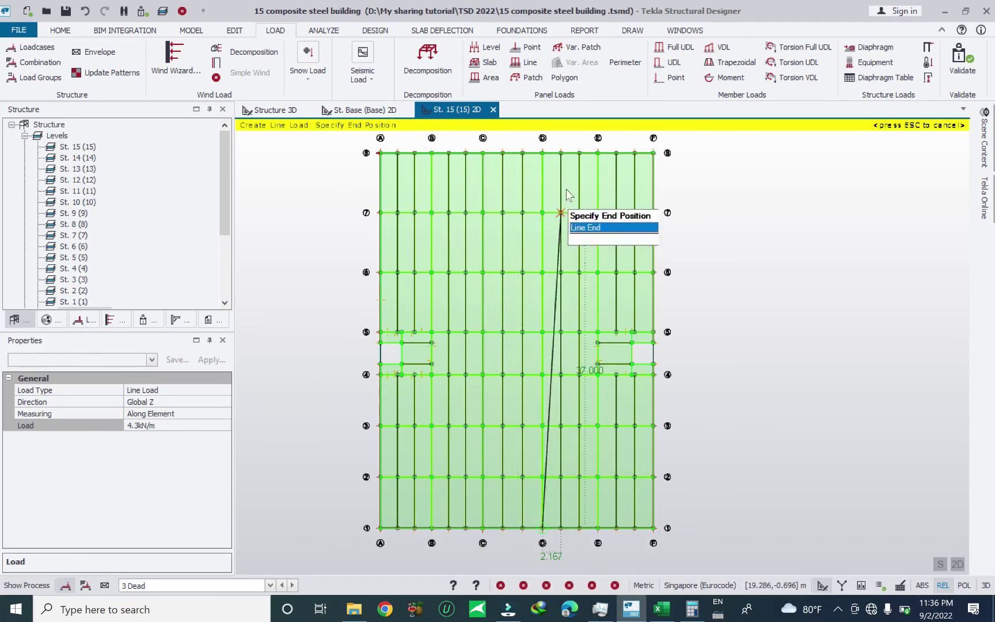
left_click(542, 153)
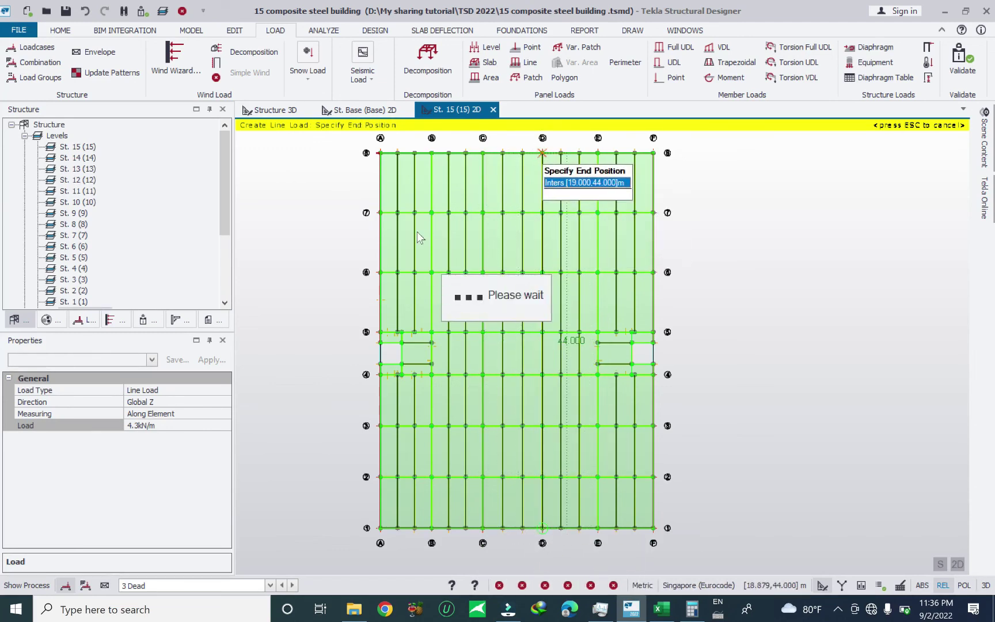
Step: Apply the 4.3 kN/m line load along gridlines 6 and 3 between gridlines A and F
left_click(380, 273)
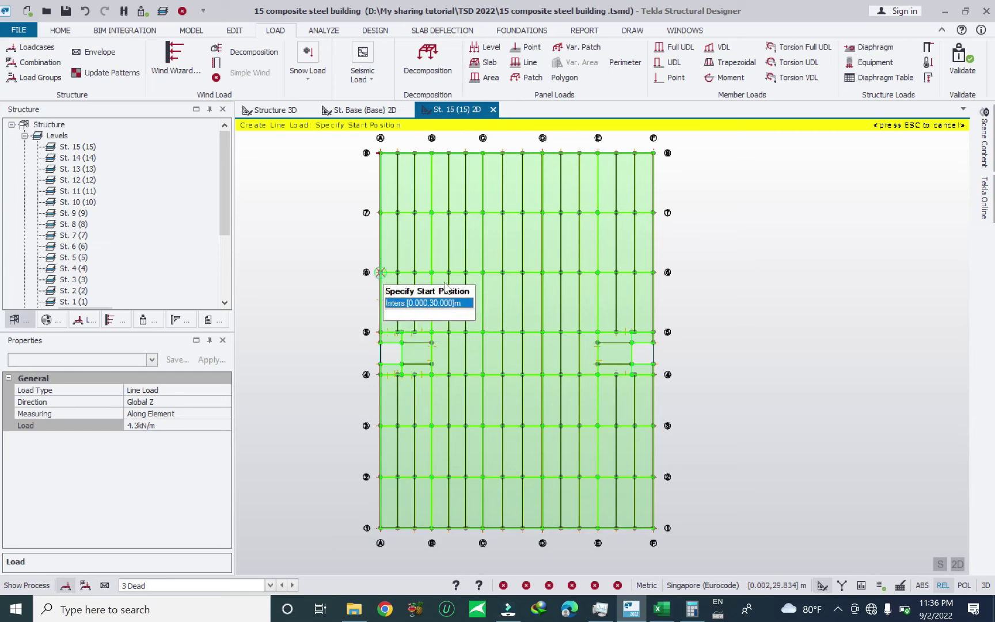
left_click(652, 272)
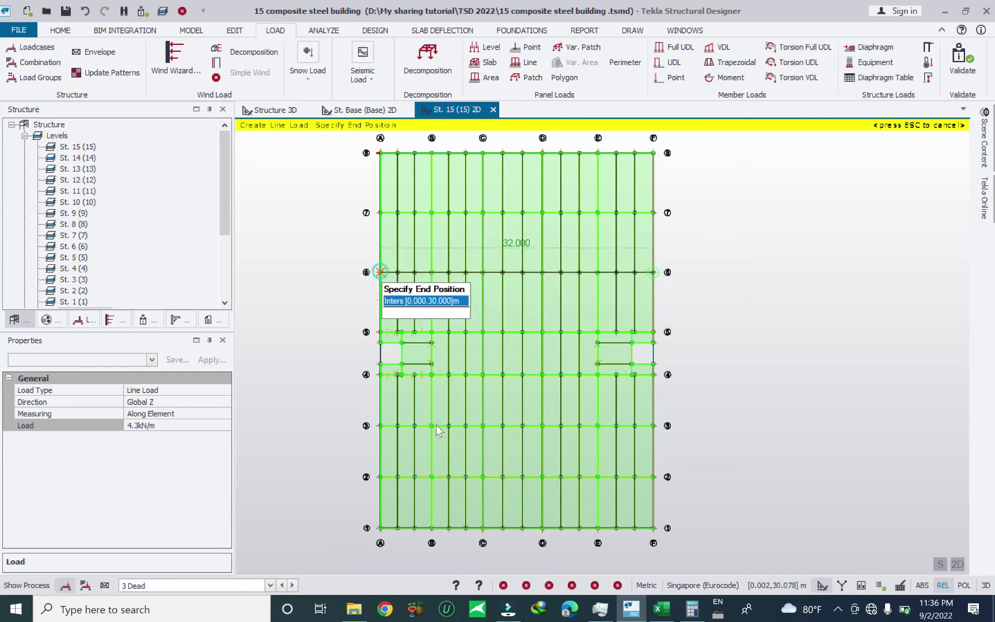
key("Return")
left_click(381, 426)
left_click(653, 426)
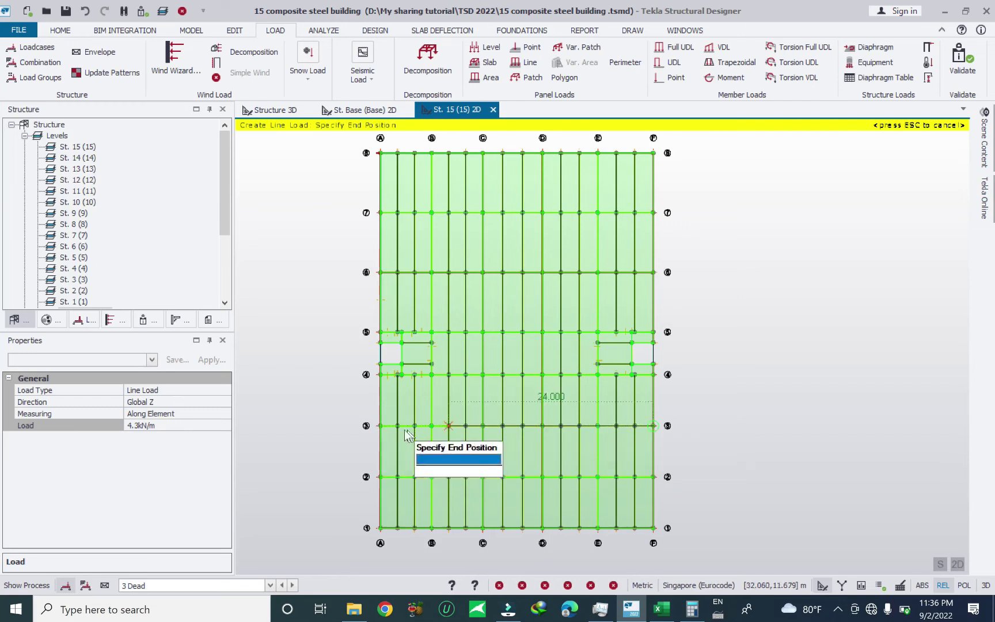
left_click(384, 427)
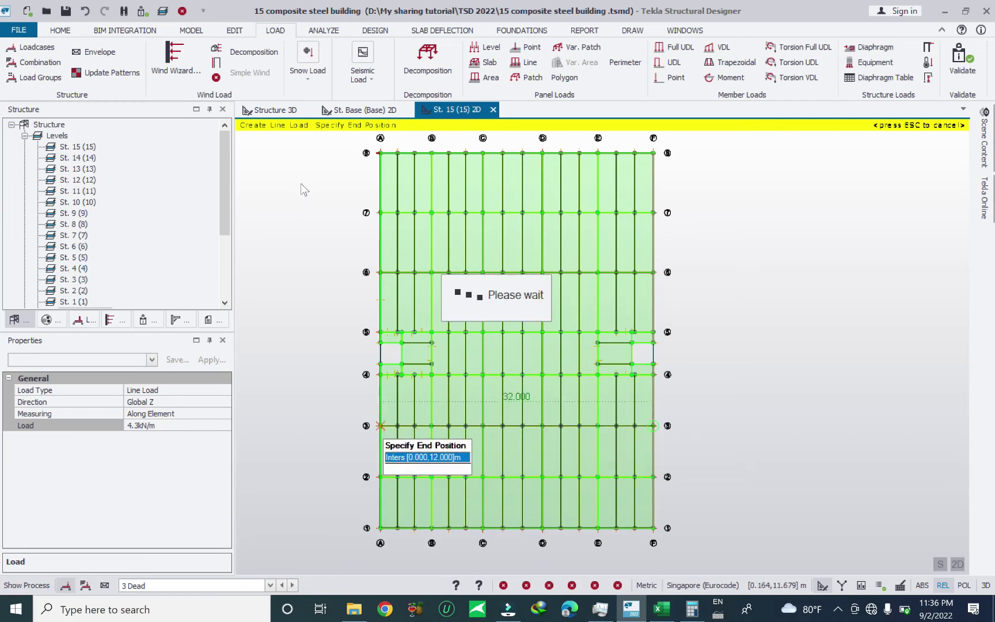
Step: End the line load command, show the 3 Dead loadcase in the Structure 3D view and examine the loads on the top storeys
key("Escape")
left_click(270, 109)
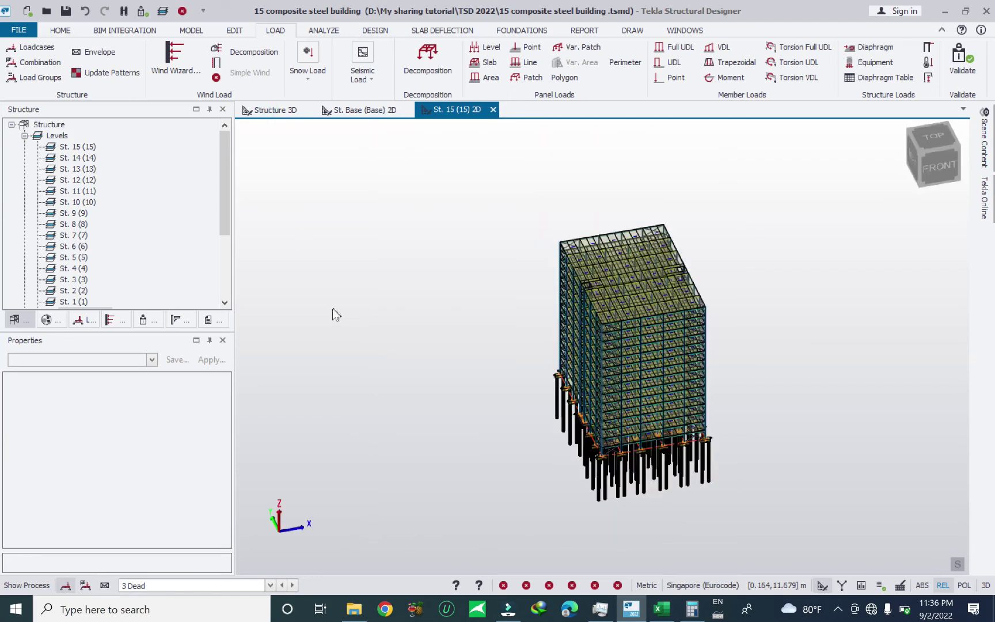
middle_click_drag(645, 451, 250, 546)
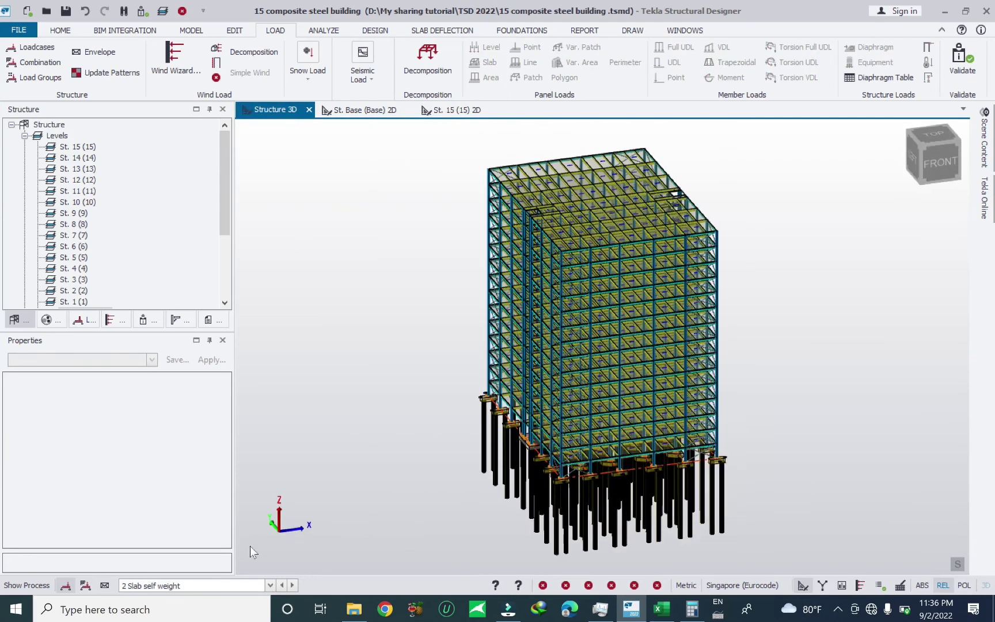
left_click(182, 584)
left_click(173, 453)
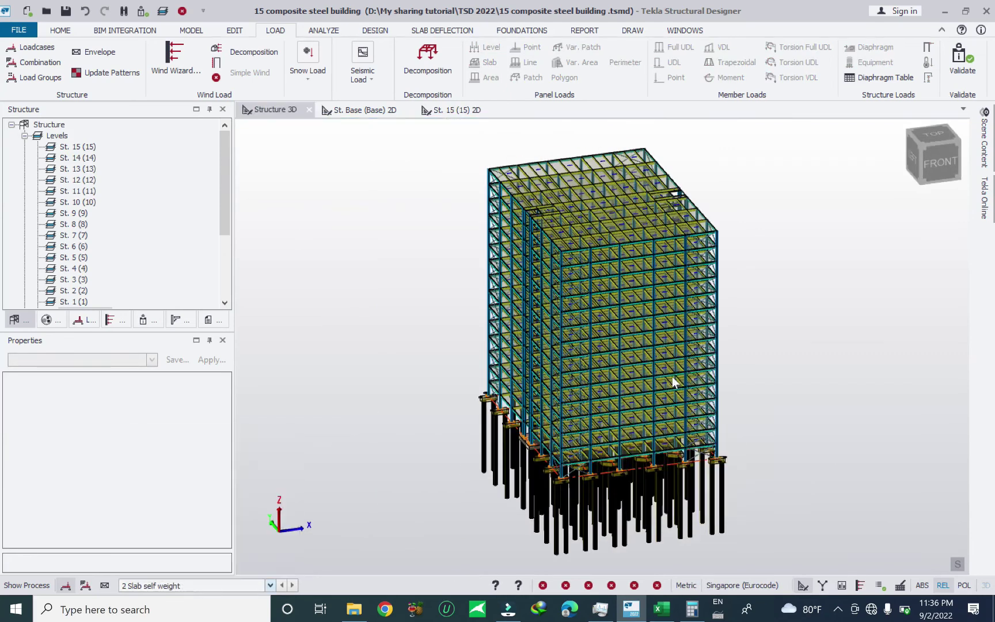
scroll(785, 402, "up", 5)
middle_click_drag(749, 375, 546, 393)
scroll(634, 322, "up", 5)
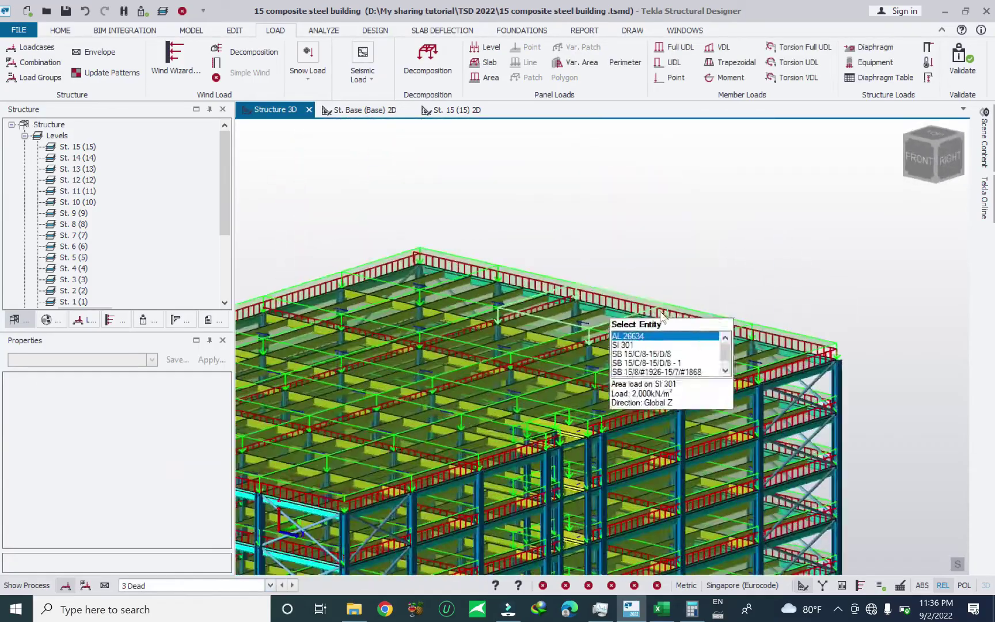
scroll(601, 312, "up", 5)
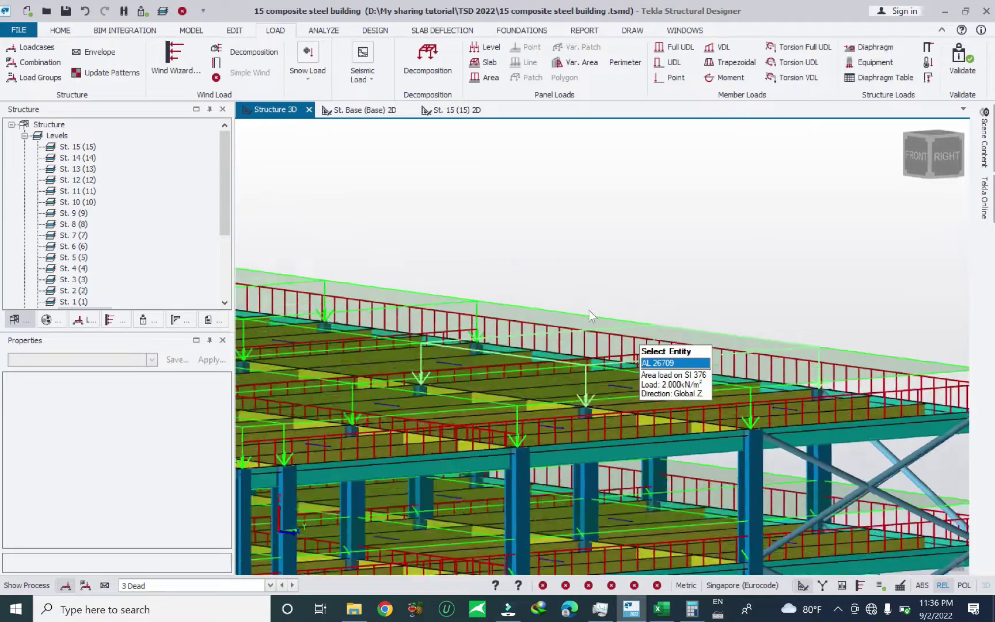
scroll(595, 323, "down", 5)
Step: Hide the area element loads in the 3D scene by turning off Area Element in the loading display settings
left_click(984, 141)
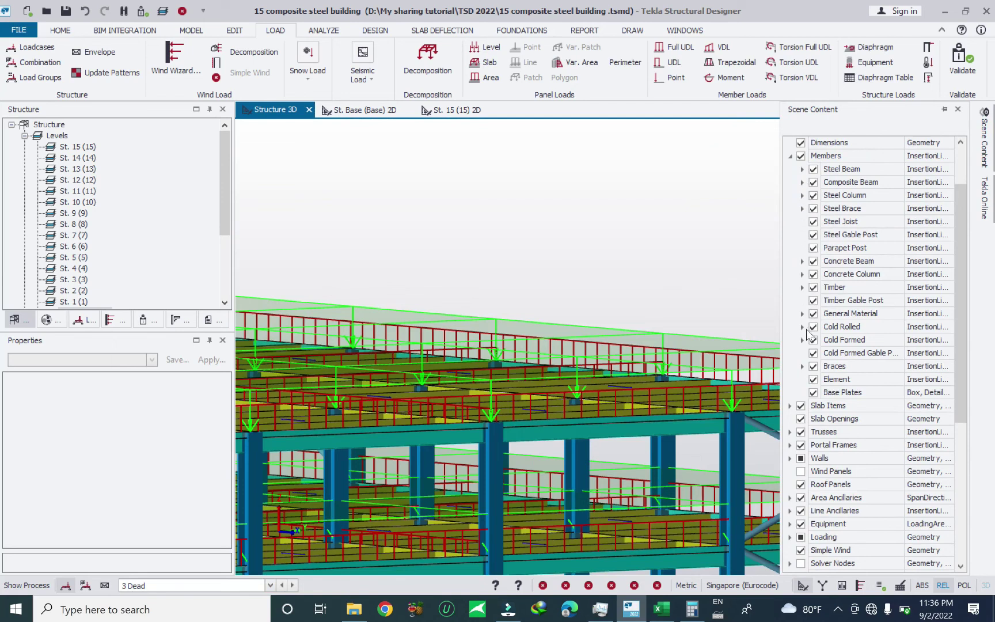
scroll(801, 438, "up", 2)
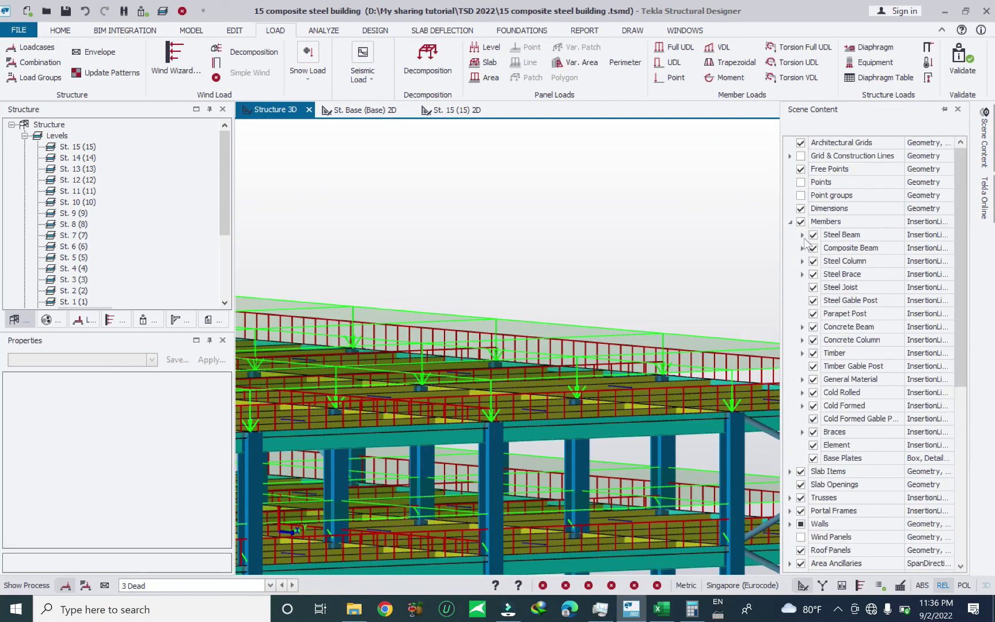
left_click(790, 225)
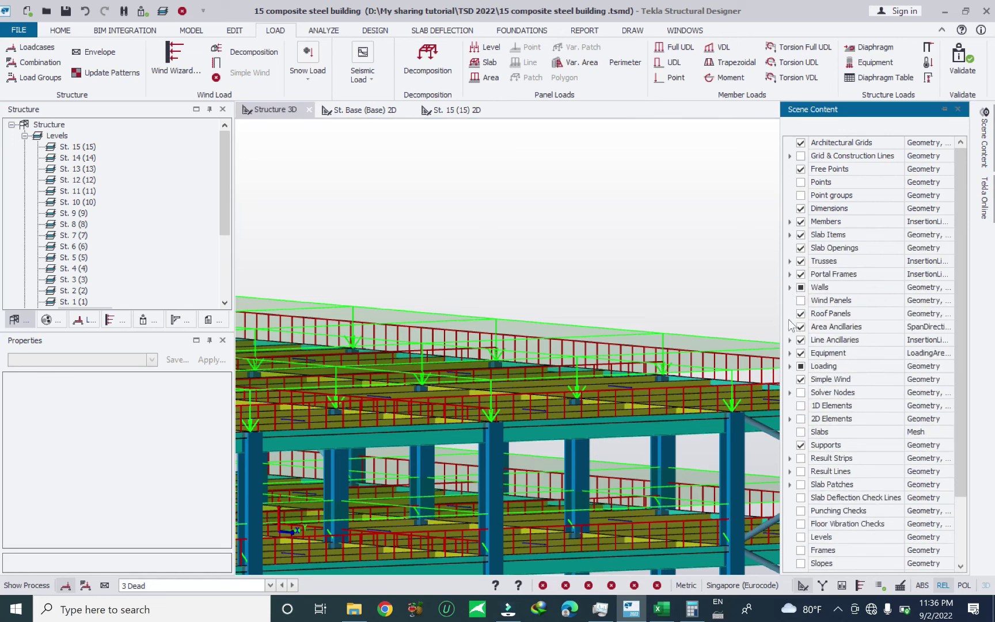
left_click(789, 366)
scroll(858, 381, "down", 2)
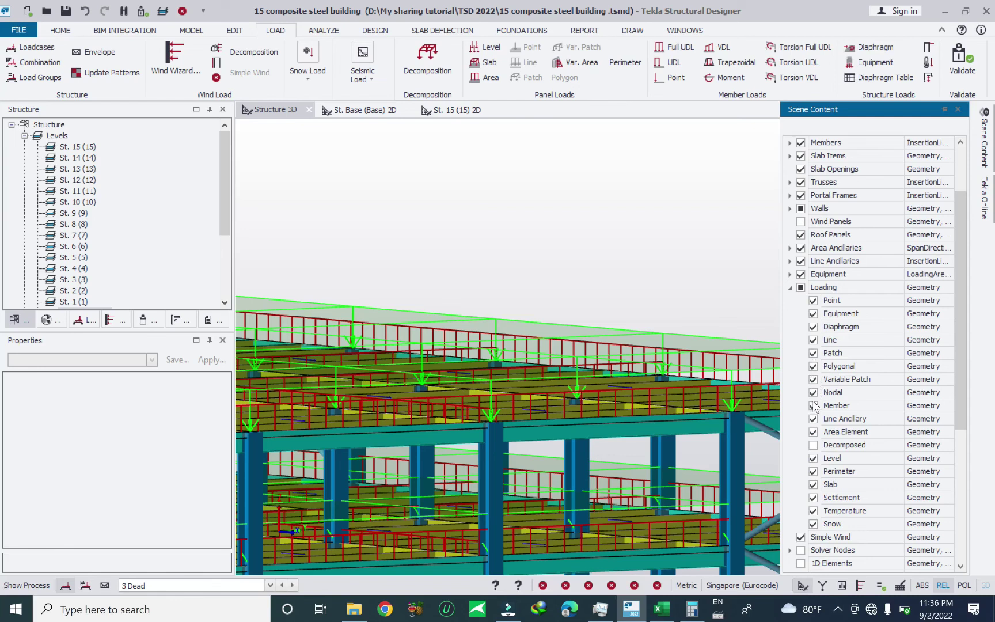
left_click(813, 432)
Step: Inspect the properties of the wall line load along the roof edge, clear the selection and view the loads on all storeys
middle_click_drag(688, 308, 694, 266)
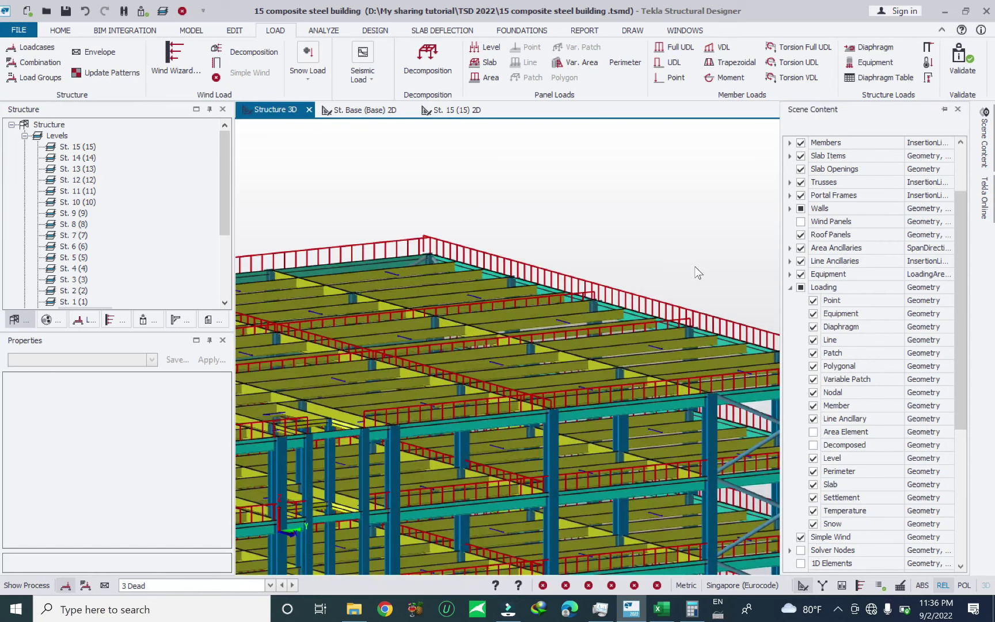
left_click(657, 300)
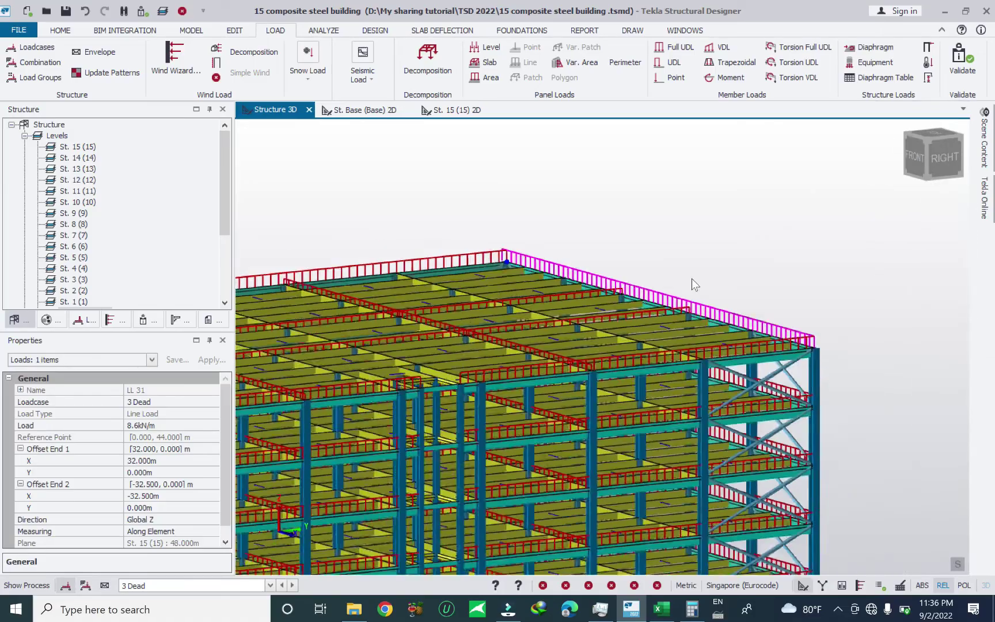
key("Escape")
middle_click_drag(637, 376, 719, 432)
scroll(578, 383, "down", 5)
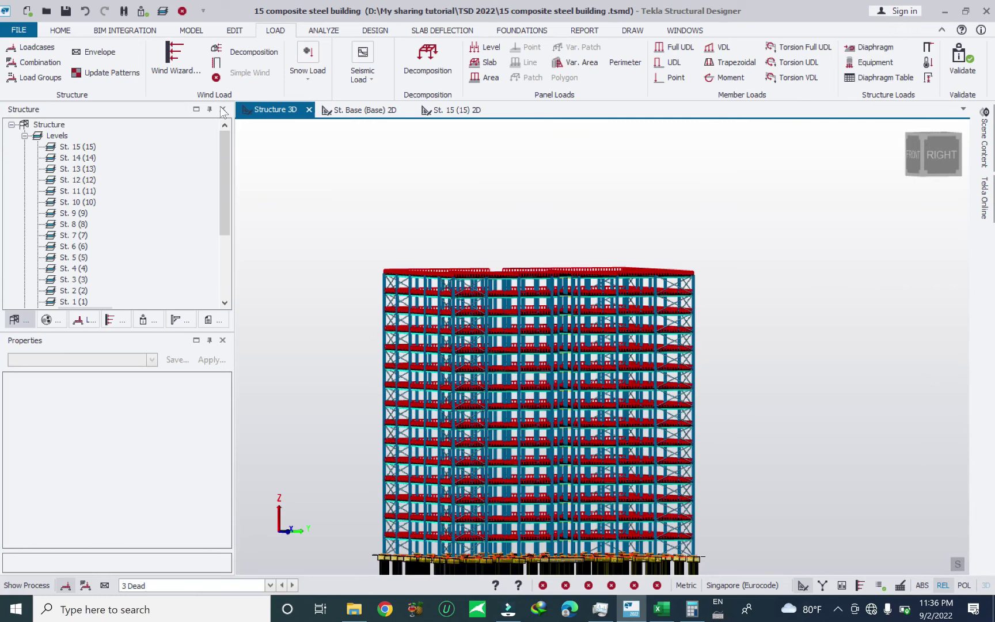
Step: Save the building model with the applied wall loads
left_click(19, 30)
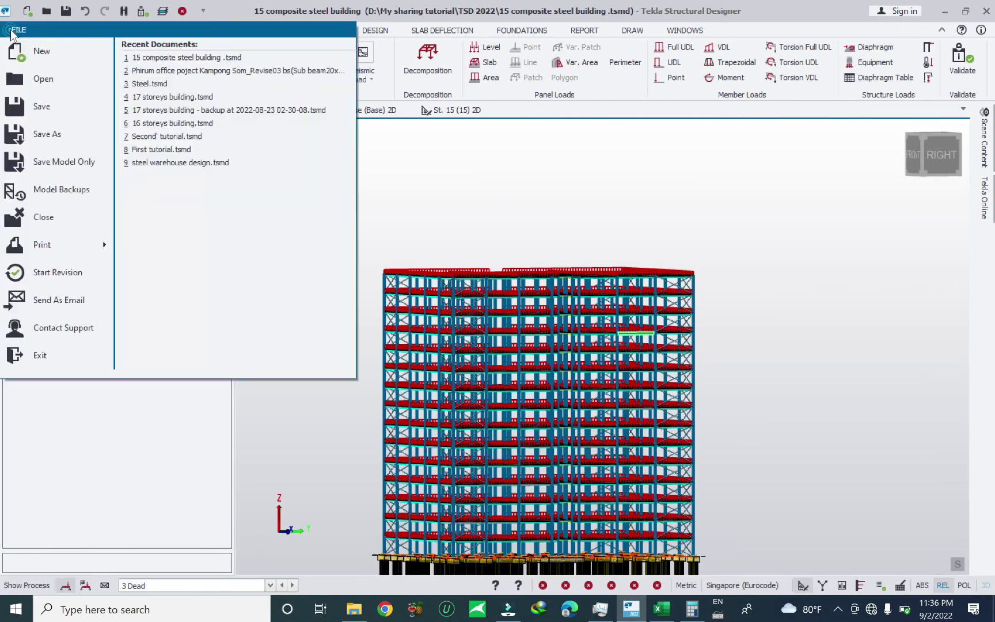
left_click(43, 107)
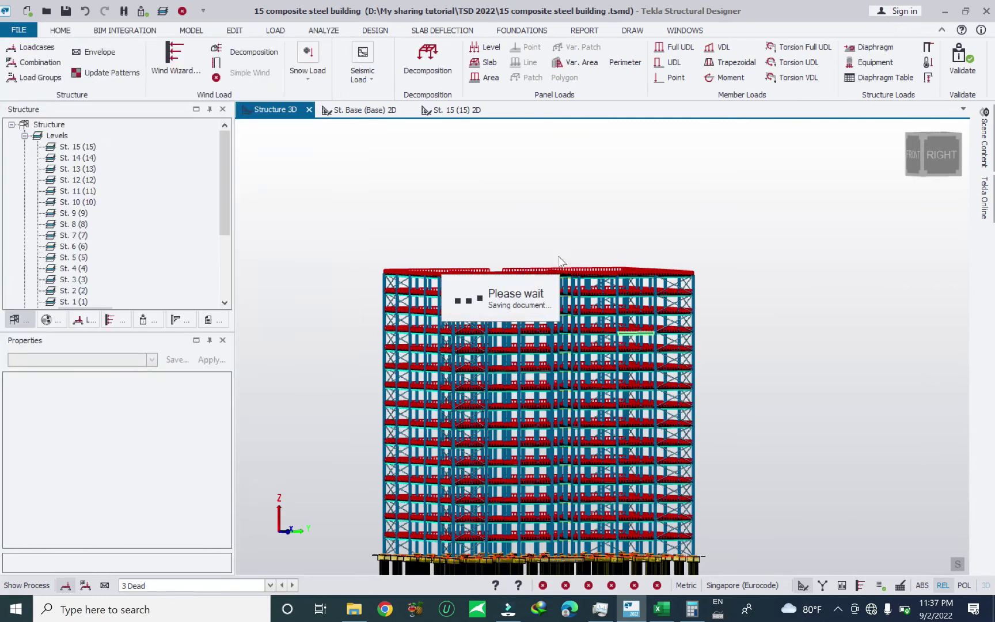
left_click(18, 31)
left_click(35, 107)
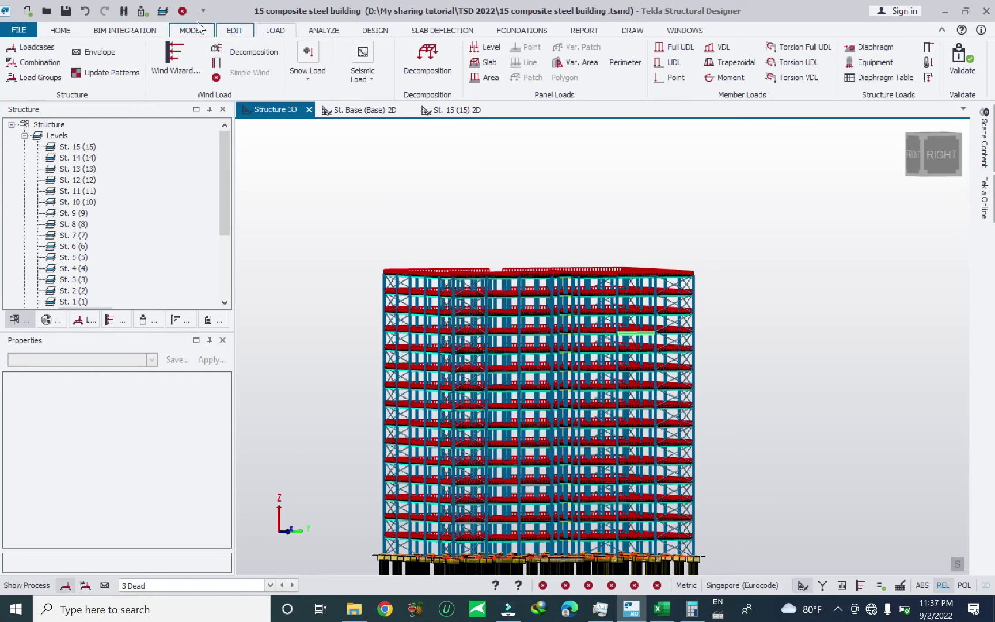
Step: Run a 1st order linear analysis with all load combinations included
left_click(323, 30)
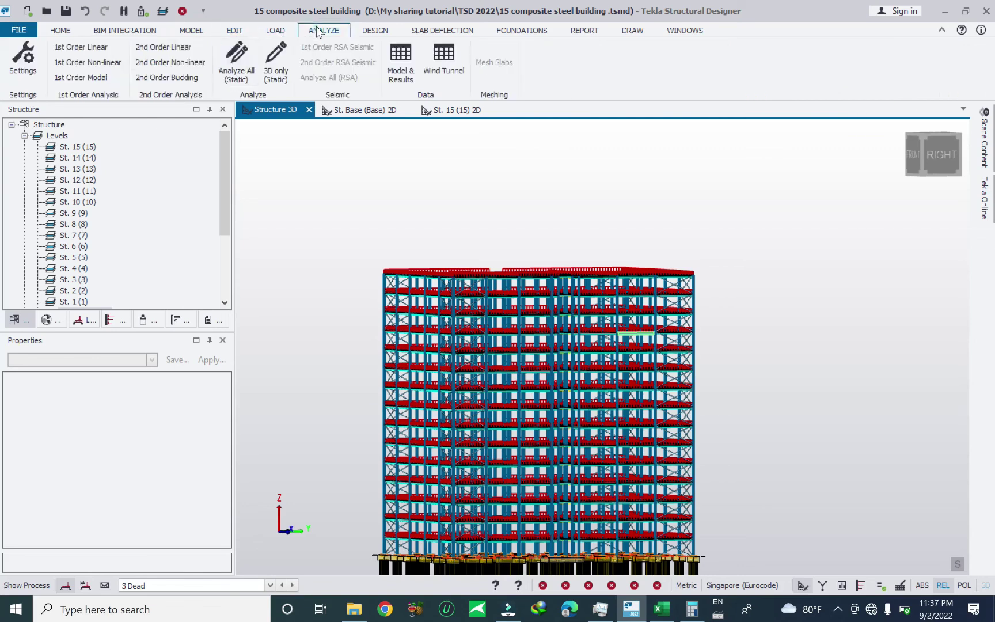
left_click(81, 47)
left_click_drag(498, 228, 492, 270)
left_click(346, 194)
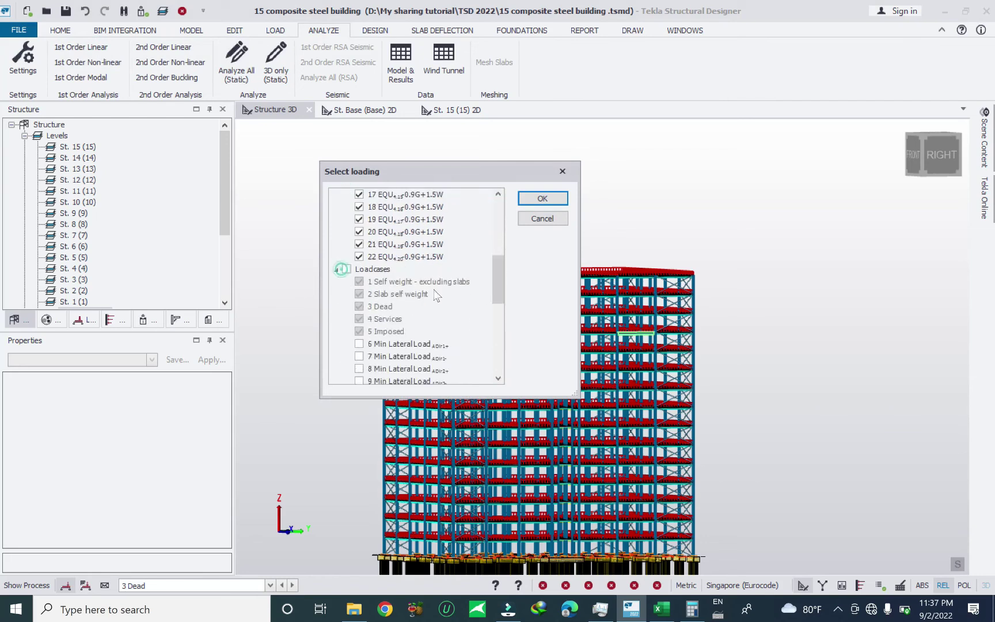
scroll(492, 278, "down", 3)
scroll(493, 277, "up", 10)
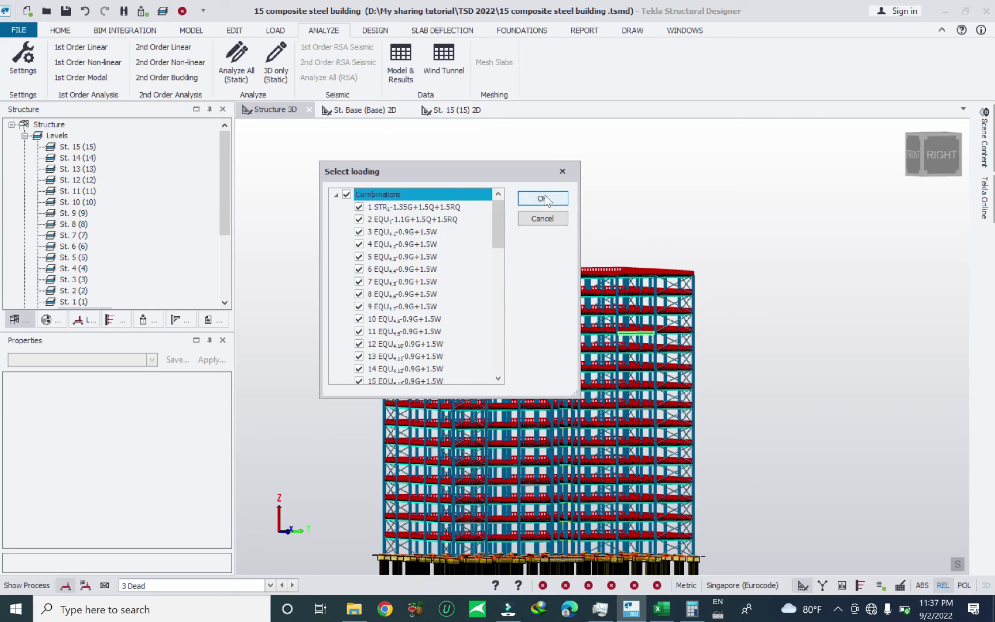
left_click(542, 198)
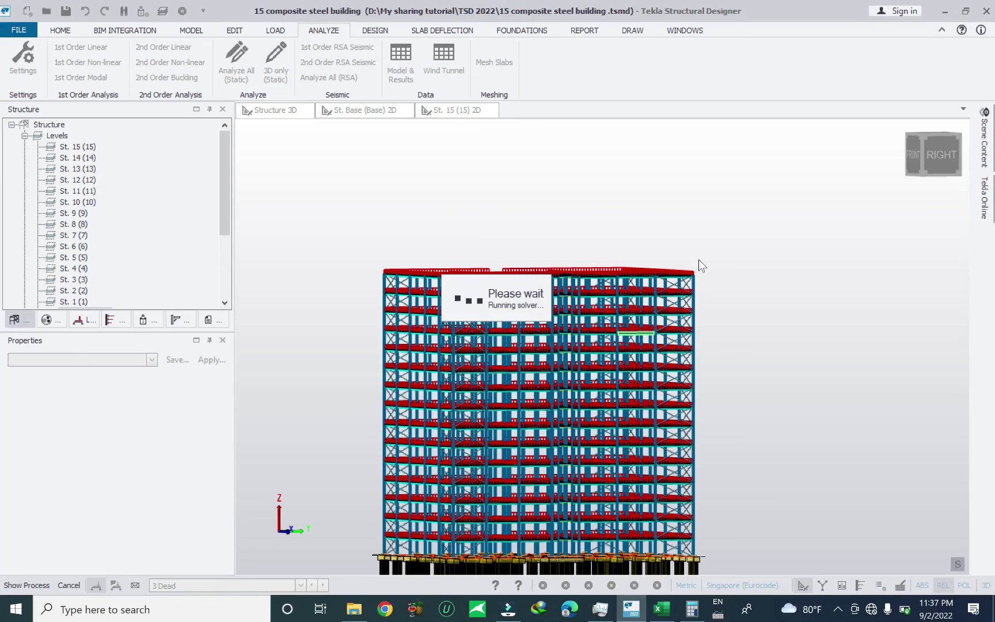
Step: Switch to the load take down workbook in Excel and examine the ULS load formulas in cells G15 and H15
left_click(663, 612)
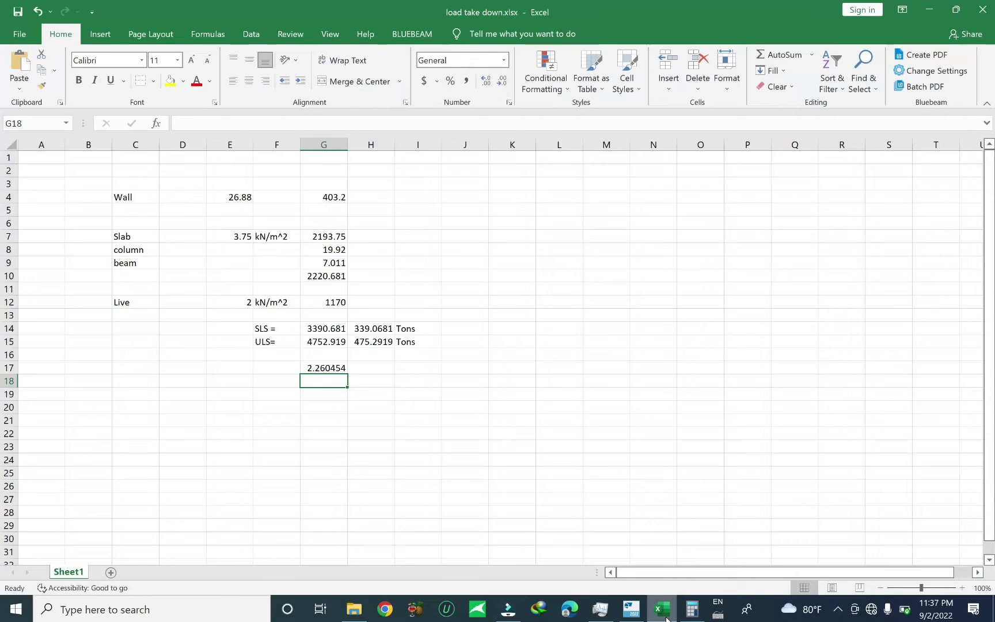
left_click(364, 343)
left_click(325, 342)
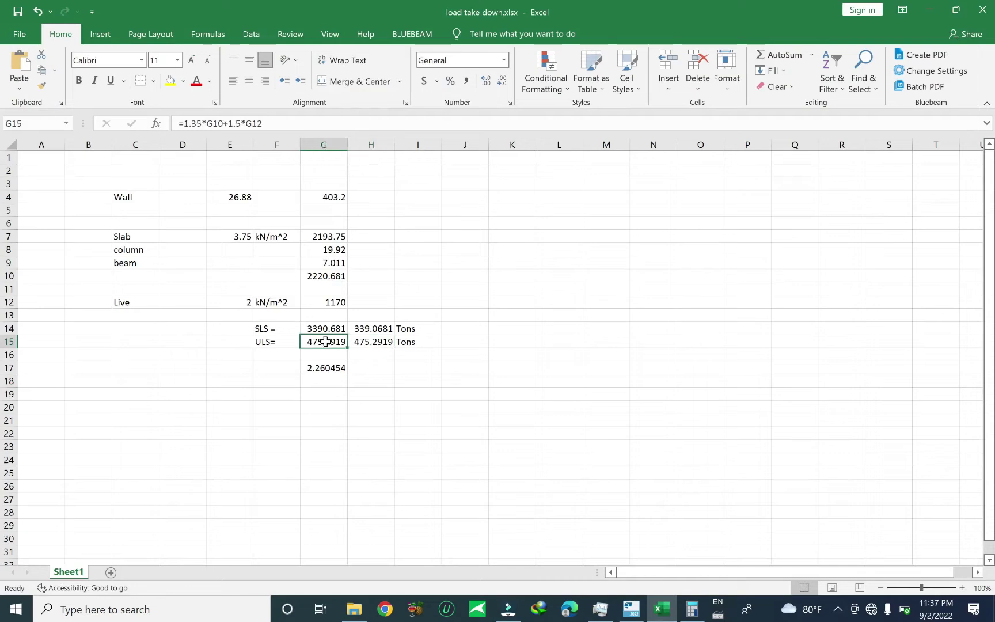
left_click(374, 343)
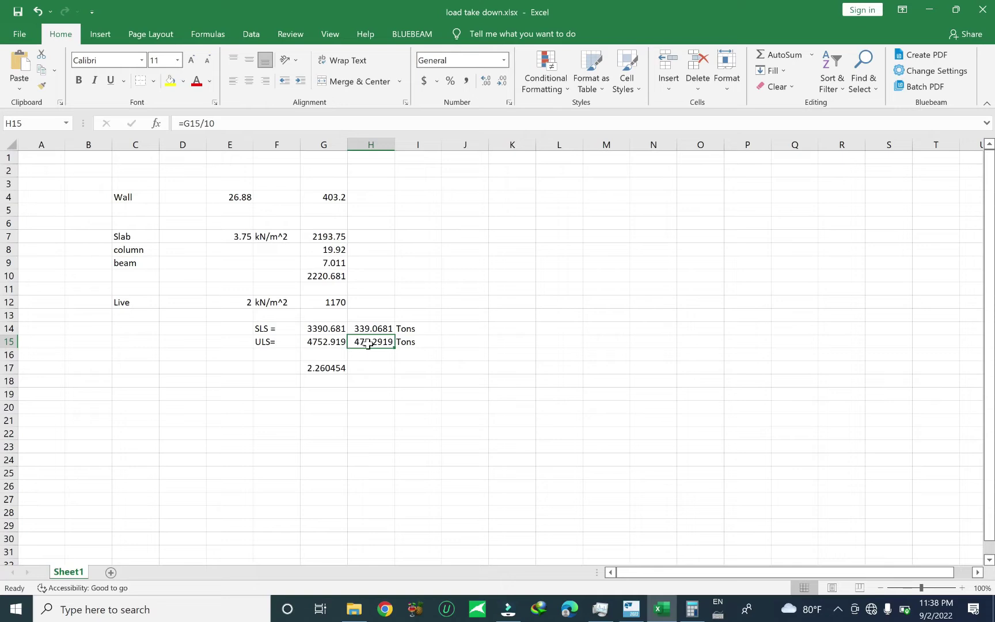
Step: Switch back to Tekla Structural Designer and show the member axial force results for combination 1 STR1-1.35G+1.5Q+1.5RQ
left_click(631, 609)
middle_click_drag(726, 437, 308, 527)
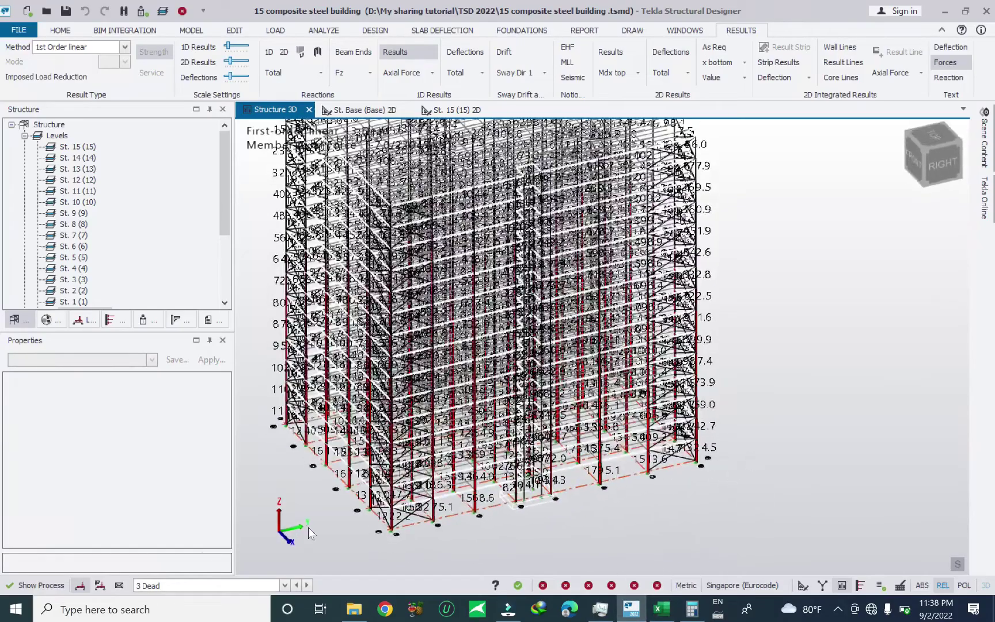
left_click(154, 585)
scroll(198, 488, "down", 2)
scroll(225, 534, "up", 2)
left_click(106, 590)
left_click(102, 586)
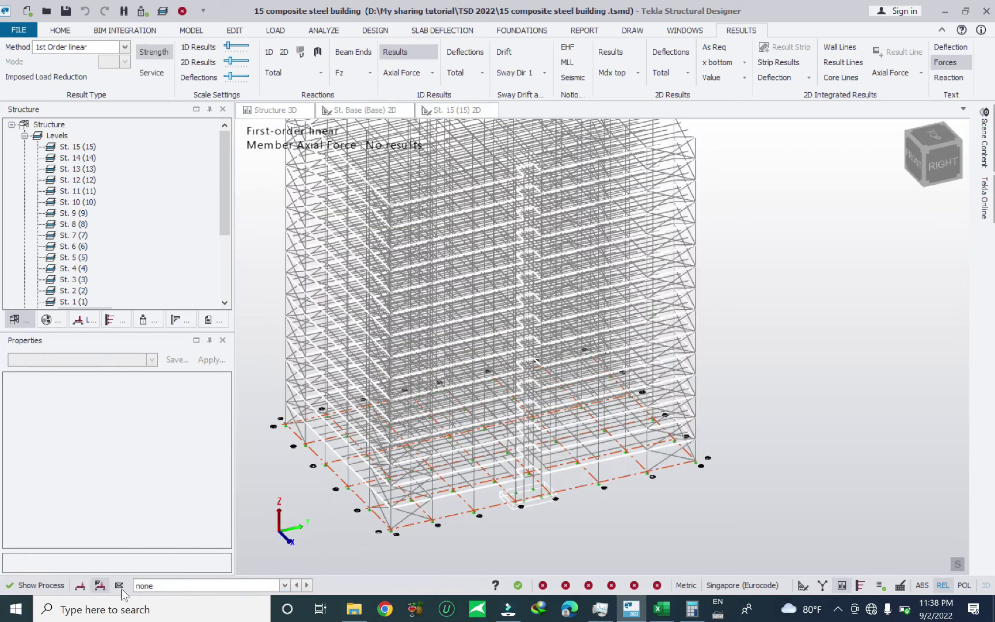
left_click(171, 586)
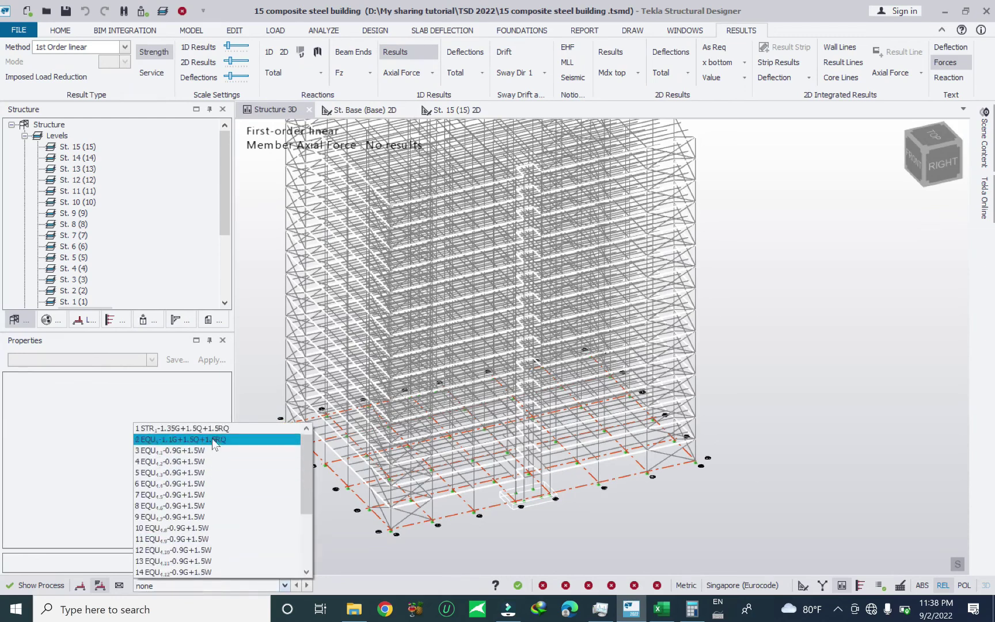
scroll(244, 519, "down", 3)
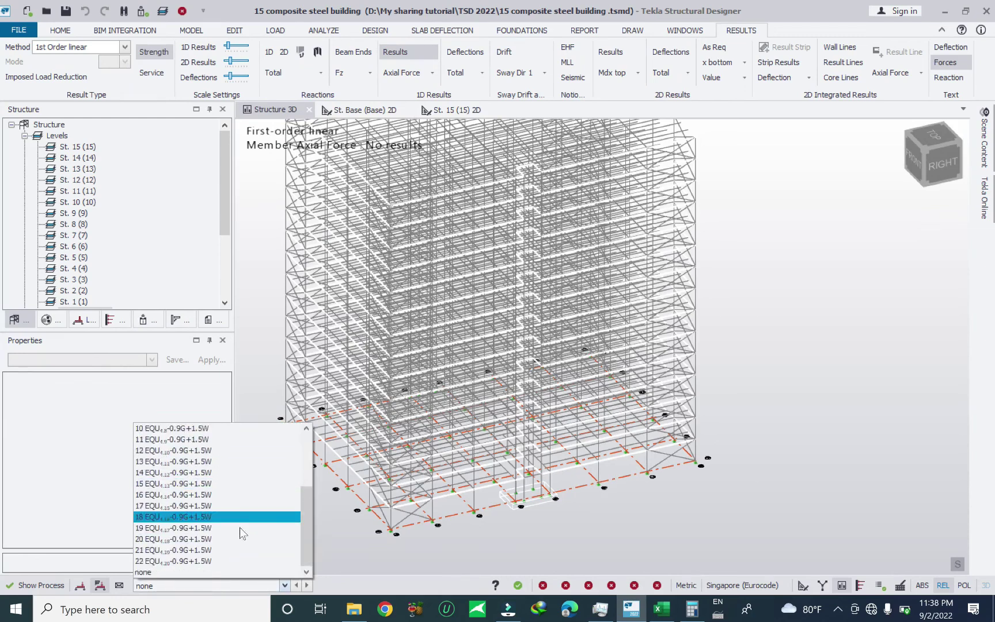
scroll(242, 490, "up", 3)
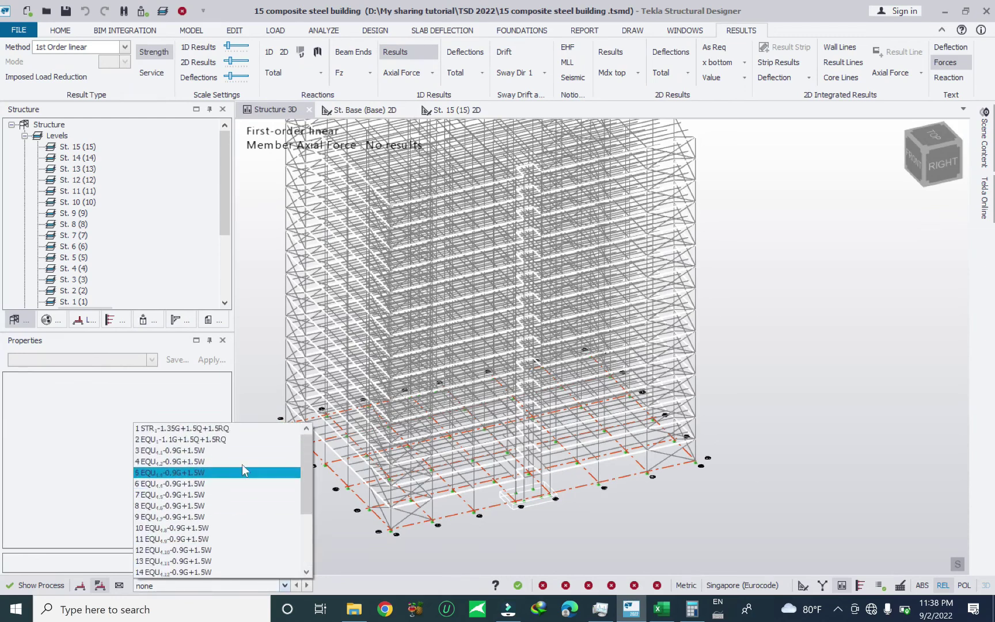
left_click(235, 430)
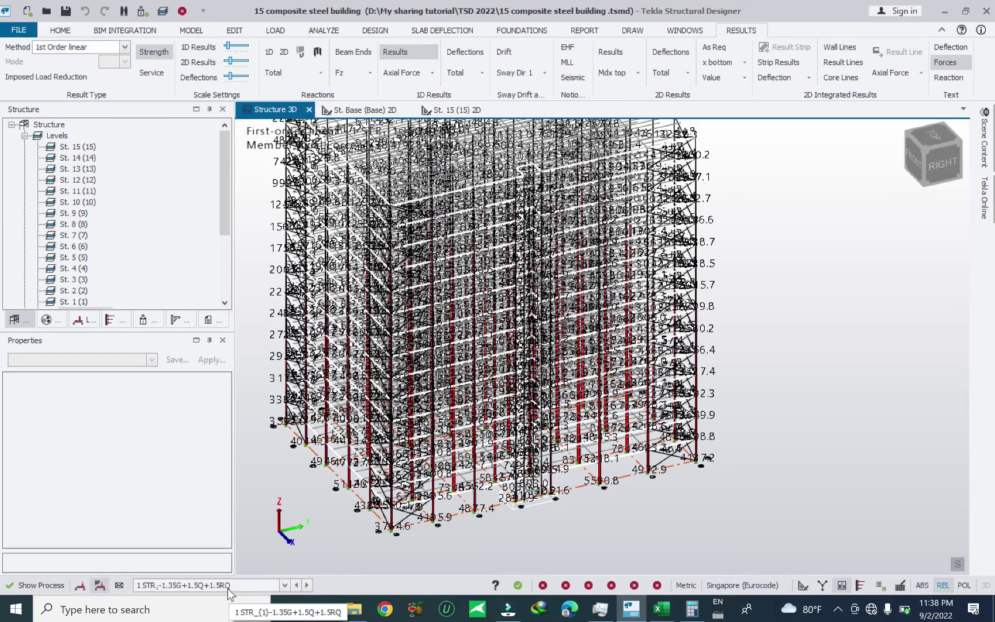
Step: Examine the axial forces at the column bases around the building, including the columns near gridlines D, E and F
middle_click_drag(777, 420, 417, 527)
middle_click_drag(273, 482, 369, 526)
left_click(191, 585)
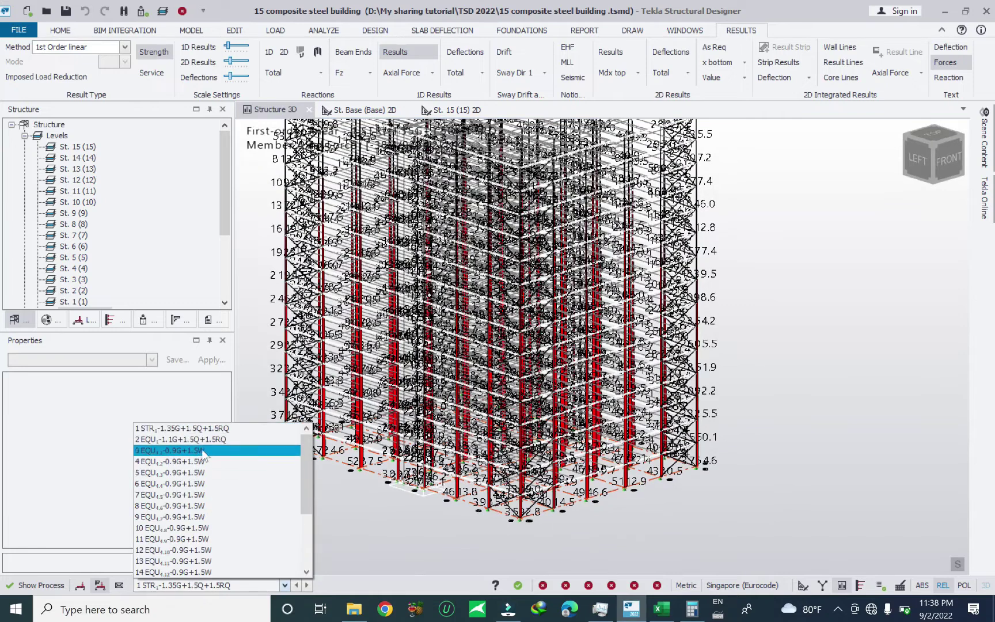
left_click(730, 464)
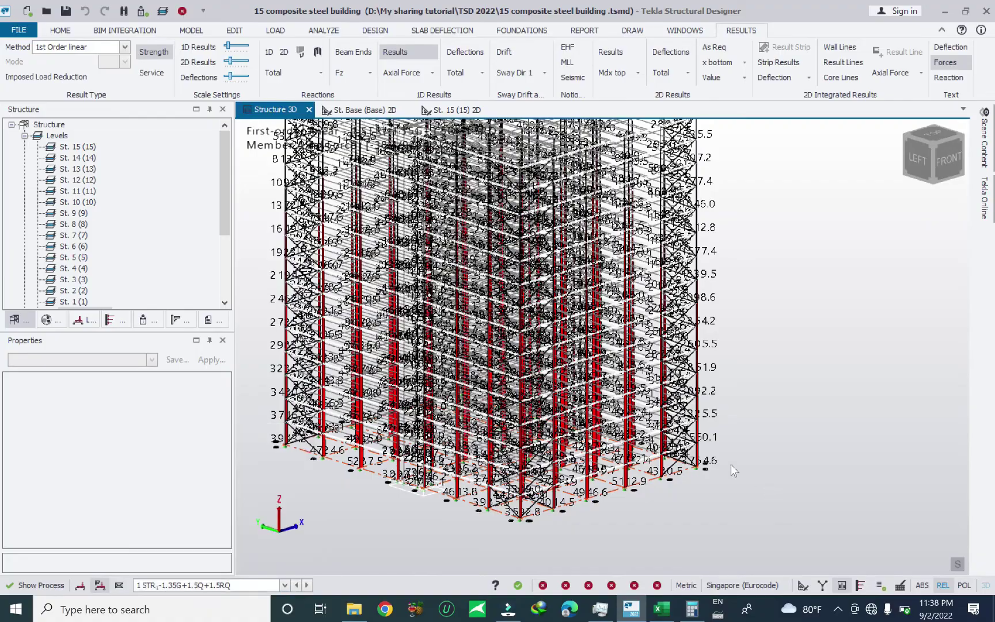
scroll(766, 400, "down", 3)
middle_click_drag(570, 403, 633, 402)
scroll(621, 440, "up", 6)
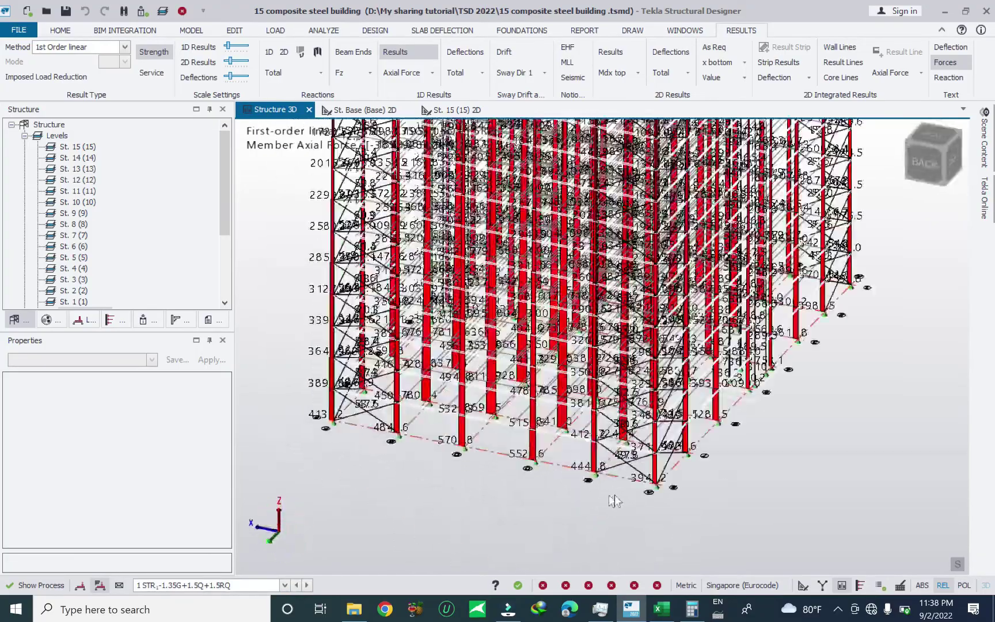
scroll(481, 476, "up", 4)
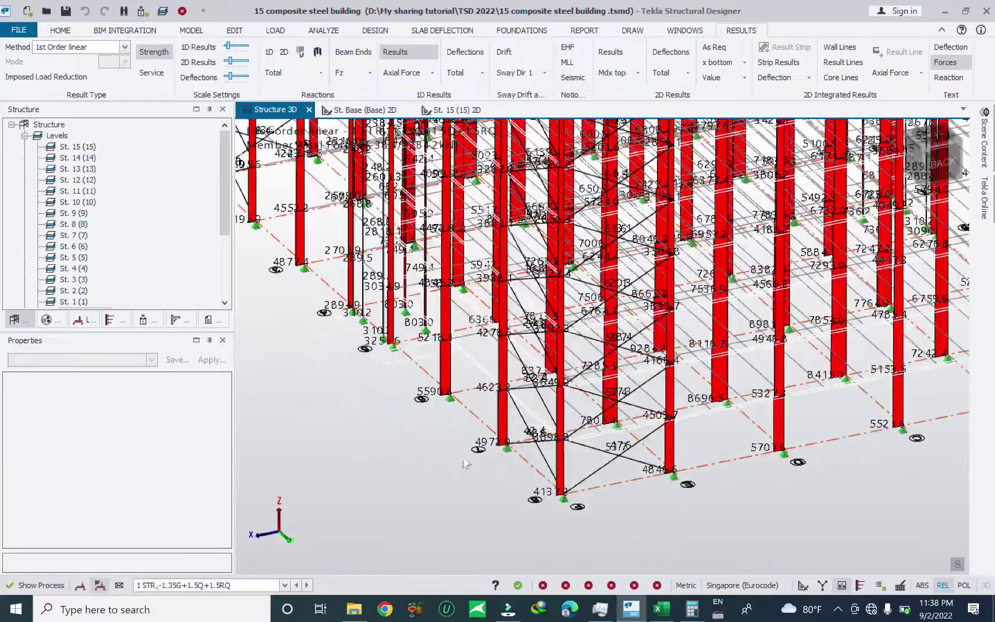
scroll(467, 464, "down", 5)
scroll(632, 483, "up", 5)
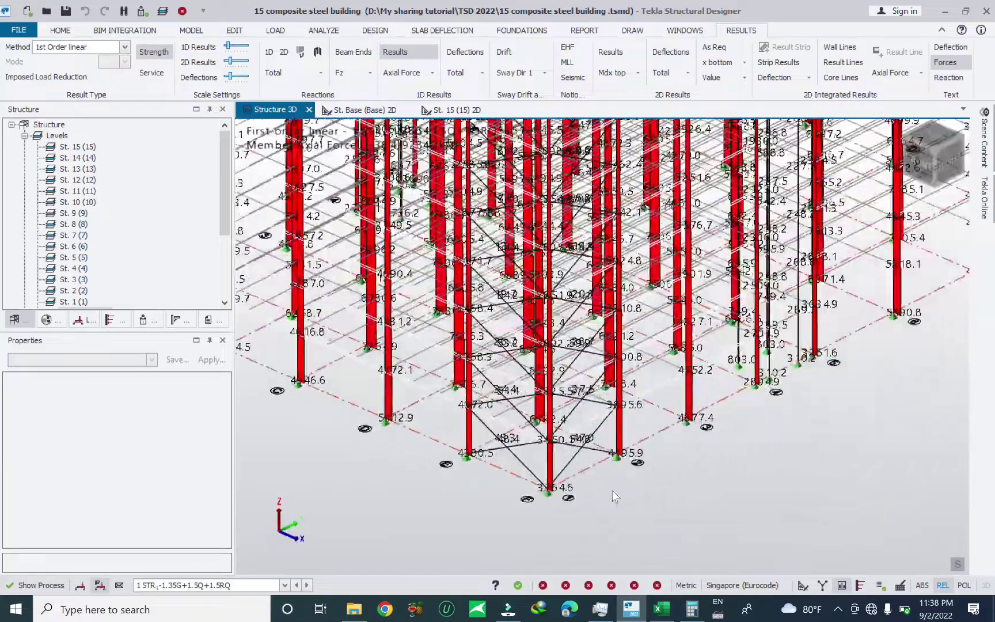
scroll(612, 489, "down", 2)
scroll(521, 449, "up", 4)
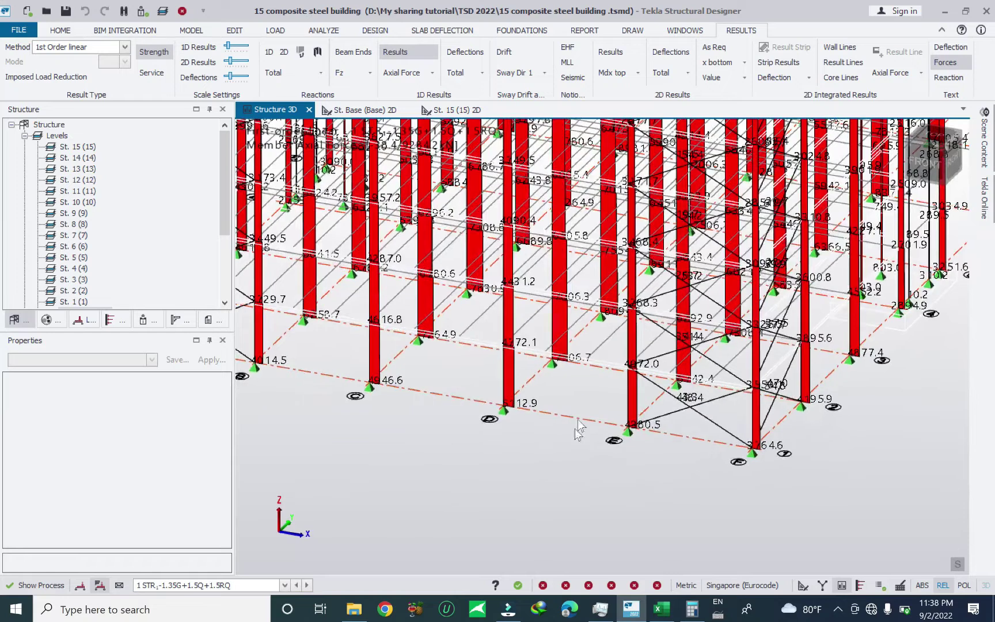
scroll(578, 420, "up", 5)
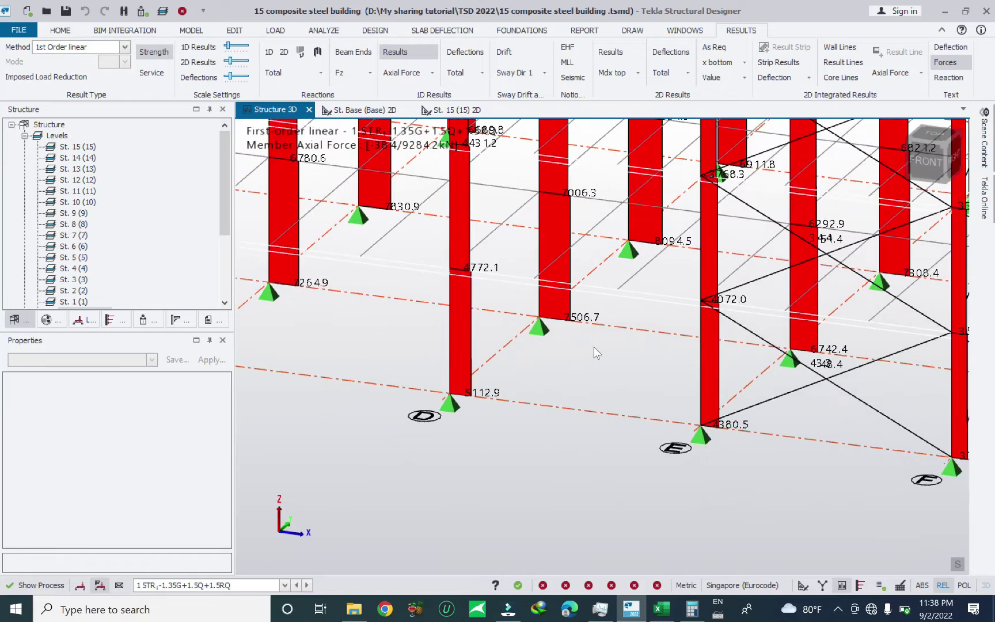
middle_click_drag(594, 347, 591, 347)
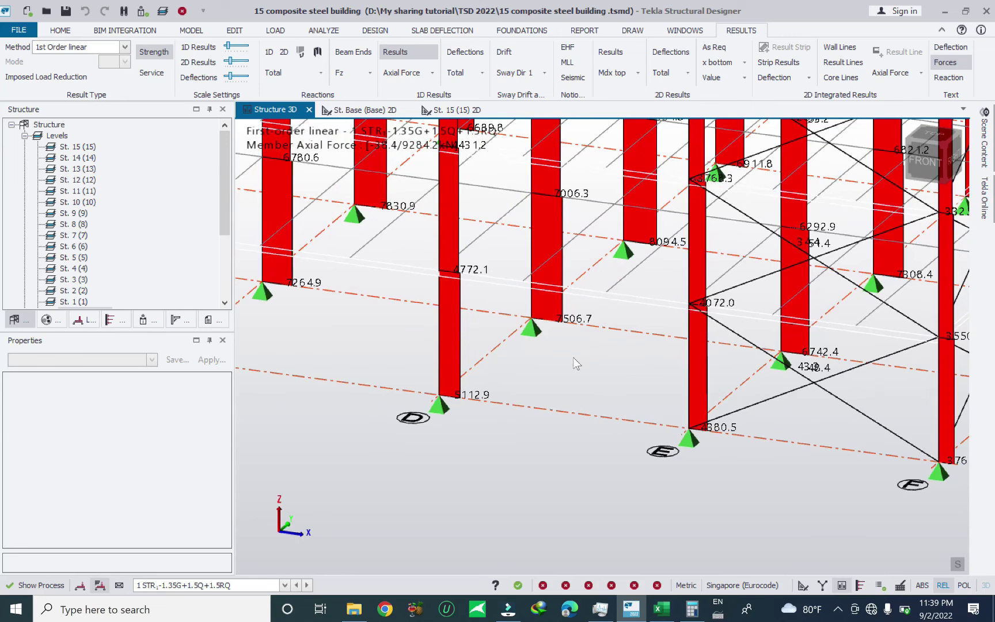
Step: Recheck the ULS load in the Excel load take down sheet, return to Tekla Structural Designer and save the analysed model
left_click(661, 608)
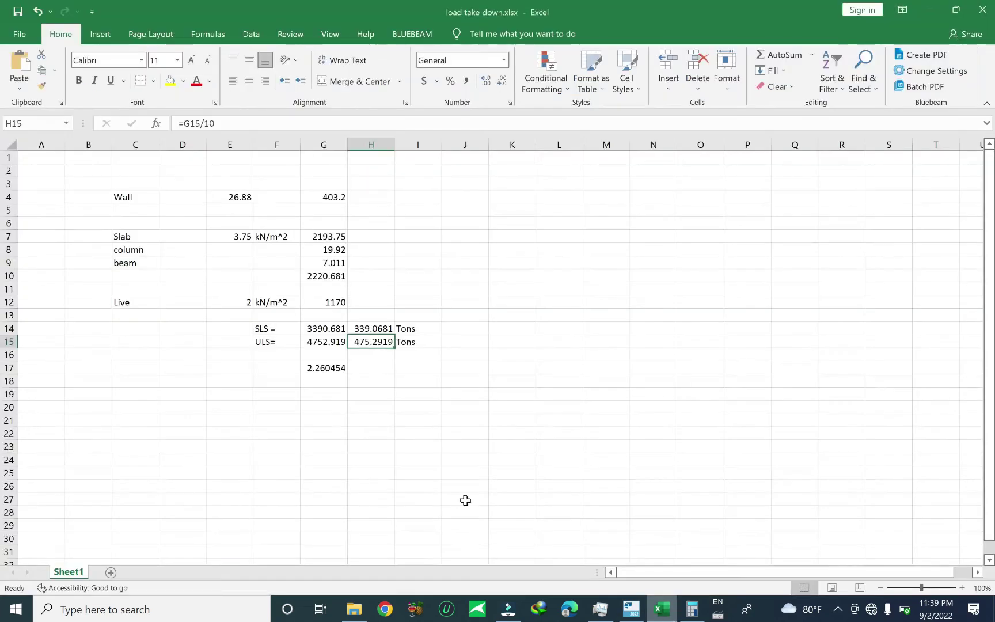
left_click(662, 609)
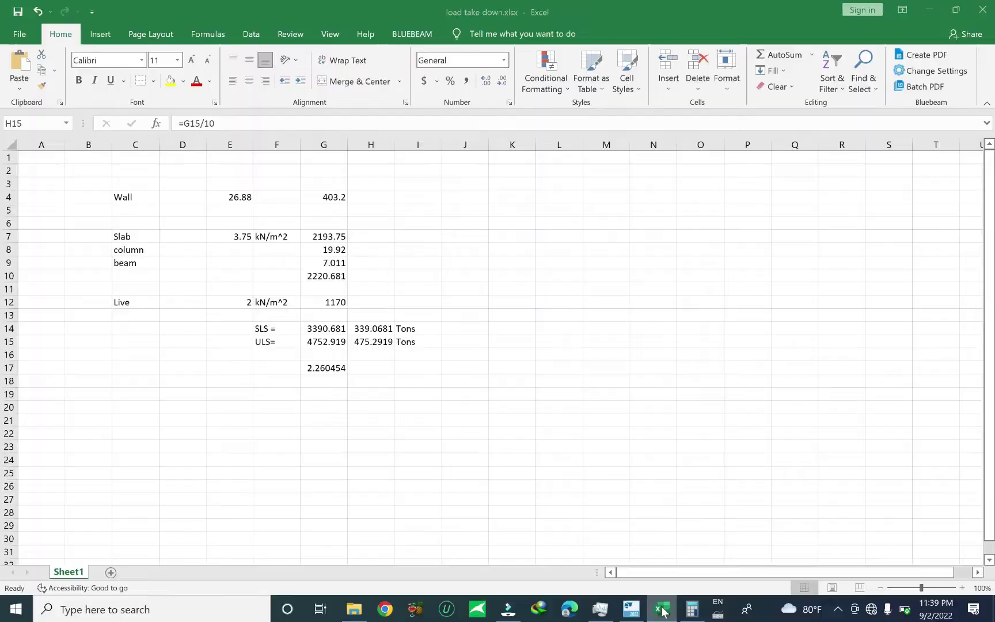
left_click(19, 29)
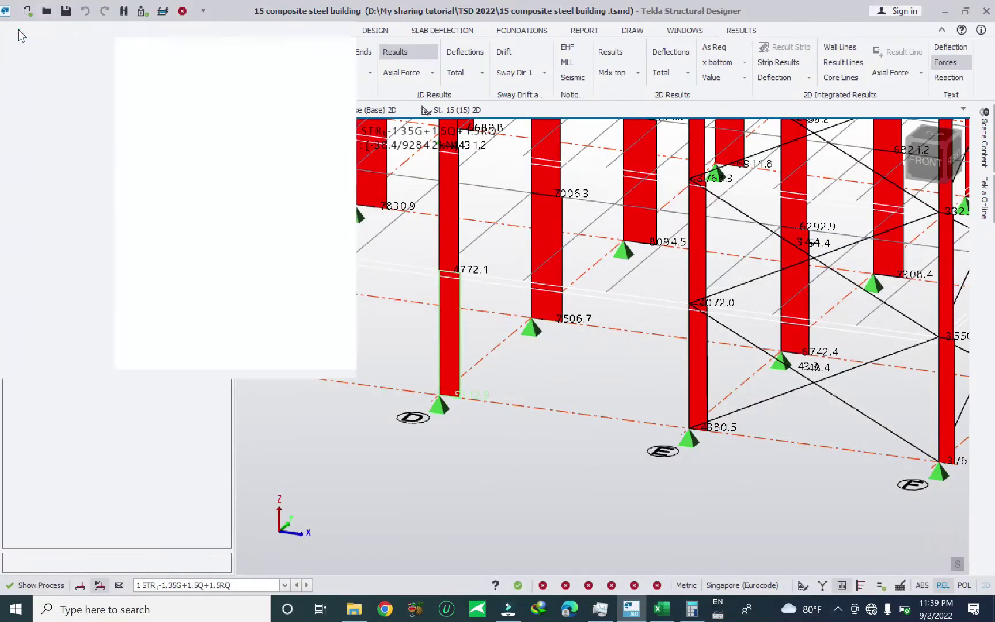
left_click(49, 106)
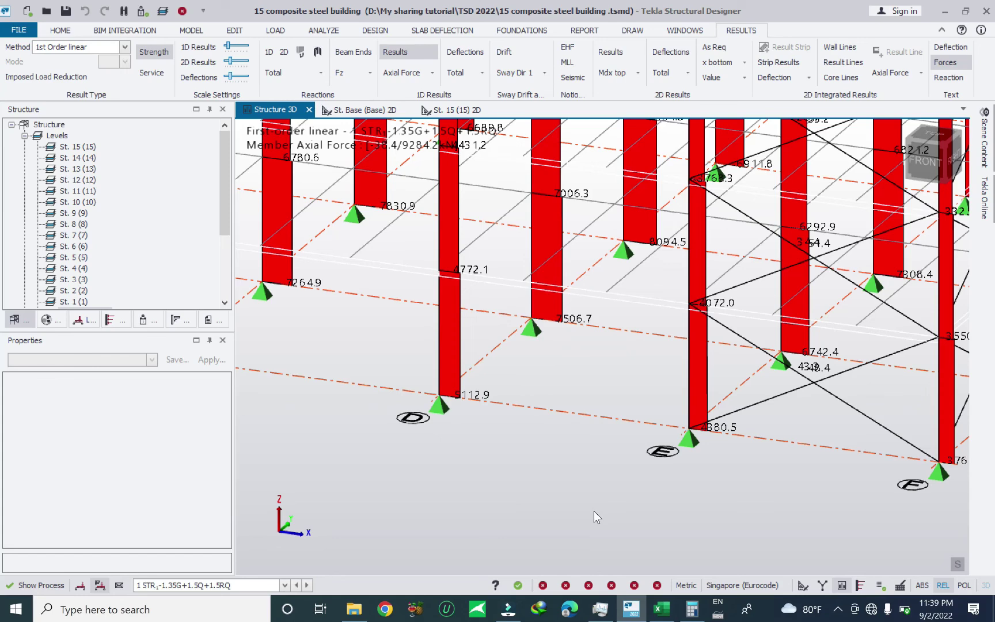
Step: Read the axial force at the base of column D/2 and record 7506 kN in cell J15 of the Excel load take down sheet
scroll(586, 460, "down", 5)
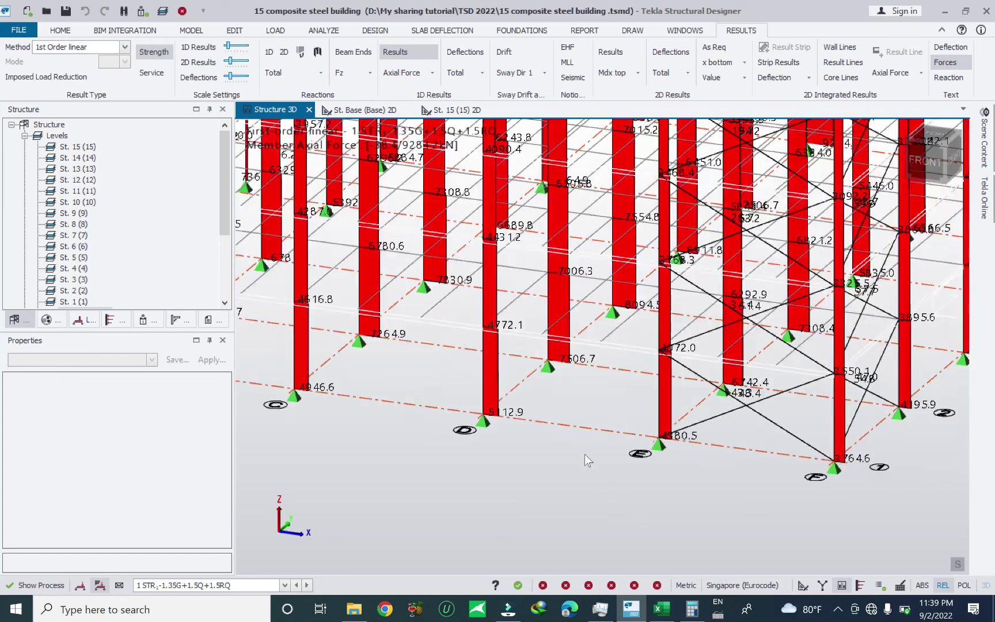
scroll(578, 426, "up", 5)
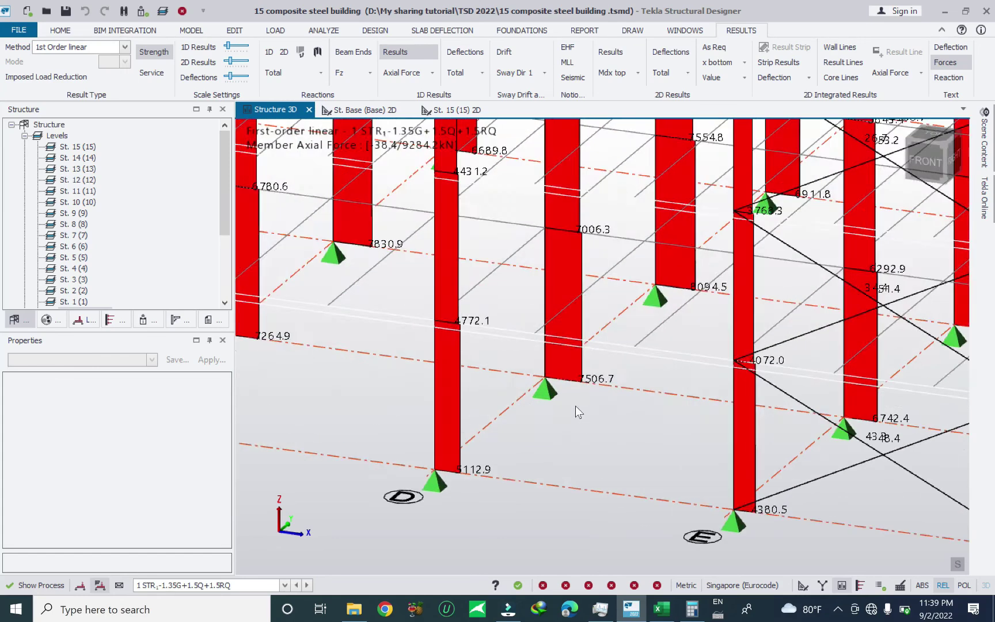
scroll(597, 352, "up", 2)
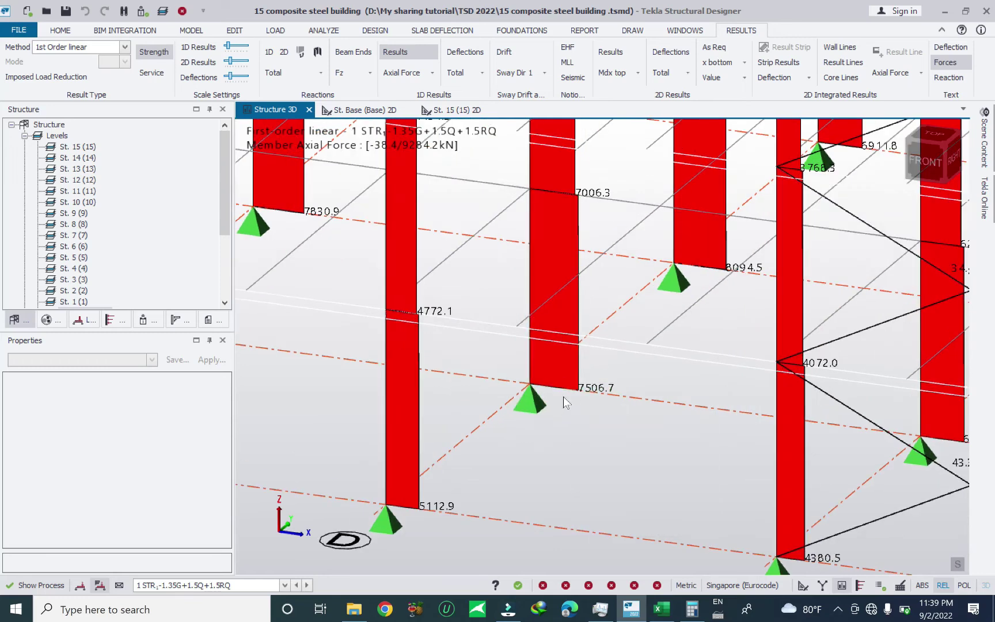
scroll(579, 396, "up", 3)
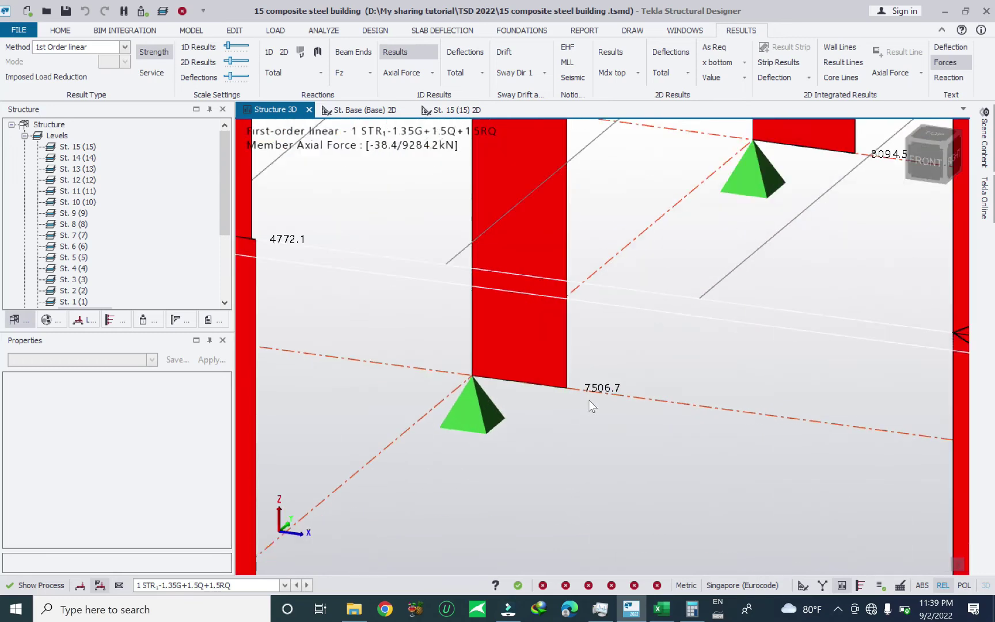
scroll(593, 400, "down", 2)
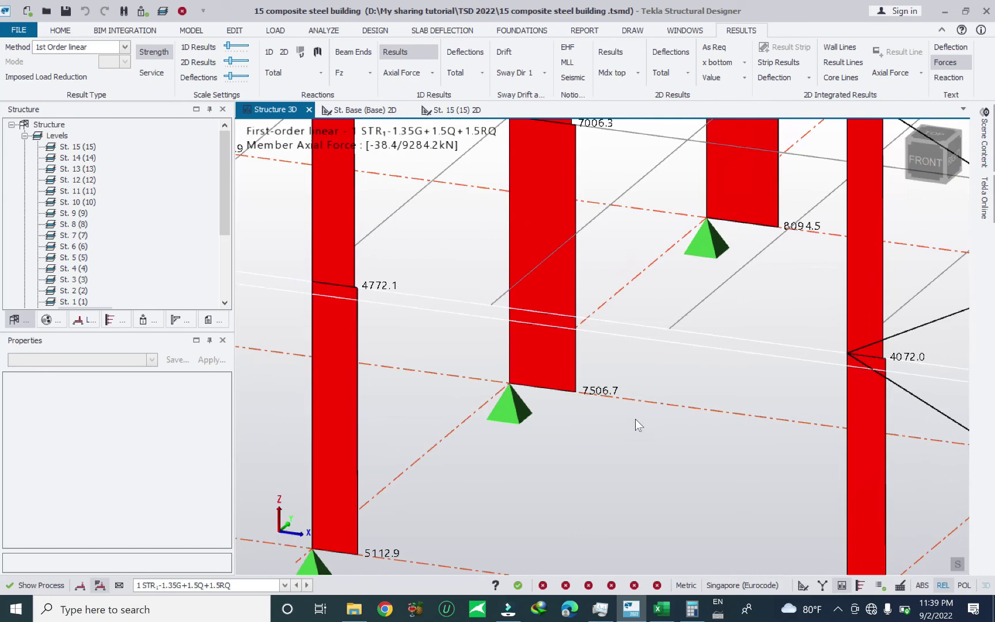
left_click(663, 610)
left_click(462, 342)
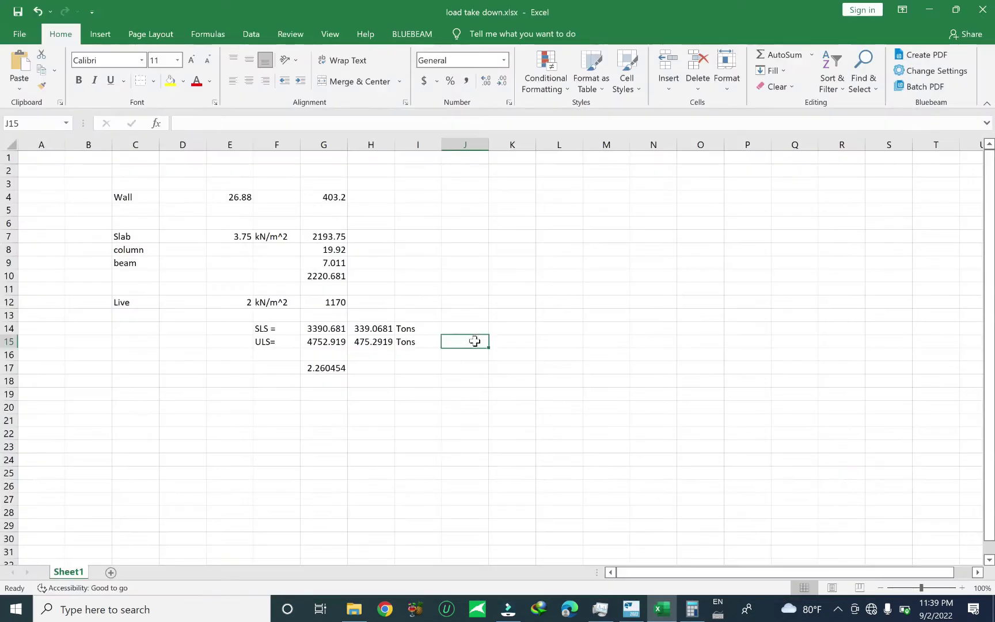
type("7506 kN")
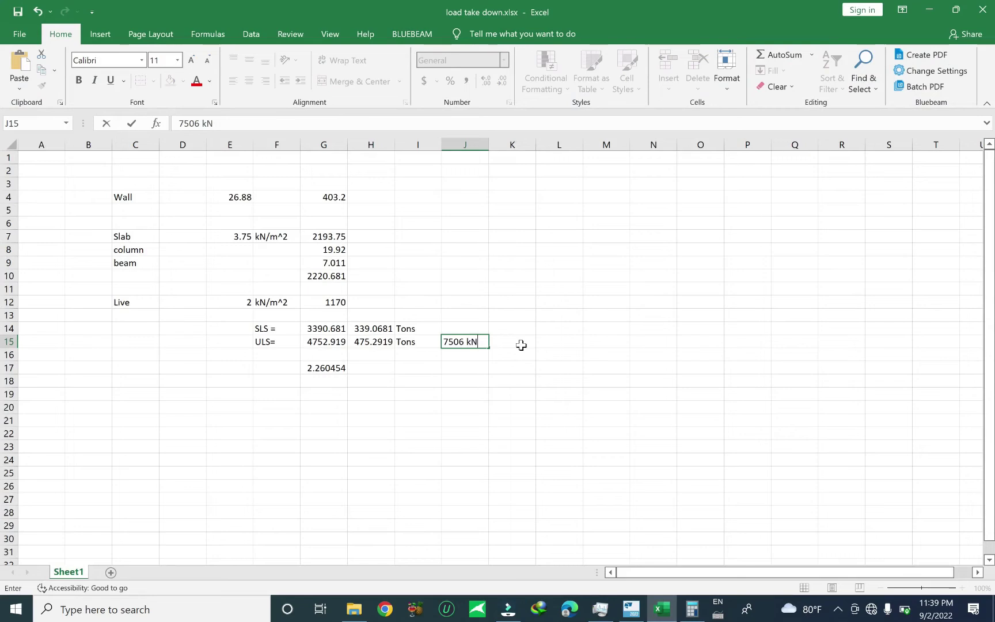
key("Return")
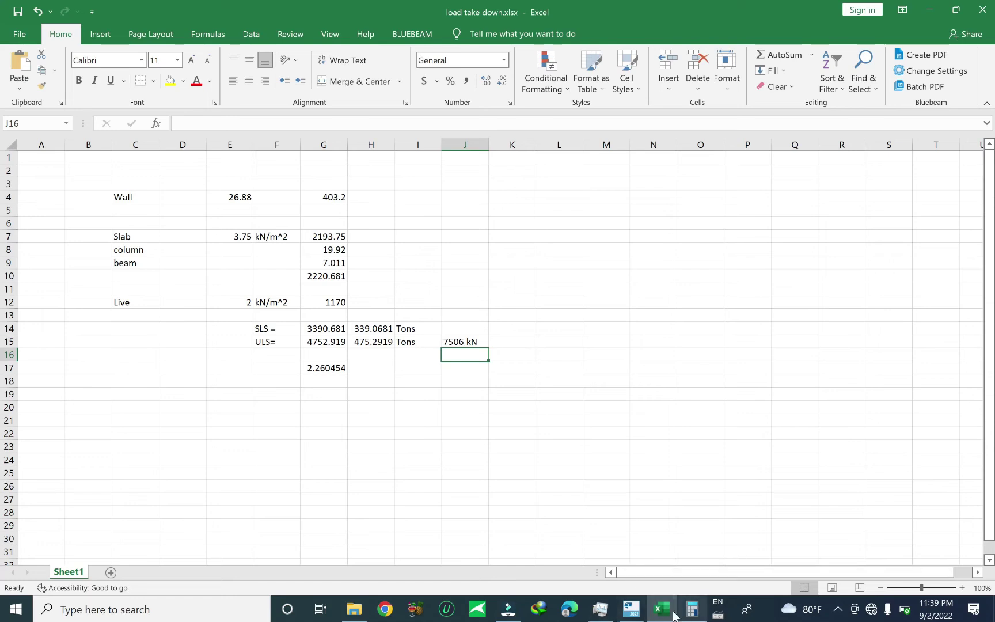
Step: Switch back to Tekla Structural Designer and show the structural model from the top instead of the axial force results
left_click(631, 609)
scroll(611, 420, "down", 5)
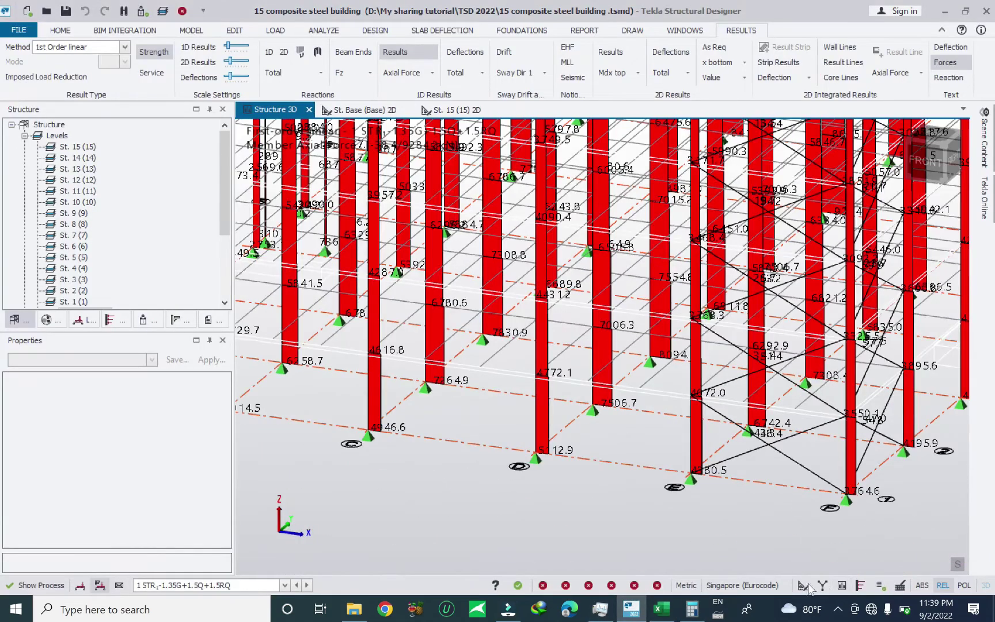
scroll(673, 493, "down", 10)
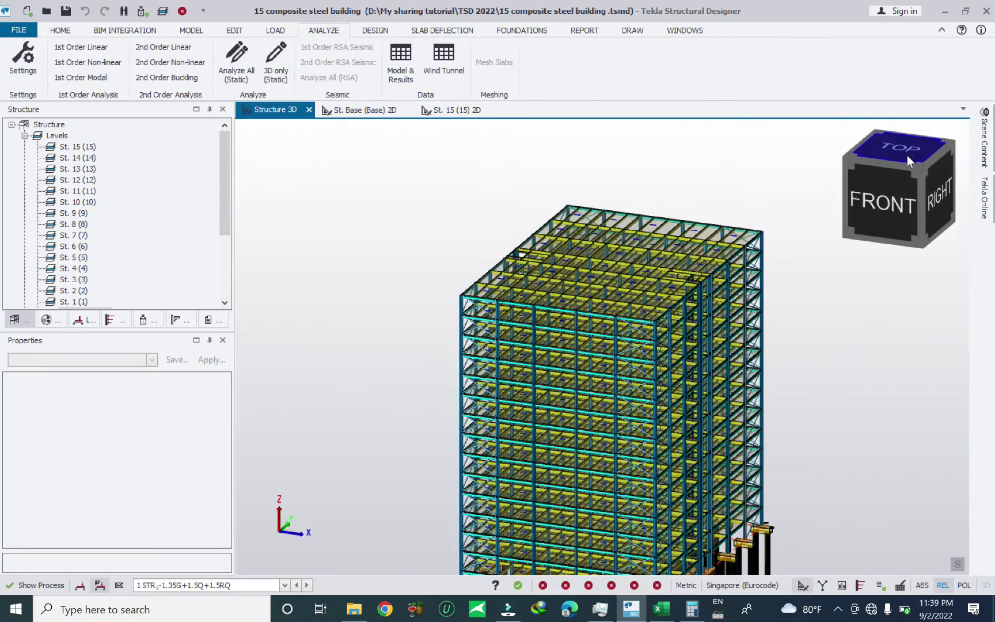
left_click(907, 153)
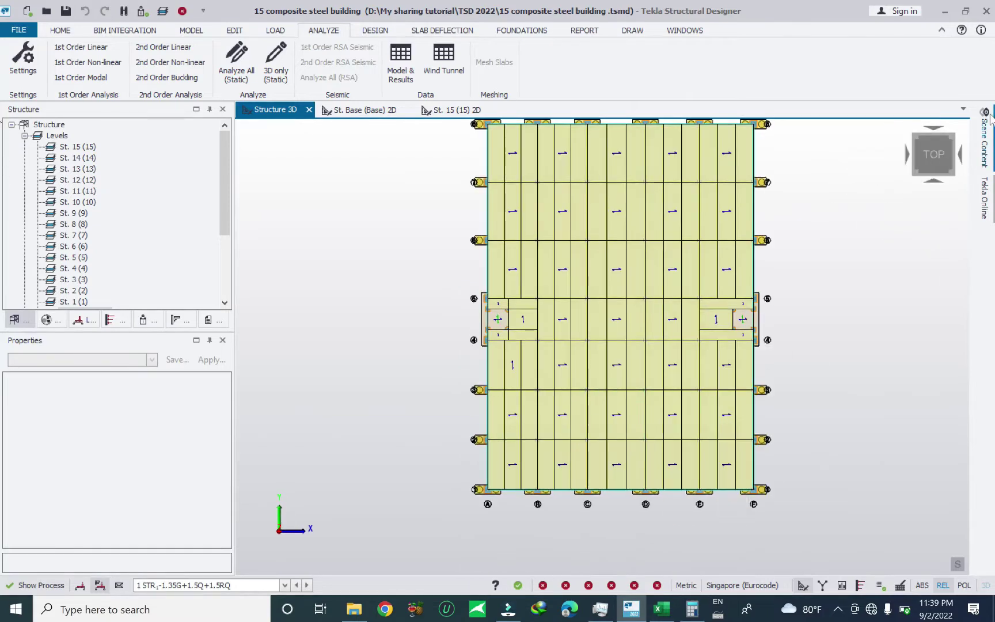
mouse_move(989, 118)
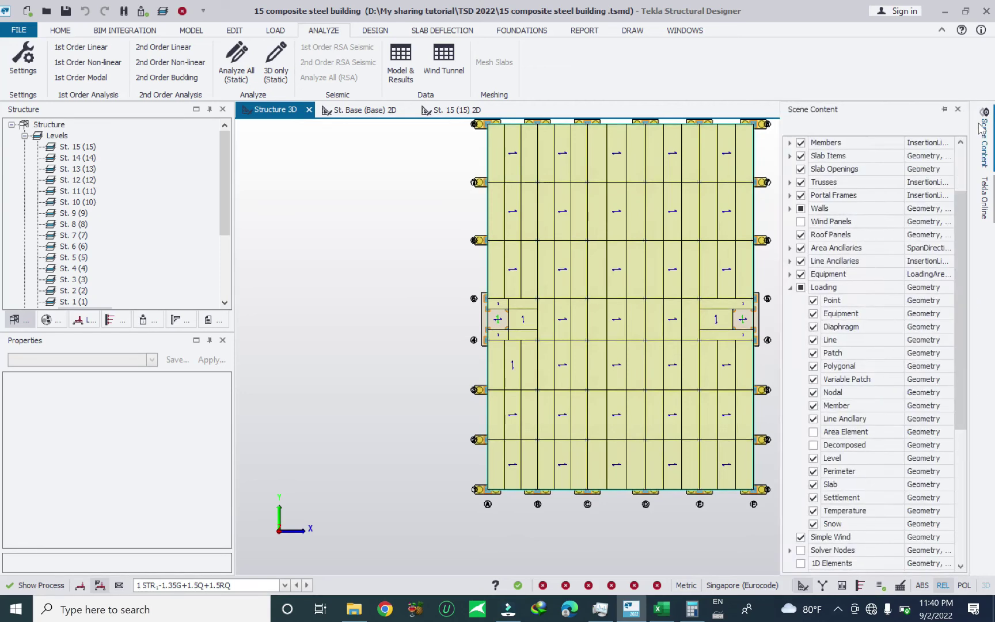
Step: In the St. 15 (15) 2D plan, measure the bay length along gridline D between gridlines 2 and 3 with the Dimension tool
left_click(455, 110)
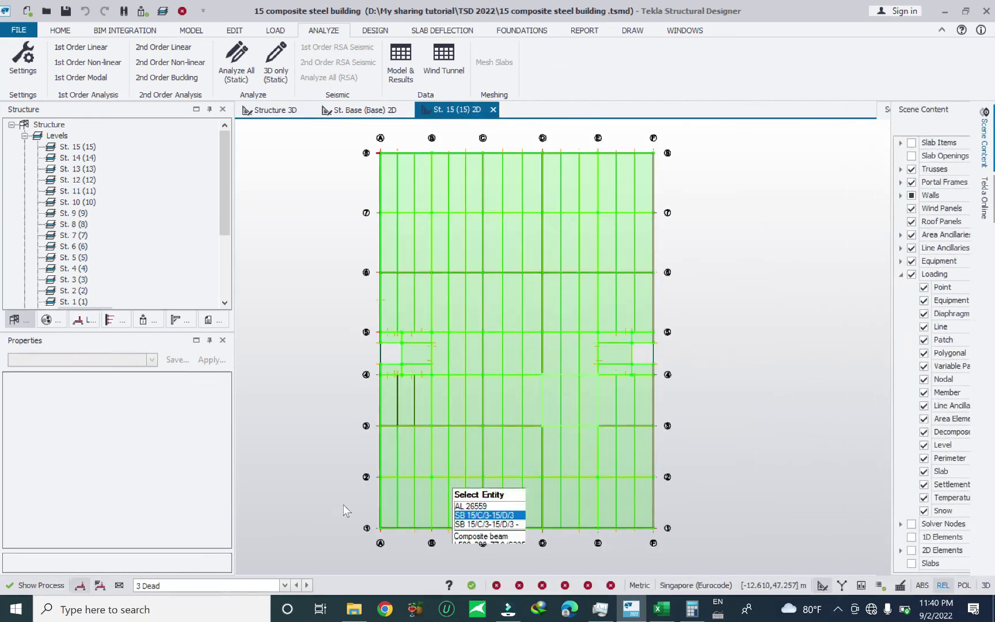
scroll(443, 471, "up", 4)
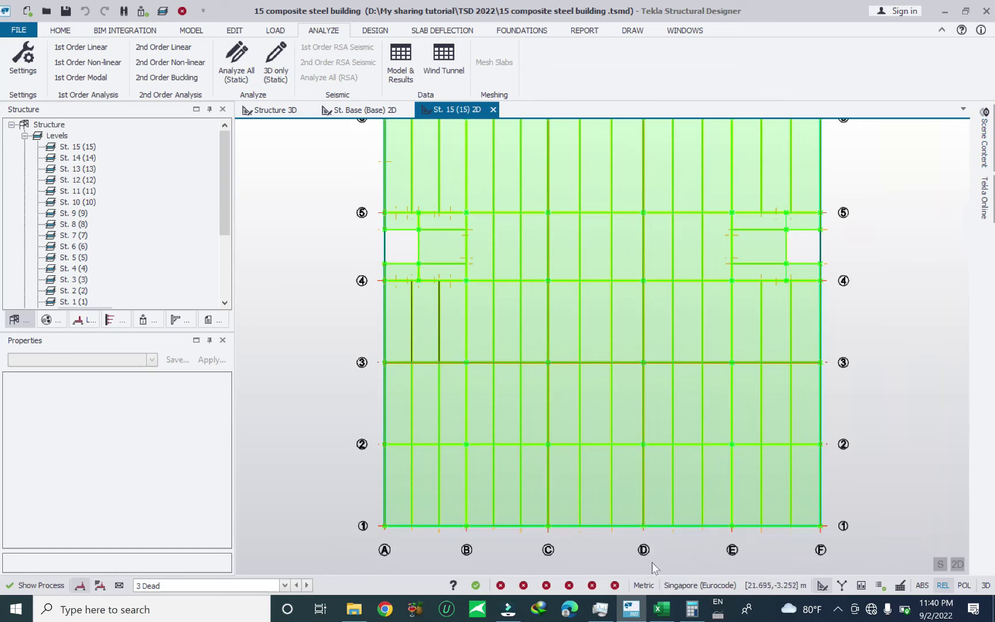
scroll(654, 478, "up", 2)
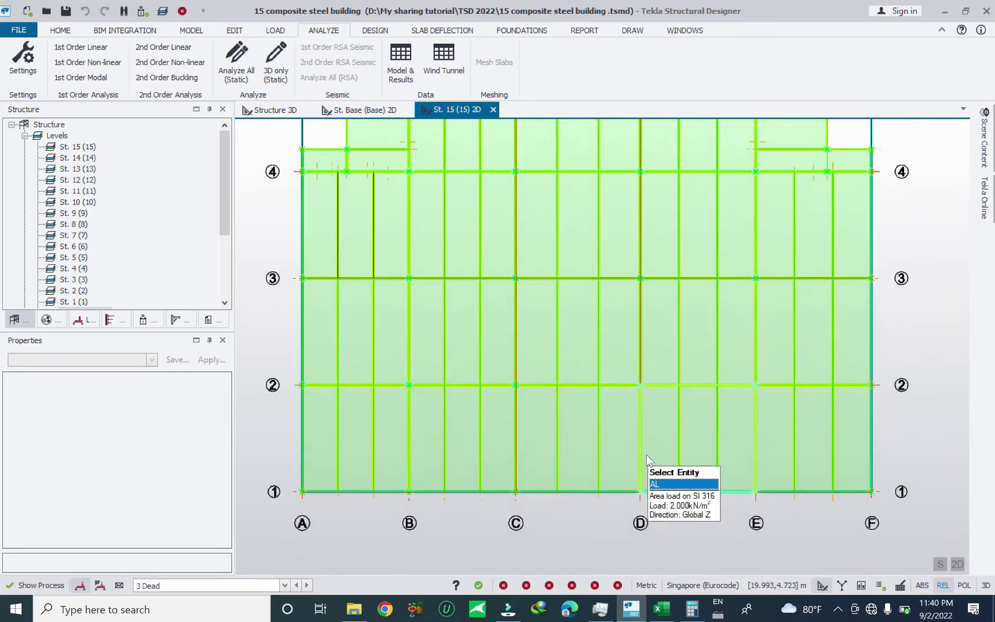
scroll(647, 455, "up", 1)
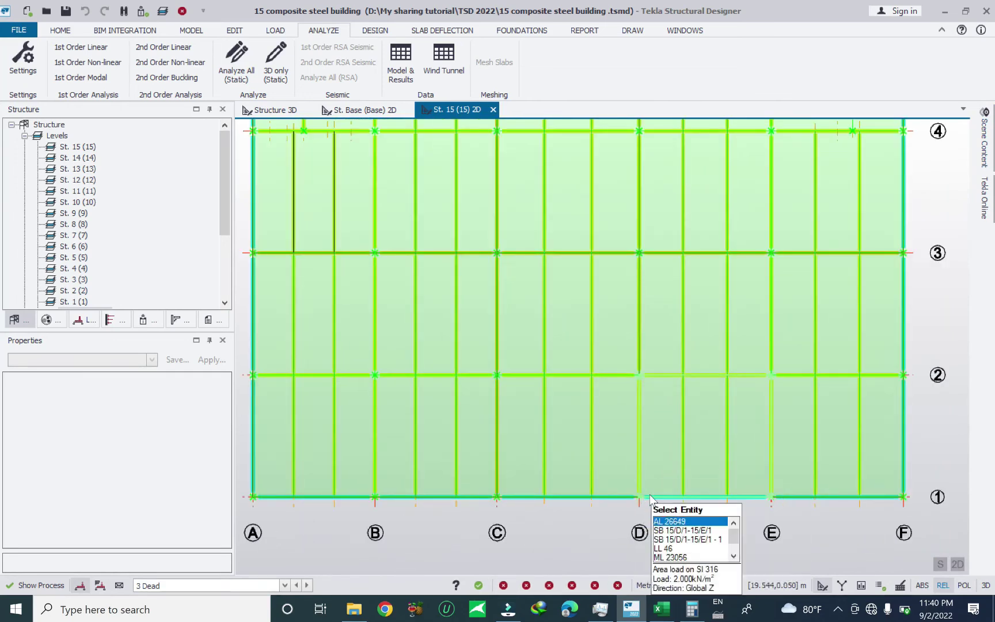
middle_click_drag(627, 484, 669, 486)
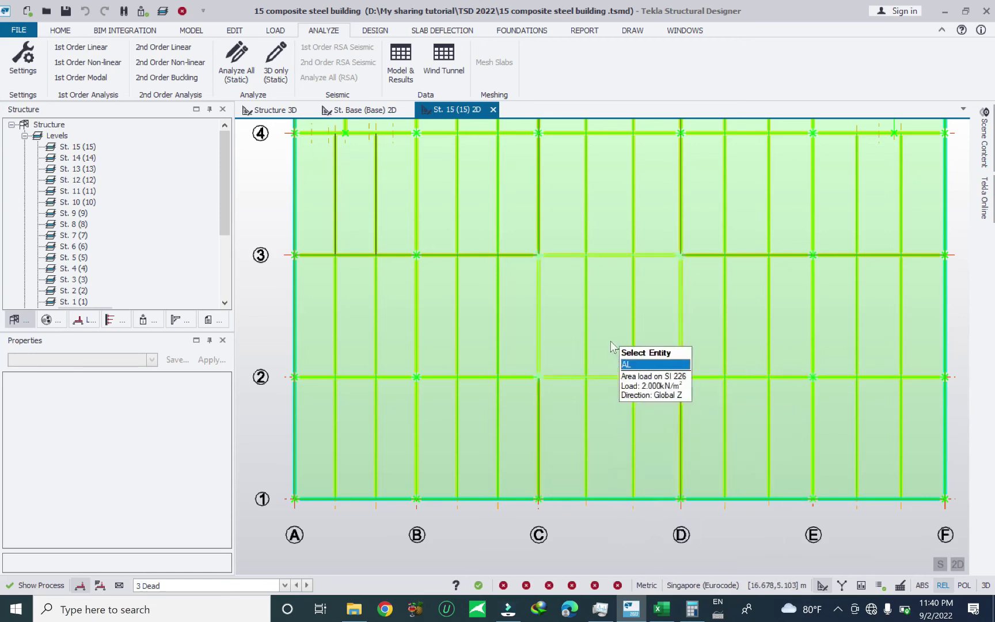
scroll(568, 384, "down", 1)
left_click(60, 30)
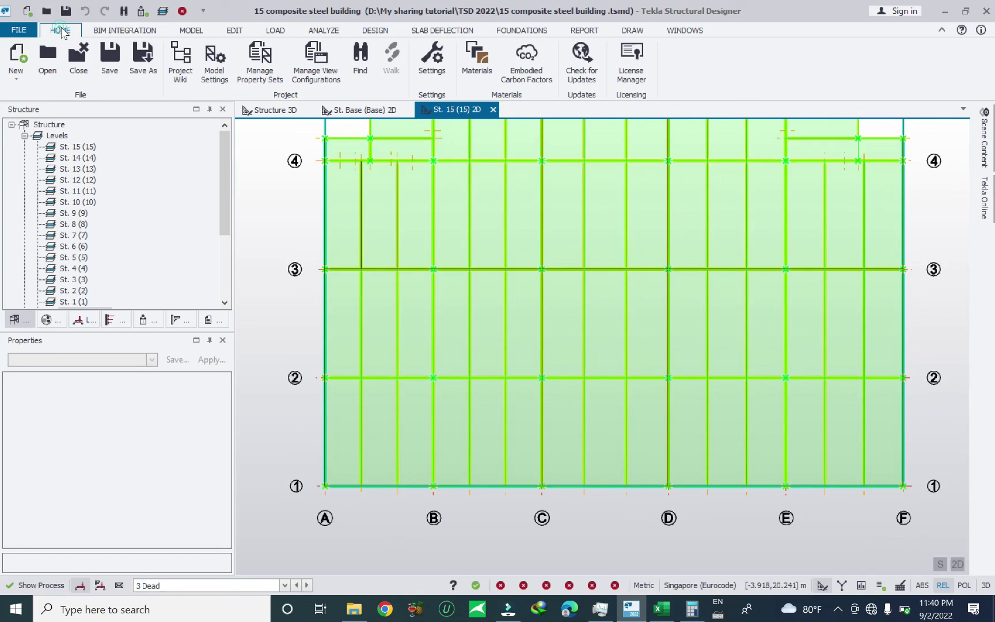
left_click(198, 33)
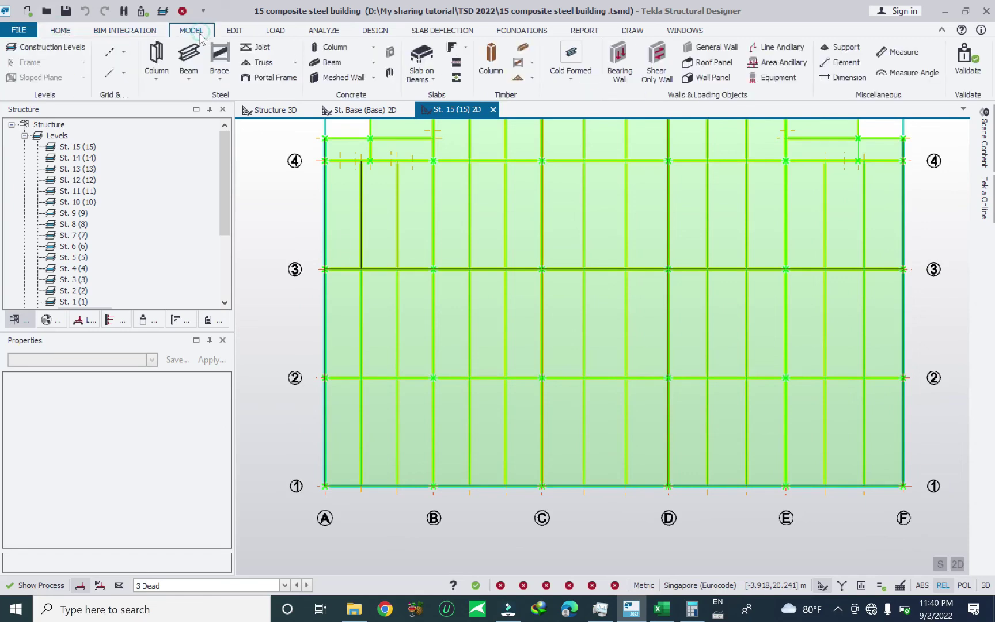
left_click(843, 78)
left_click(667, 378)
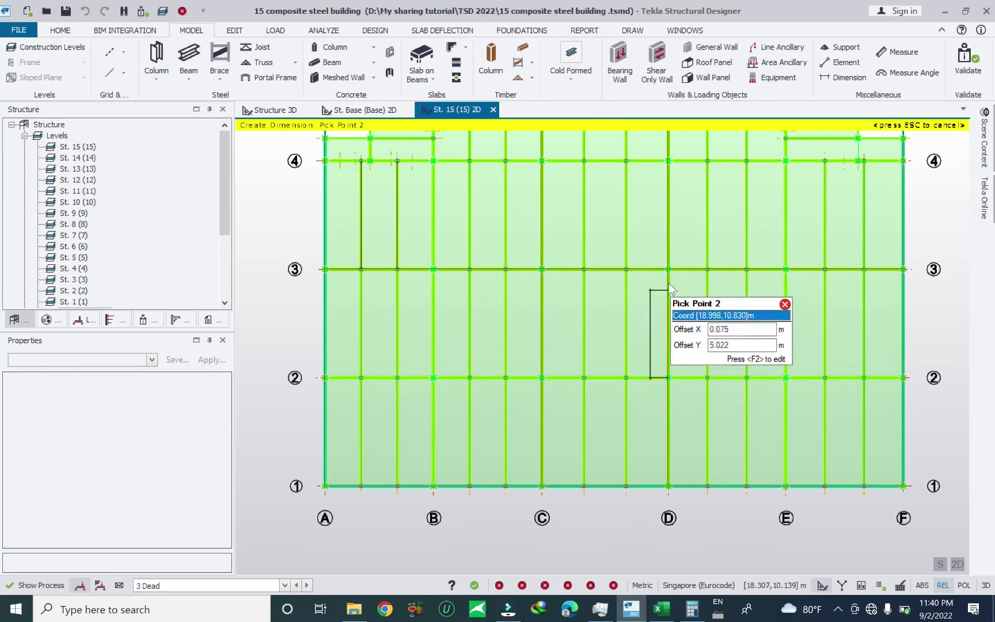
left_click(667, 269)
key("Escape")
key("Escape")
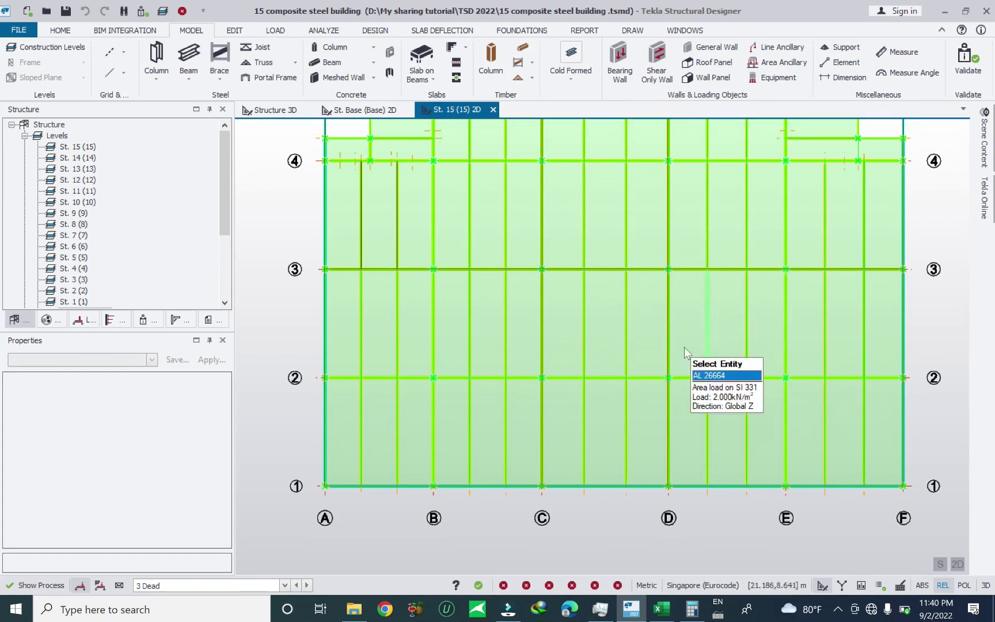
Step: Return to the Structure 3D view, view the upper storeys obliquely and hide the slab items
left_click(270, 109)
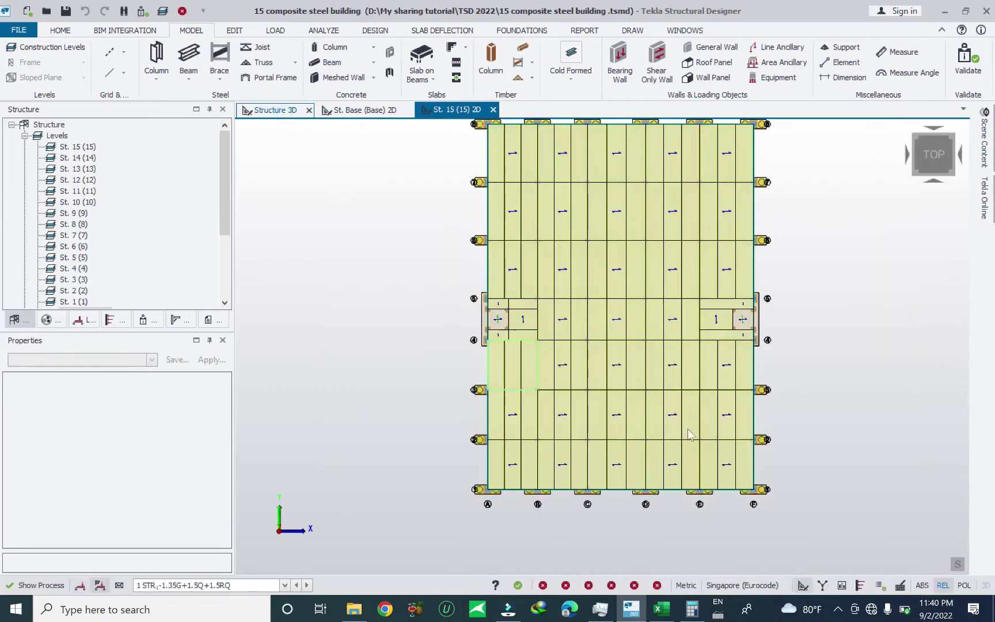
scroll(662, 443, "up", 5)
scroll(675, 442, "up", 5)
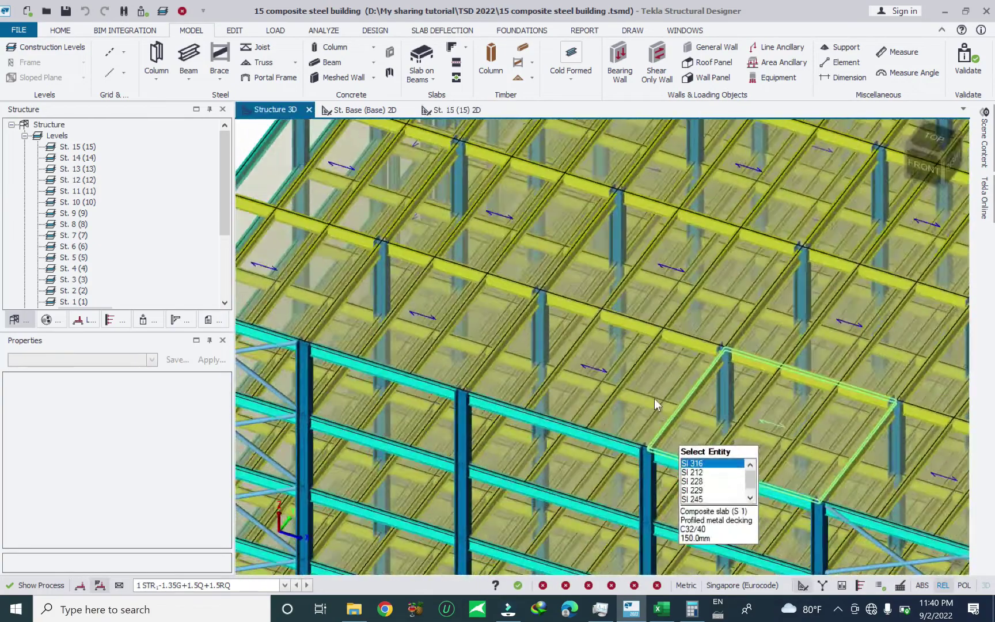
scroll(641, 363, "down", 3)
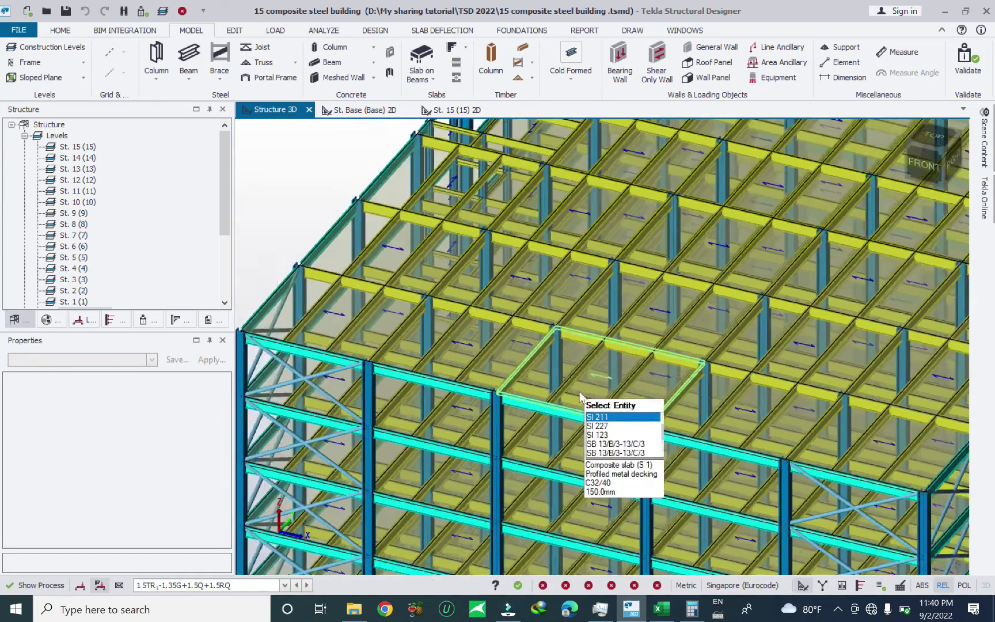
scroll(523, 369, "up", 3)
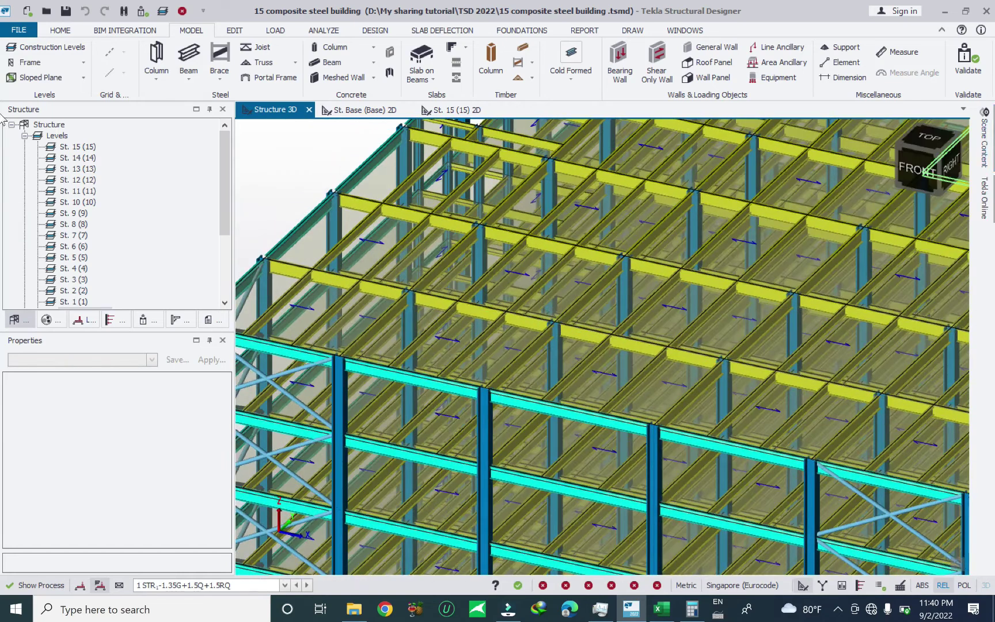
mouse_move(984, 136)
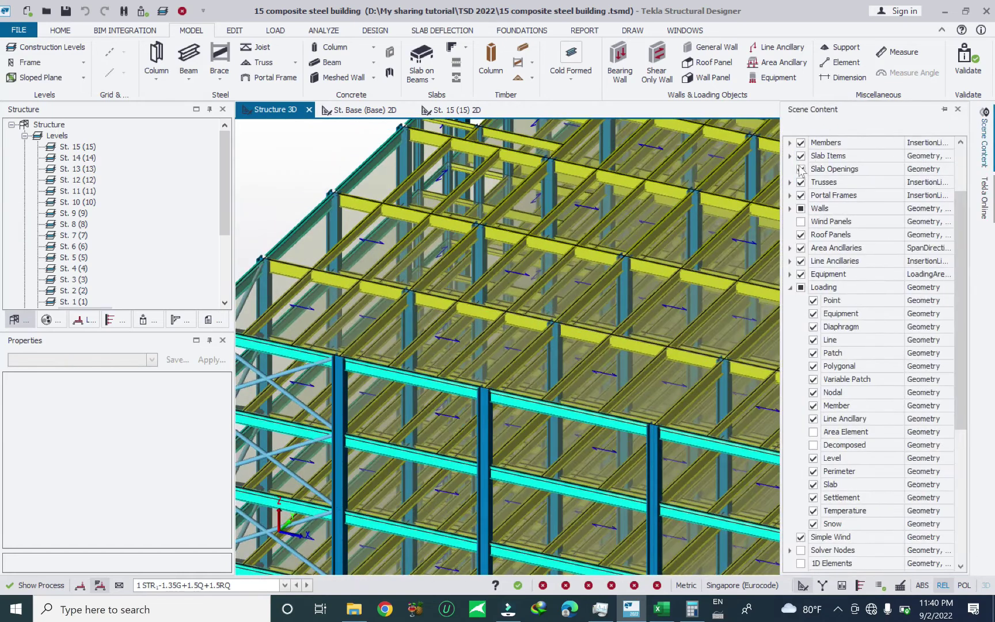
left_click(800, 156)
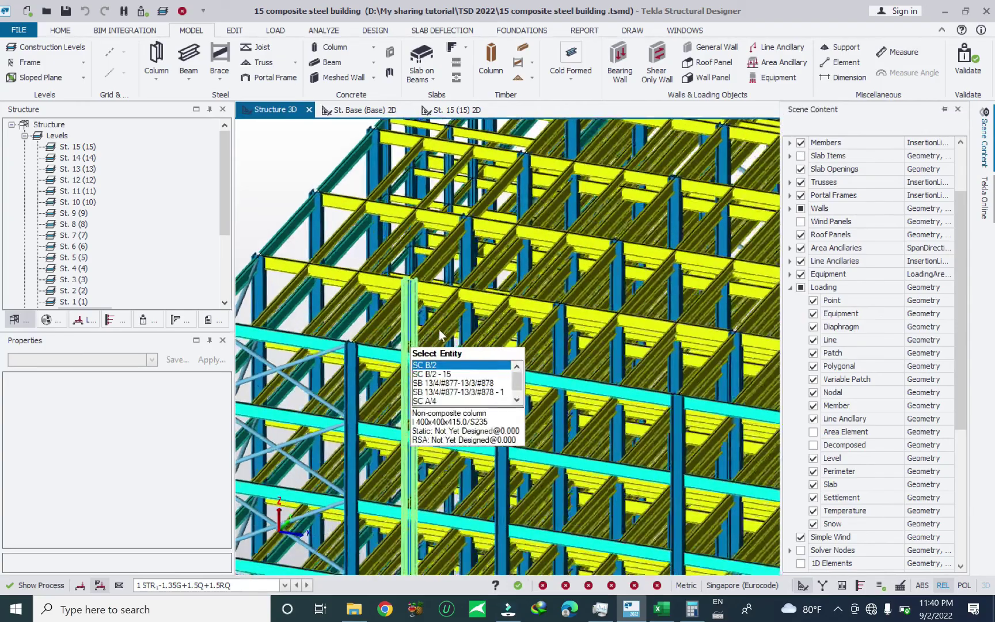
Step: Examine the secondary composite beam between gridlines 2 and 3 on level 15, including its section size
scroll(345, 305, "up", 3)
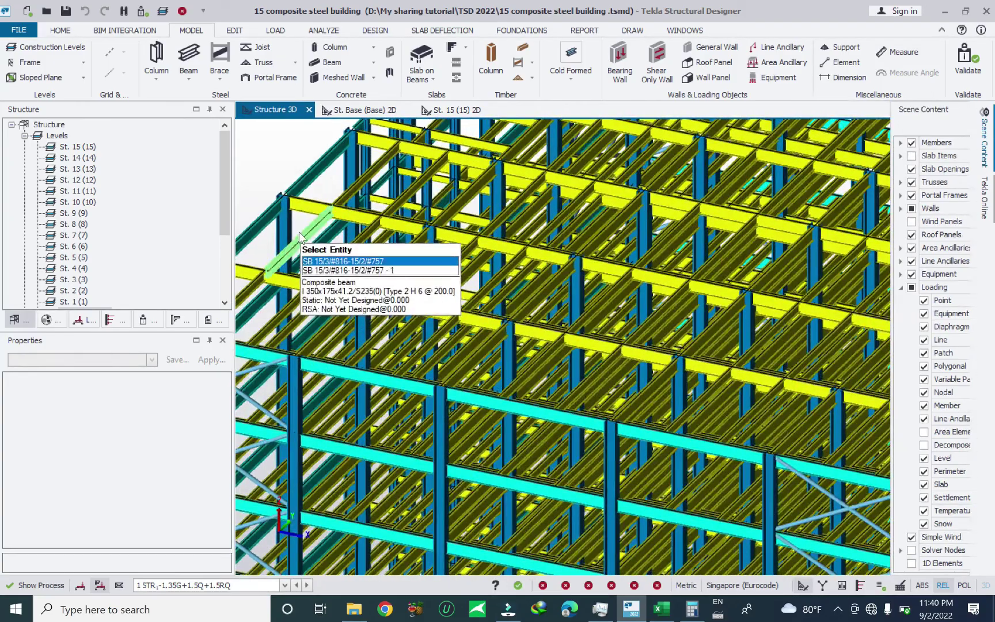
scroll(303, 236, "up", 2)
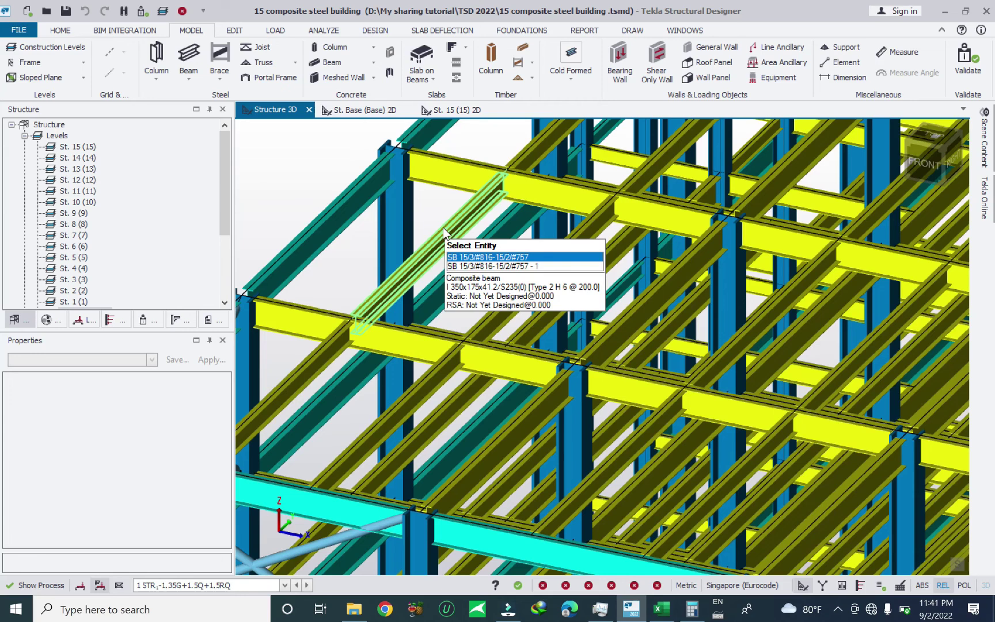
scroll(444, 232, "down", 3)
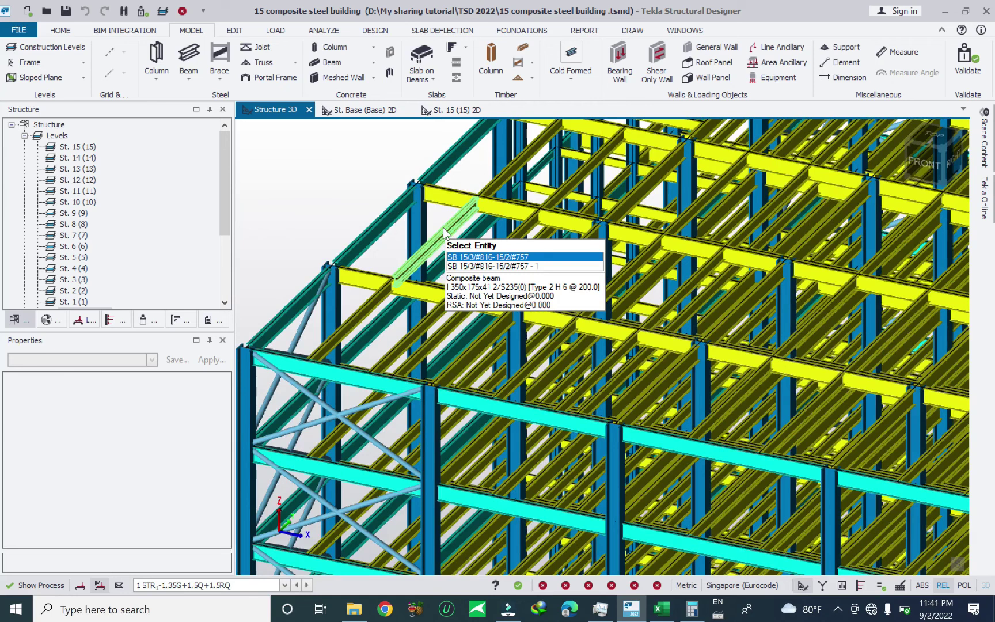
Step: Switch to the load take-down workbook in Excel and check the slab row and the beam load formula in G9
left_click(662, 615)
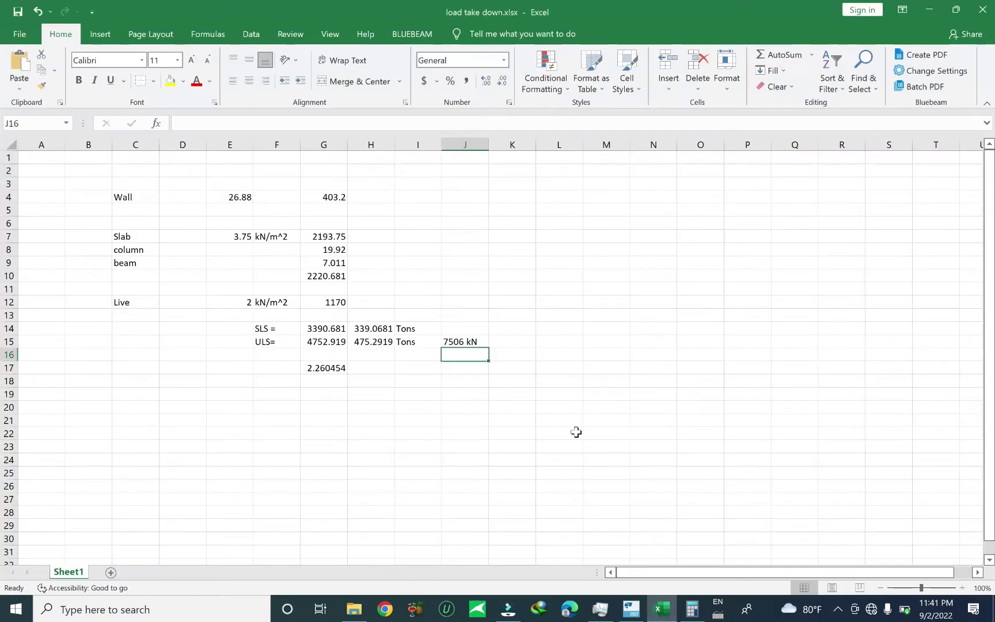
left_click_drag(138, 240, 345, 237)
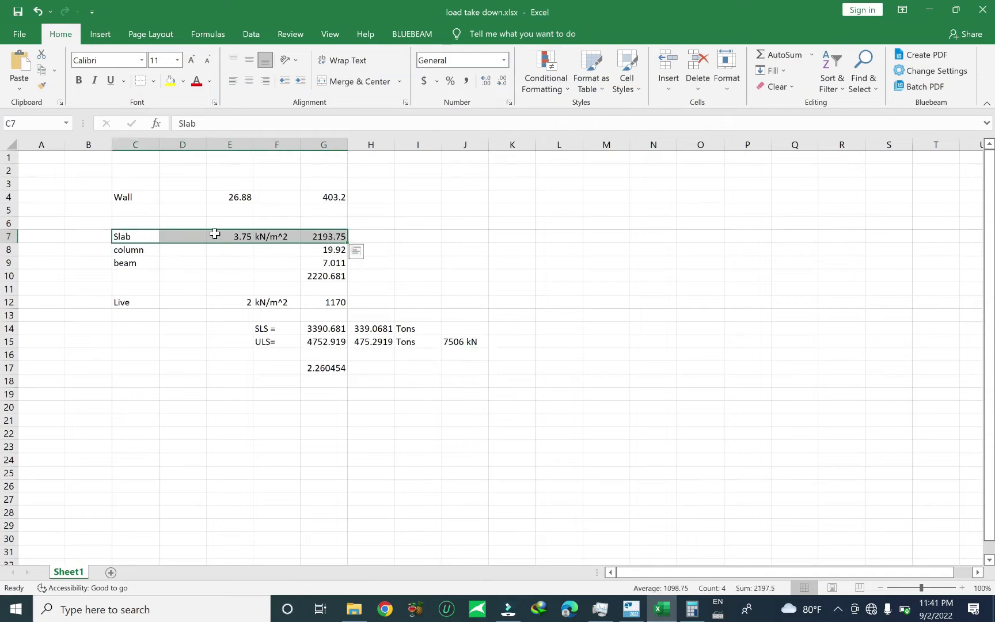
left_click(132, 225)
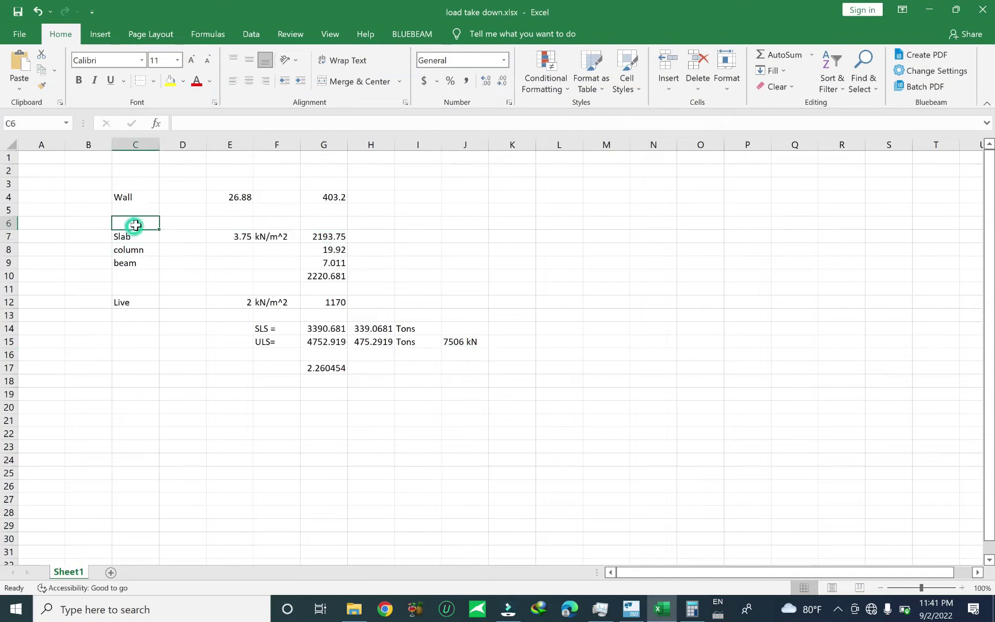
left_click(136, 263)
double_click(137, 265)
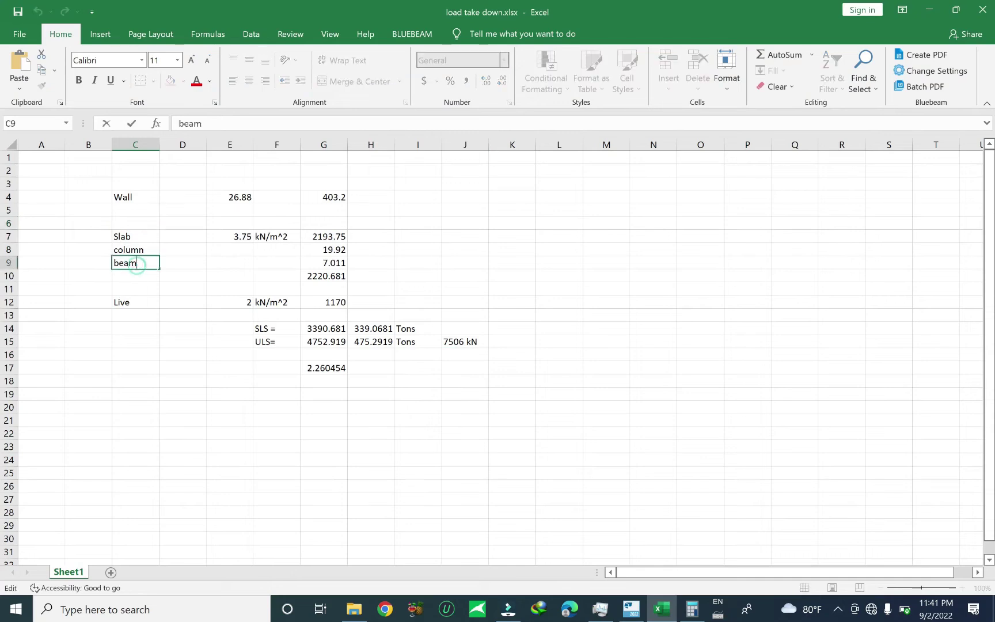
double_click(343, 263)
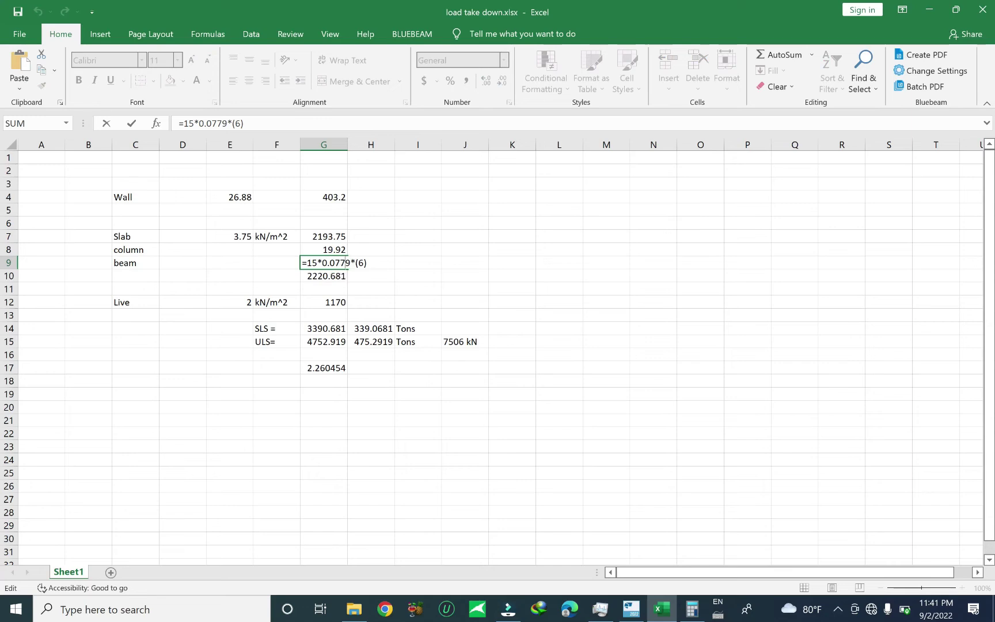
key("Escape")
Step: Label cell C10, directly below the beam row, as "secondary beam"
left_click(9, 275)
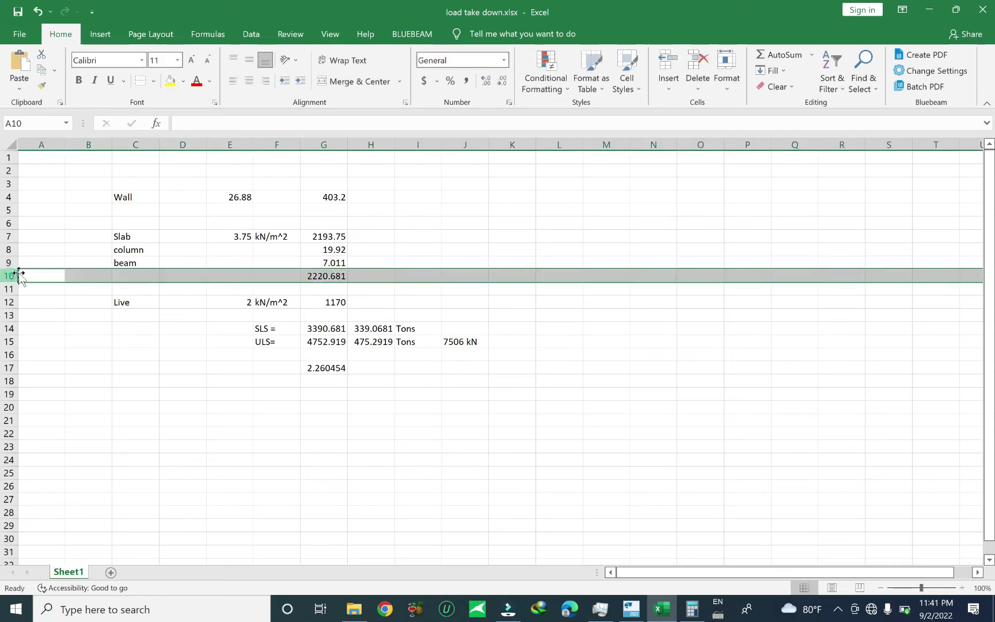
left_click(138, 274)
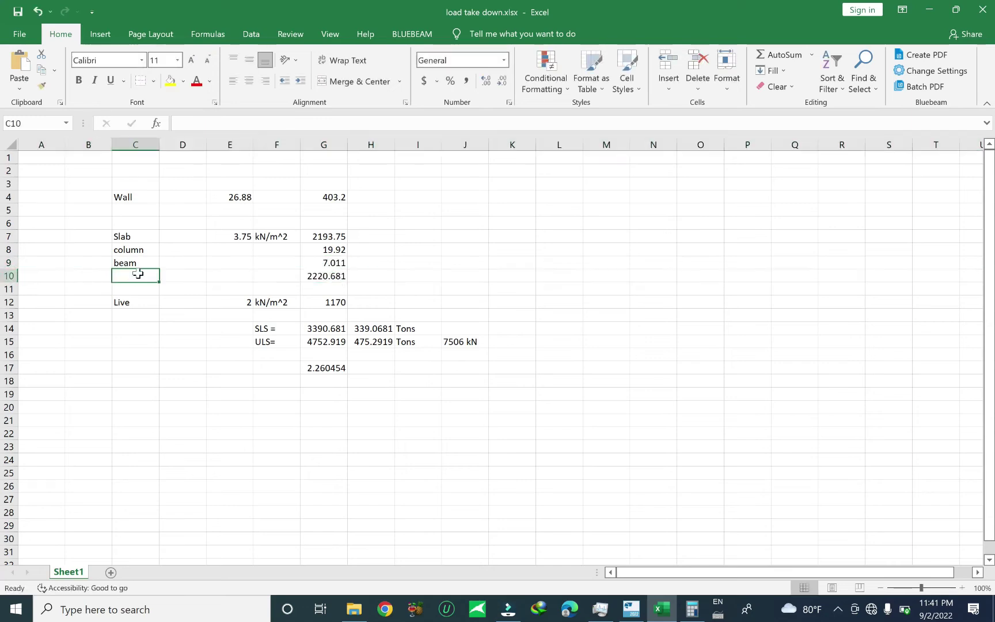
type("secon")
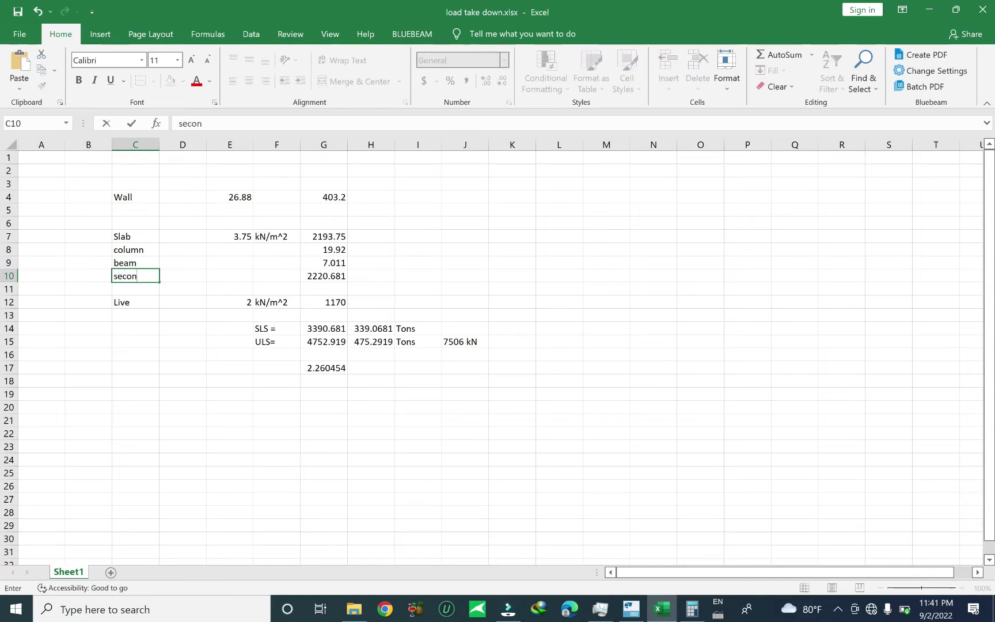
type("dary beam")
key("Return")
Step: Insert a row below the secondary beam row and move the dead load subtotal from G10 to G11
left_click(317, 276)
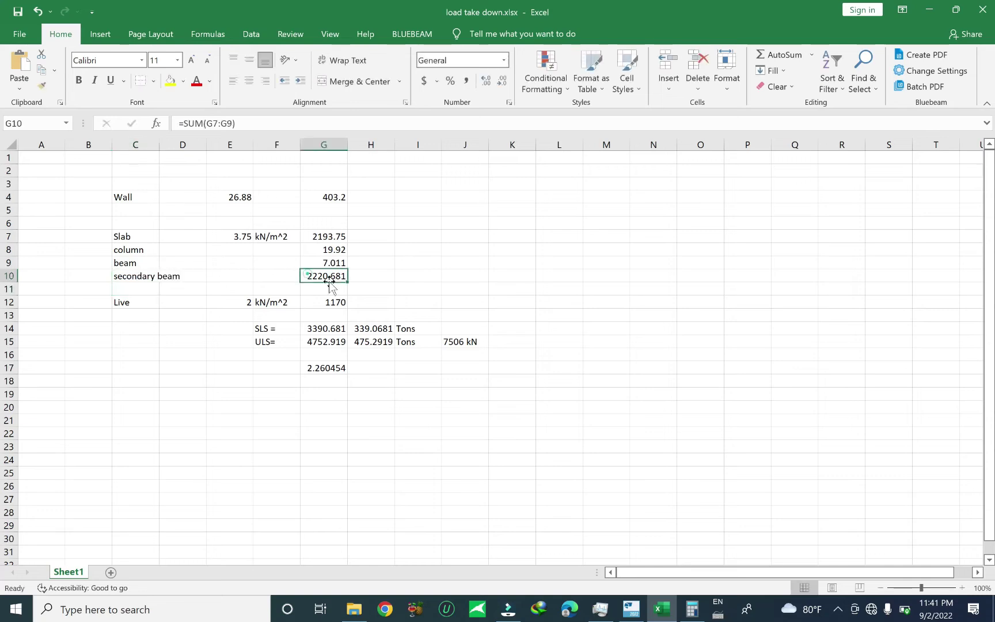
left_click(9, 289)
right_click(10, 288)
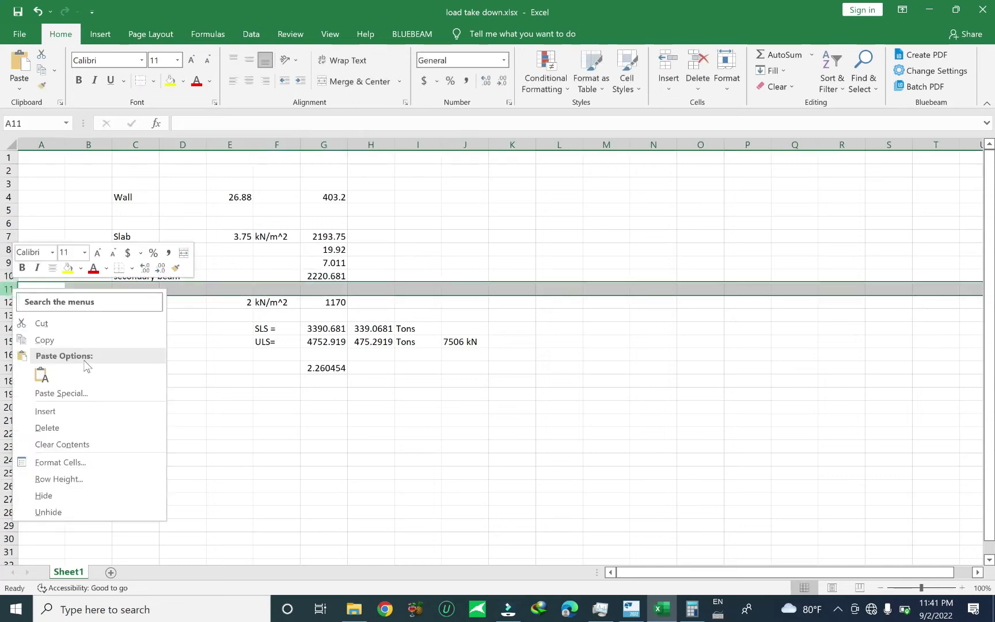
left_click(55, 393)
left_click(322, 276)
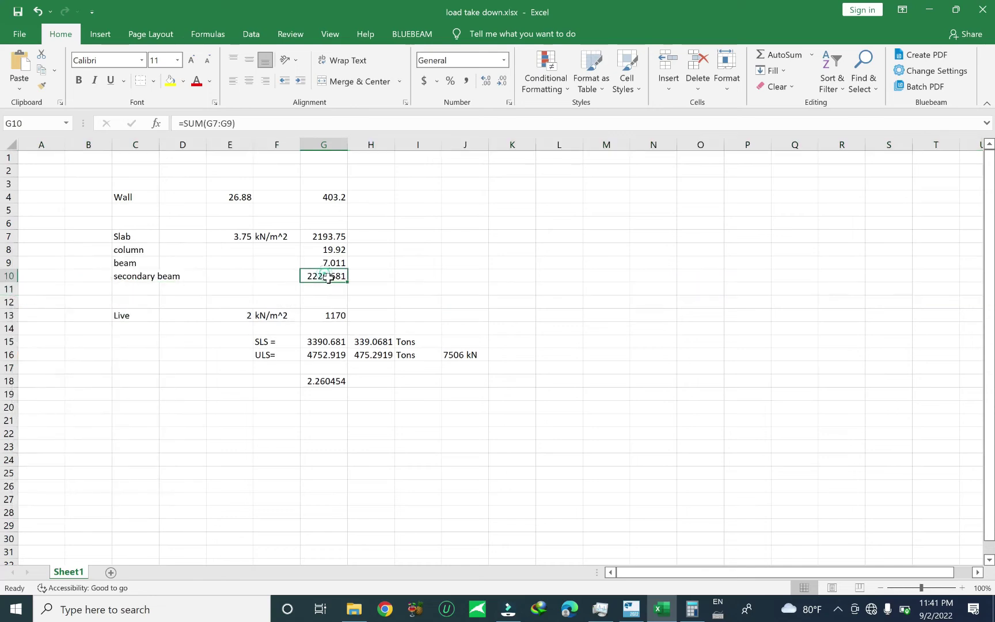
left_click_drag(326, 281, 330, 291)
left_click(326, 276)
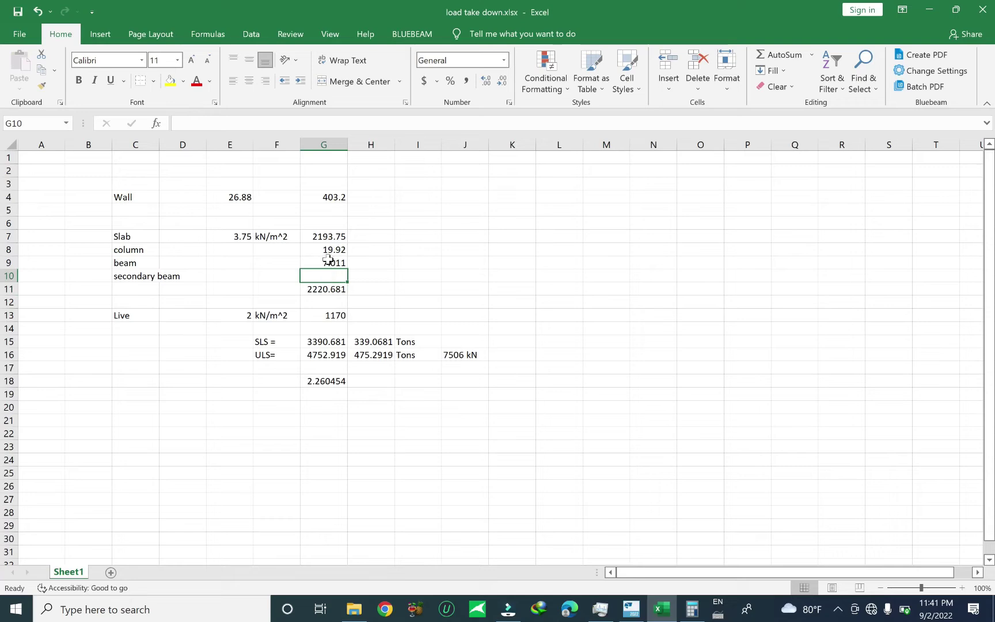
Step: Copy the beam load formula from G9 into G10 and edit it to =15*0.0412*(6)*2 for the secondary beams
left_click(328, 263)
left_click_drag(329, 270, 326, 283, "ctrl")
double_click(321, 276)
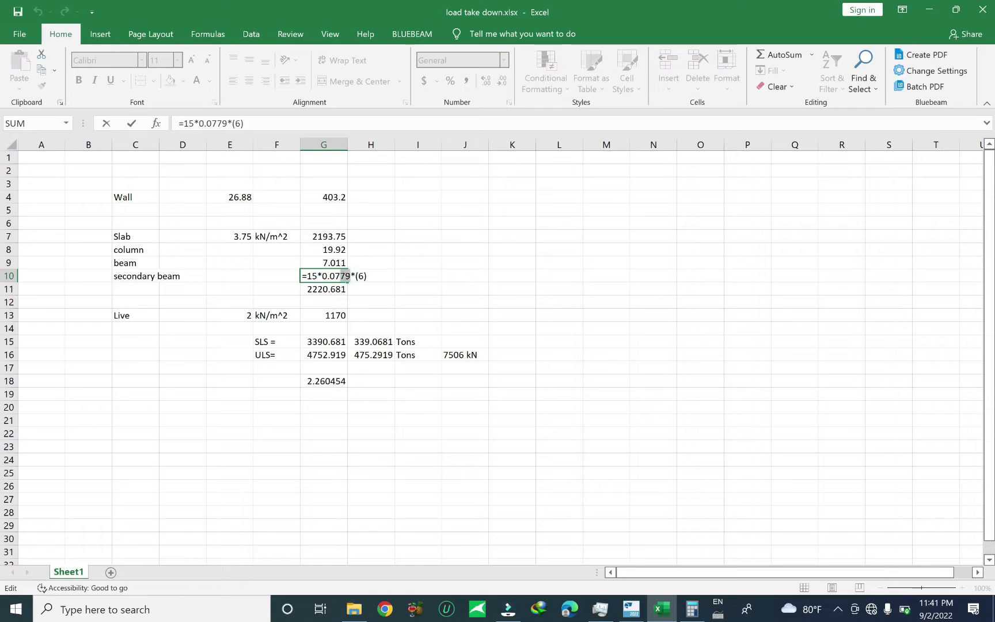
type("4")
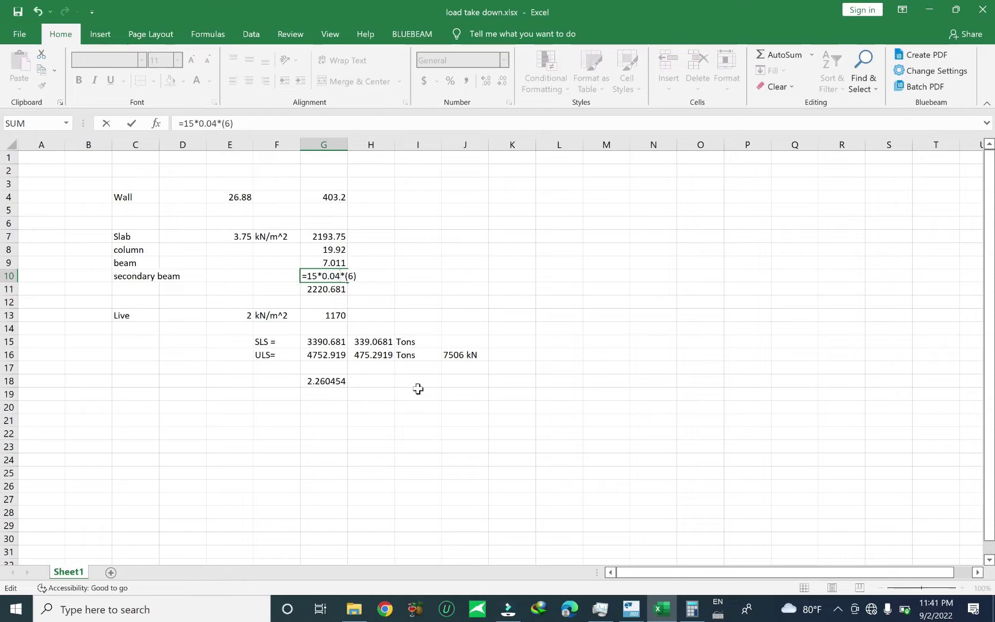
left_click(631, 609)
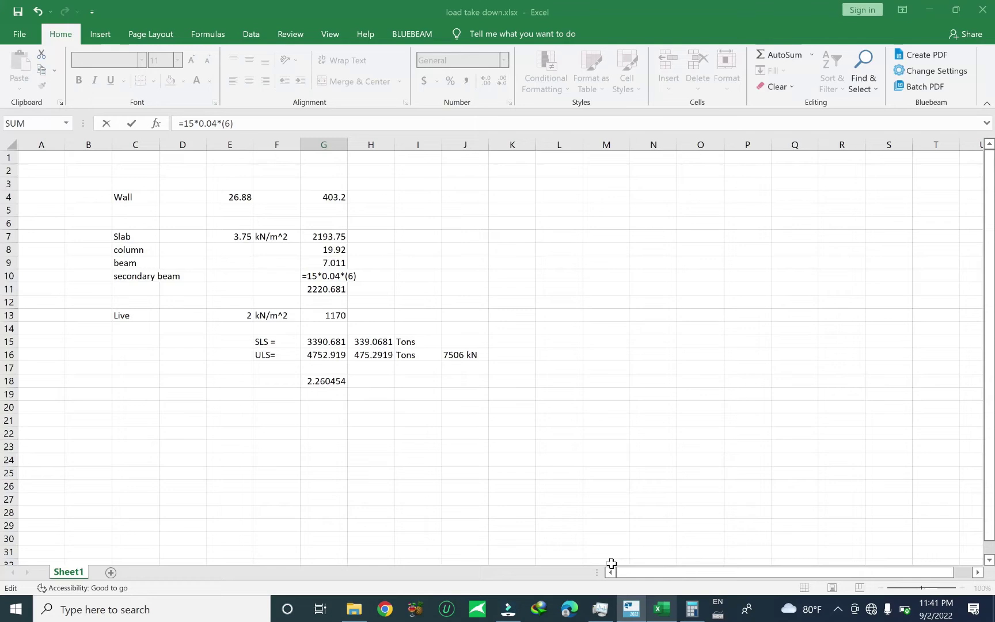
left_click(661, 609)
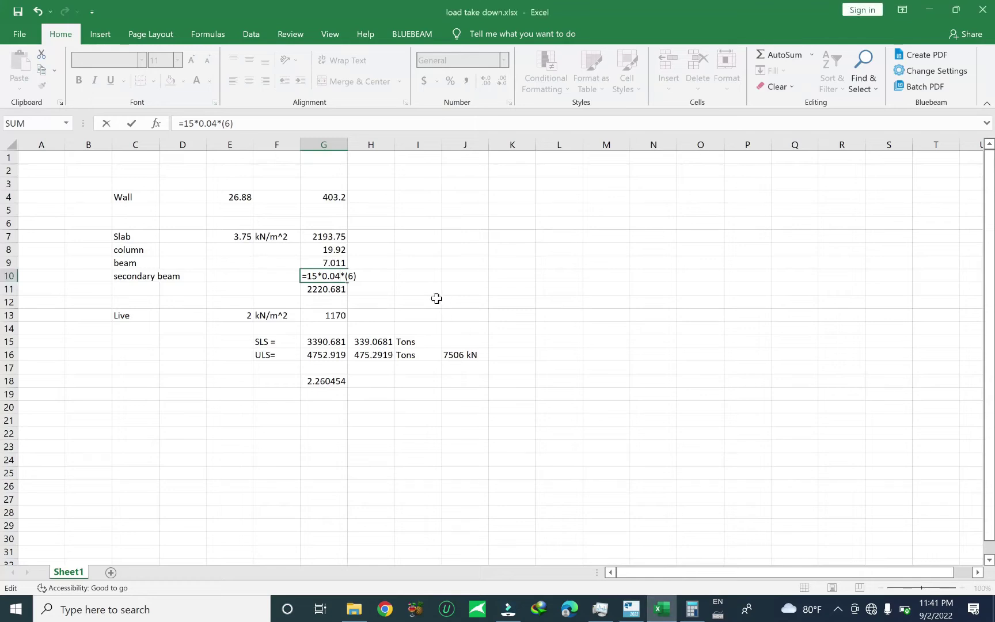
type("12")
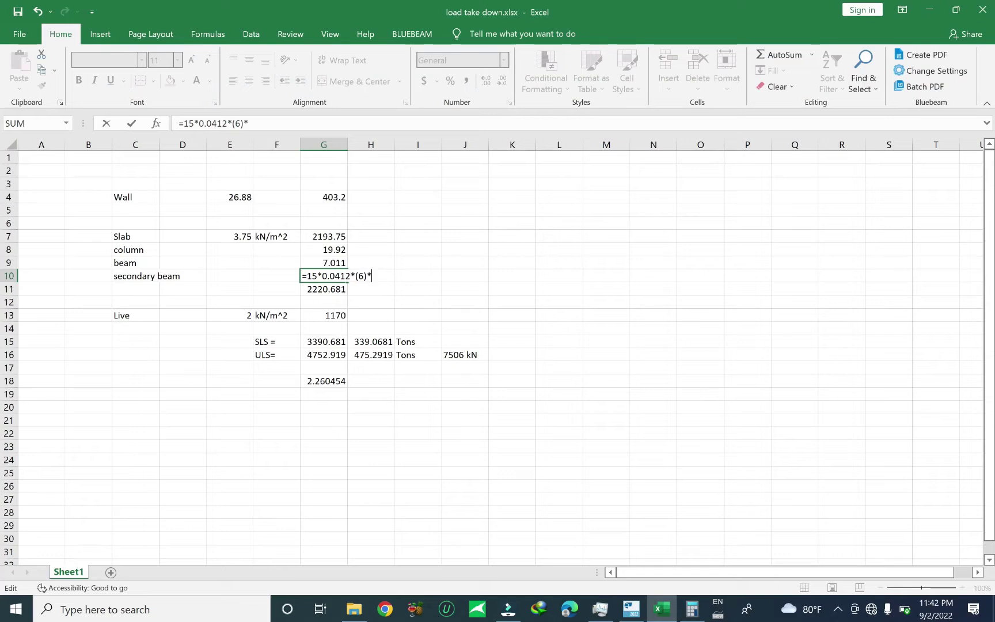
type("1")
Step: In Tekla Structural Designer, view the model from the top and check the secondary beams either side of gridline D between gridlines 1 and 2
left_click(631, 608)
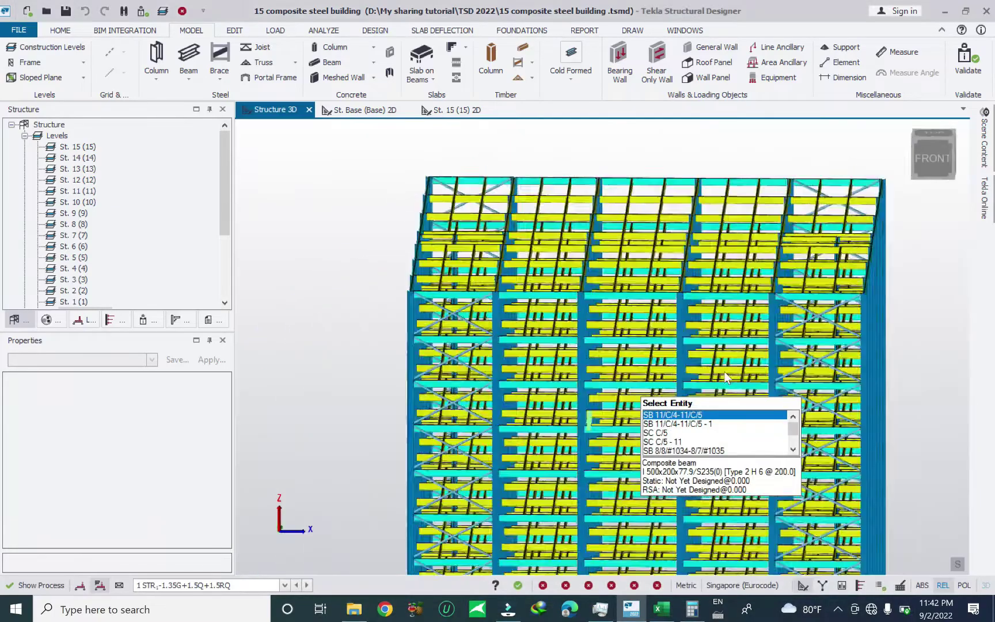
scroll(707, 324, "up", 3)
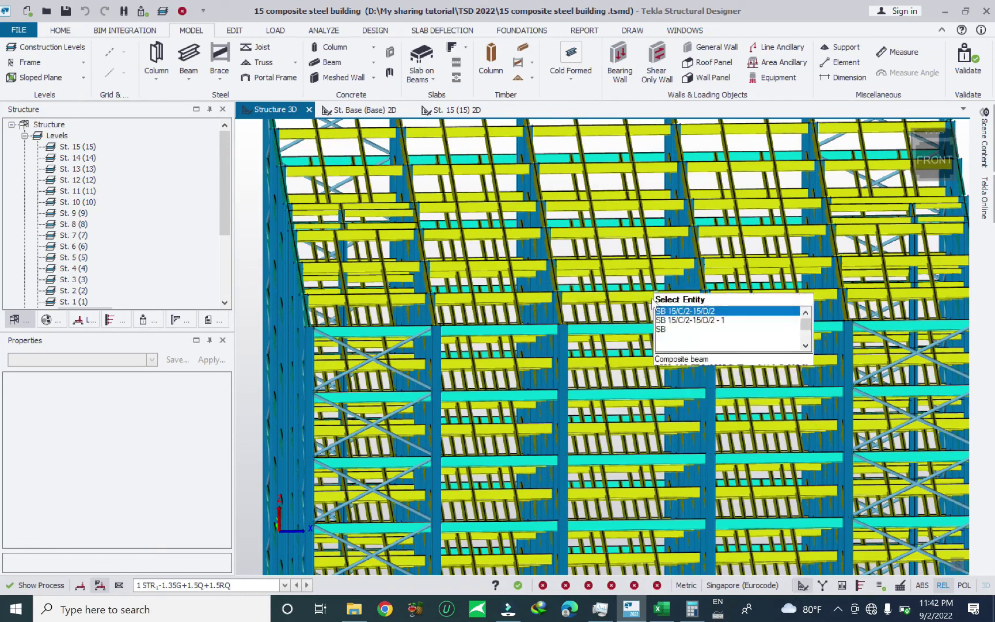
scroll(729, 350, "up", 2)
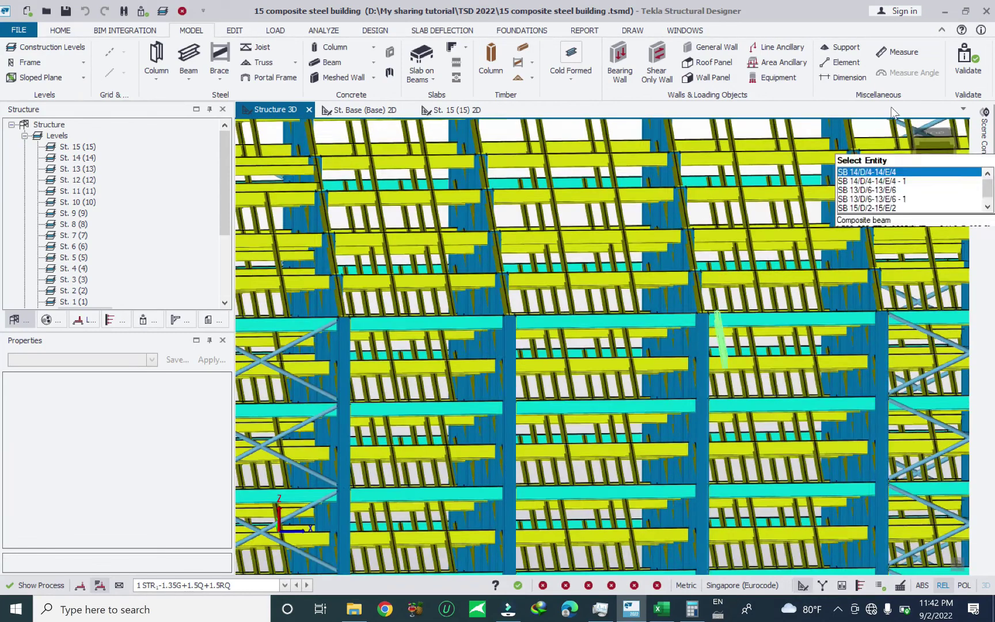
left_click(912, 155)
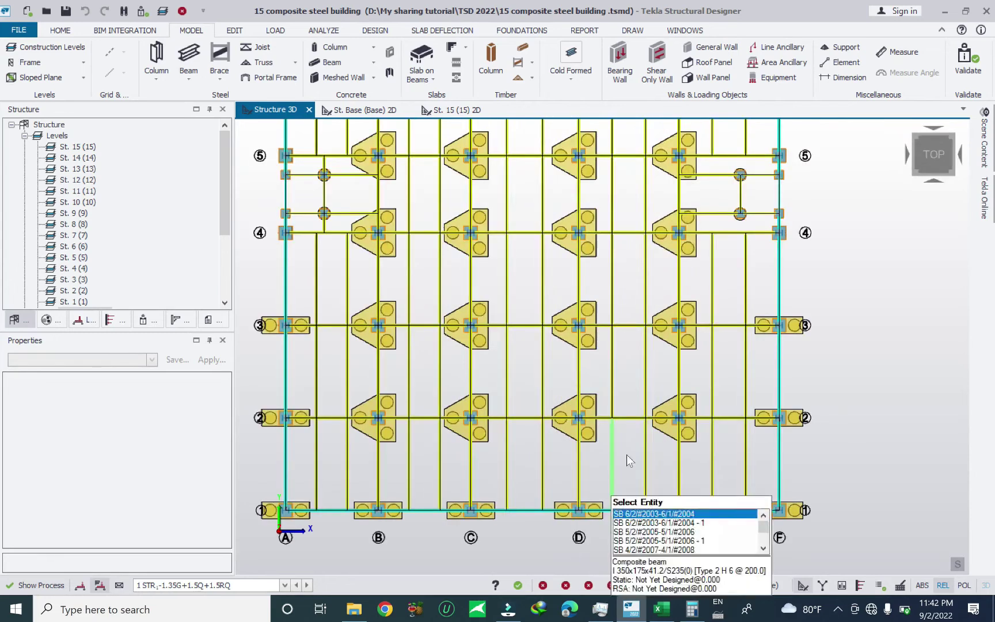
scroll(599, 449, "up", 2)
left_click(556, 427)
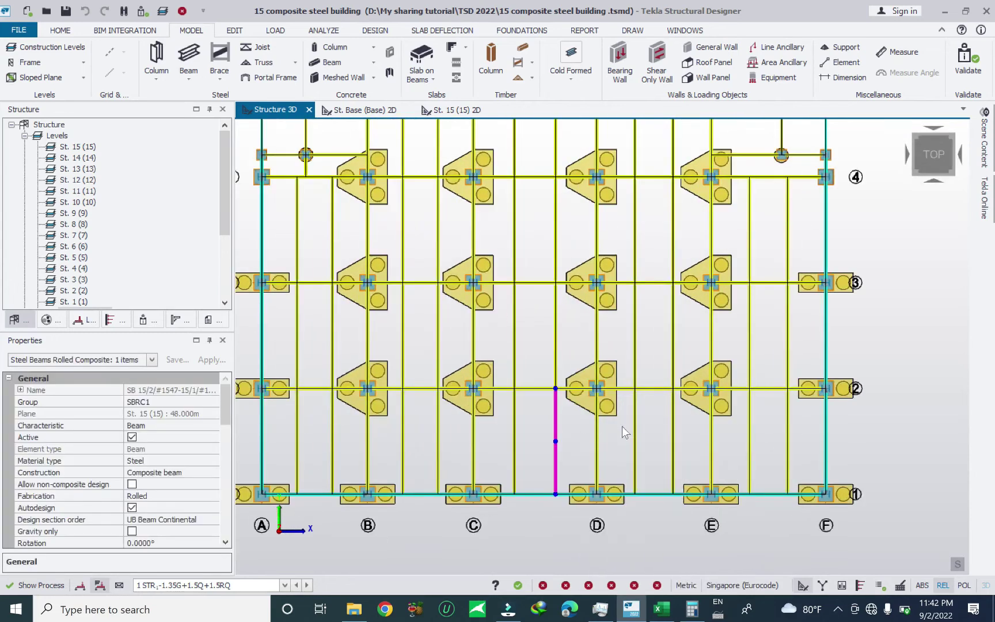
left_click(622, 446)
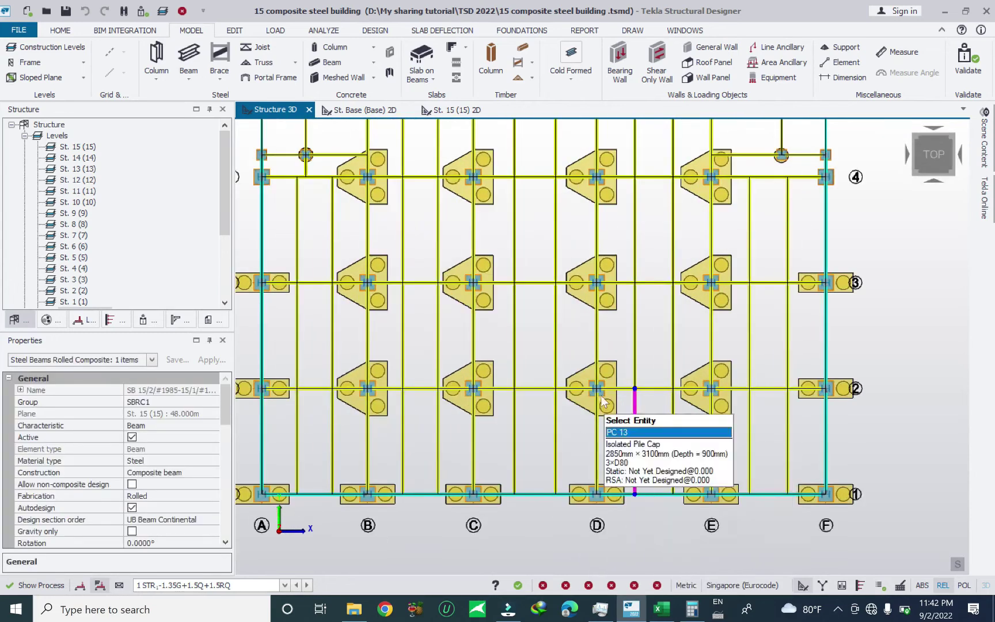
left_click(555, 441)
Step: Return to the Excel workbook and commit the secondary beam formula =15*0.0412*(6)*2 in G10
left_click(664, 609)
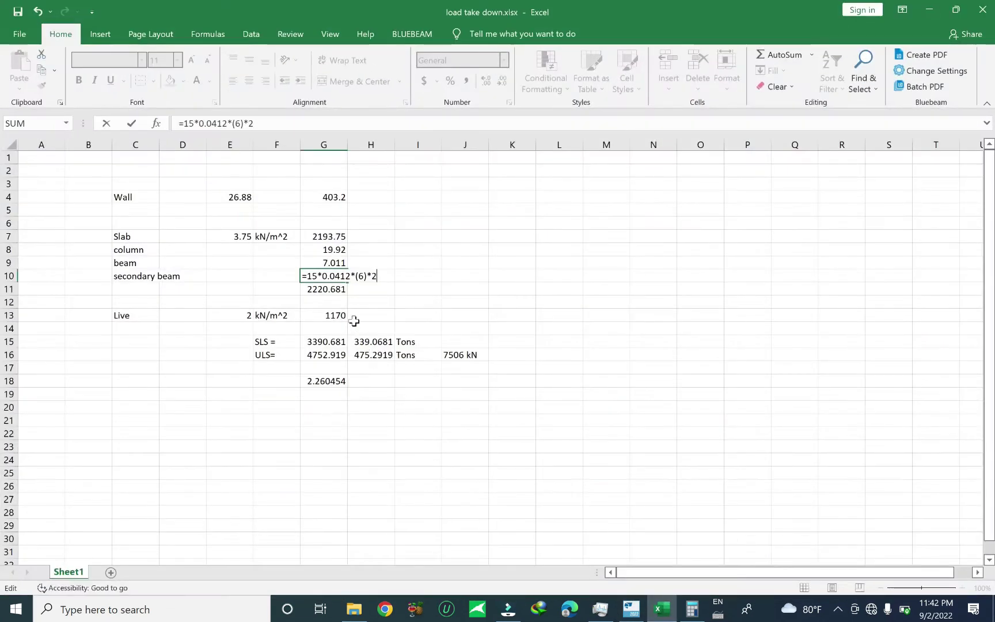
key("shift+Left")
key("shift+Left")
key("shift+Left")
key("shift+Left")
key("shift+Left")
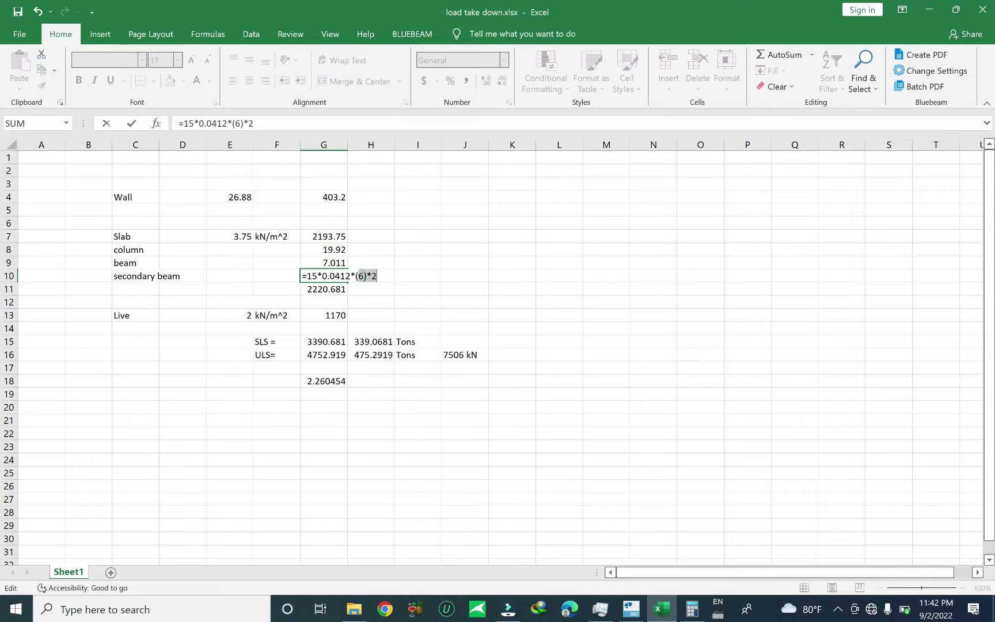
key("Return")
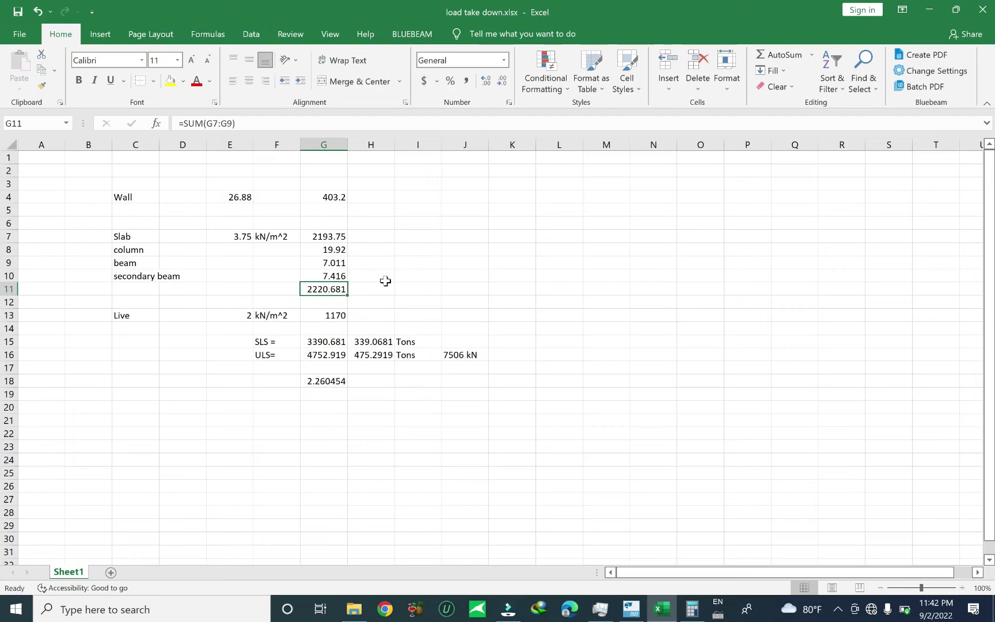
Step: Extend the dead load sum in G11 to include the secondary beam load in G10, and save the workbook
double_click(334, 276)
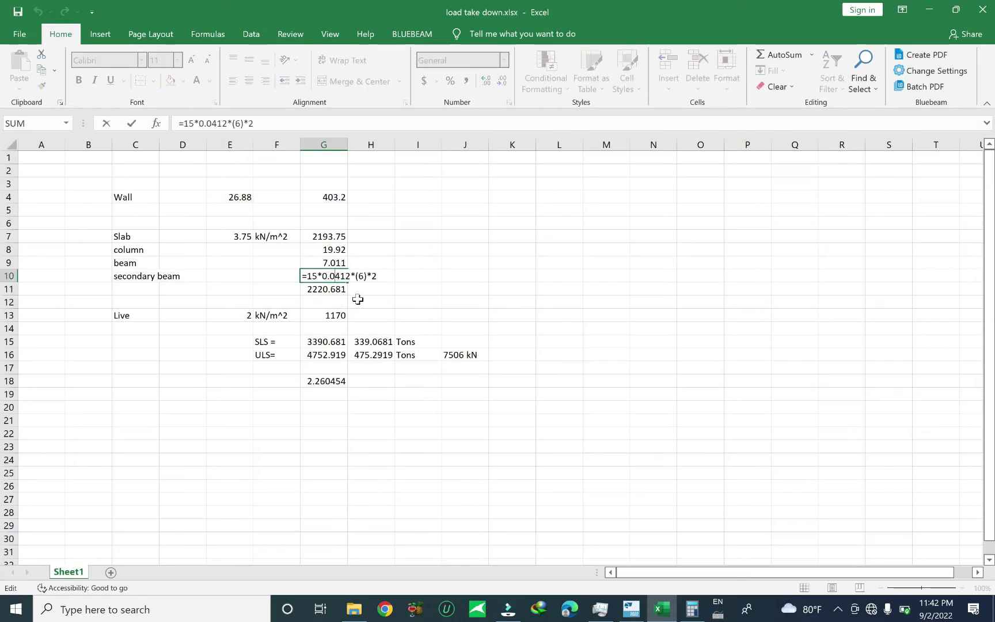
key("Escape")
key("Down")
key("F2")
mouse_move(346, 282)
left_mouse_down()
mouse_move(338, 265)
mouse_move(345, 278)
left_mouse_up()
key("Return")
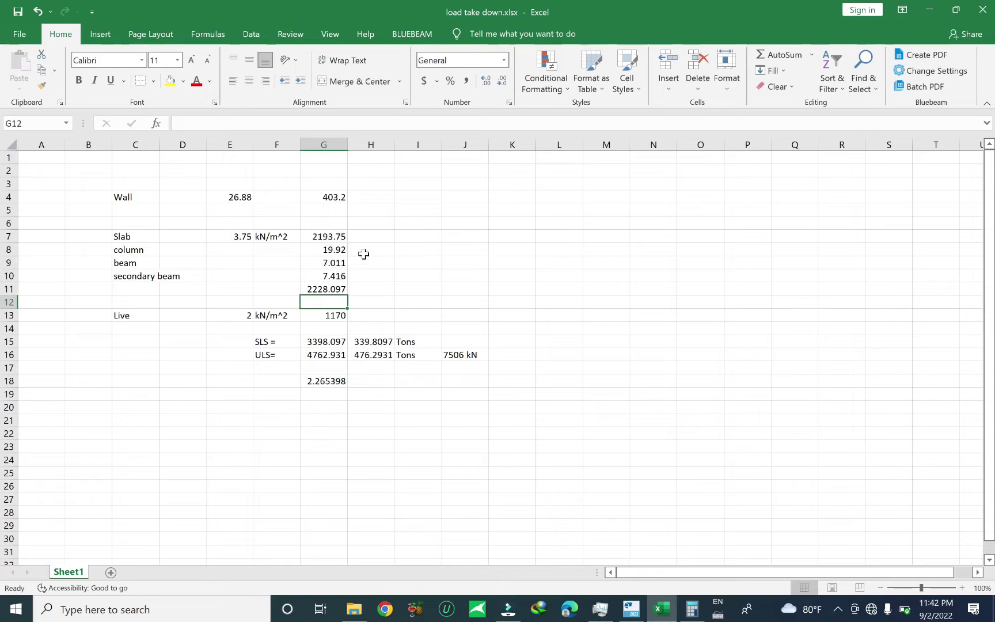
left_click(9, 276)
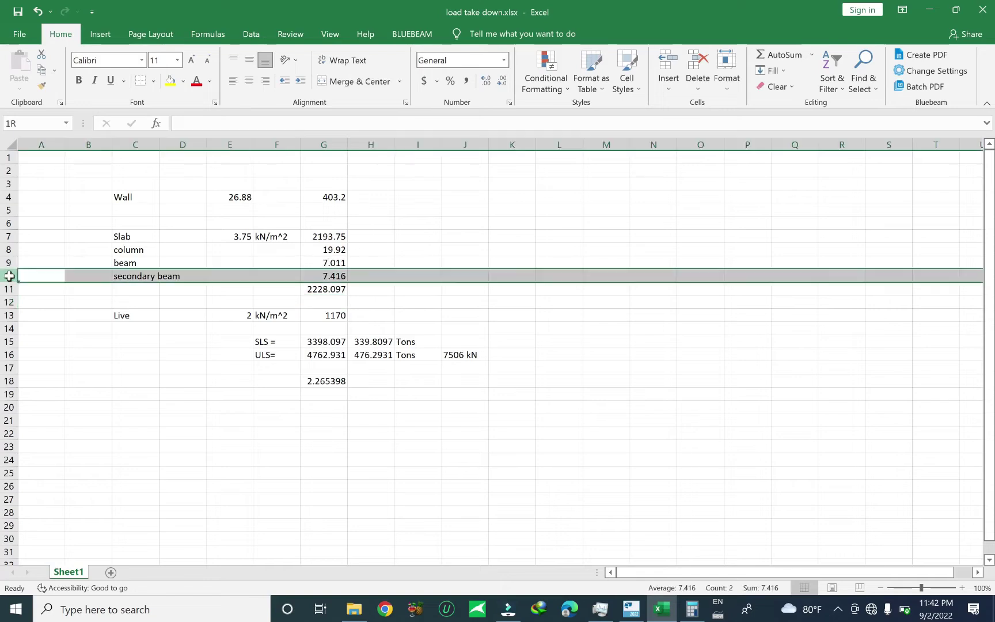
key("ctrl+s")
Step: Review the formulas for the SLS total in G15, the ULS total in G16 and the ULS conversion to tons in H16
left_click(325, 314)
left_click(325, 341)
double_click(326, 340)
key("Escape")
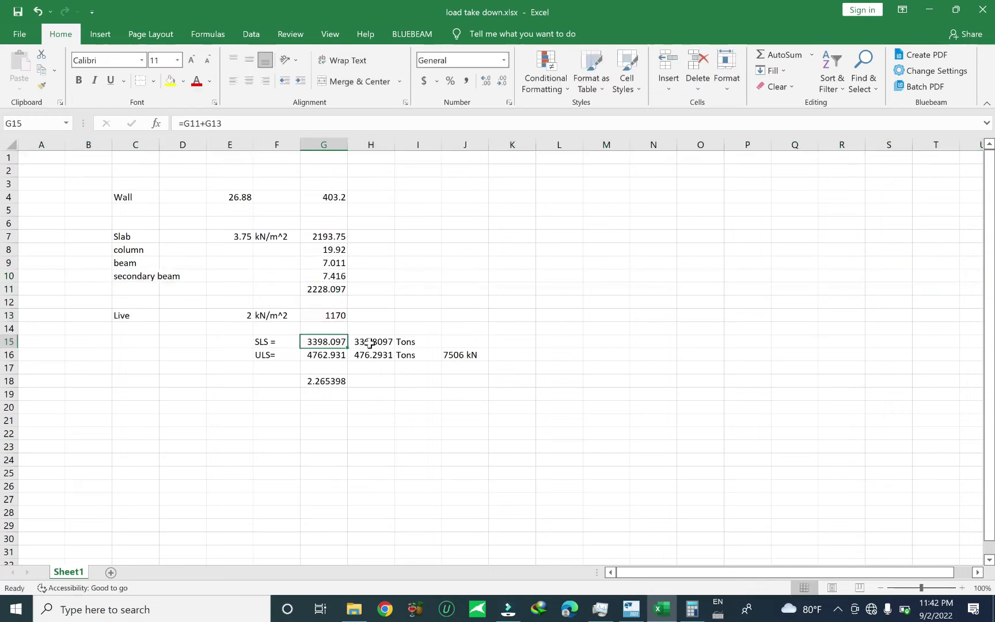
double_click(323, 359)
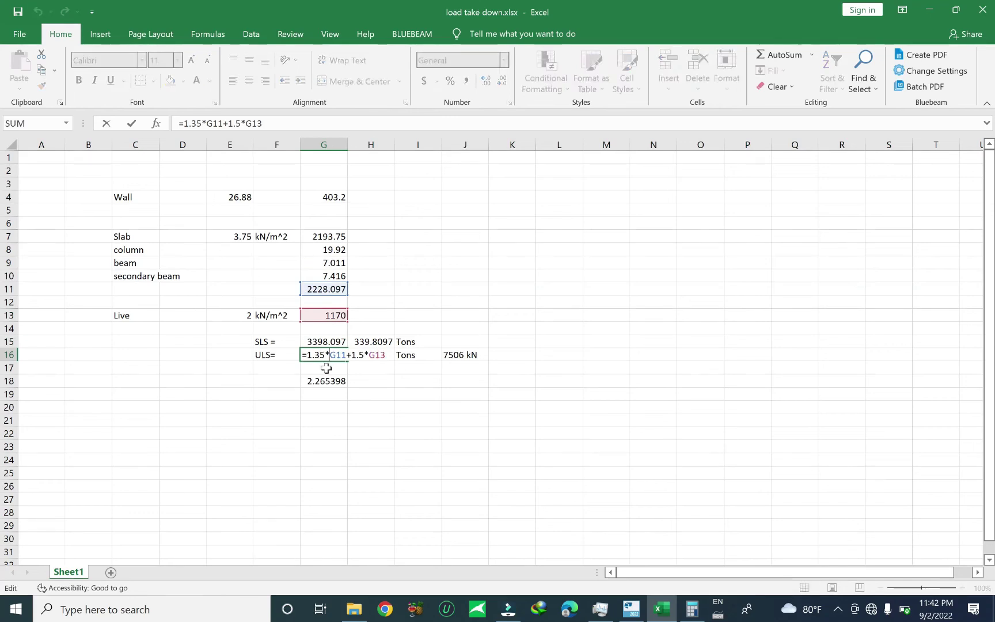
key("Tab")
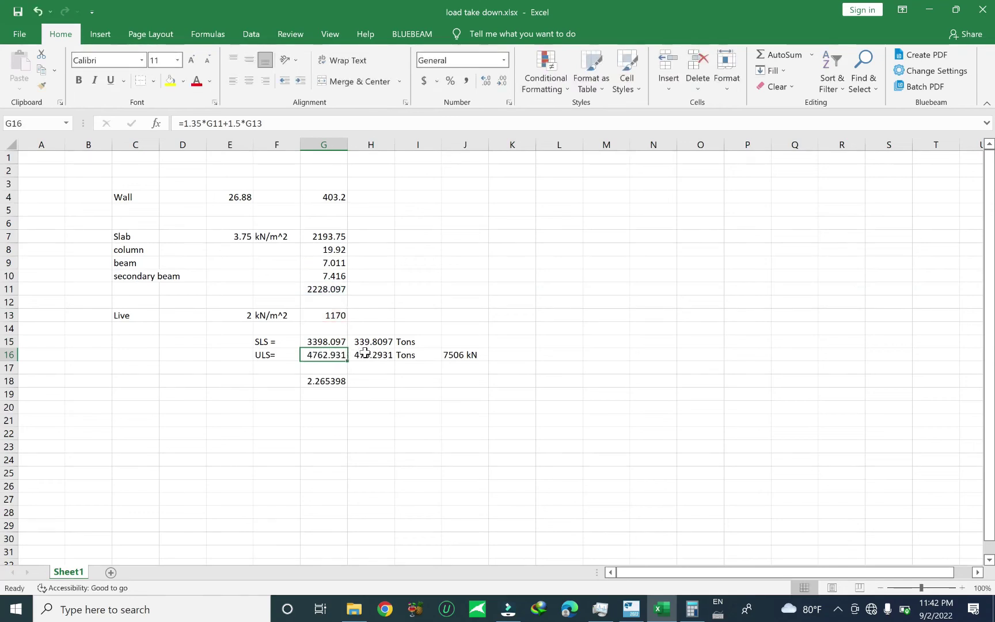
type("=G16/10")
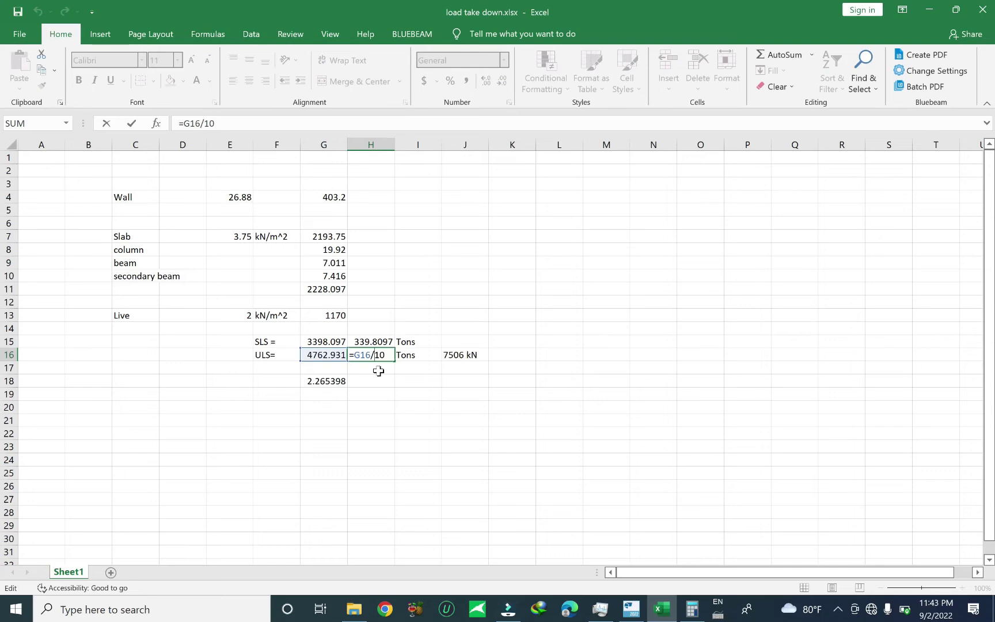
key("ctrl+Return")
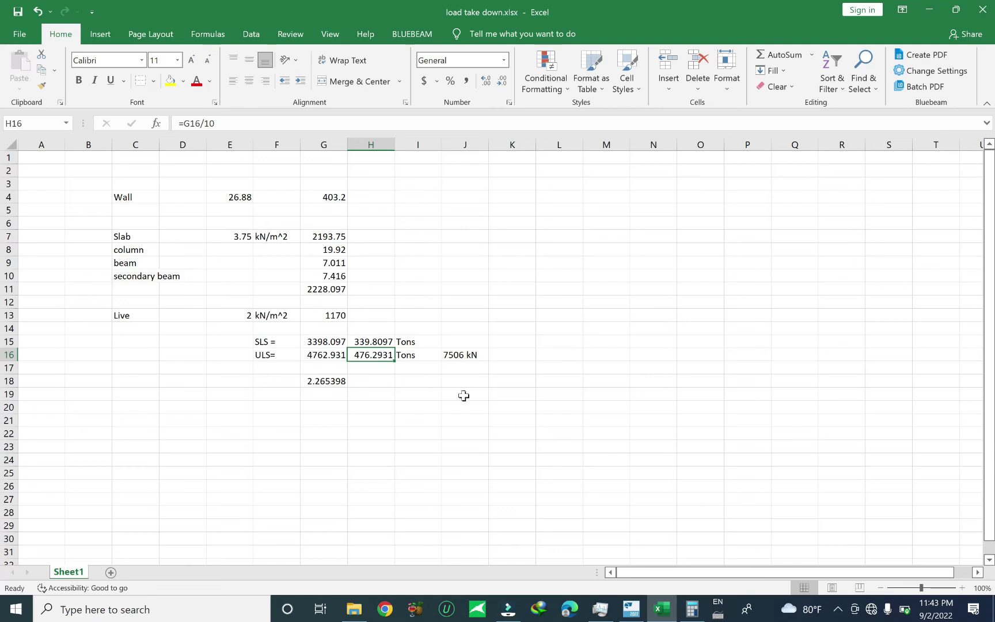
Step: Switch to Tekla Structural Designer, clear the beam selection, and display the 3D structure in the results view
left_click(634, 612)
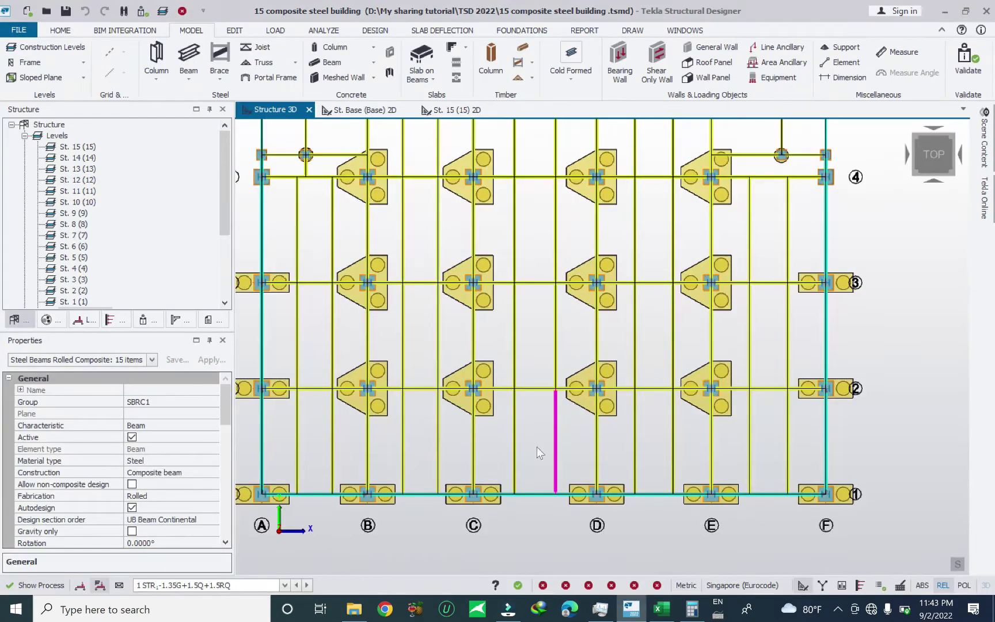
key("Escape")
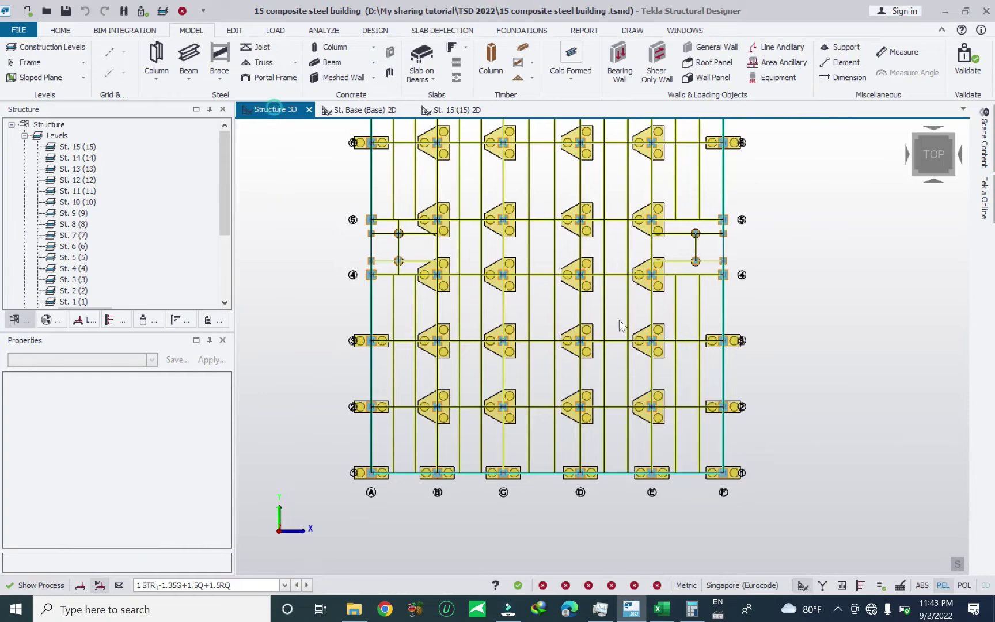
middle_click_drag(617, 327, 520, 215)
scroll(520, 215, "down", 3)
middle_click_drag(679, 329, 518, 230)
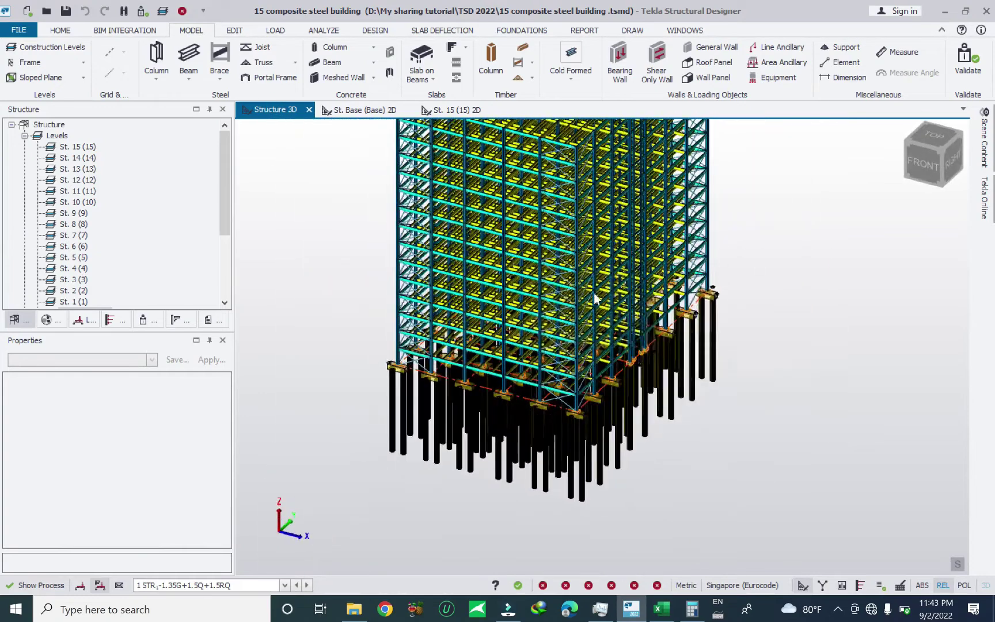
right_click(284, 111)
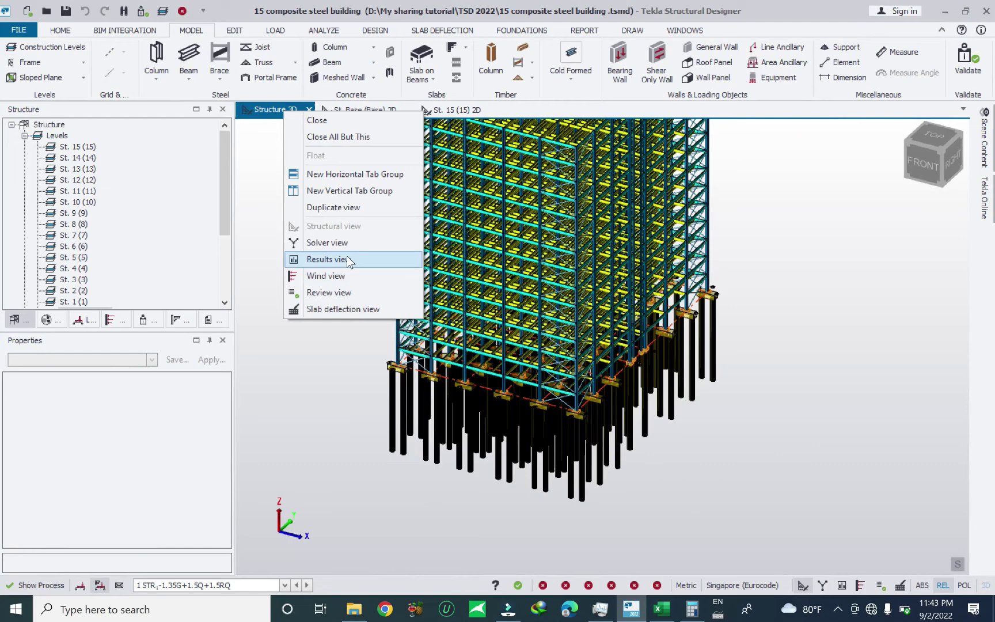
left_click(347, 257)
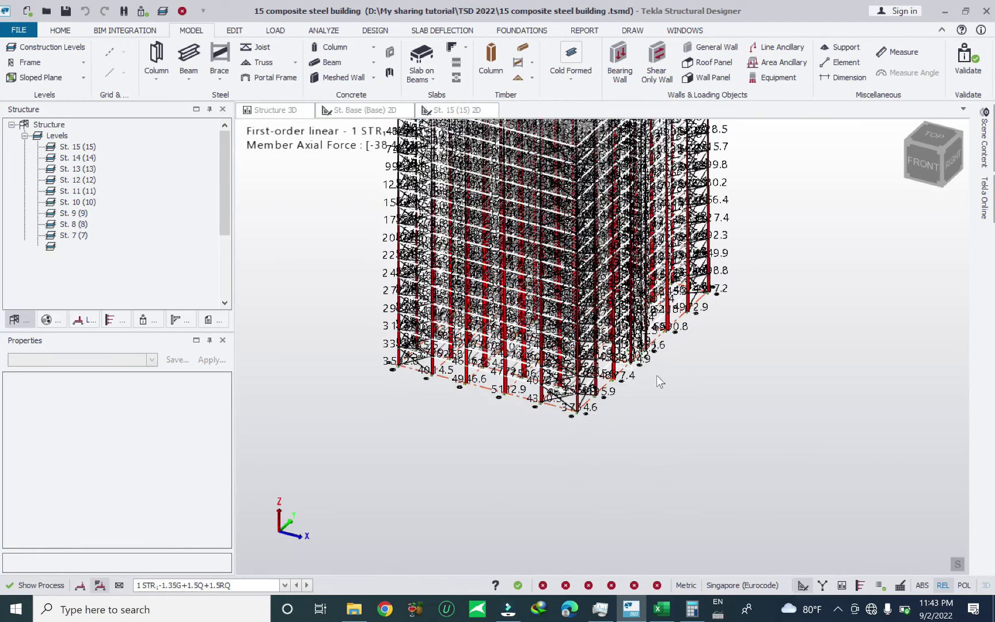
Step: Inspect the member axial force at the base of the column on gridlines D and 2
scroll(395, 390, "up", 6)
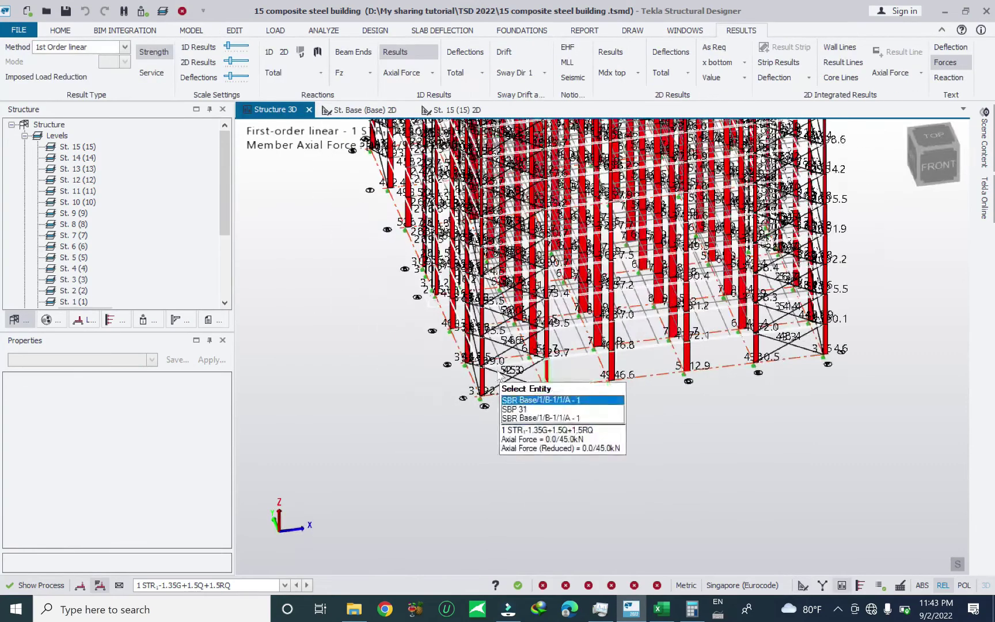
scroll(762, 426, "down", 3)
middle_click_drag(830, 415, 677, 409)
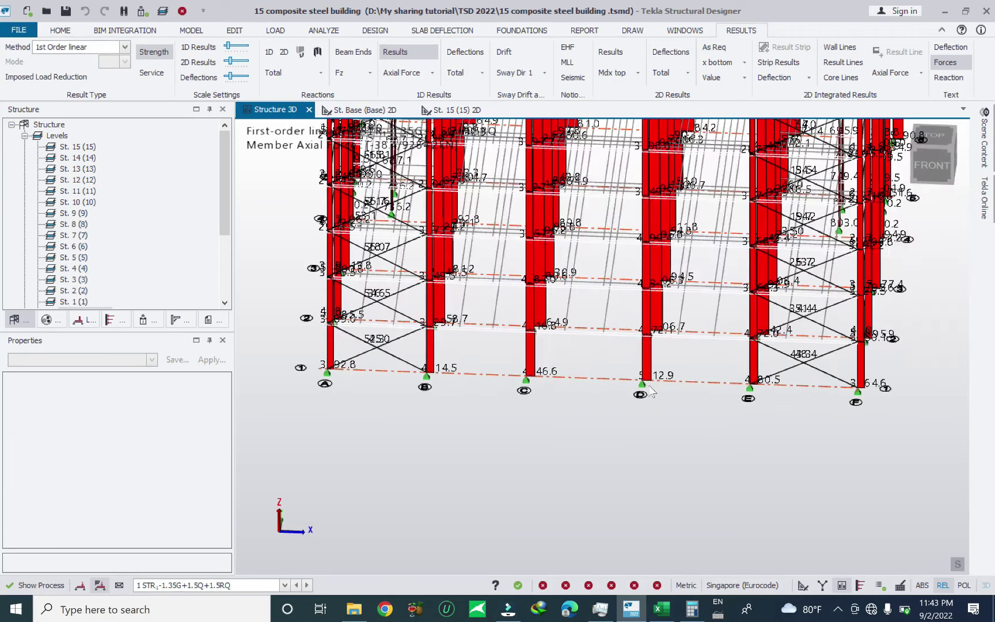
scroll(661, 355, "up", 8)
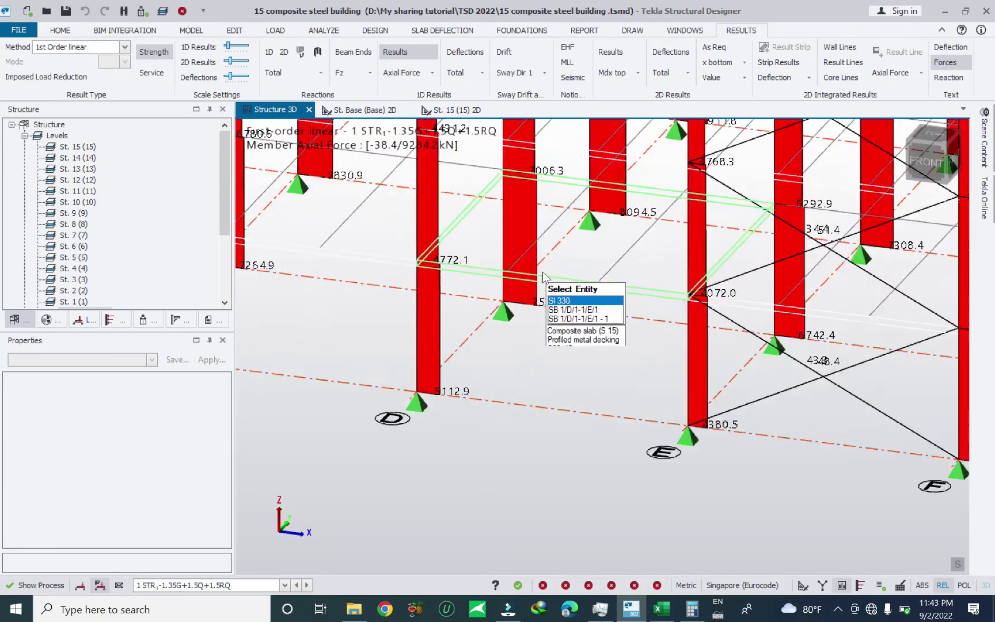
middle_click_drag(562, 361, 499, 277)
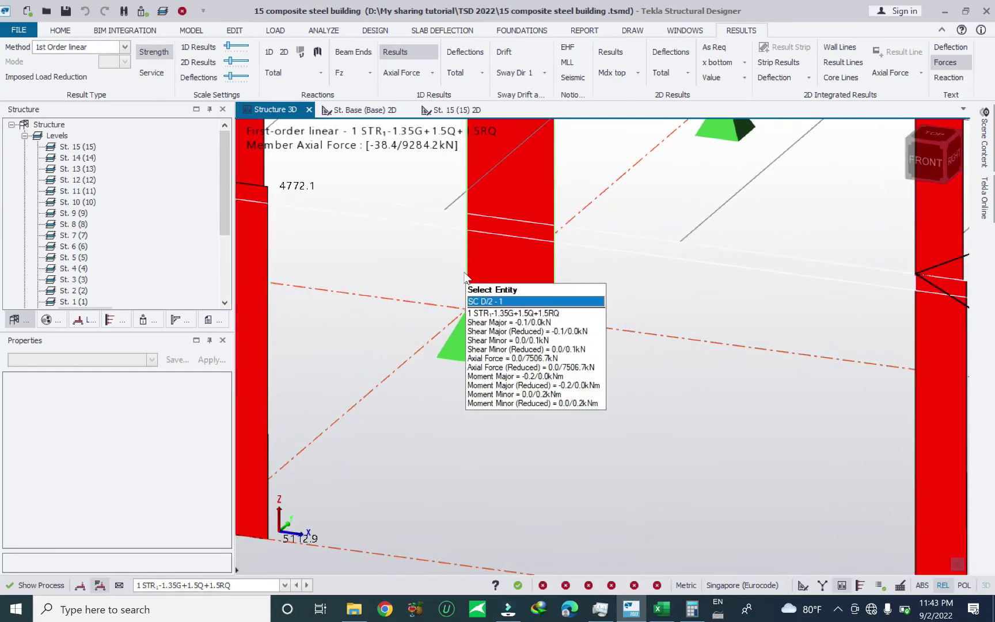
Step: Return to the Excel workbook and review the column self-weight formula in G8 and the dead load sum in G11
left_click(663, 609)
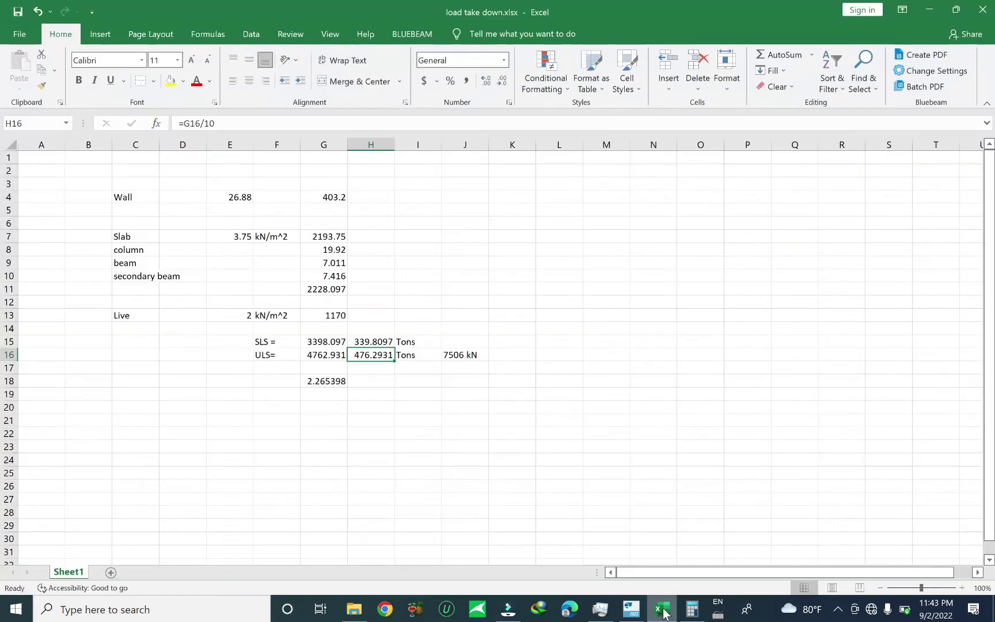
left_click(331, 249)
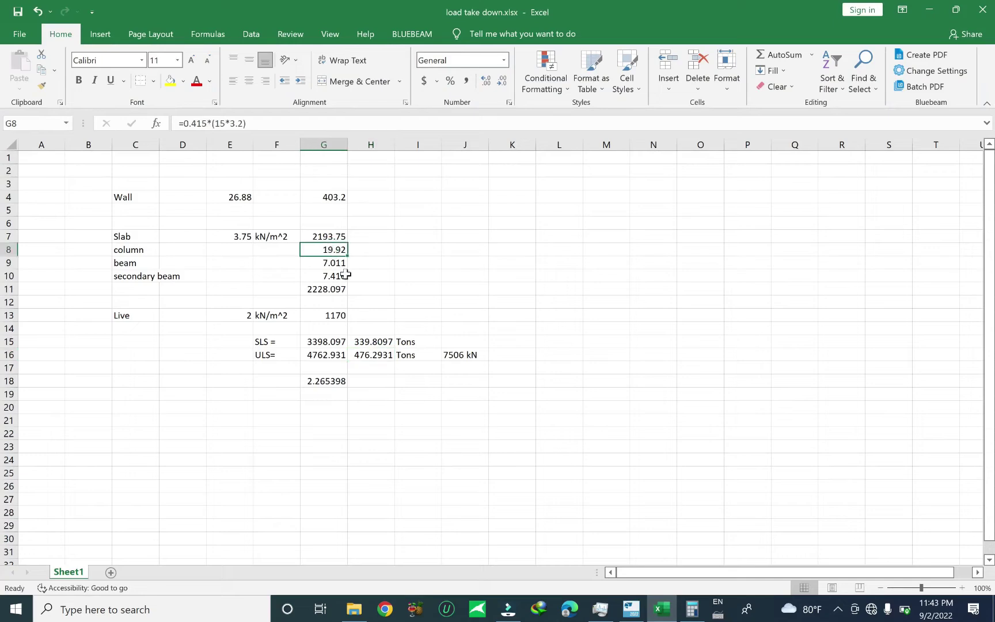
double_click(328, 250)
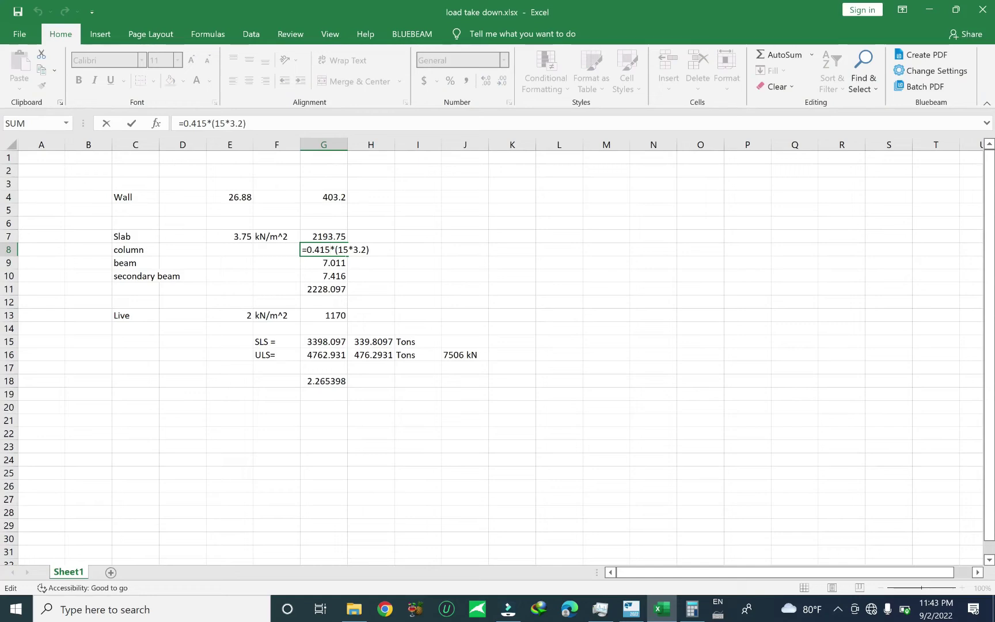
key("Escape")
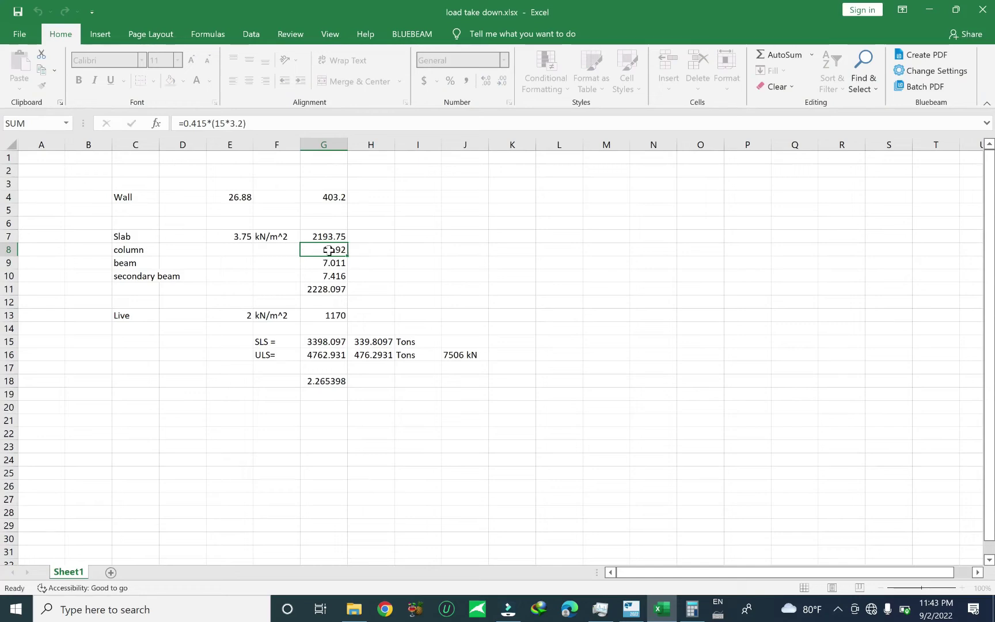
left_click(326, 289)
key("alt+equal")
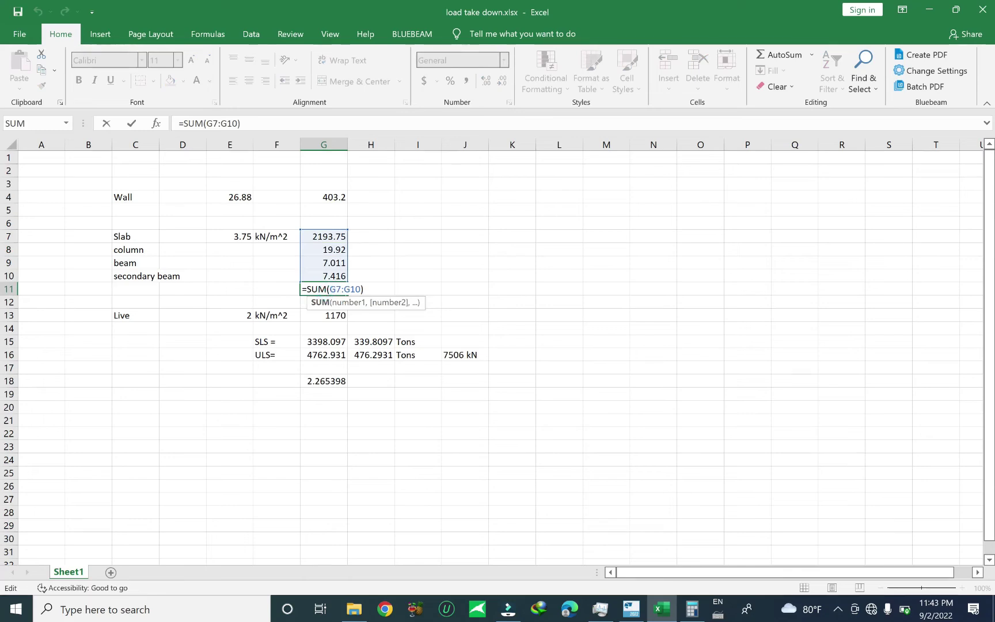
key("Return")
Step: Check the live load formula in G13, the dead load sum in G11, and the ULS total in G16 against the reference force in J16
double_click(324, 315)
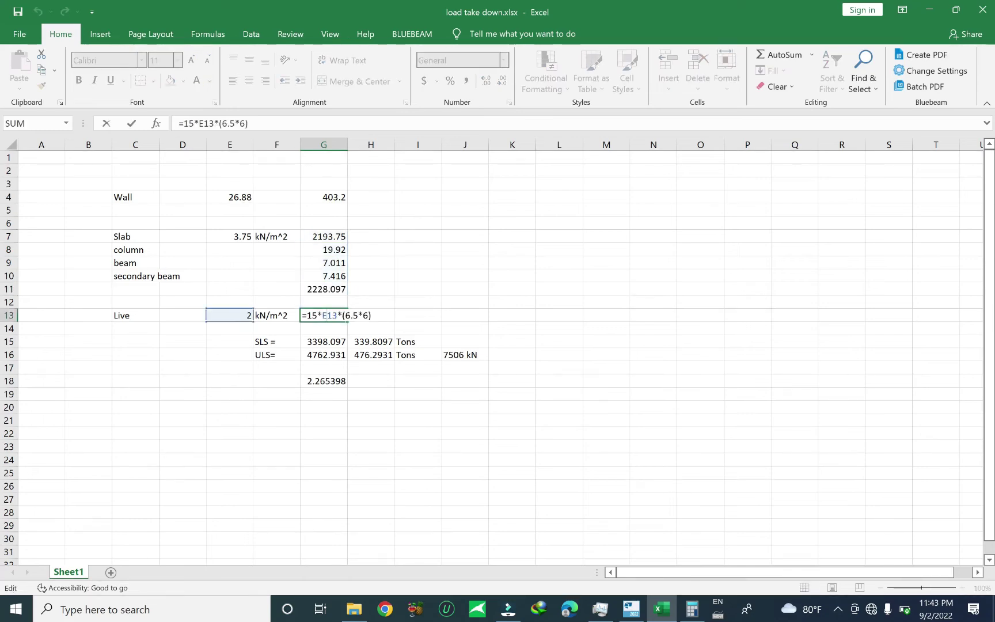
left_click(334, 289)
double_click(334, 289)
key("Escape")
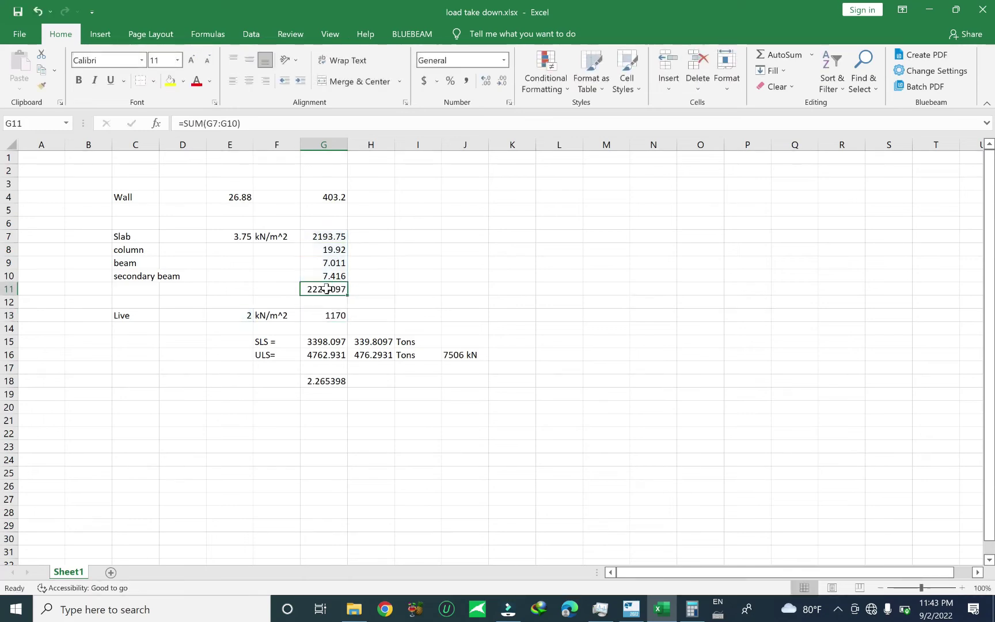
left_click(328, 353)
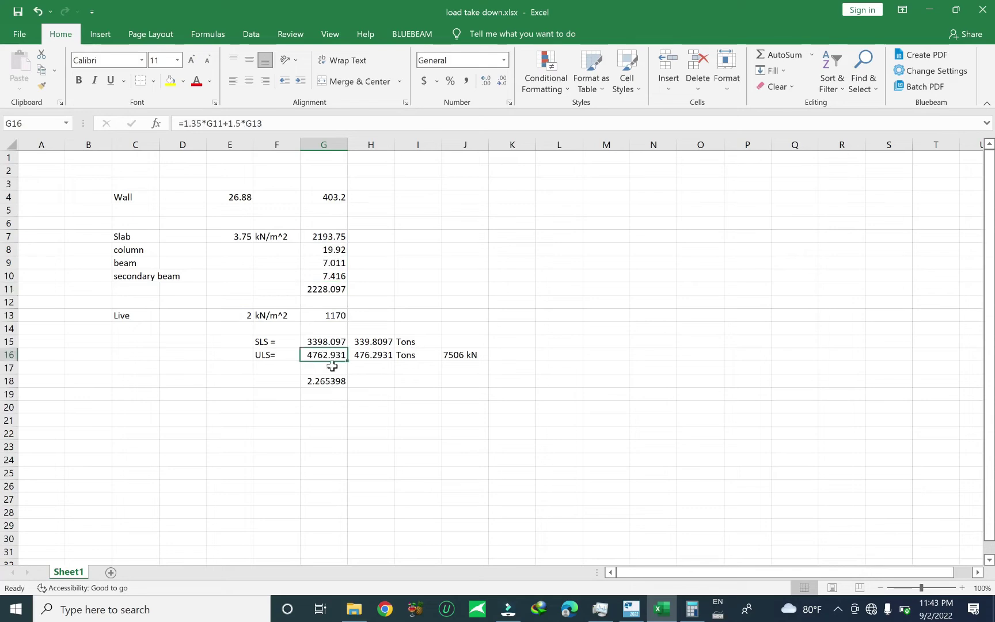
left_click(462, 359)
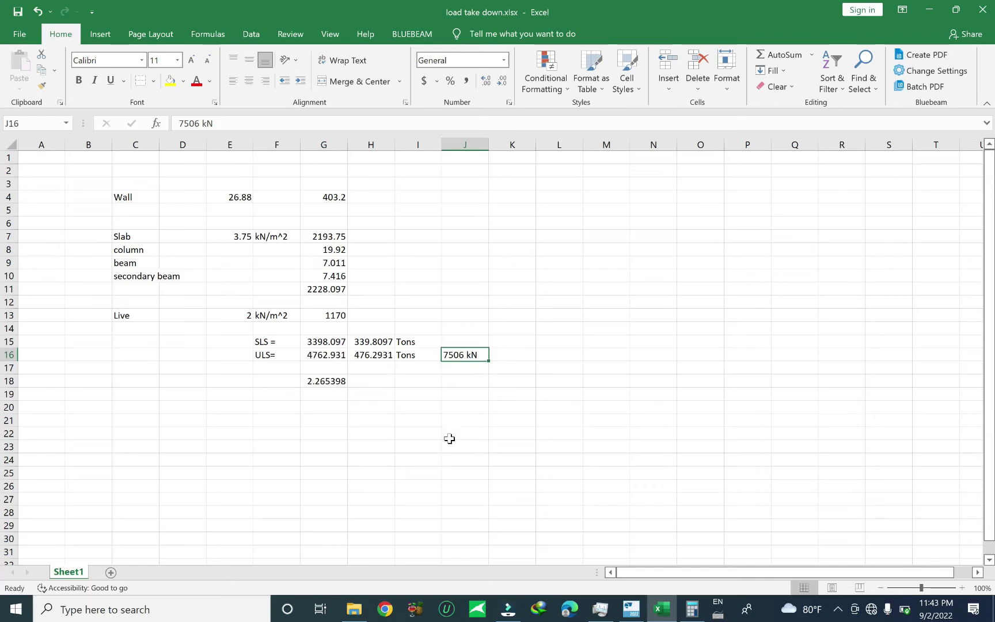
Step: In Tekla Structural Designer, compare the base axial force of column D/2 with those of the surrounding columns
left_click(631, 608)
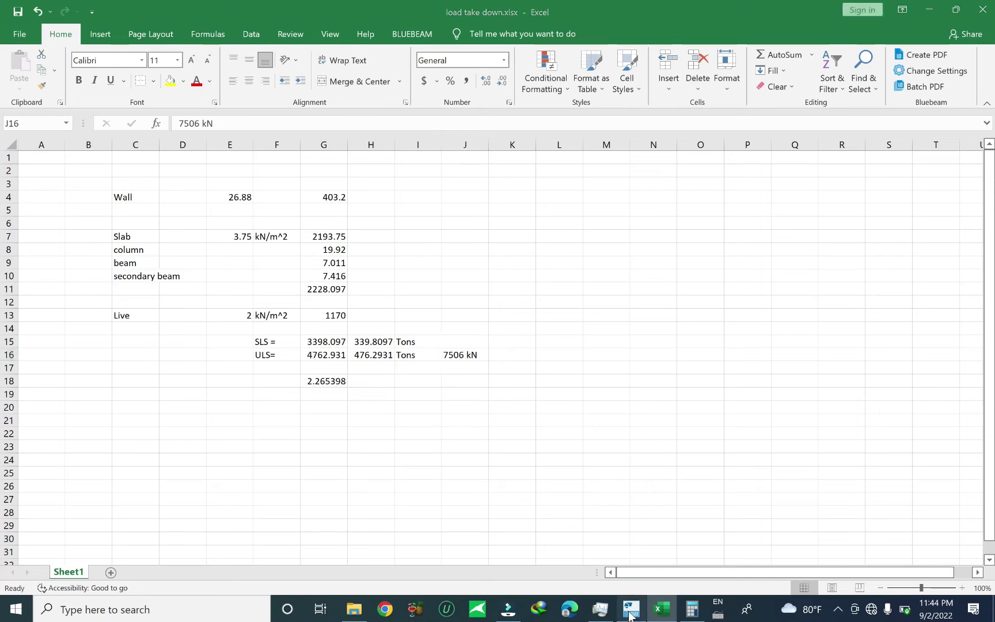
scroll(631, 472, "down", 5)
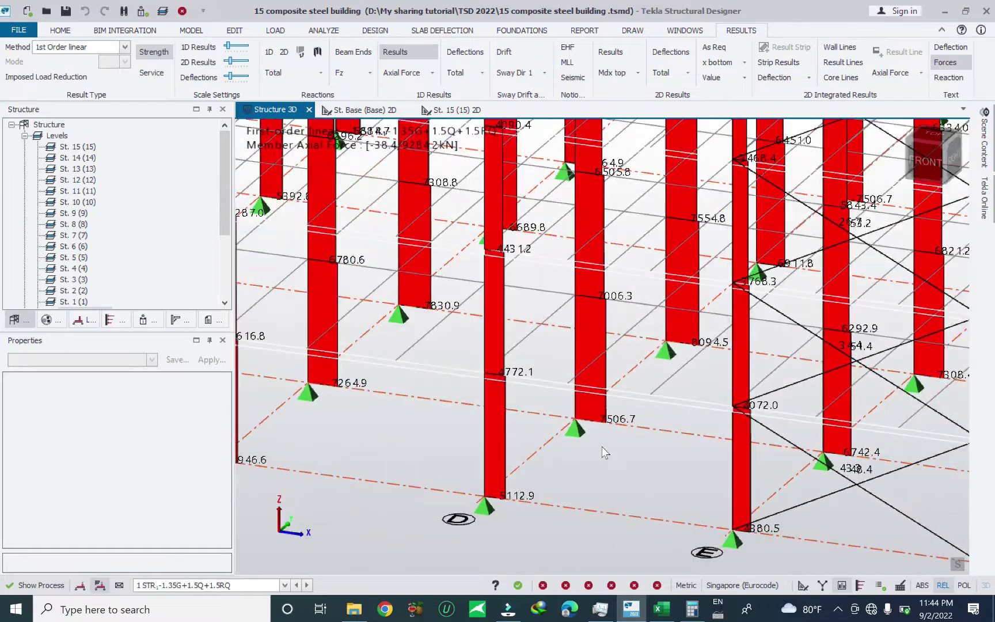
scroll(605, 447, "up", 3)
scroll(616, 450, "down", 5)
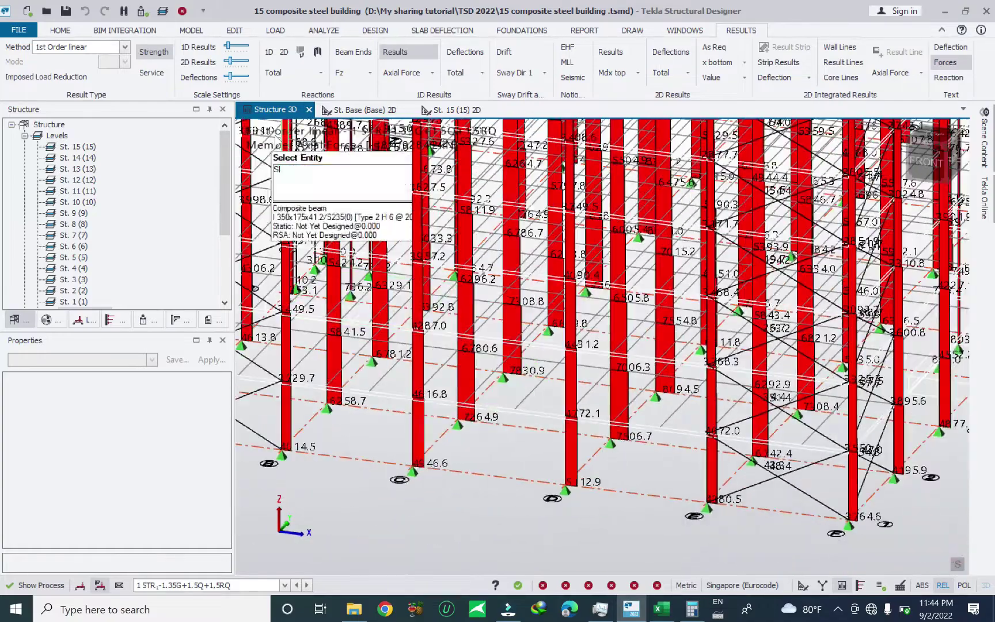
scroll(657, 418, "up", 8)
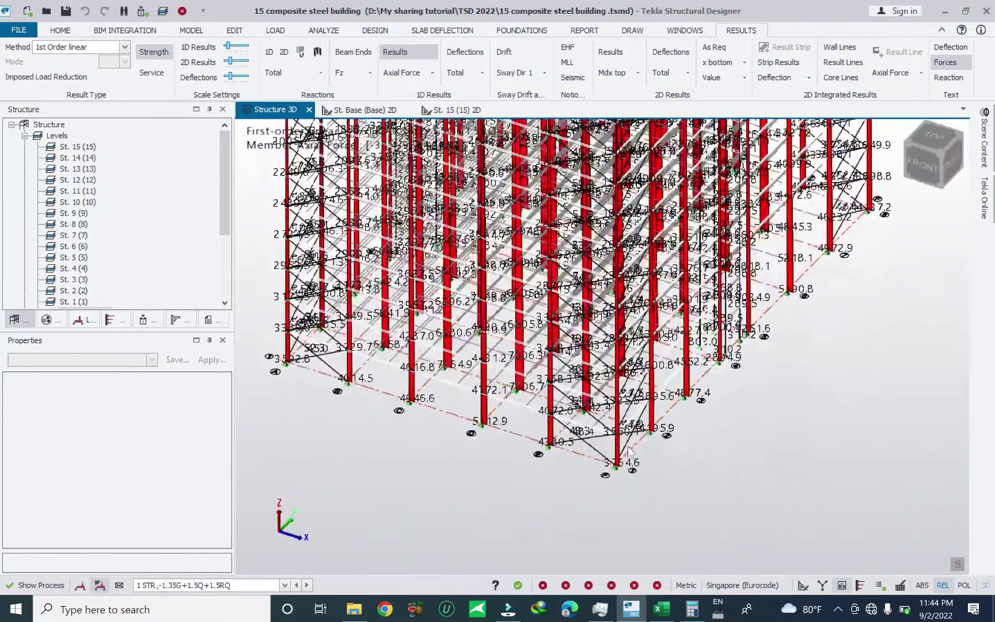
scroll(576, 411, "up", 5)
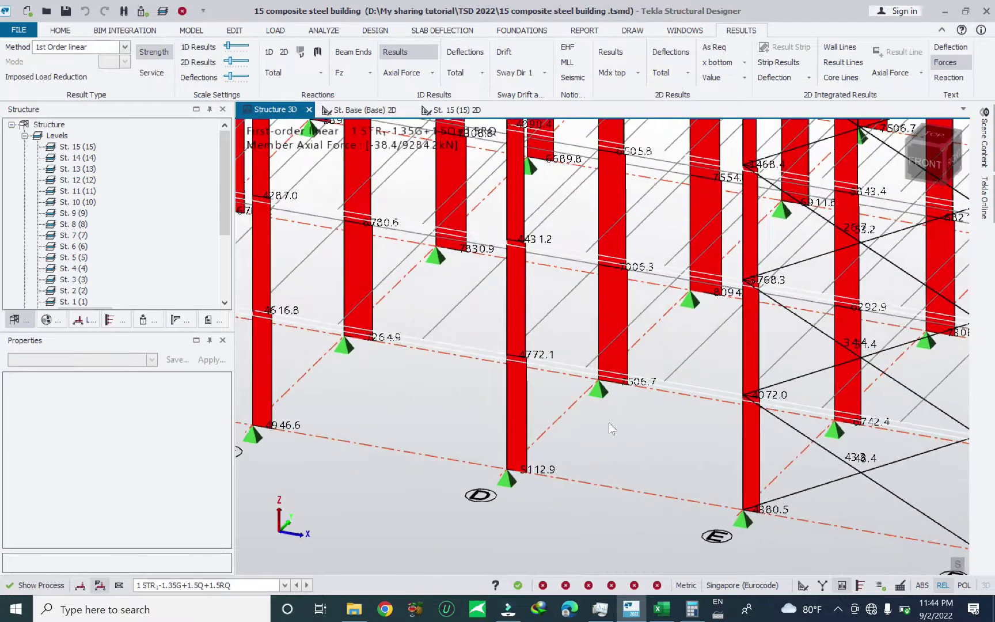
middle_click_drag(642, 409, 700, 429)
Step: In the Excel workbook, insert a row above row 12 and move the dead load sum from G11 to G12
left_click(662, 613)
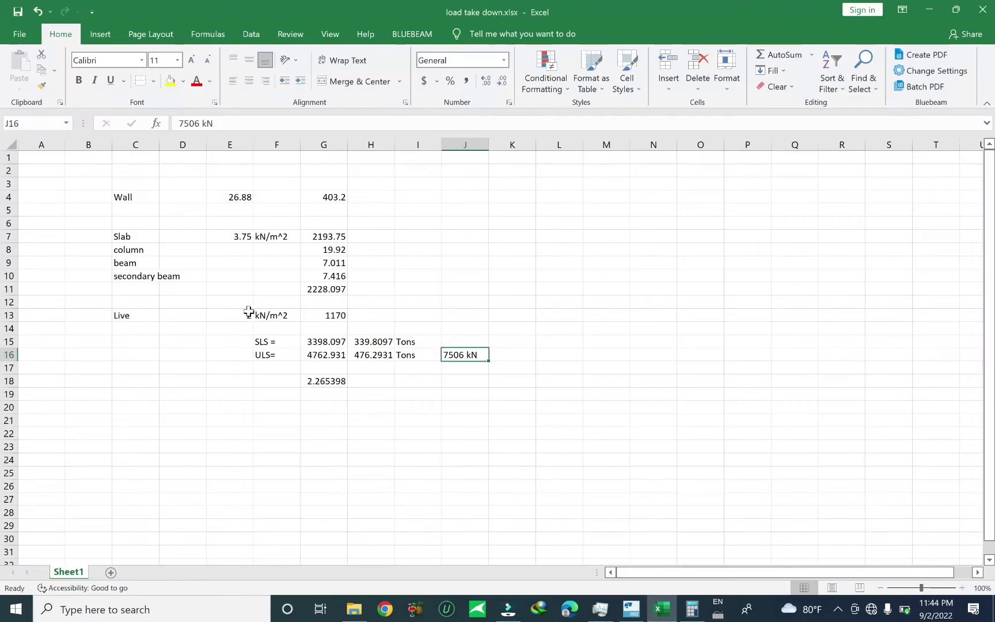
left_click(121, 293)
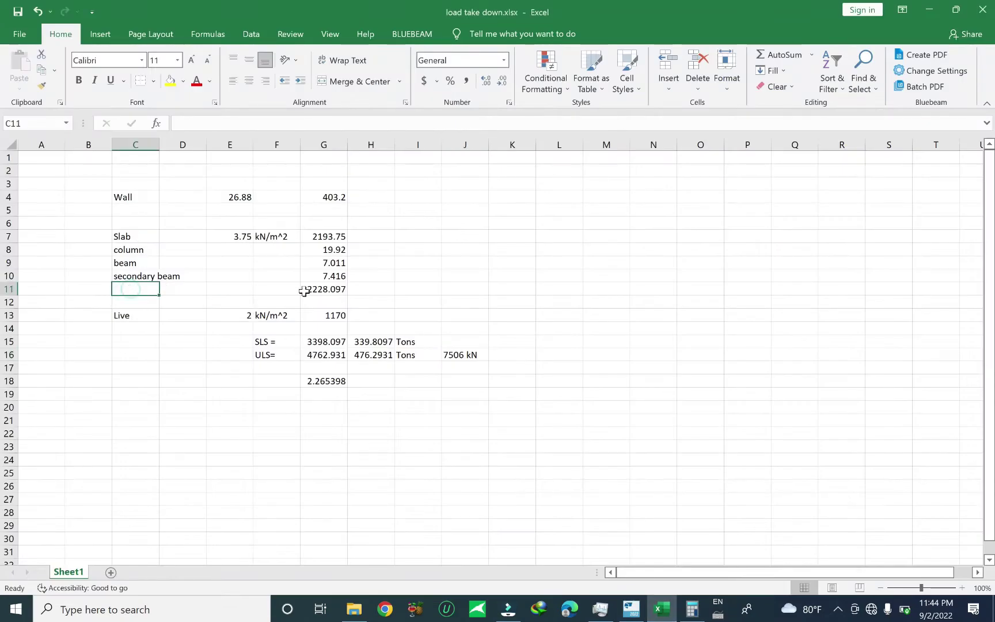
right_click(9, 300)
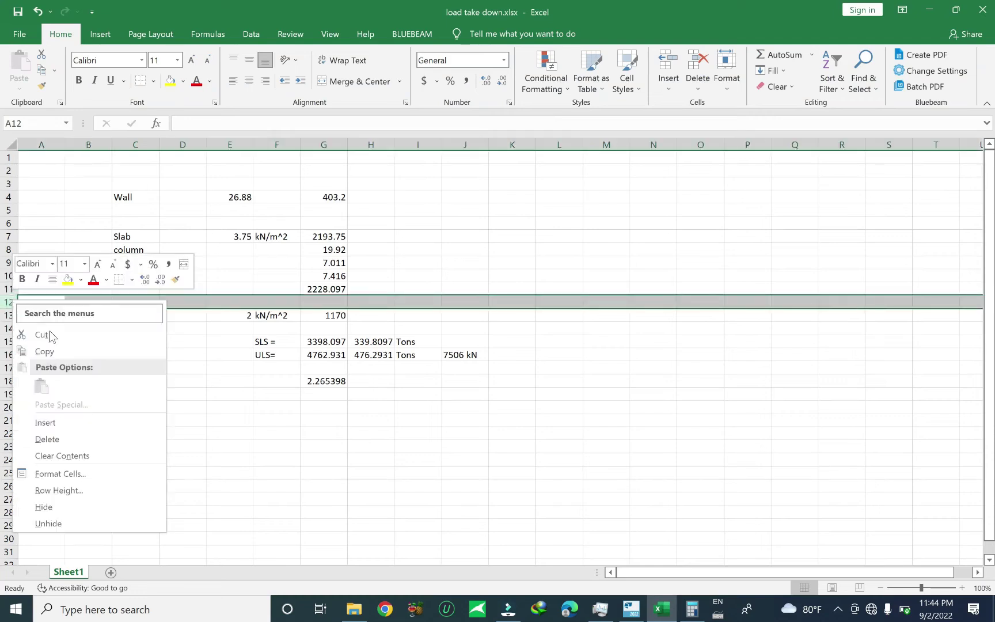
key("Escape")
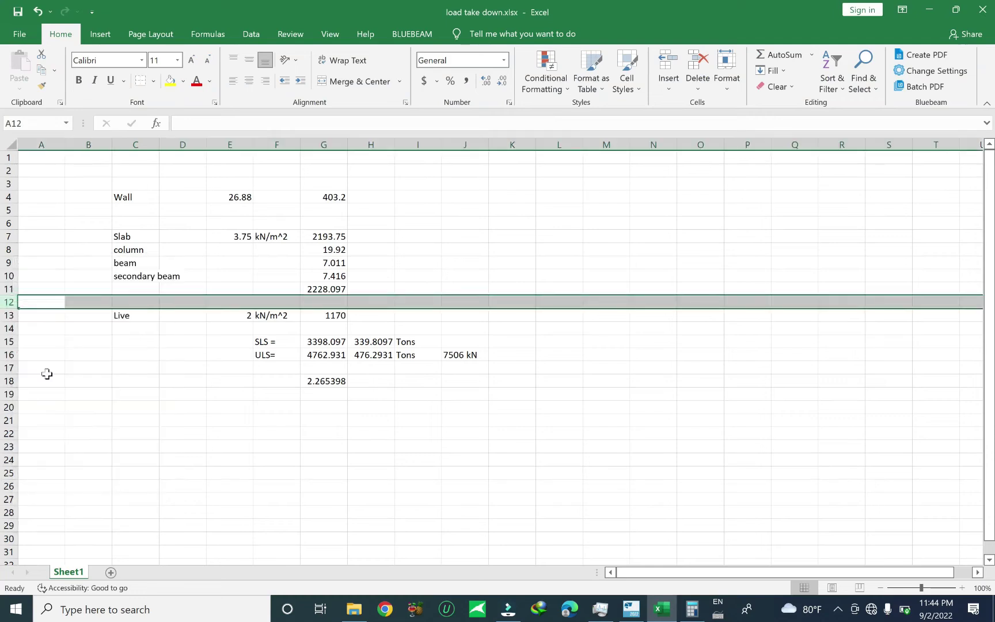
right_click(9, 303)
left_click(61, 428)
left_click(329, 291)
mouse_move(334, 305)
left_mouse_down()
mouse_move(322, 304)
mouse_move(326, 317)
left_mouse_up()
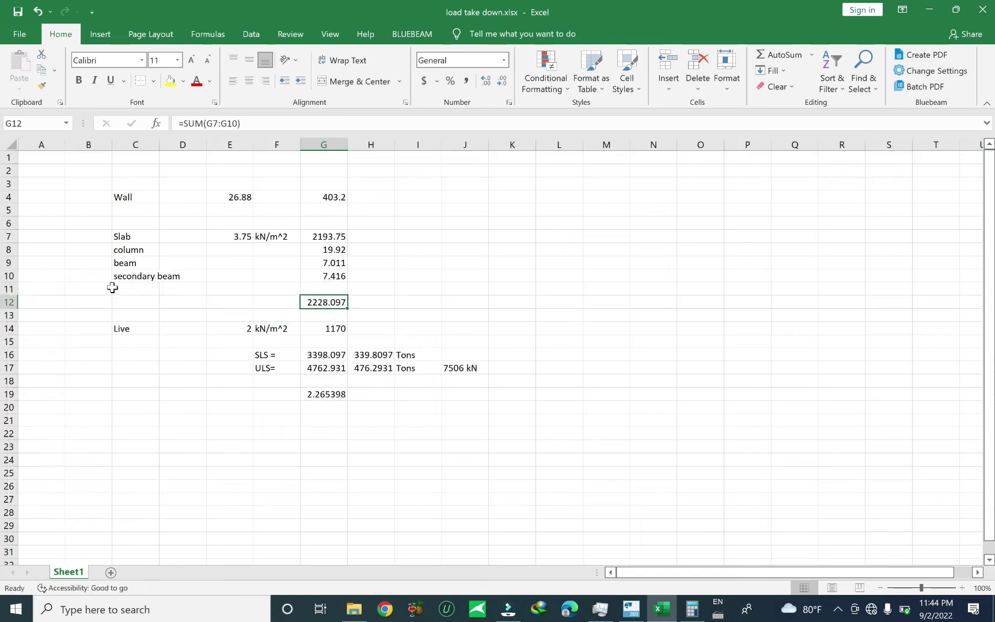
Step: Label the new load row "Brick wall 10cm" in C11 and select its load cell G11
left_click(127, 285)
type("Brick wall 10cm")
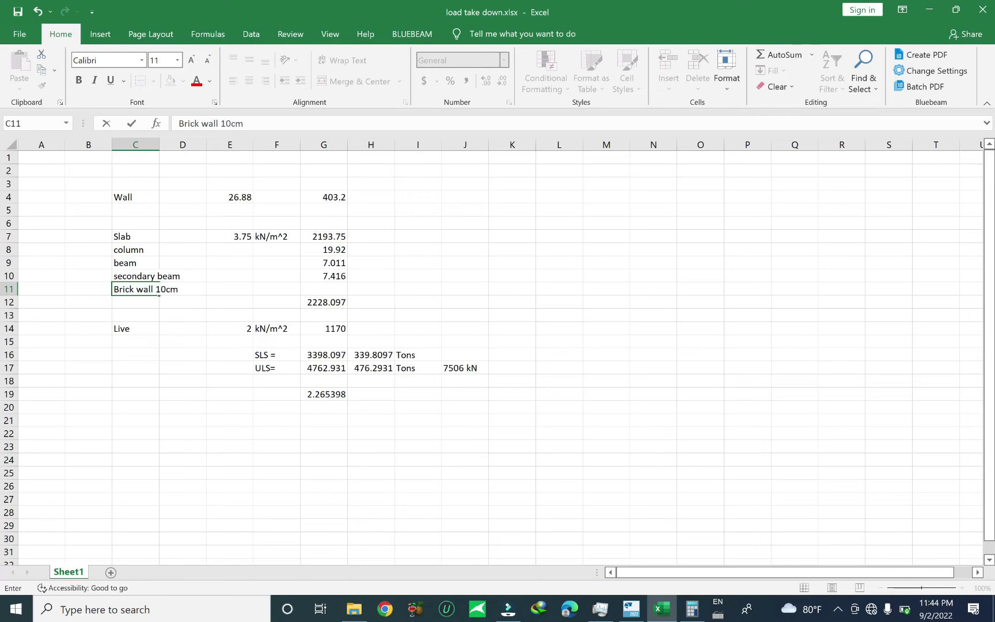
left_click(513, 367)
left_click(344, 293)
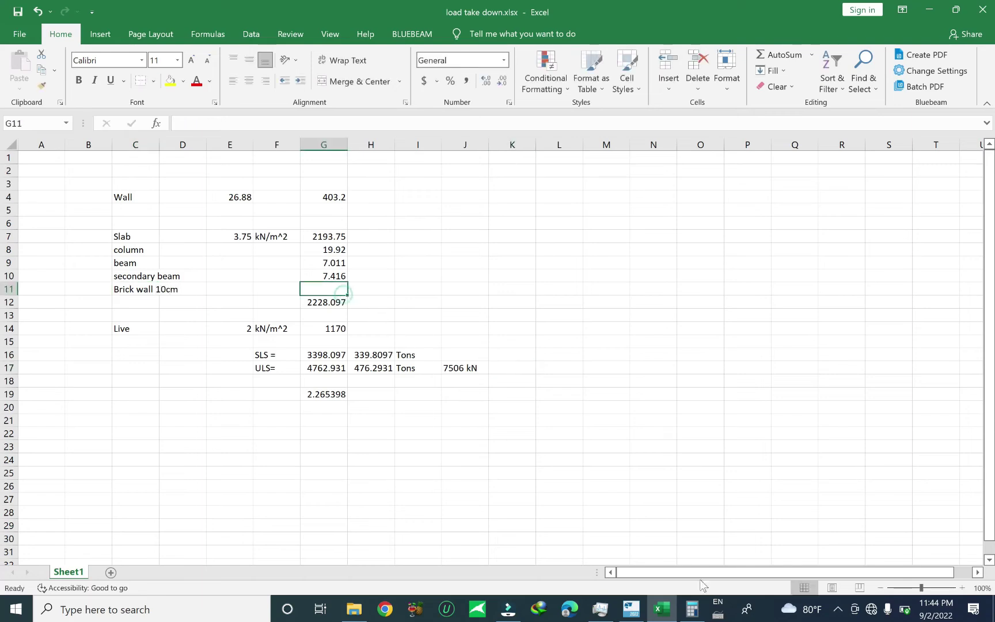
Step: In Tekla Structural Designer, return the 3D model to the structural view and display the loads of the 3 Dead loadcase
left_click(631, 610)
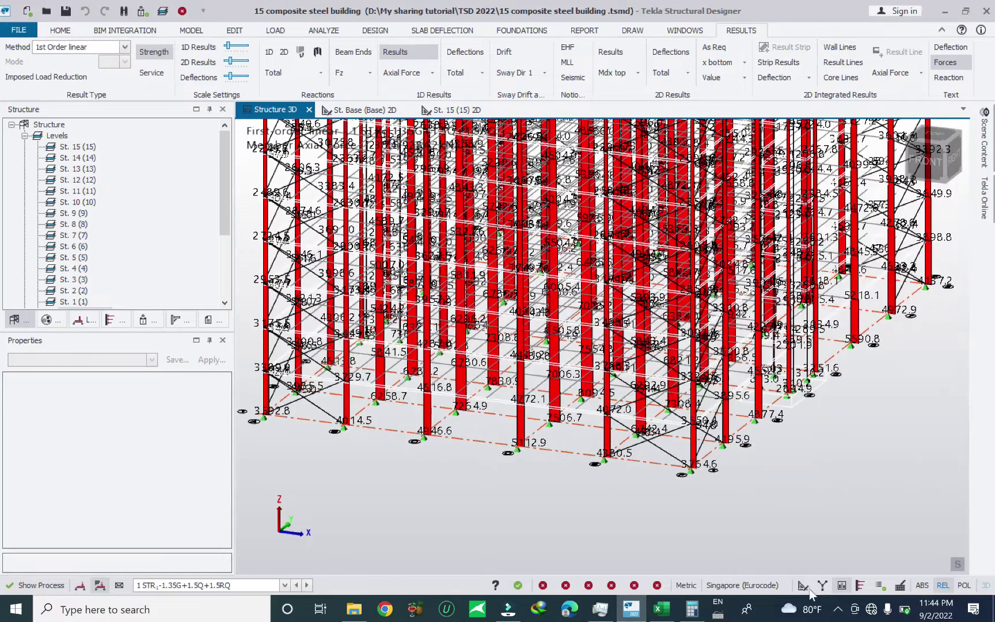
scroll(681, 521, "down", 5)
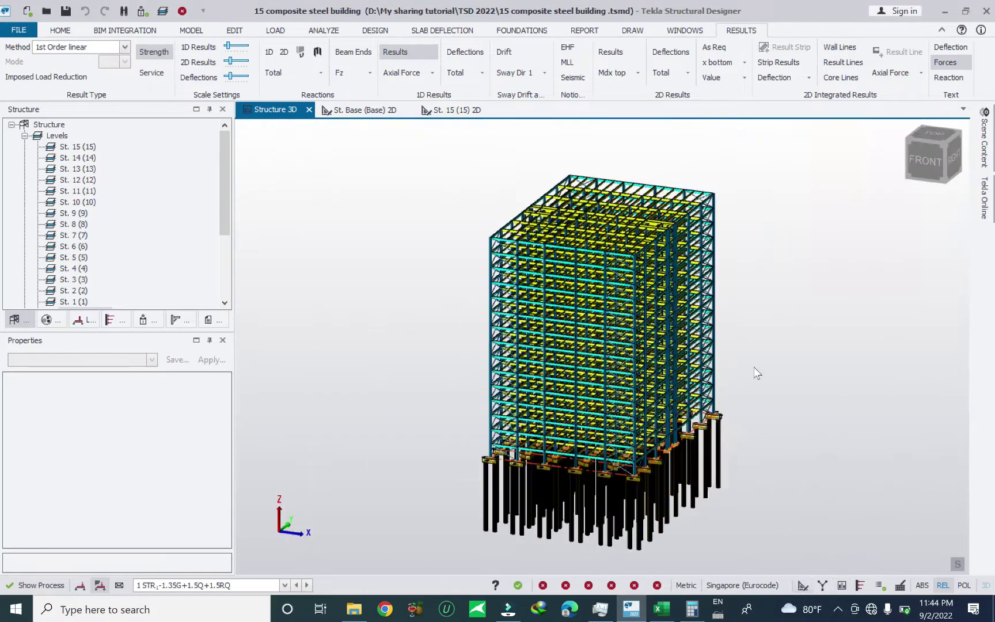
left_click(174, 586)
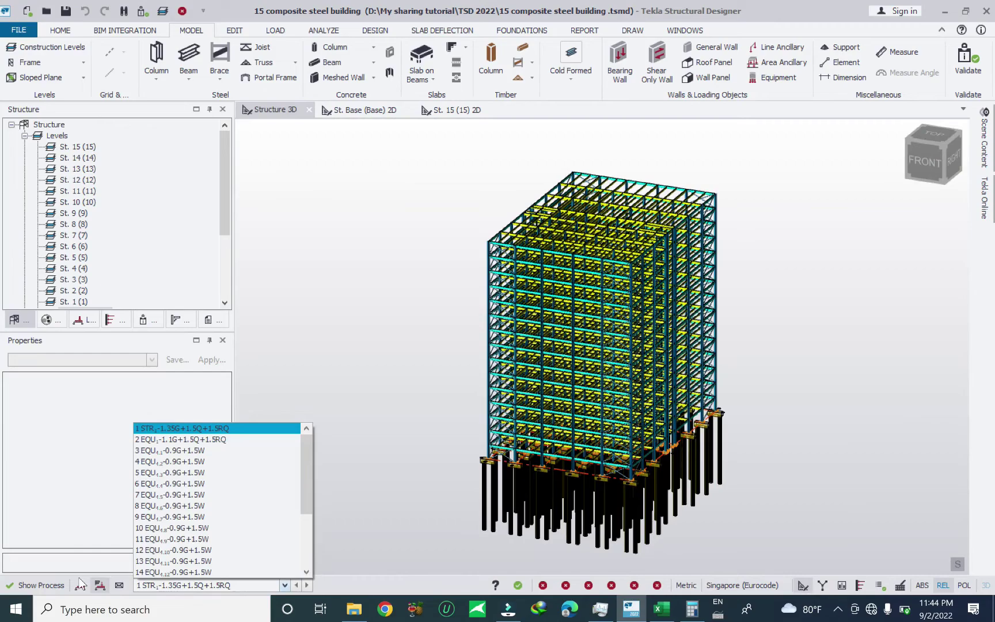
left_click(81, 584)
left_click(171, 585)
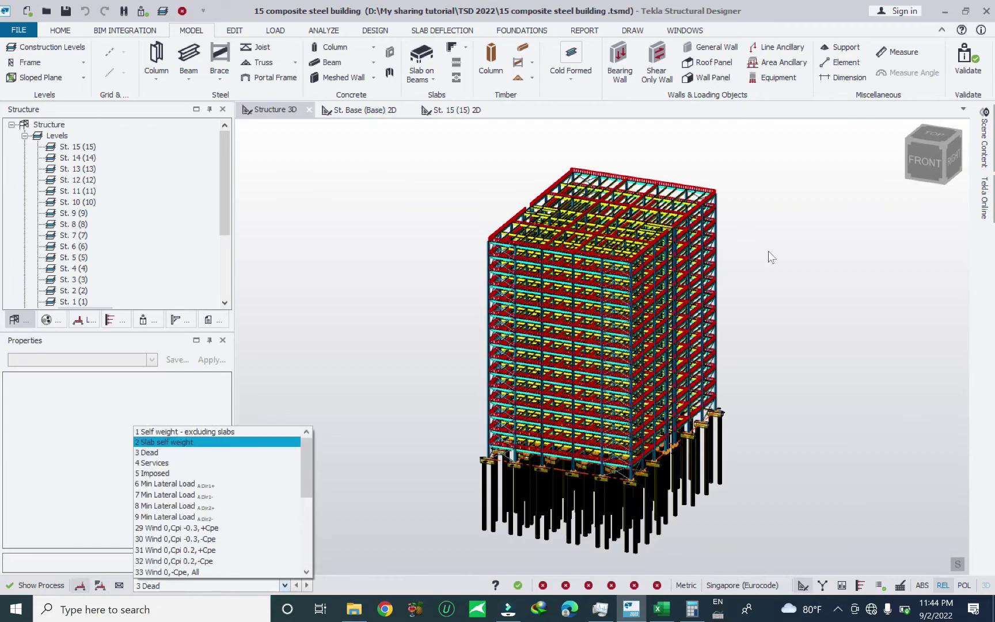
left_click(760, 200)
scroll(708, 333, "up", 5)
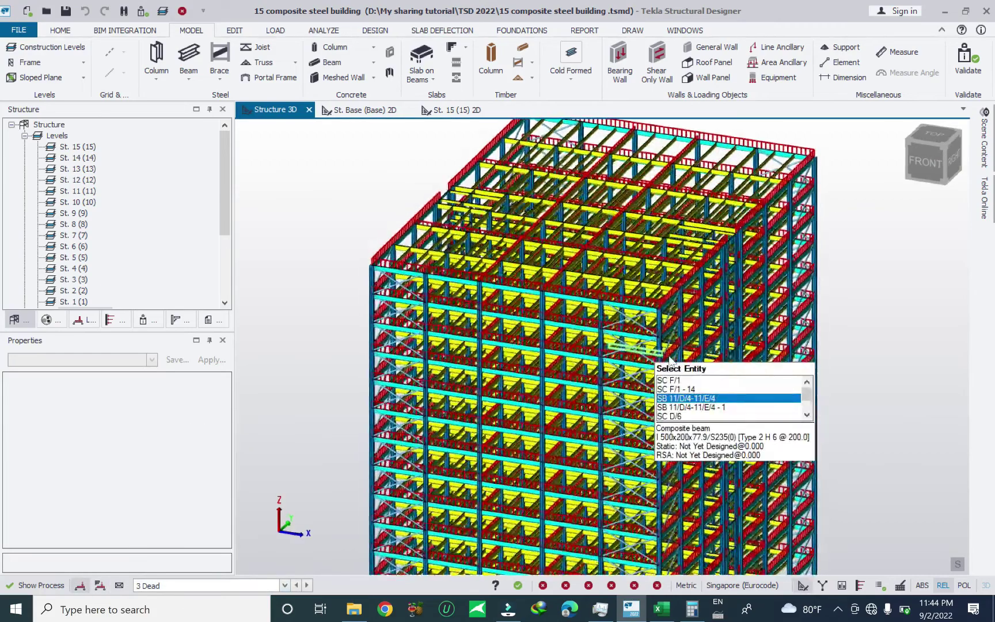
Step: Select steel column D/1 at its base on the front face of the 3D model
middle_click_drag(731, 380, 613, 429)
scroll(768, 463, "up", 2)
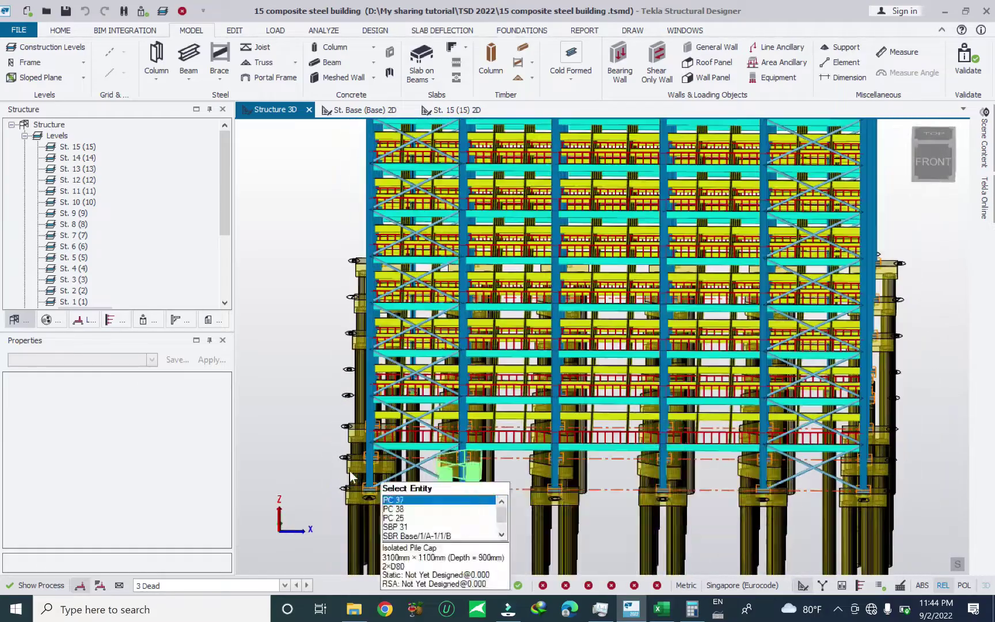
scroll(352, 472, "up", 3)
scroll(352, 472, "down", 3)
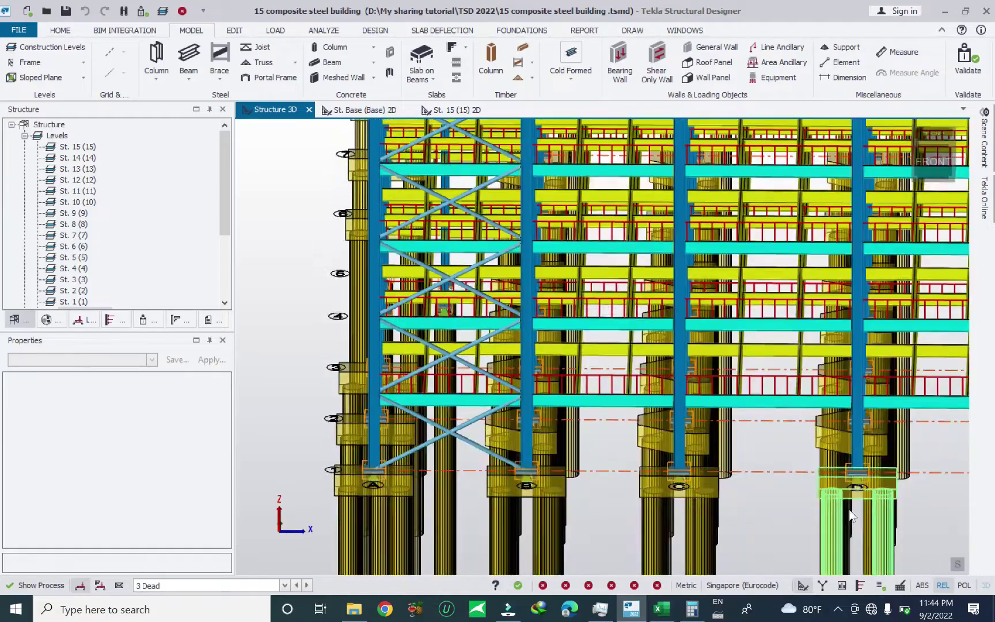
scroll(774, 530, "up", 2)
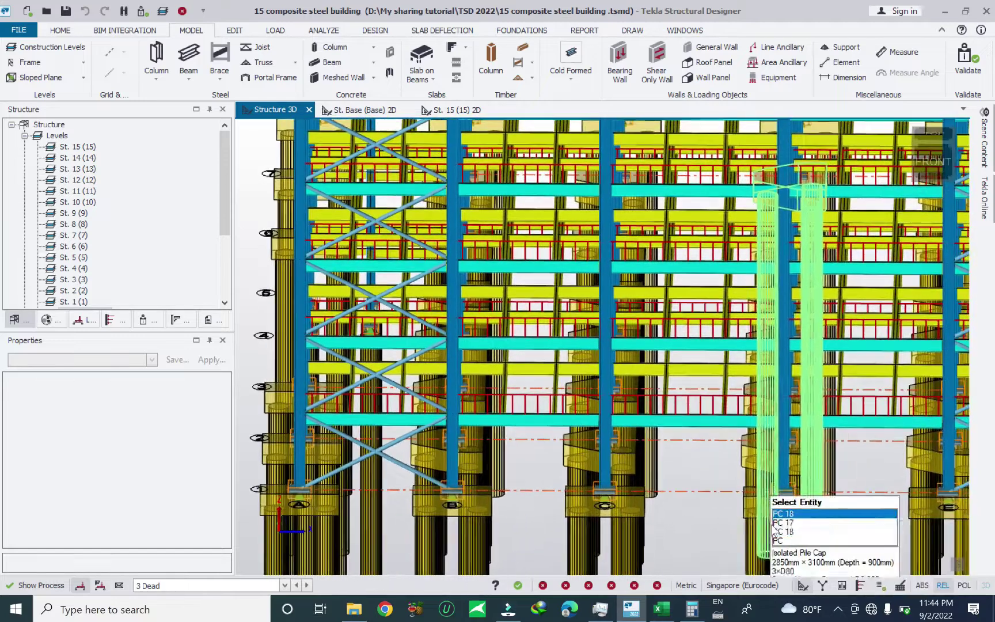
left_click(782, 425)
left_click(783, 463)
Step: Inspect the beams around column D/1 and read the uniform line load applied along grid line D at roof level
scroll(783, 463, "down", 5)
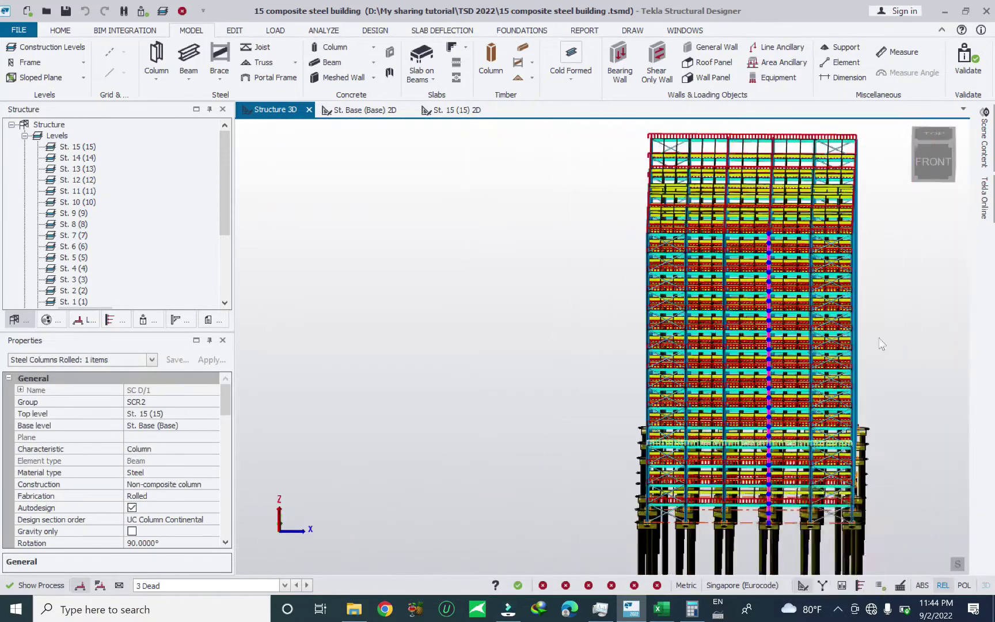
middle_click_drag(783, 463, 822, 373)
scroll(800, 265, "up", 6)
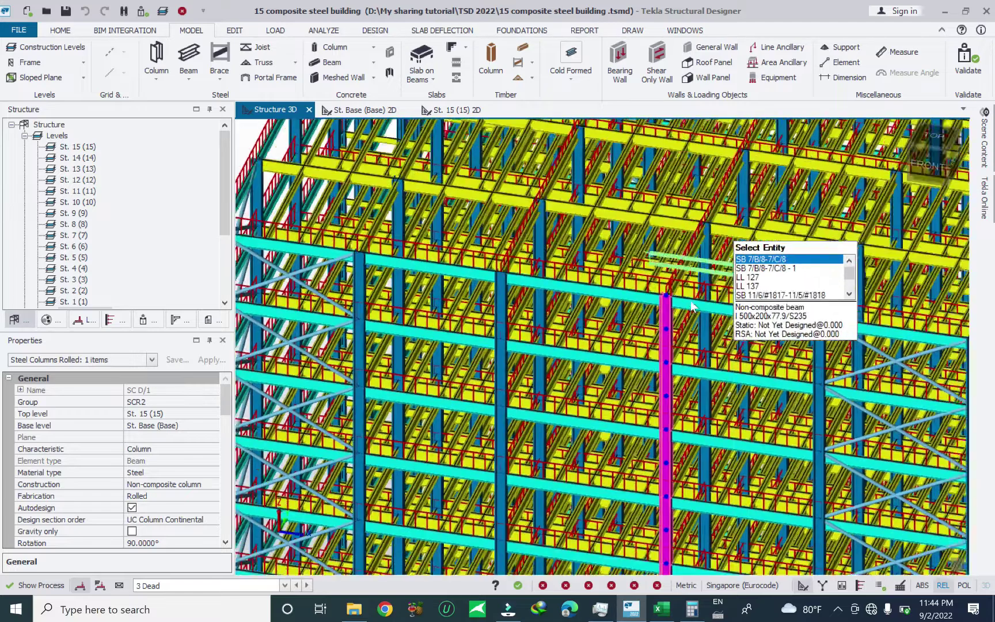
scroll(683, 279, "up", 2)
middle_click_drag(626, 382, 662, 304)
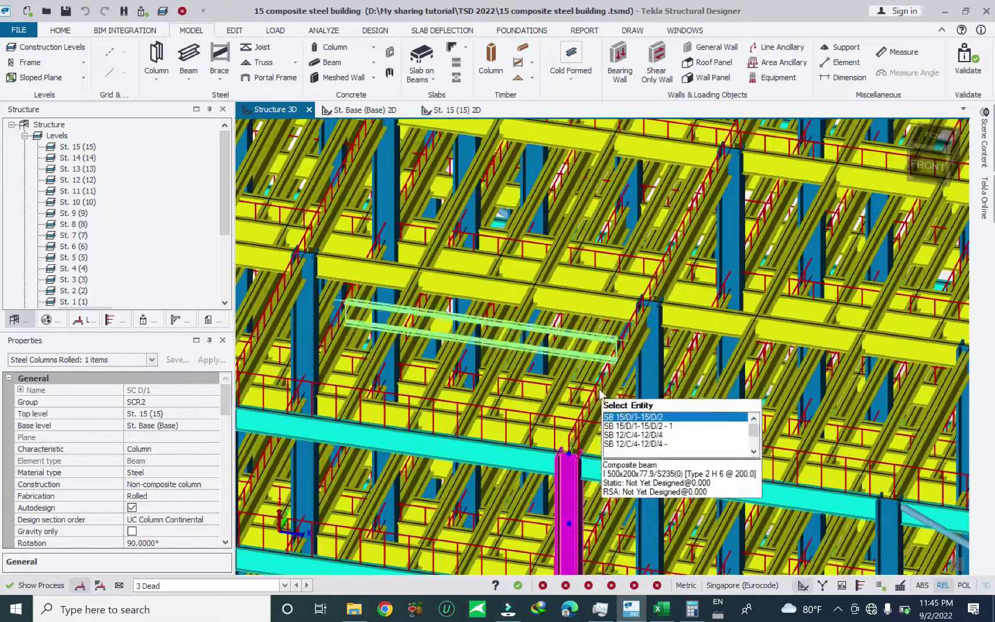
scroll(719, 391, "up", 3)
scroll(587, 387, "down", 5)
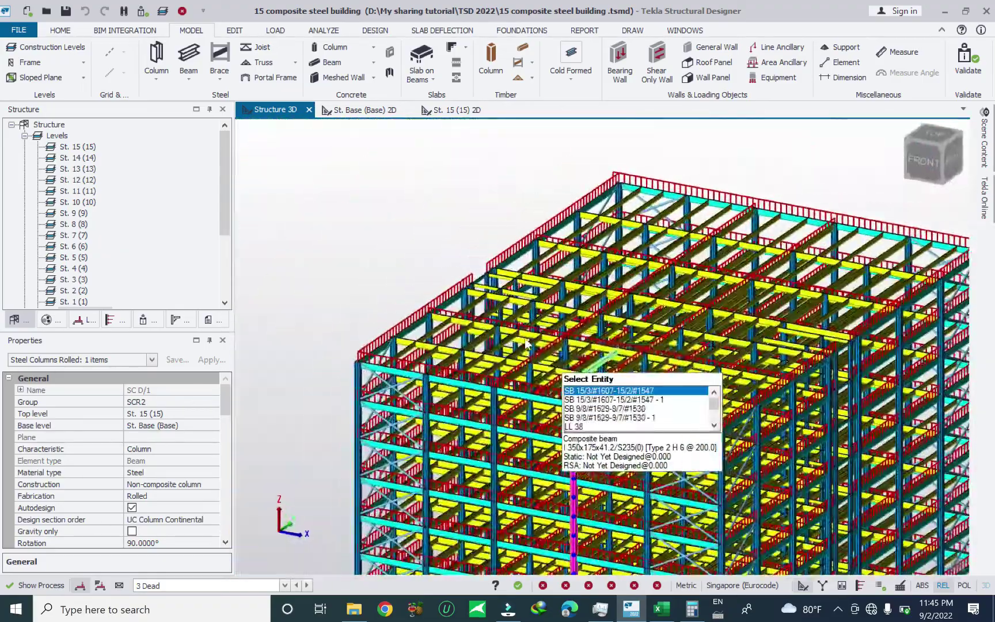
scroll(732, 312, "up", 8)
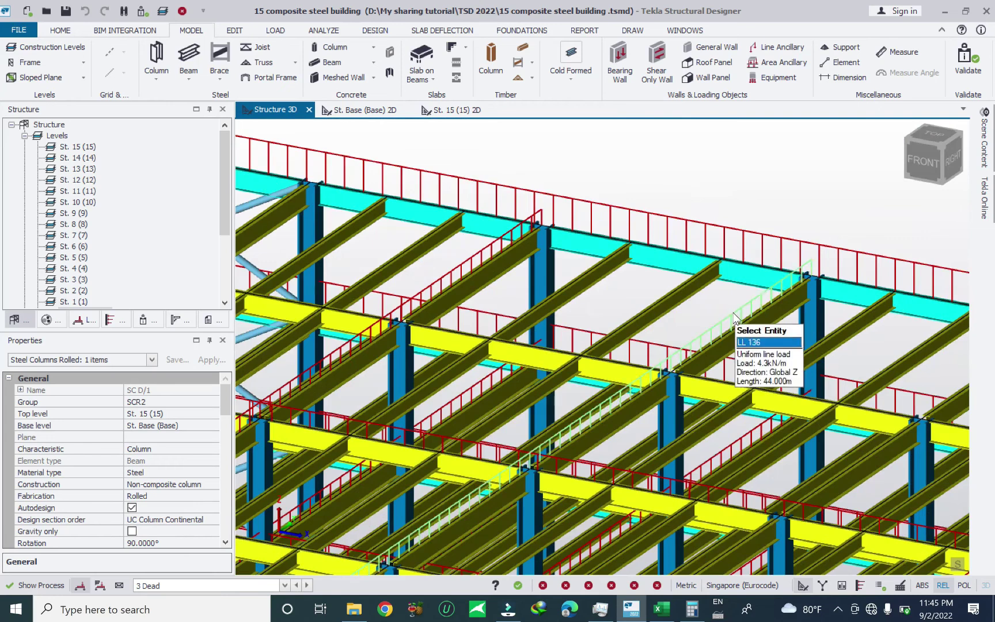
Step: In the Excel workbook, enter =15*4.3 as the brick wall load in G11
left_click(662, 609)
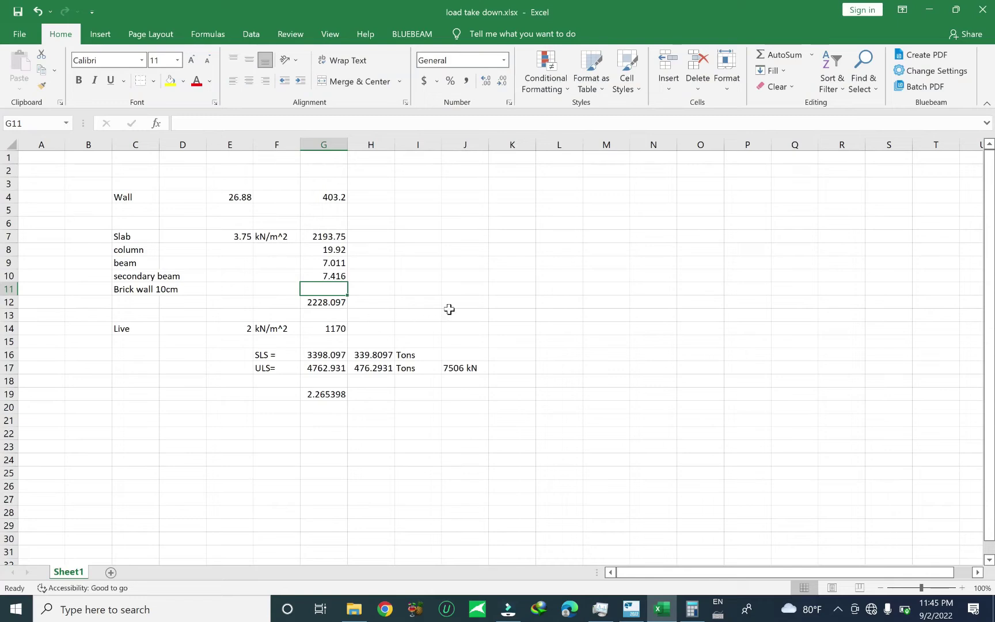
type("=15*4.3")
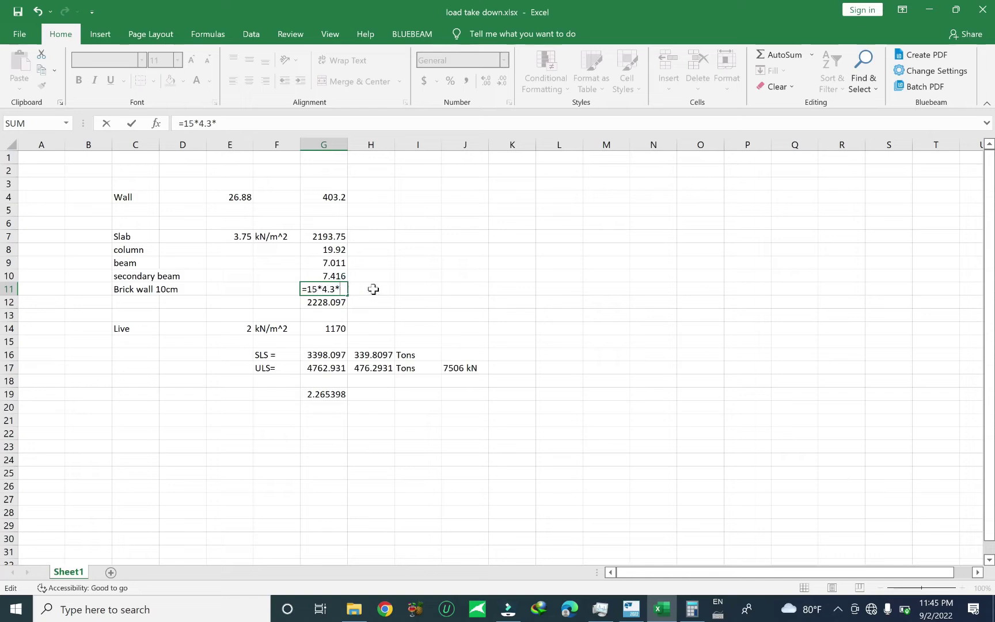
key("Return")
Step: Extend the dead load sum in G12 to G7:G11 so that it includes the brick wall, and check the formula
double_click(328, 302)
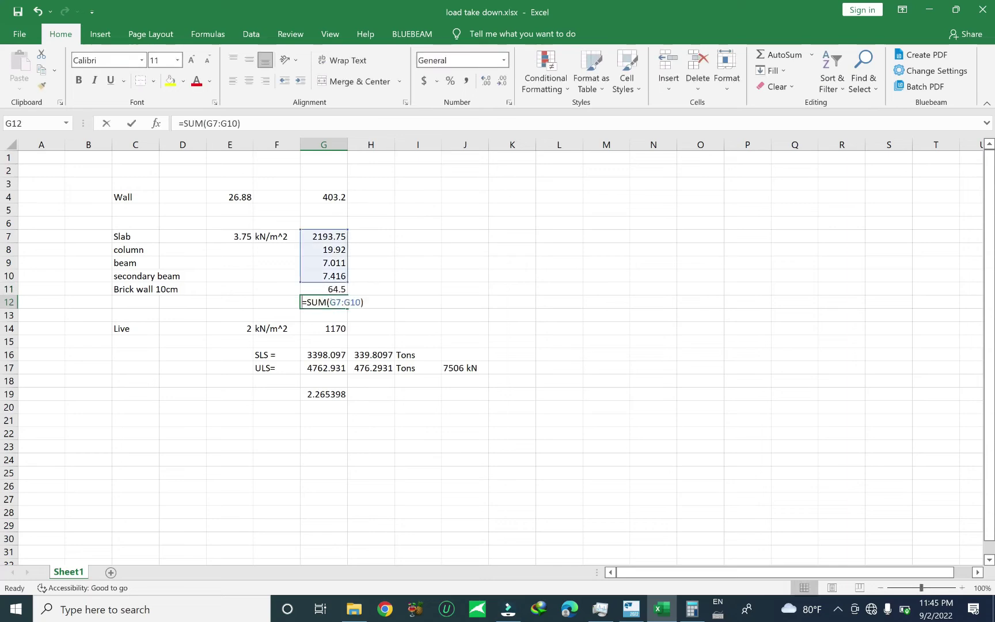
left_click_drag(346, 290, 347, 294)
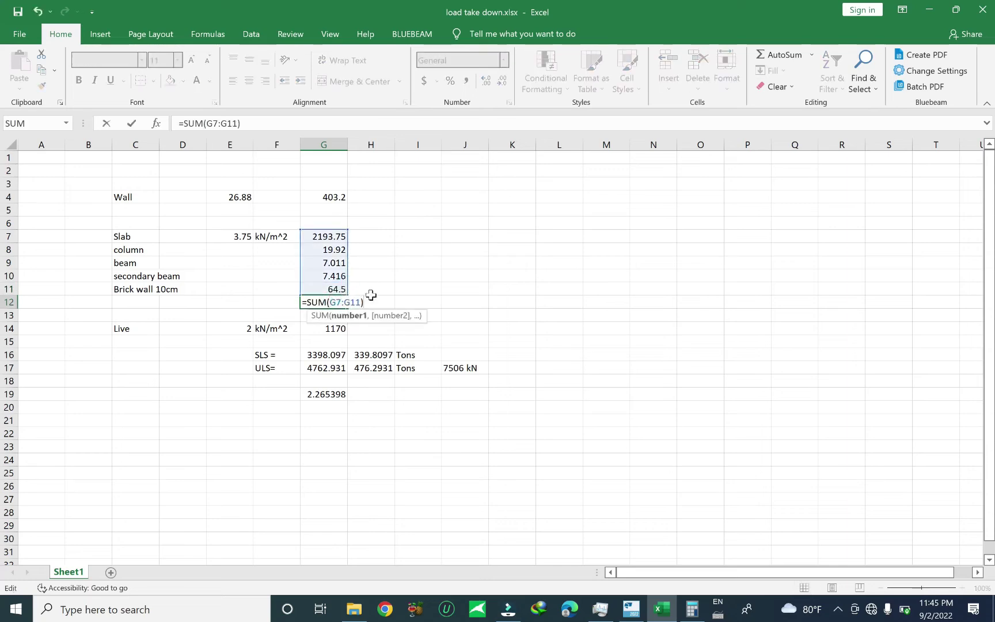
key("Return")
double_click(342, 301)
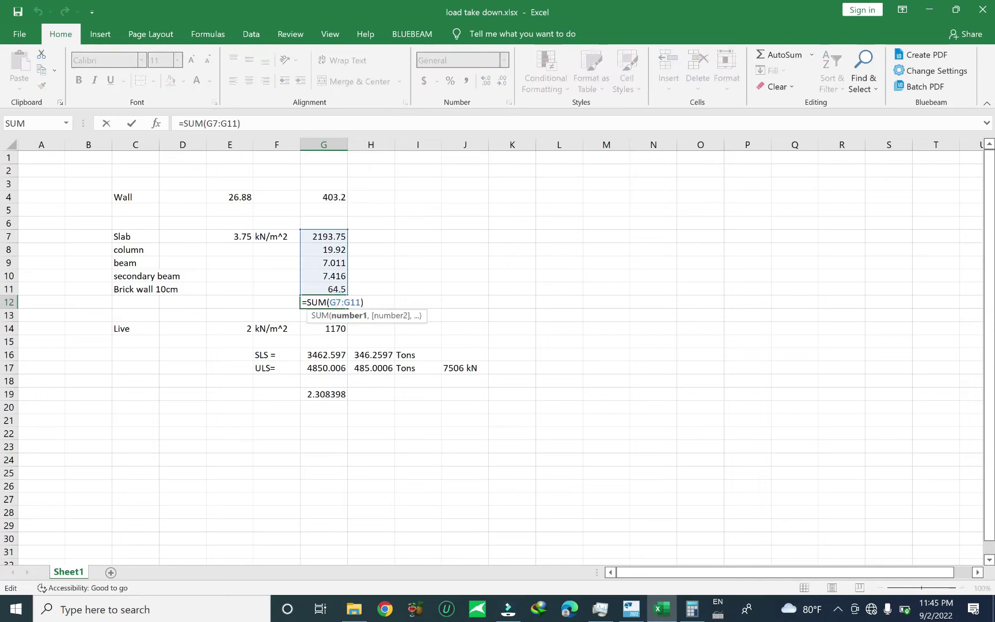
Step: Multiply the brick wall load in G11 by 6, making the formula =15*4.3*6
double_click(340, 289)
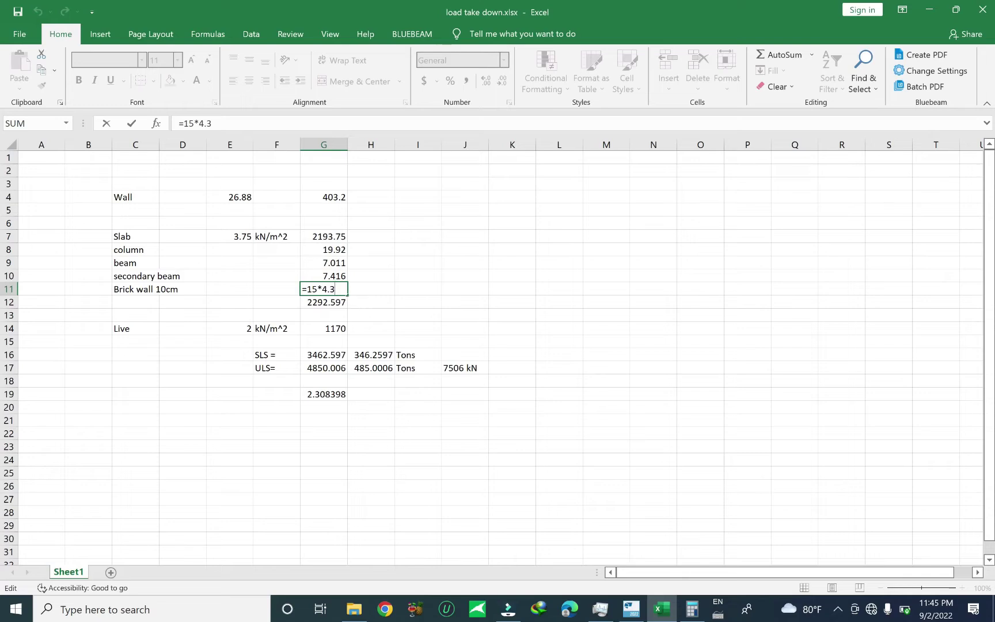
type("*6")
key("Return")
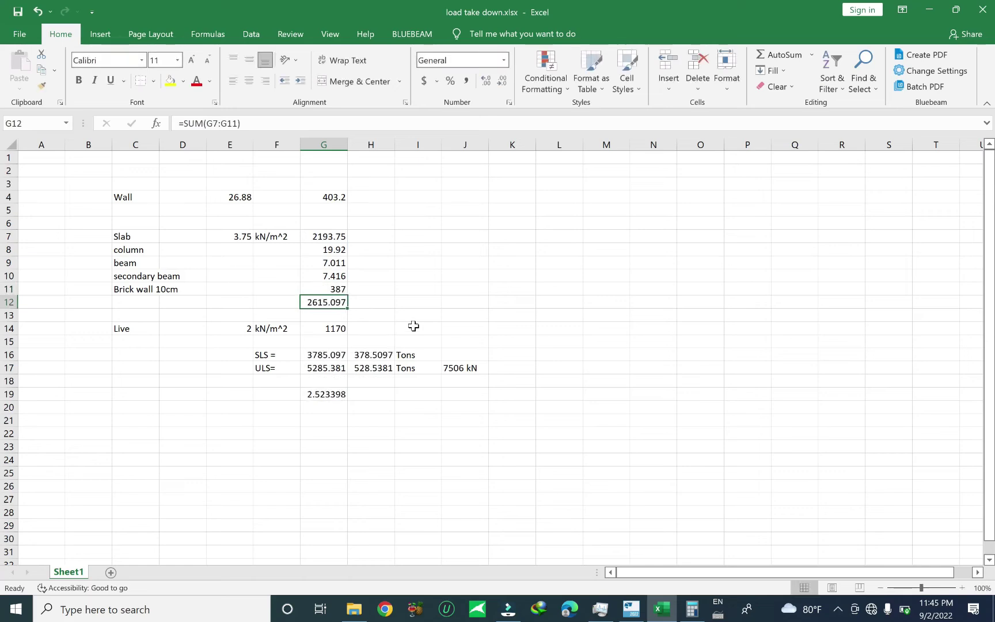
Step: Review the dead load sum and the ULS results in kN and tons against the software's column force in J17
double_click(339, 305)
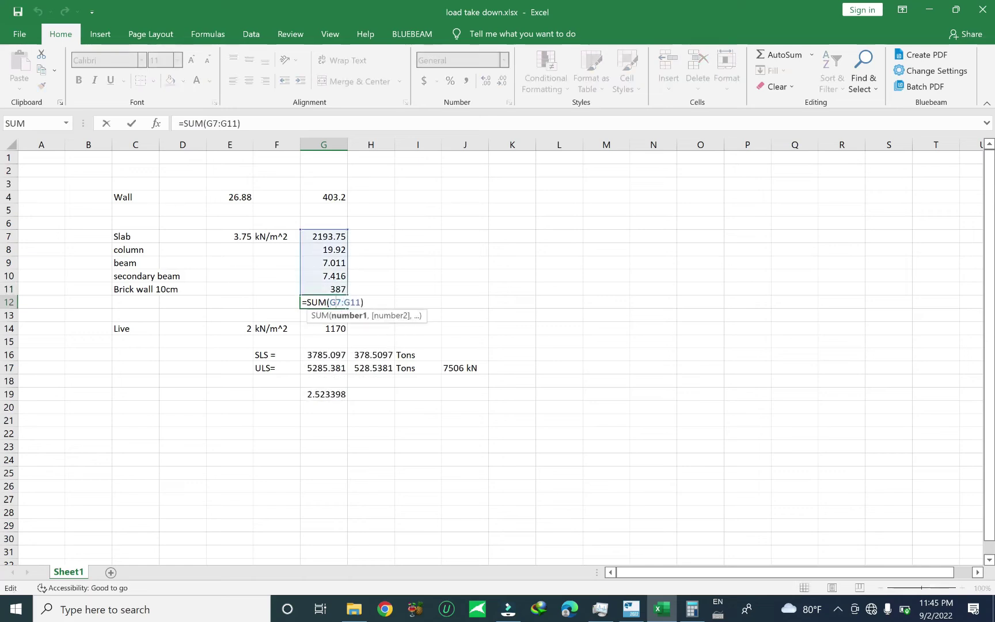
key("Escape")
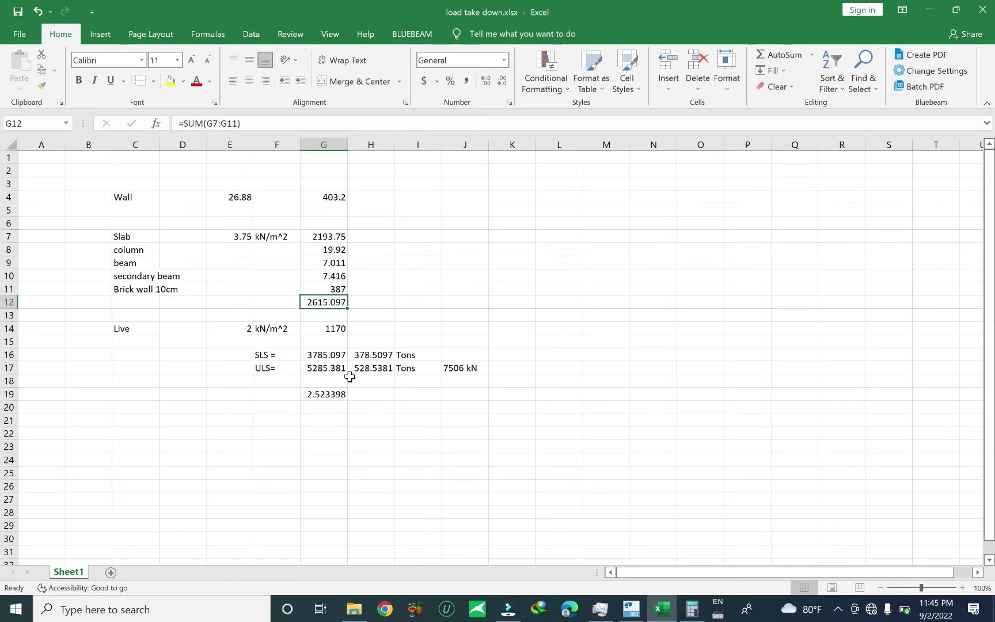
left_click(379, 369)
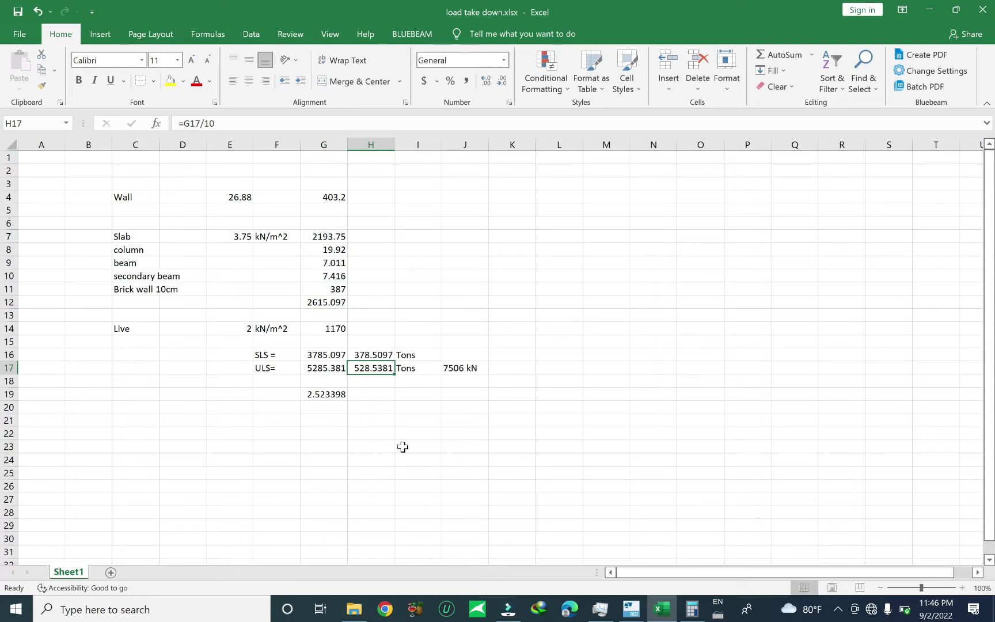
left_click(318, 372)
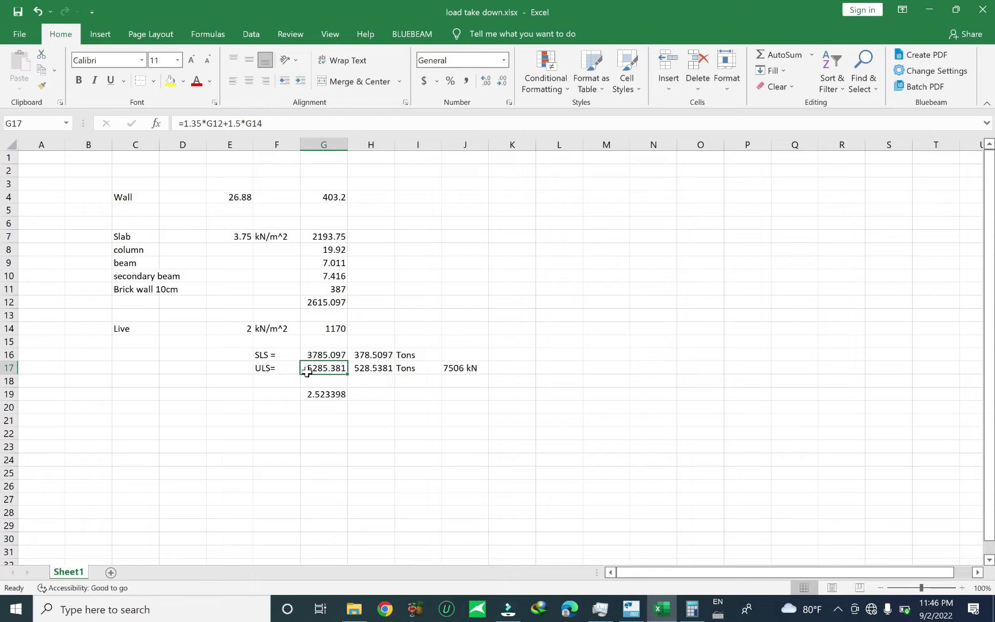
left_click(476, 369)
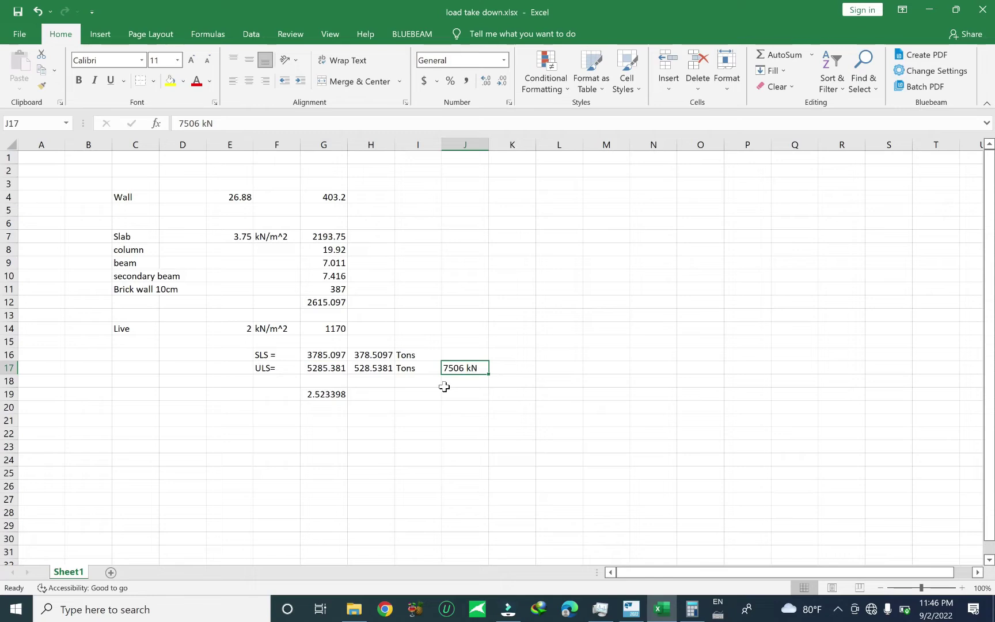
Step: In Tekla Structural Designer, select interior column D/2 near its base, in place of column D/1
left_click(632, 607)
scroll(641, 391, "down", 3)
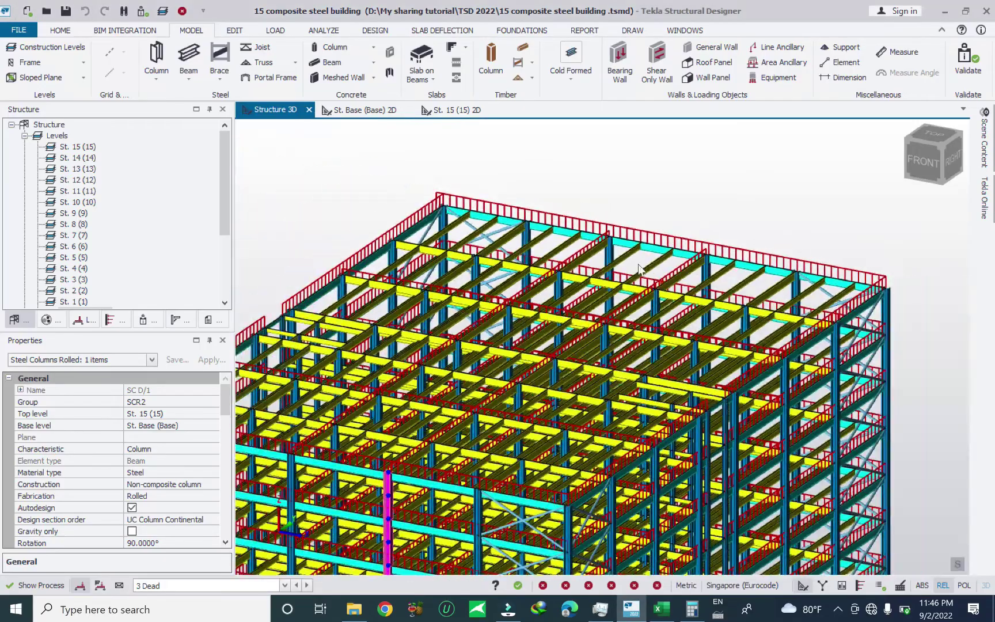
scroll(641, 391, "up", 5)
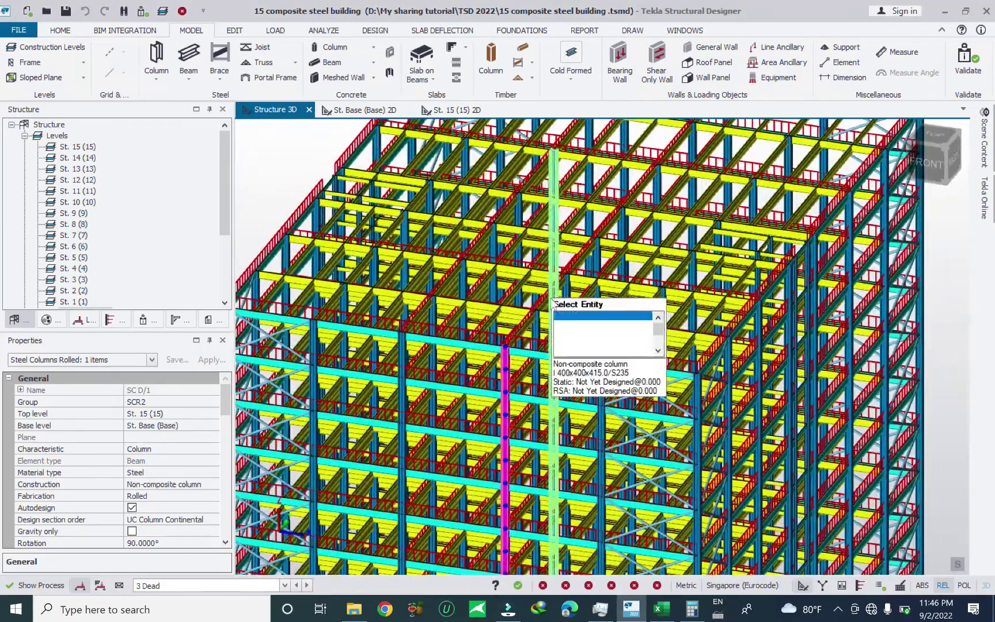
scroll(378, 381, "down", 5)
middle_click_drag(403, 402, 671, 416)
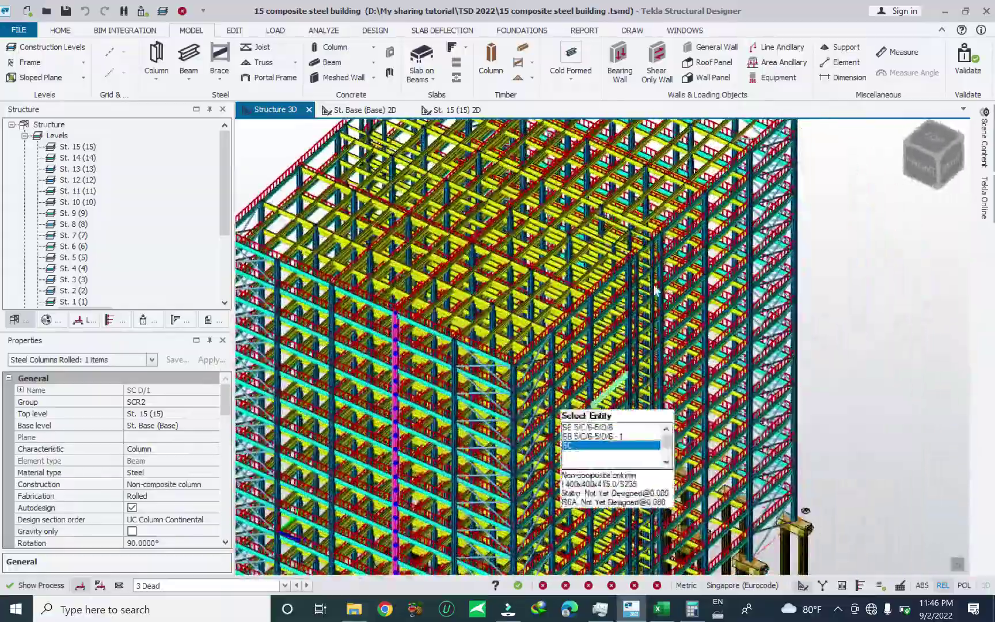
scroll(671, 415, "up", 3)
scroll(668, 411, "up", 6)
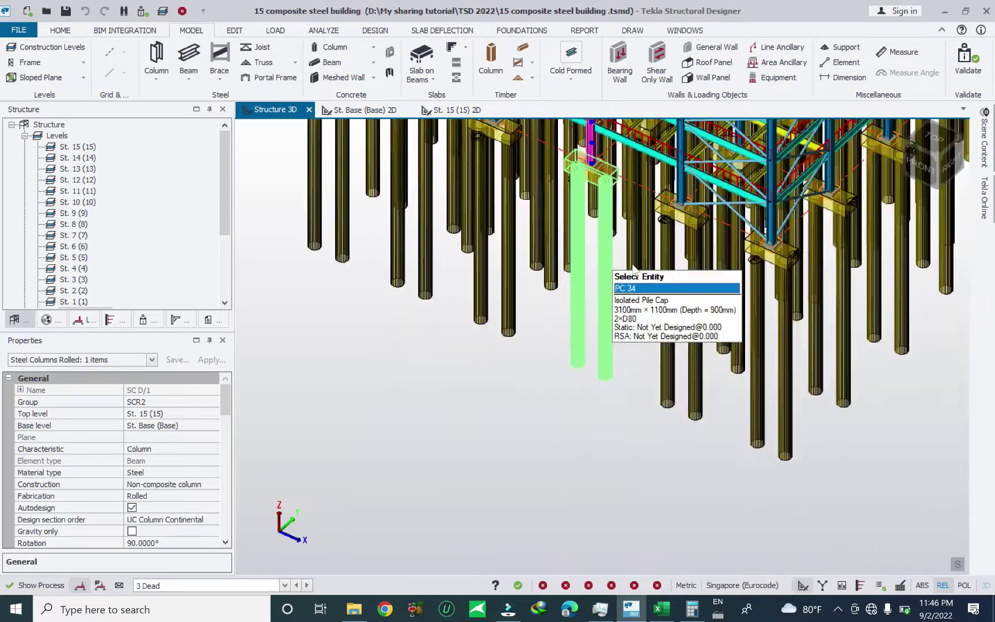
scroll(590, 337, "down", 10)
middle_click_drag(668, 412, 711, 345)
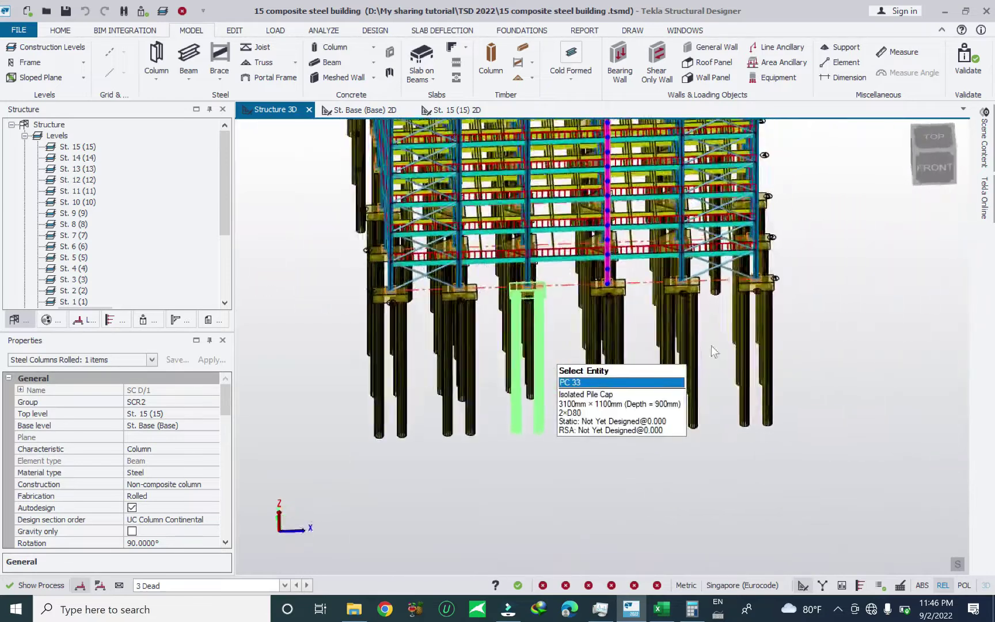
scroll(464, 260, "up", 6)
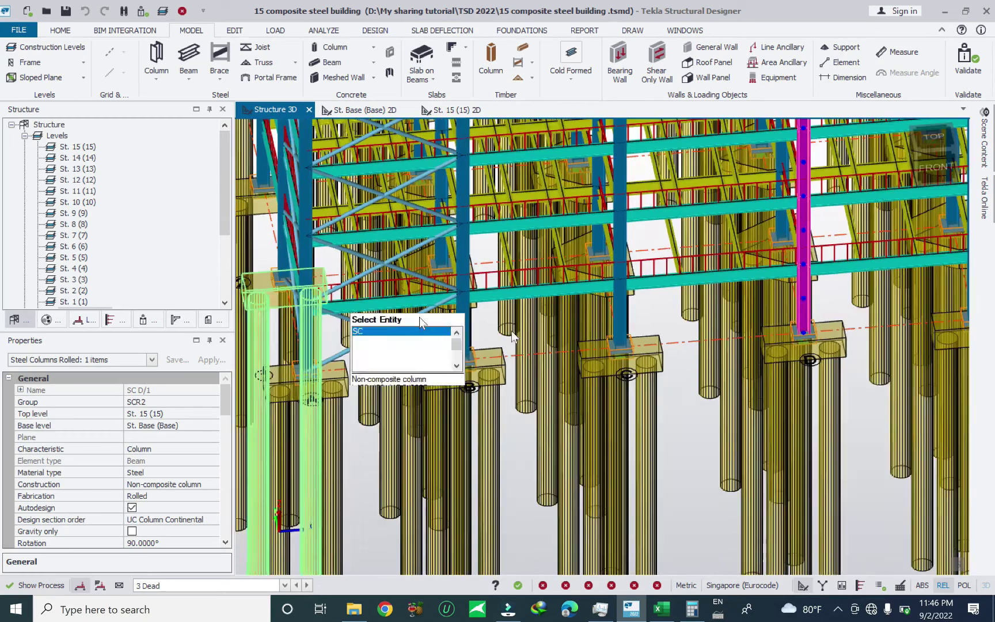
middle_click_drag(782, 373, 879, 281)
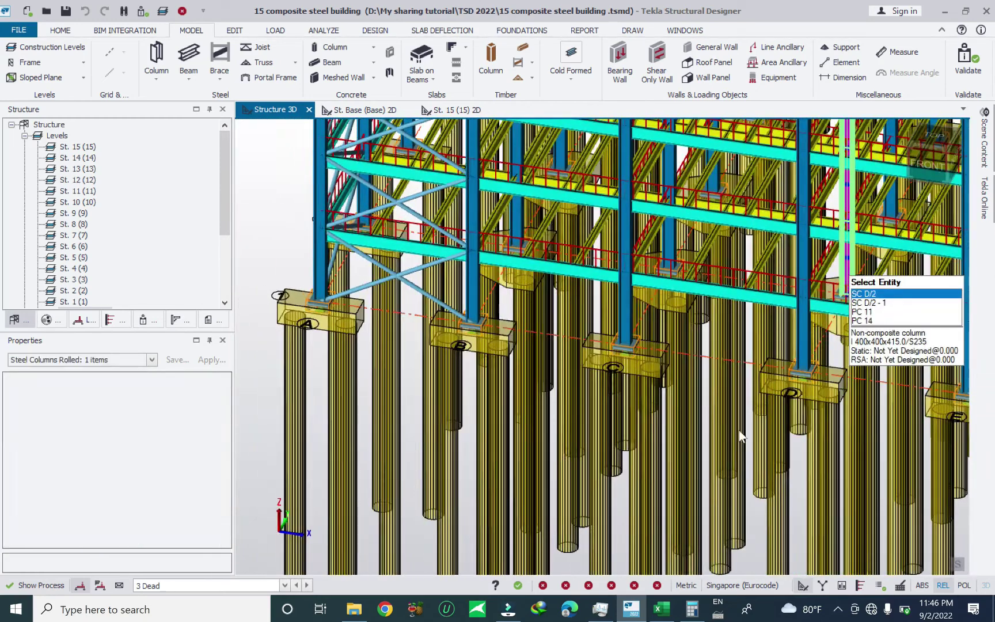
Step: Examine the beams and line loads framing into the upper part of column D/2
scroll(695, 458, "down", 5)
scroll(777, 397, "up", 8)
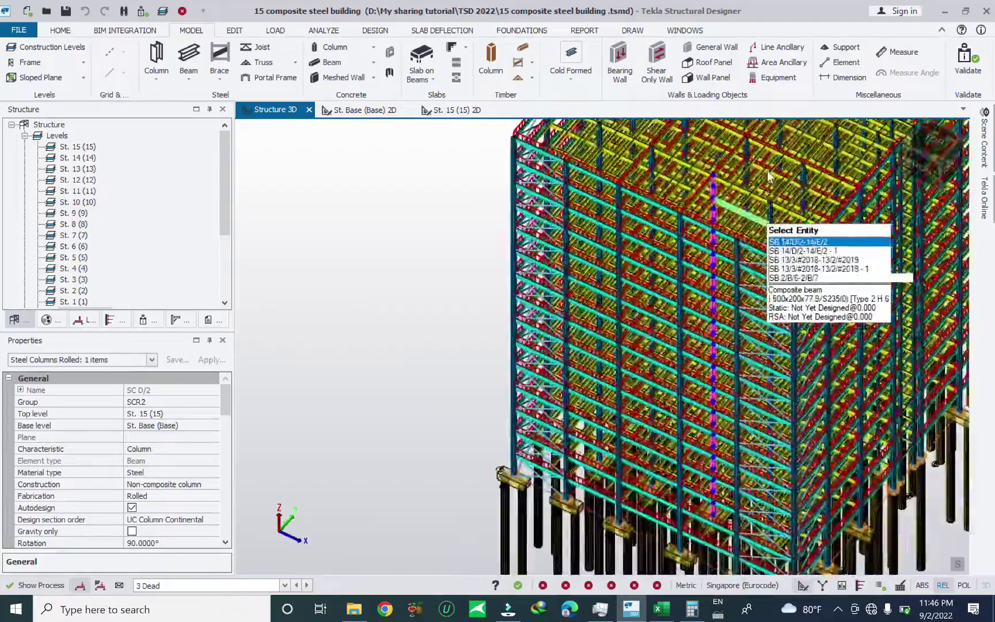
middle_click_drag(758, 166, 569, 248)
scroll(569, 248, "up", 5)
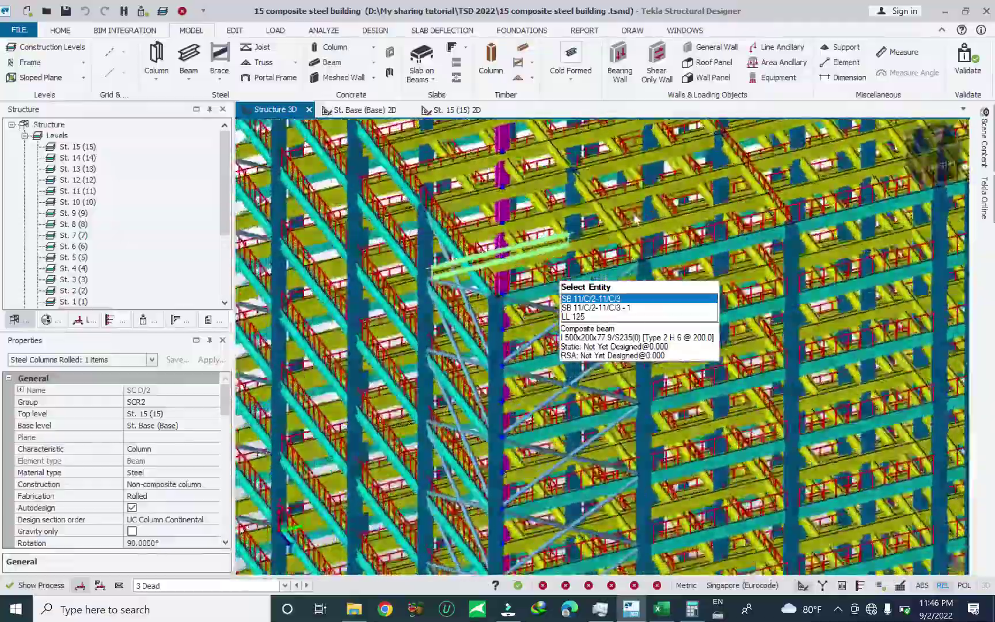
middle_click_drag(635, 218, 548, 242)
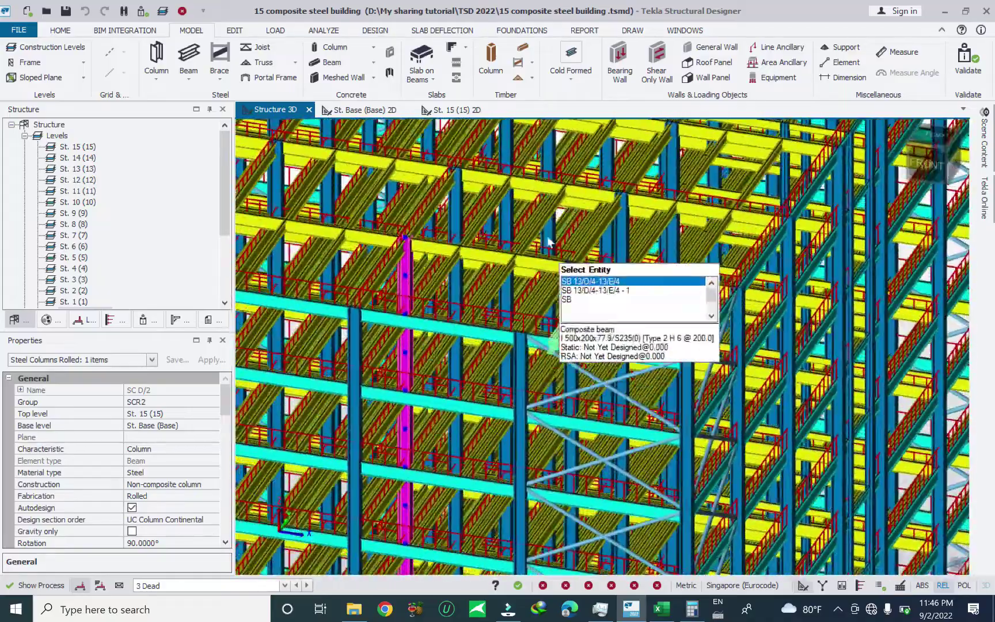
middle_click_drag(534, 193, 514, 180)
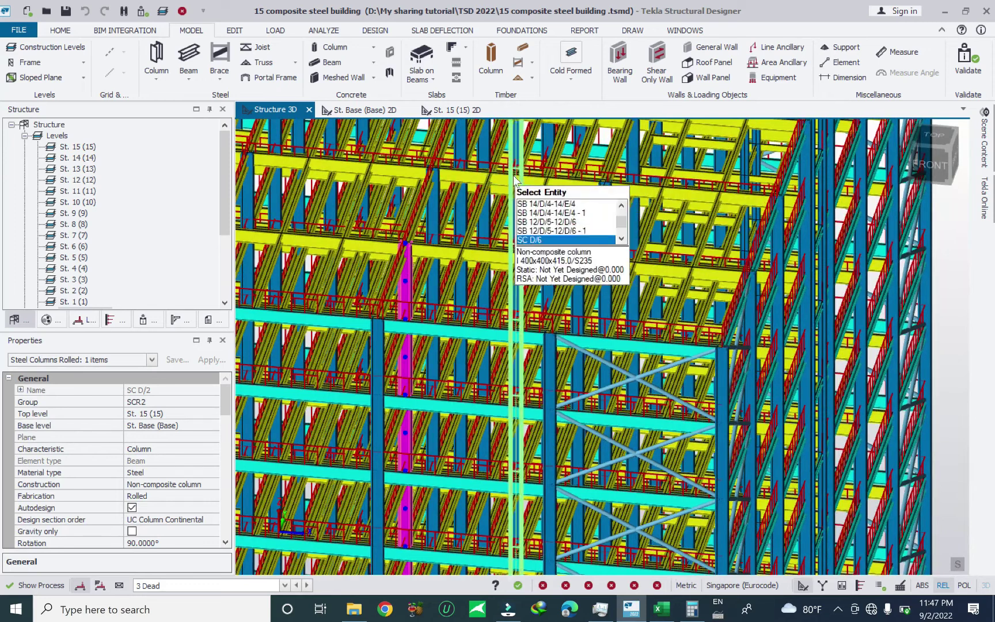
Step: In the Excel workbook, compare the ULS load in H17 with the software's column force in J17
left_click(661, 609)
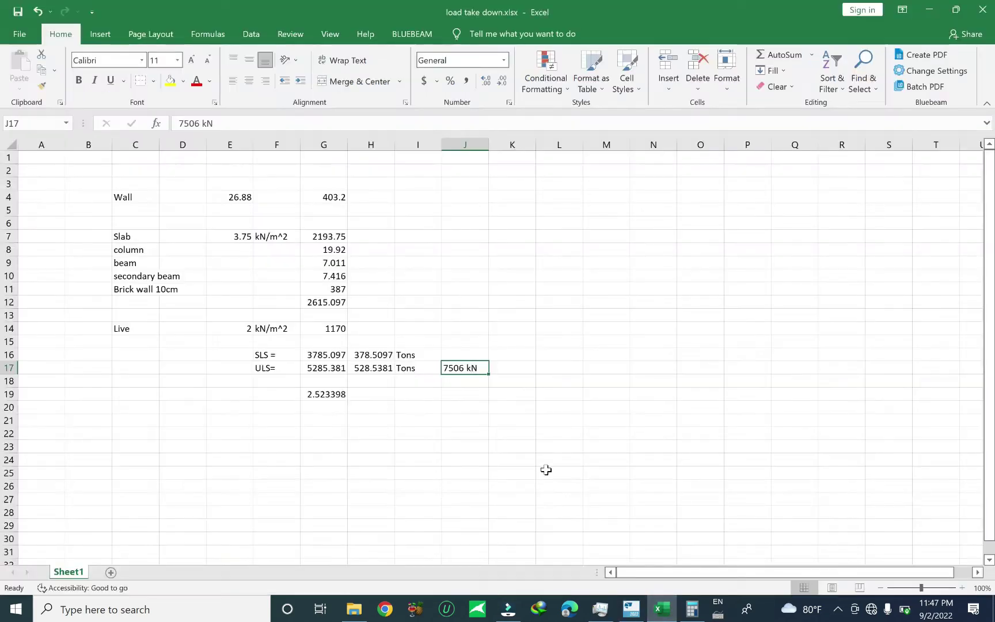
left_click(380, 370)
left_click(369, 378)
left_click(387, 367)
left_click(449, 367)
key("Left")
key("Left")
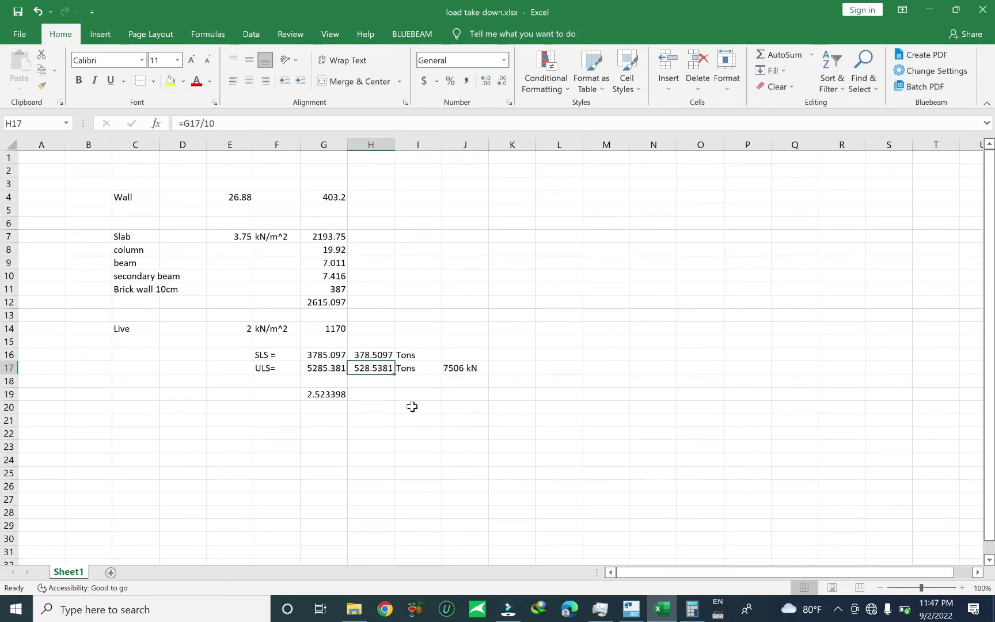
Step: In Tekla Structural Designer, switch to the St. 15 (15) 2D plan view
left_click(631, 608)
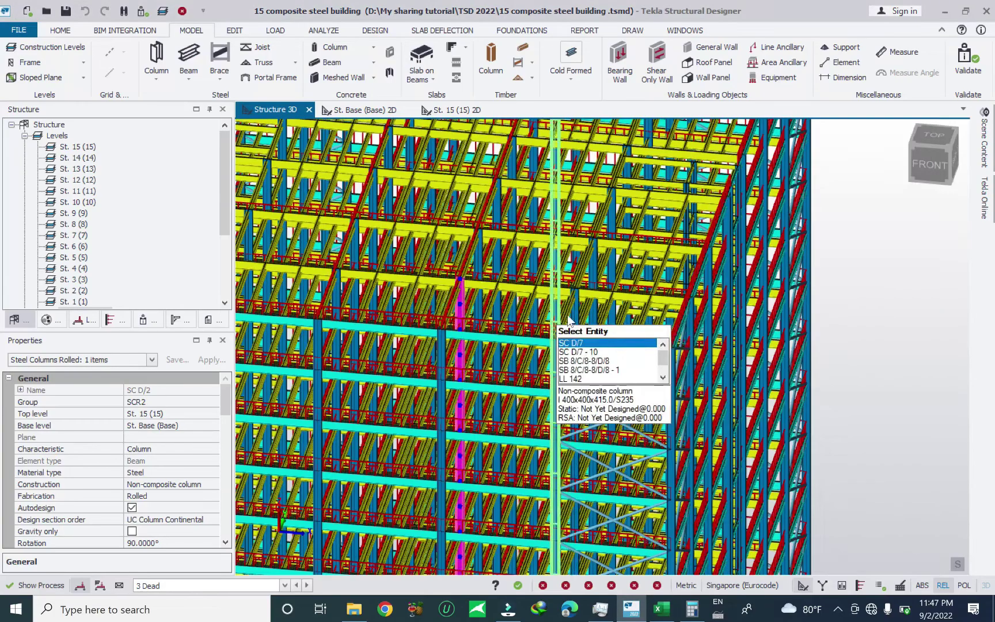
left_click(456, 109)
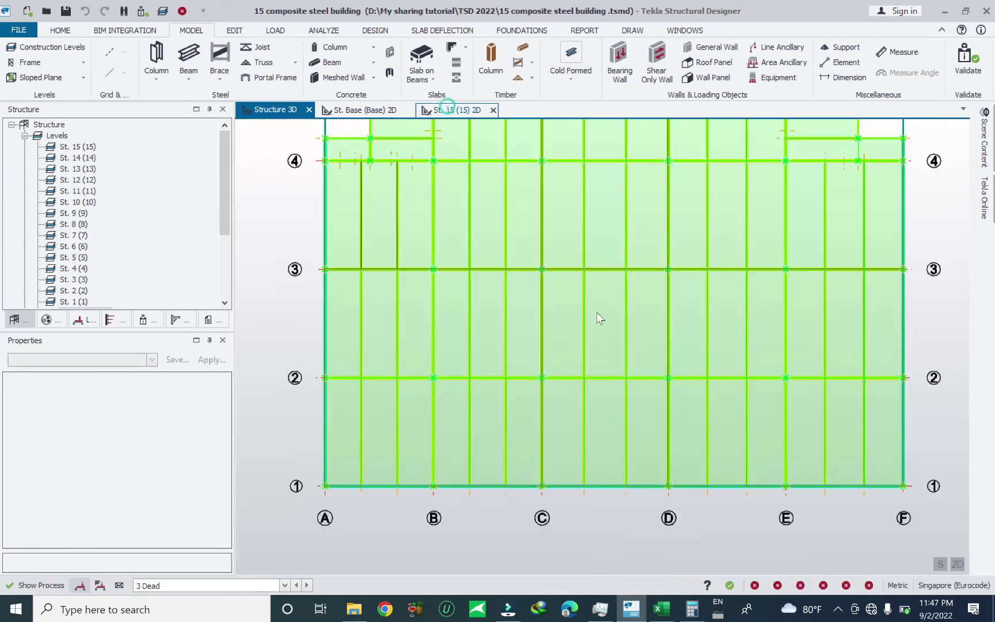
Step: Return from the St. 15 (15) 2D plan to the full Structure 3D view and save the model
scroll(557, 403, "down", 5)
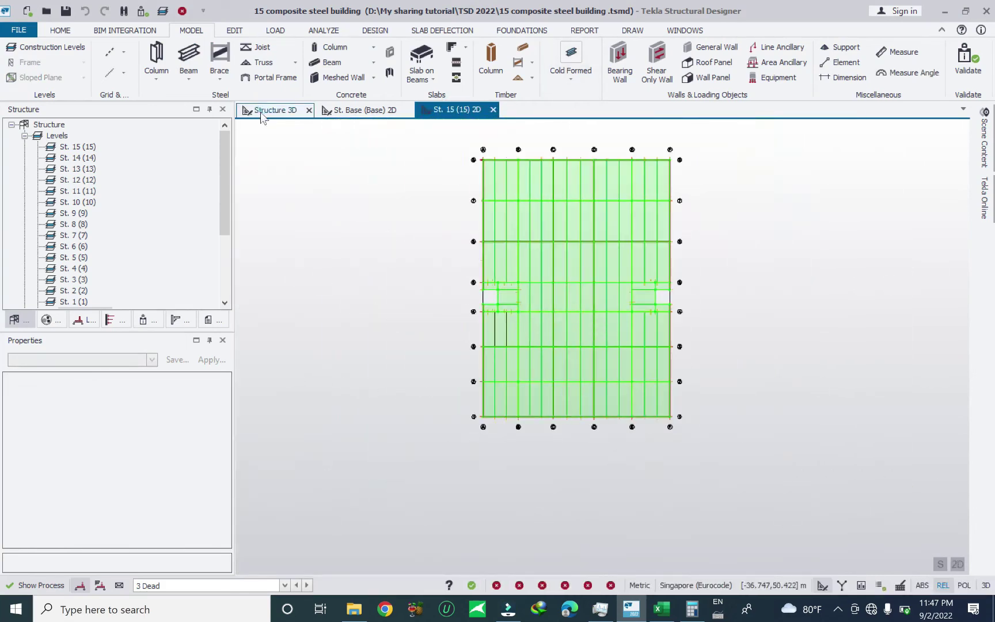
left_click(269, 109)
scroll(632, 354, "down", 5)
middle_click_drag(634, 357, 772, 398)
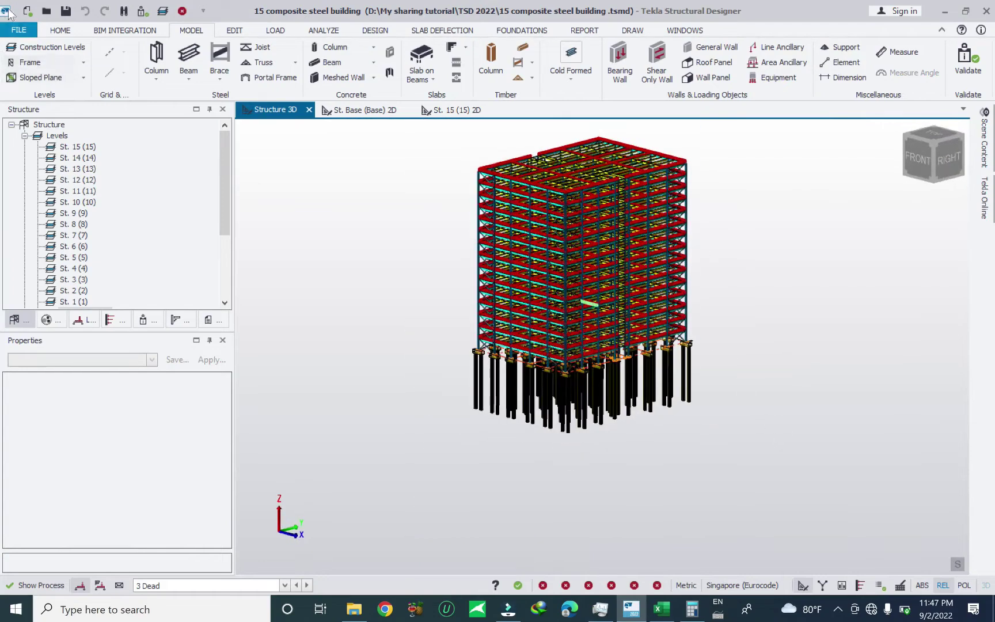
left_click(15, 30)
left_click(35, 105)
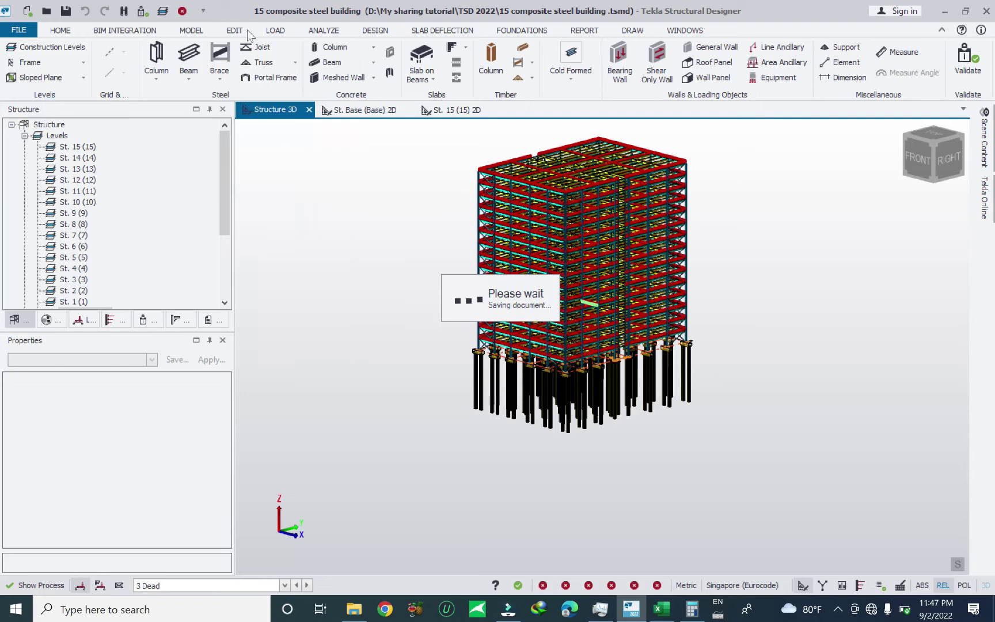
Step: Switch the Structure 3D view to the Results view to display the member axial forces
left_click(323, 31)
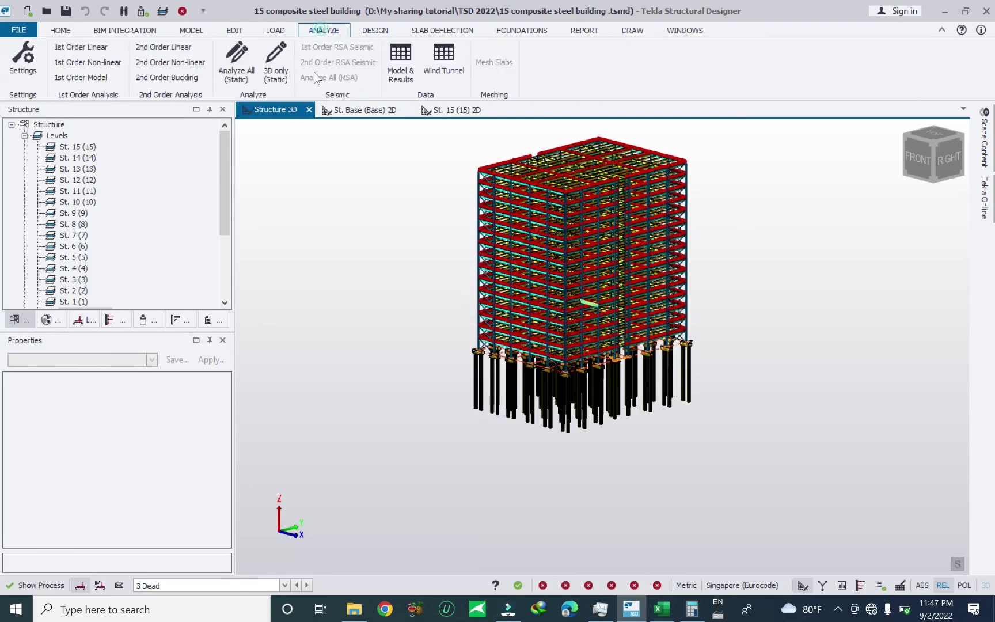
right_click(262, 114)
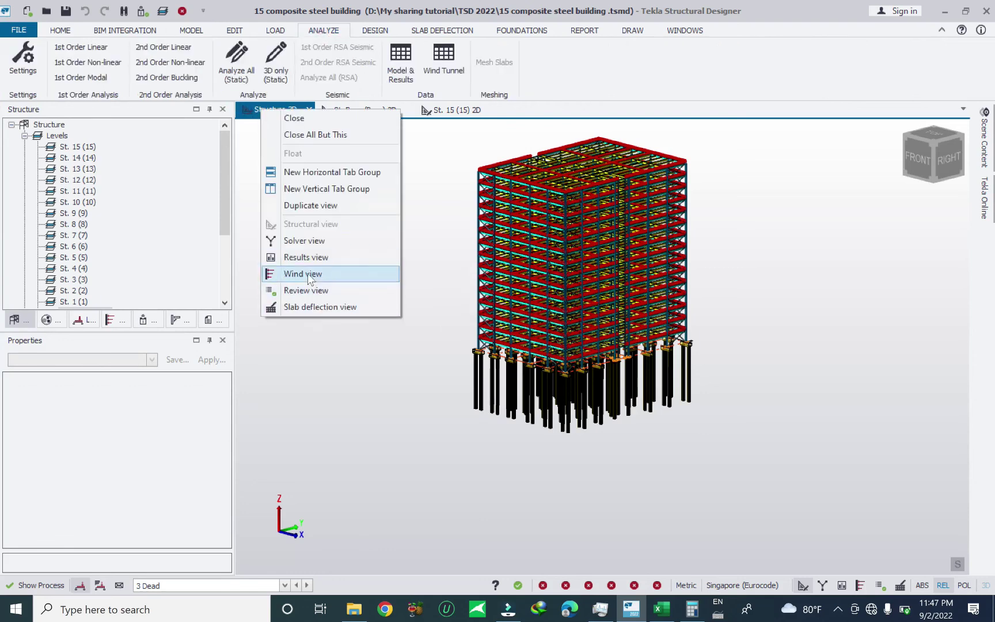
left_click(299, 257)
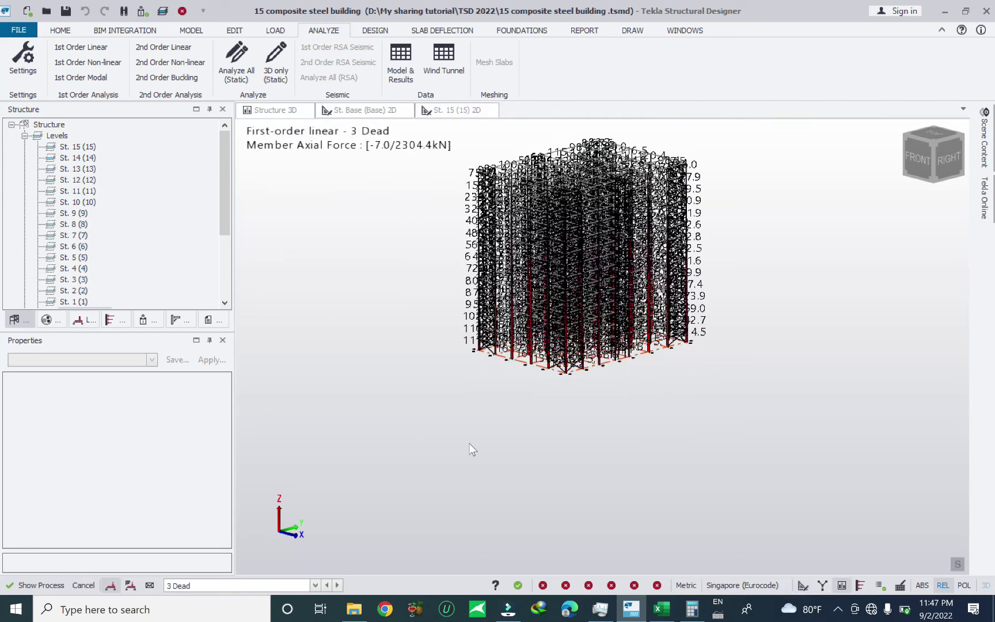
scroll(597, 383, "up", 2)
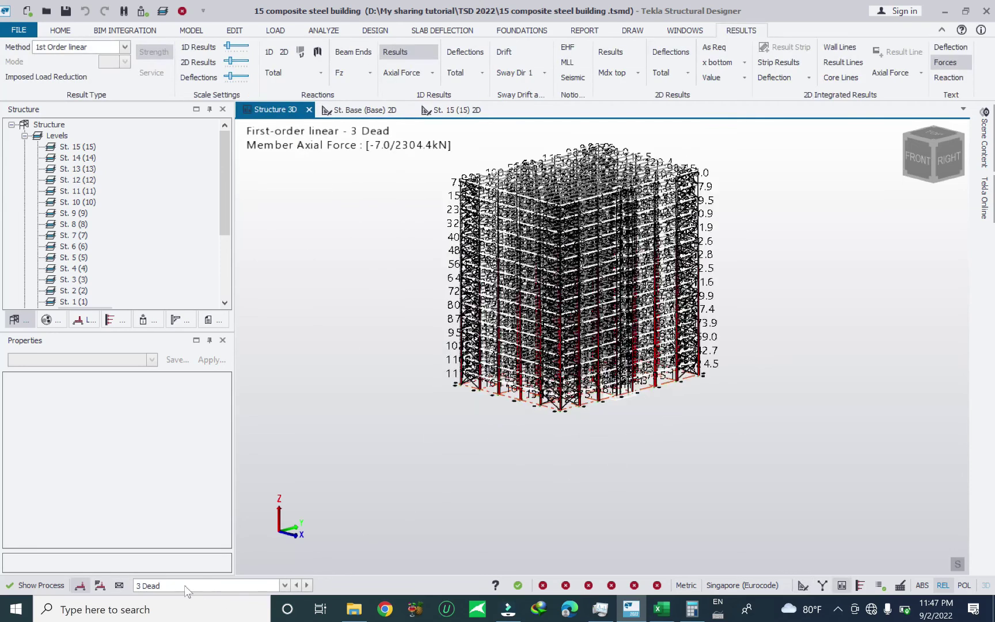
Step: Set the axial force results to use envelopes and open the list of available envelopes
left_click(119, 586)
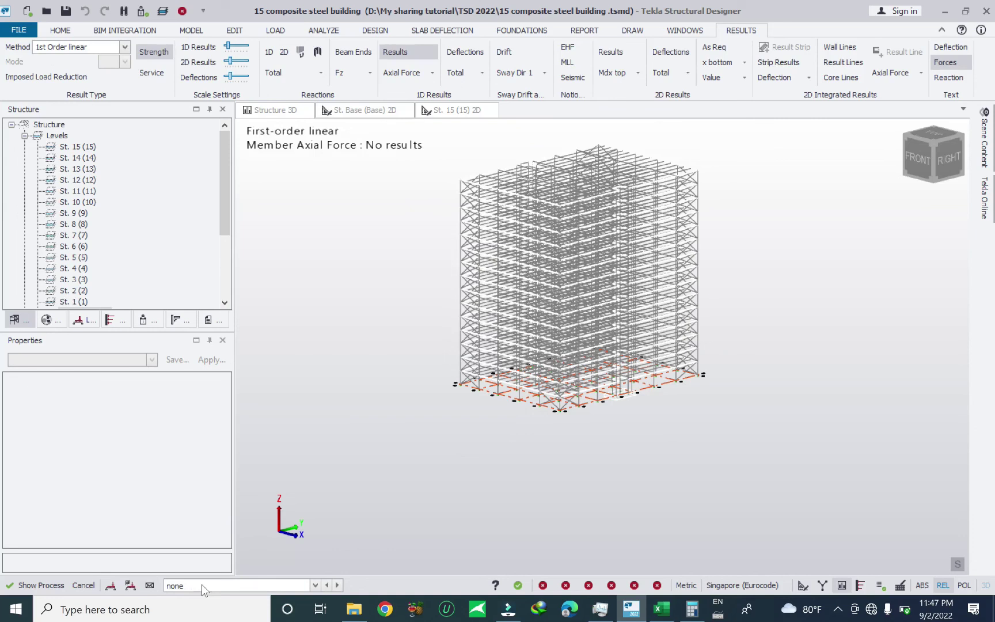
left_click(172, 586)
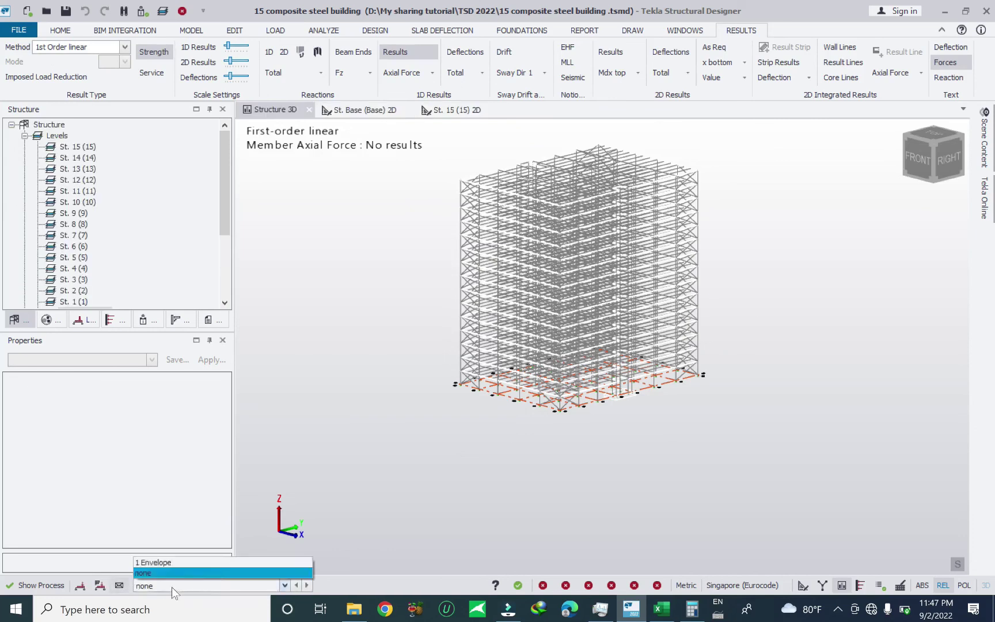